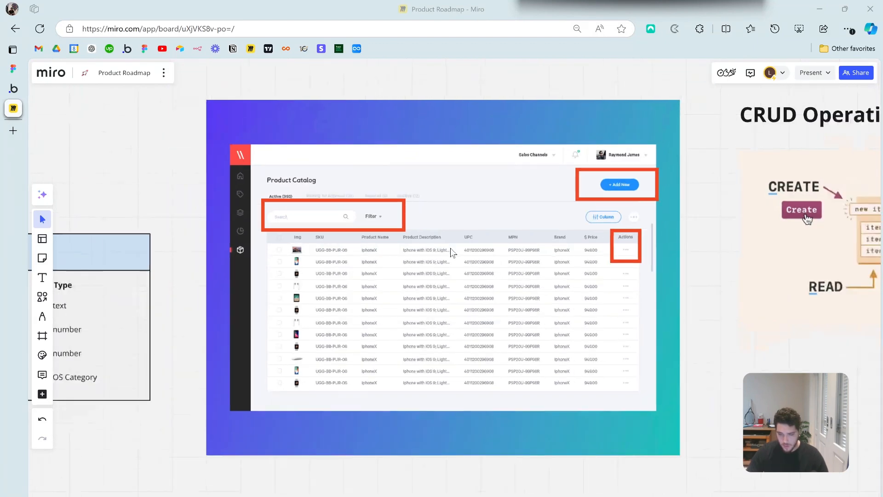
Step: Examine the annotated Product Catalog mockup, the CRUD Operations diagram and the Expenses field table on the board
scroll(451, 248, right, 8)
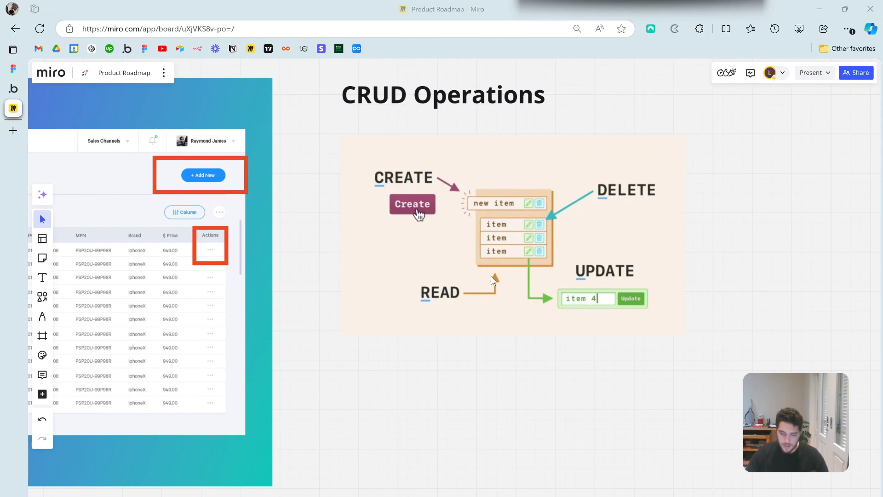
scroll(492, 281, left, 8)
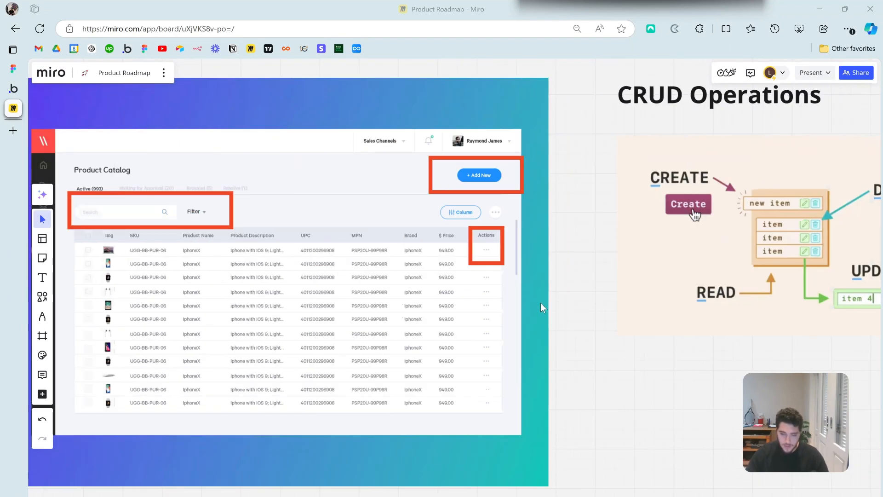
scroll(619, 284, up, 3)
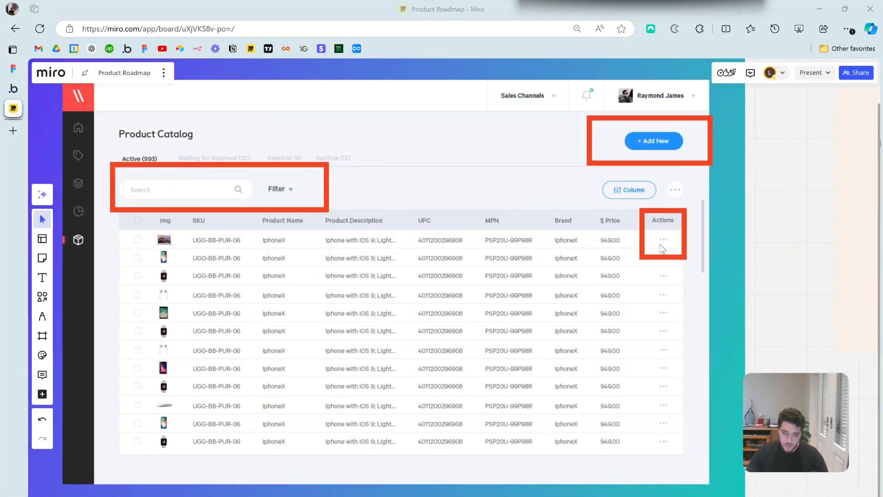
scroll(665, 242, up, 2)
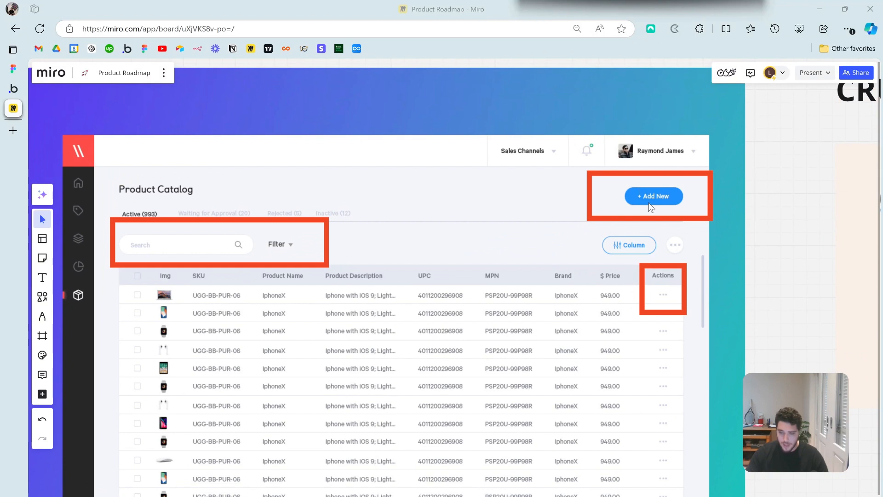
scroll(321, 227, down, 1)
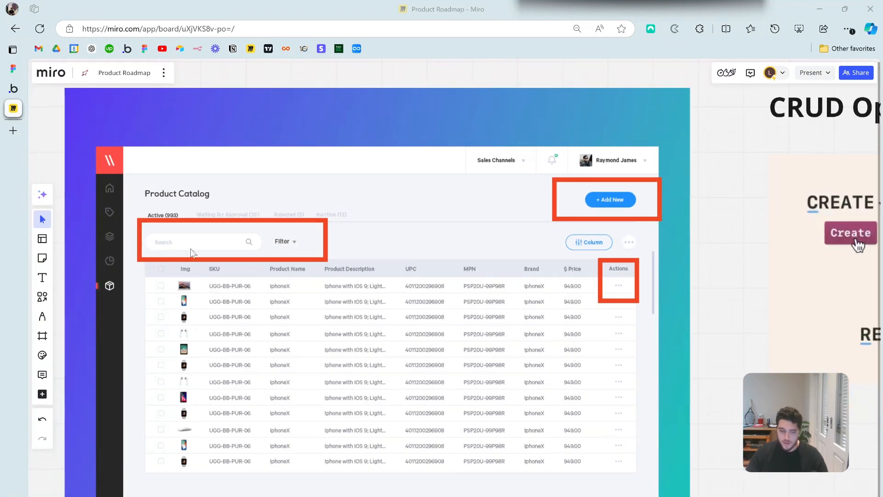
scroll(250, 243, left, 2)
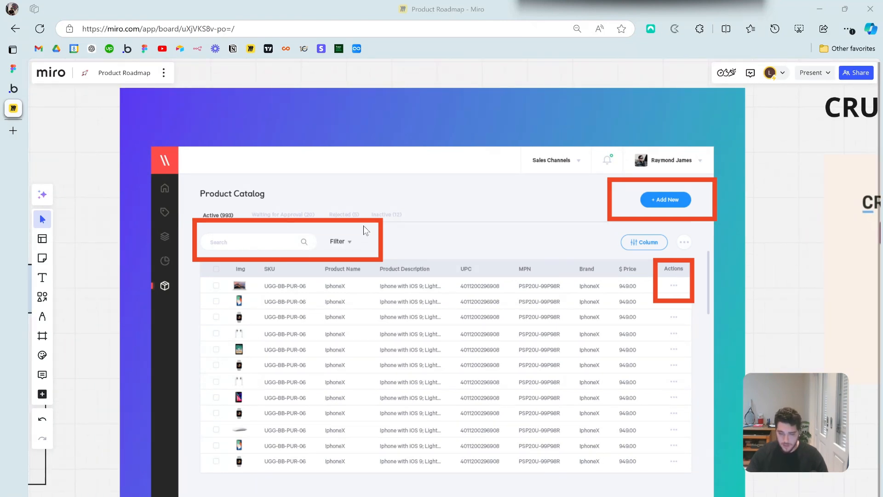
scroll(371, 264, left, 10)
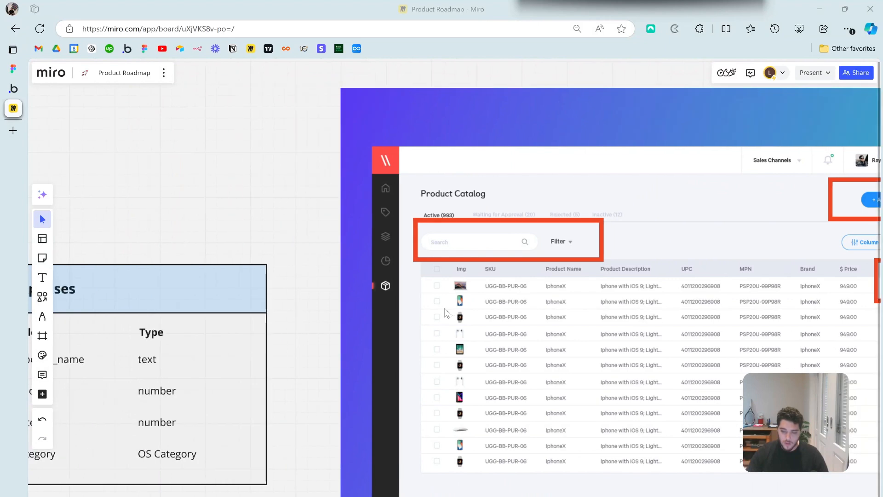
scroll(462, 283, down, 1)
scroll(341, 274, up, 1)
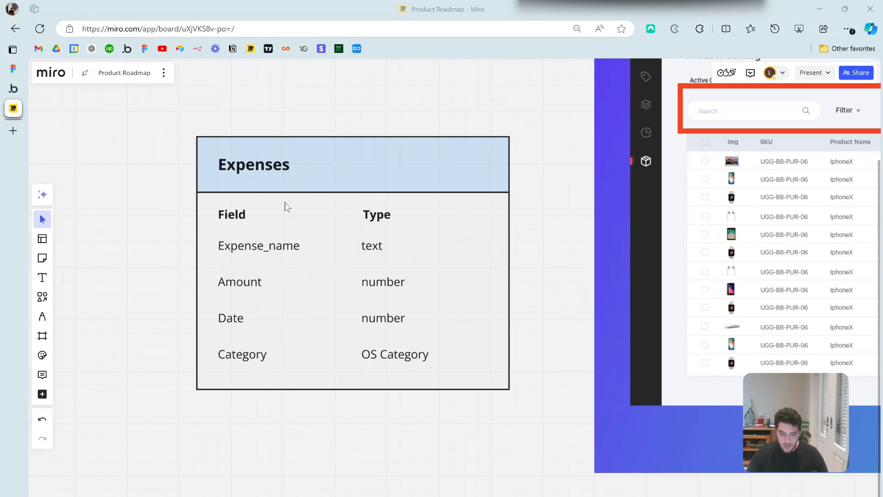
Step: Switch to the Bubble editor and create a new data type named Expense
click(18, 89)
click(211, 243)
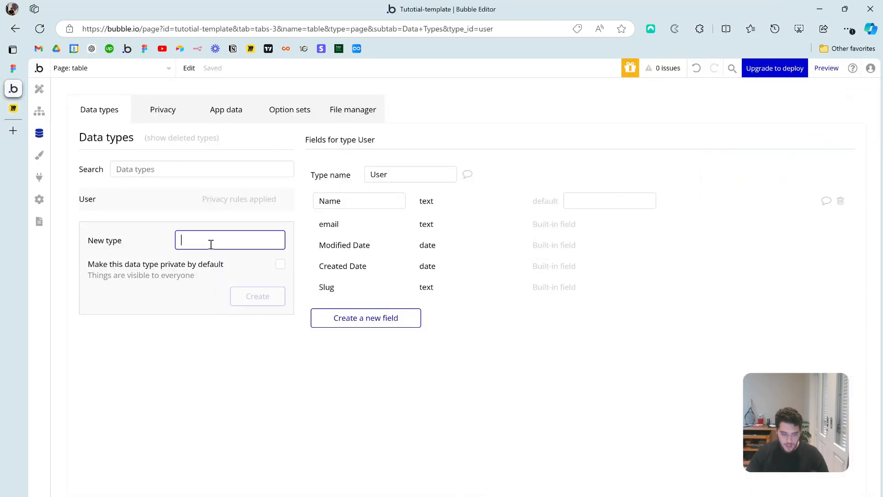
text(Expense)
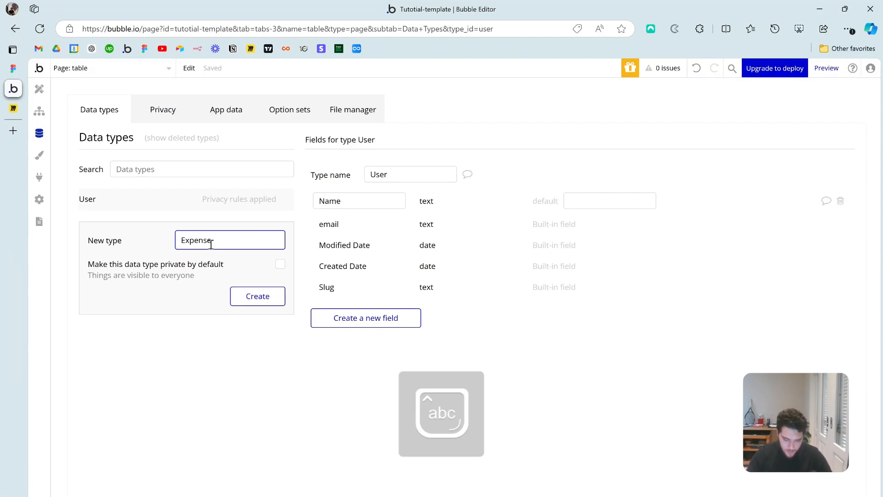
click(251, 296)
Step: Add a field named Expense_name of type text to the Expense data type
click(367, 294)
click(417, 159)
text(Expense_name)
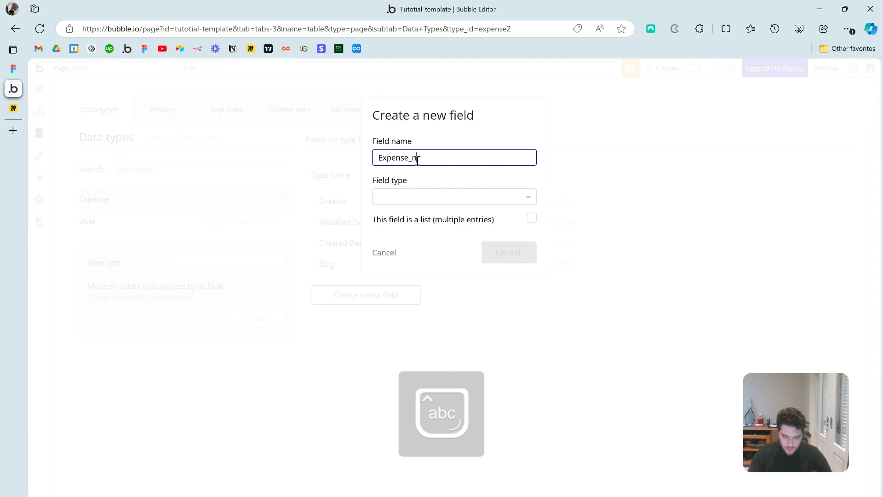
click(418, 197)
text(tex)
click(415, 230)
click(518, 252)
Step: Add a field named Amount of type number to the Expense data type
click(386, 316)
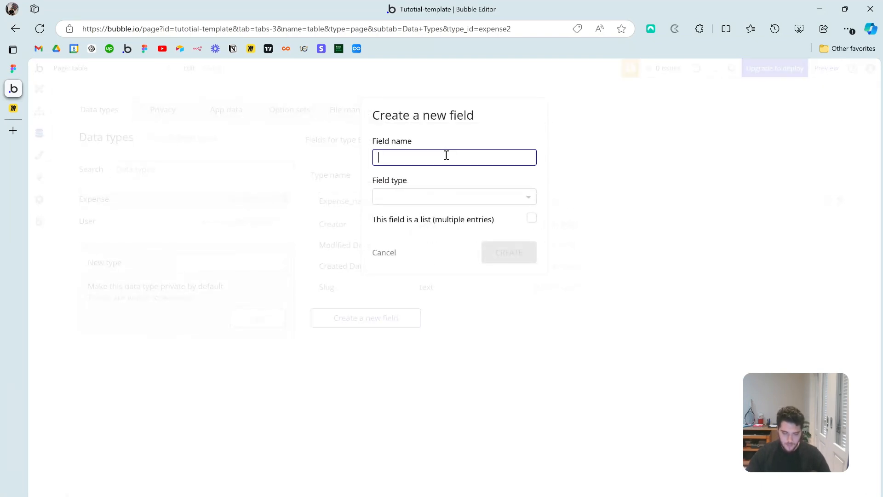
key(Caps_Lock)
text(A)
key(Caps_Lock)
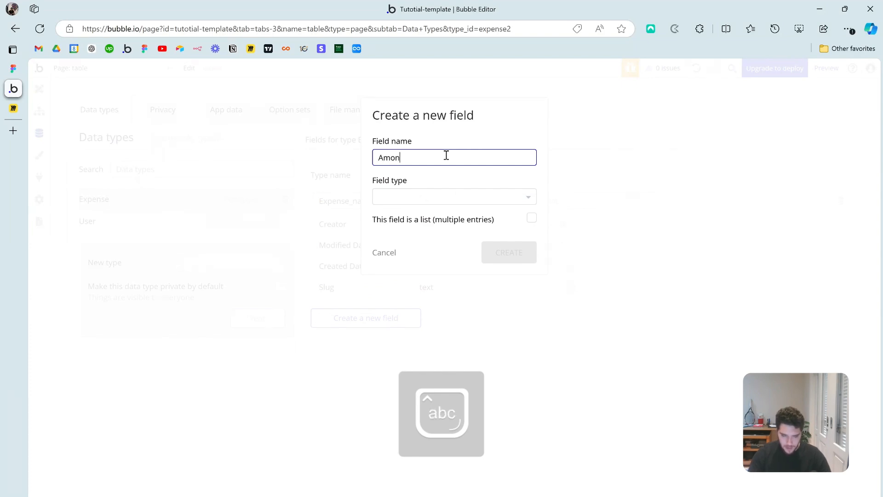
click(434, 197)
text(num)
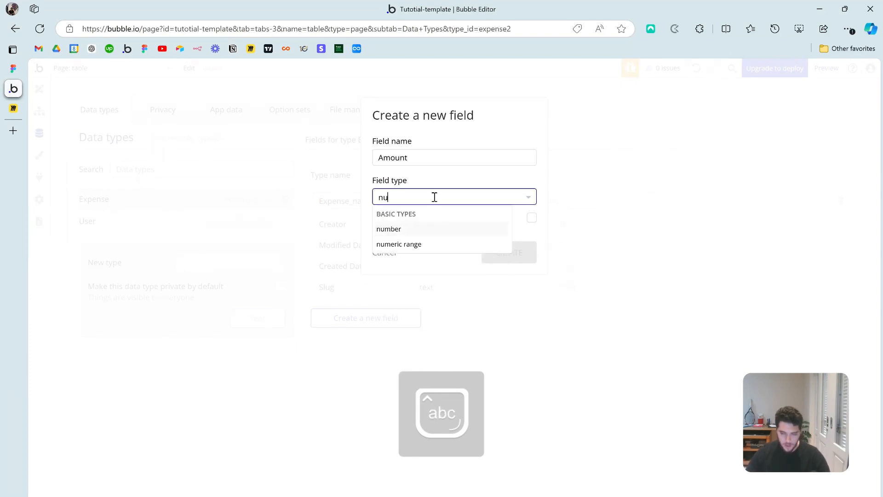
click(419, 229)
click(496, 252)
Step: Add a field named Date of type date to the Expense data type
click(366, 340)
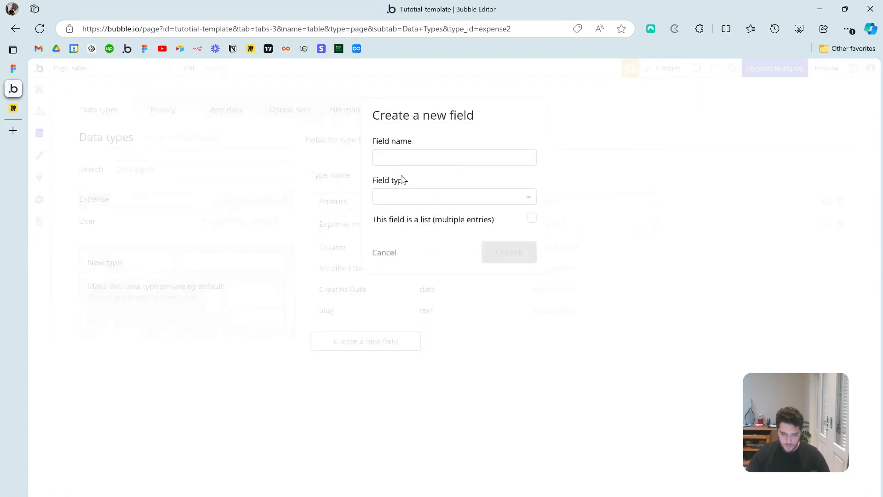
text(D)
key(Caps_Lock)
text(ate)
click(417, 195)
text(dat)
click(412, 229)
click(491, 253)
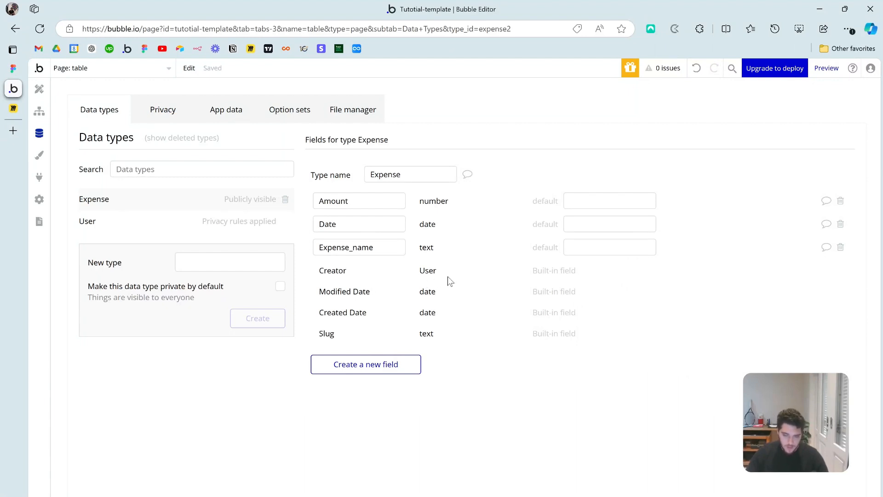
Step: Create a new option set named Category
click(285, 110)
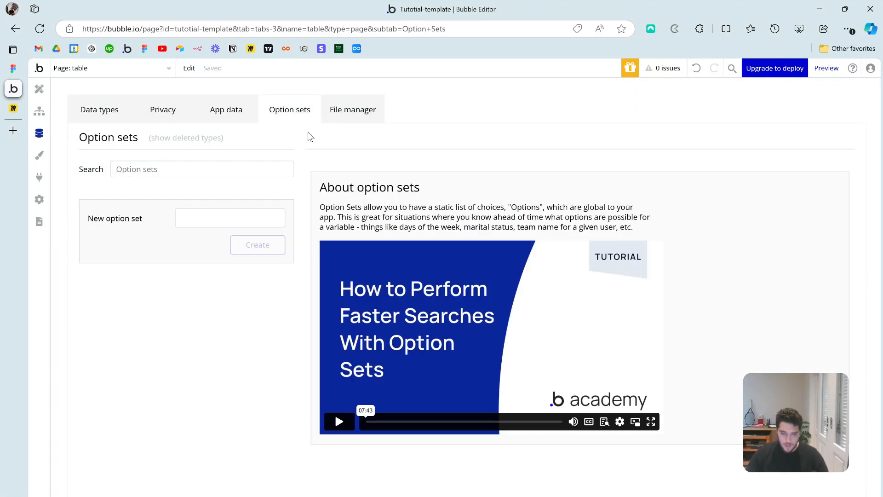
click(221, 218)
key(Caps_Lock)
text(C)
key(Caps_Lock)
text(ategopry)
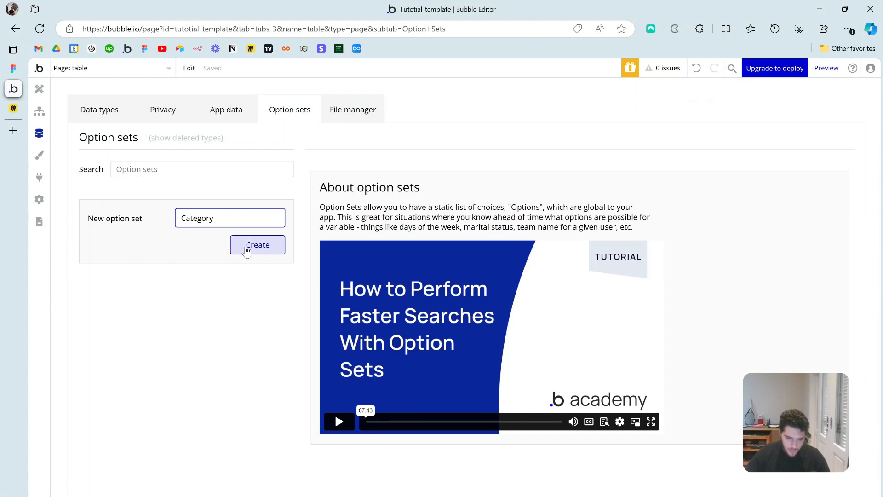
click(261, 244)
Step: Add the options Food, Home and Gas to the Category option set
click(404, 317)
key(Caps_Lock)
text(F)
key(Caps_Lock)
text(ood)
key(Return)
text(Home)
key(Return)
text(Gas)
key(Return)
Step: Add the options Software and Groceries to the Category option set
key(Caps_Lock)
text(S)
key(Caps_Lock)
text(oftware)
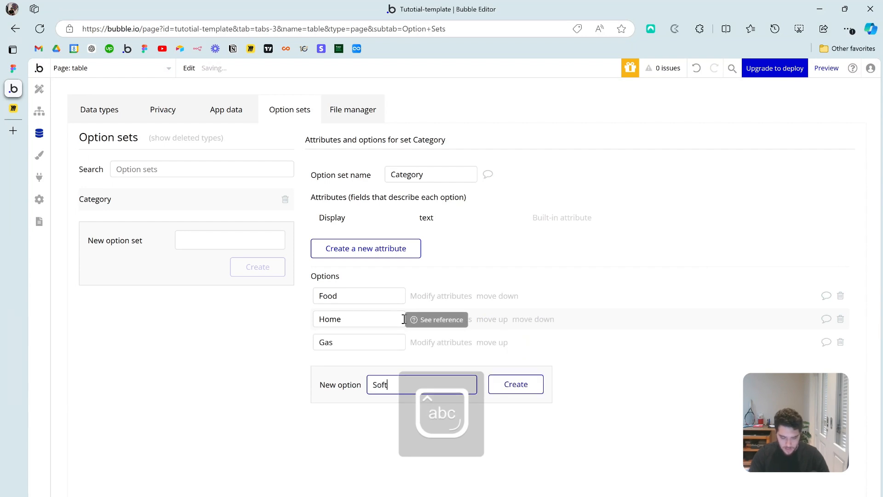
key(Return)
key(Caps_Lock)
text(G)
key(Caps_Lock)
text(roceries)
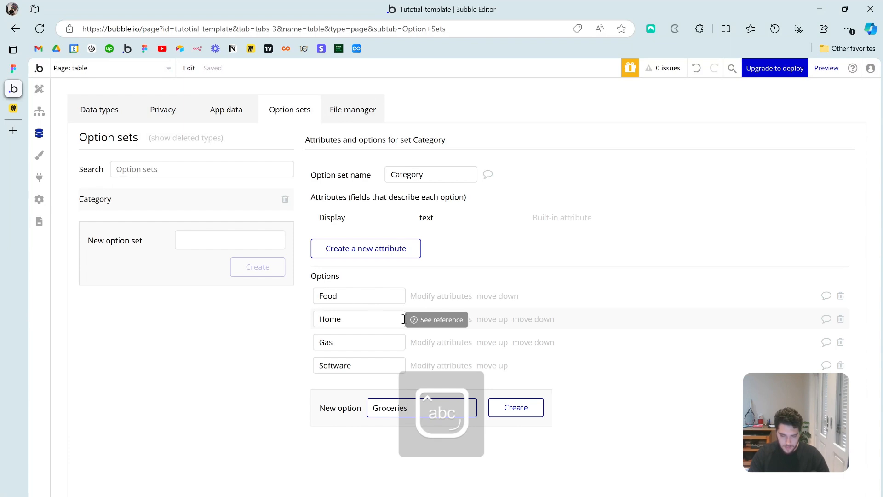
key(Return)
Step: Add a field named Category to the Expense data type, using the Category option set as its type
click(97, 108)
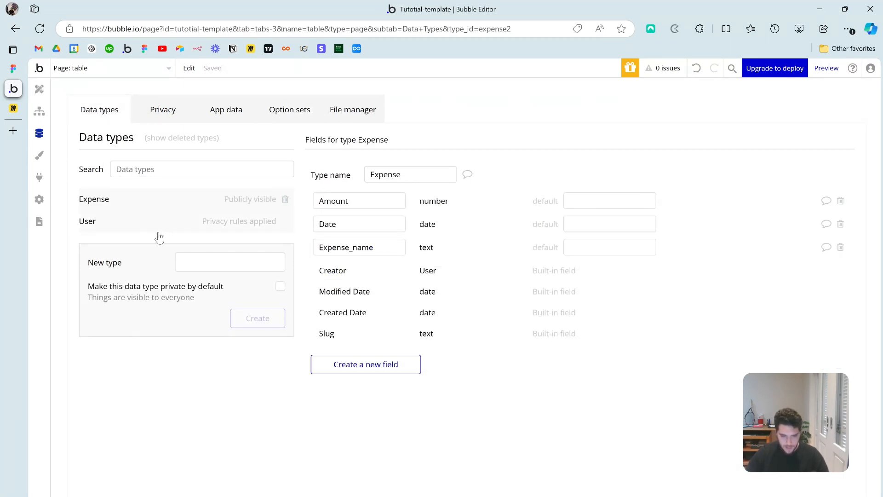
click(375, 366)
click(393, 155)
key(Caps_Lock)
text(Categ)
key(Caps_Lock)
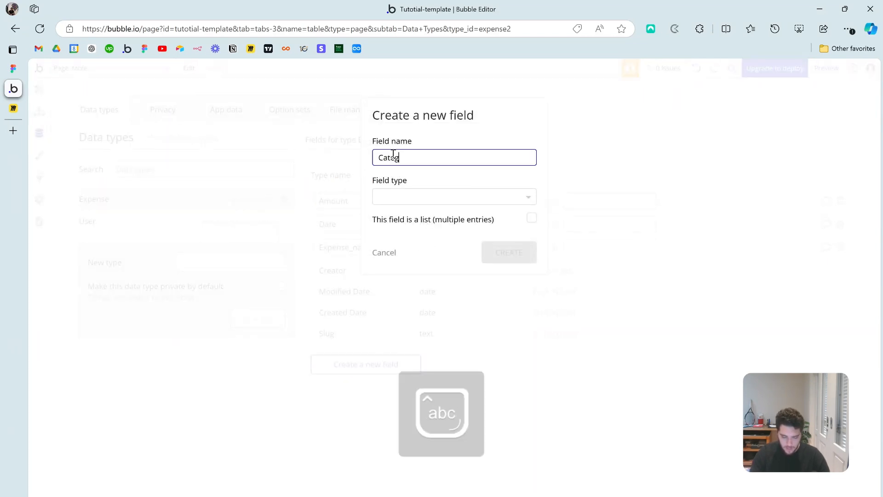
click(417, 200)
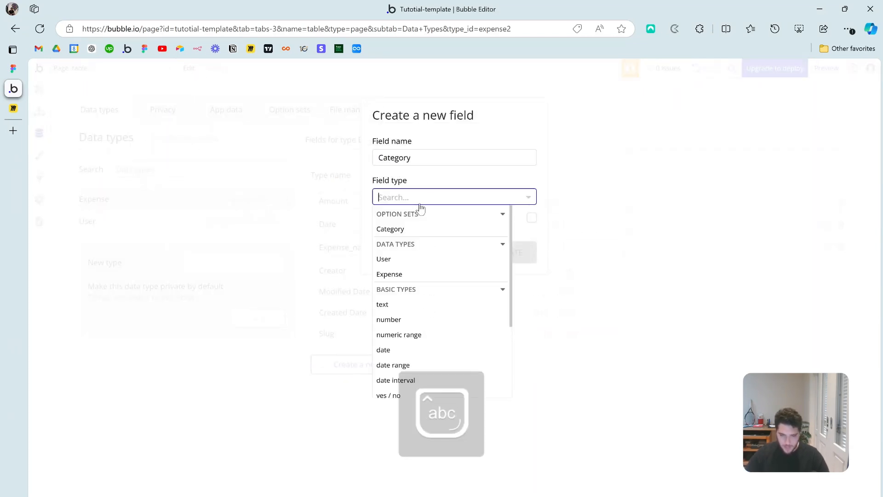
click(401, 231)
click(522, 256)
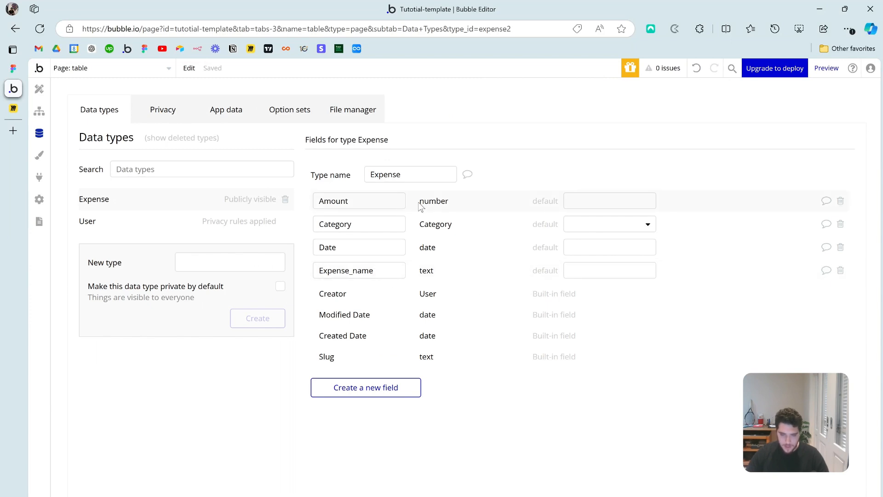
Step: Find the Table element in the page designer's assets and place it inside Group Body on the table page
click(39, 89)
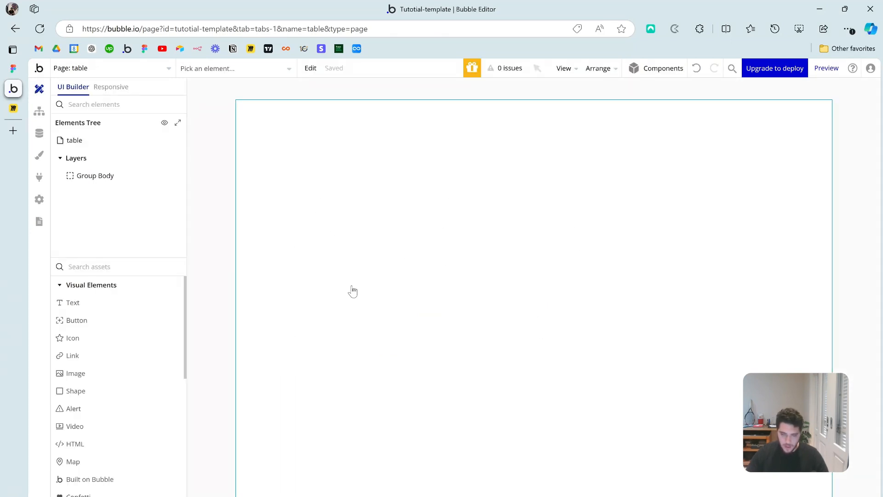
click(92, 265)
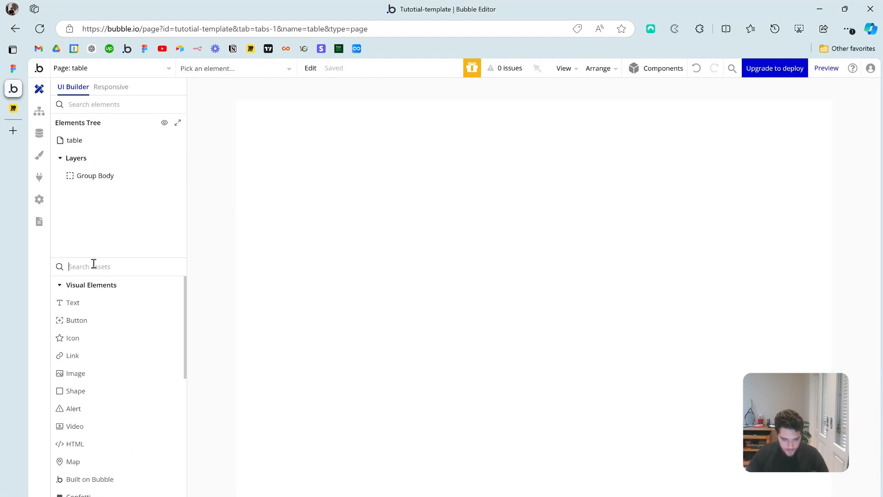
text(tab)
drag(81, 305, 439, 228)
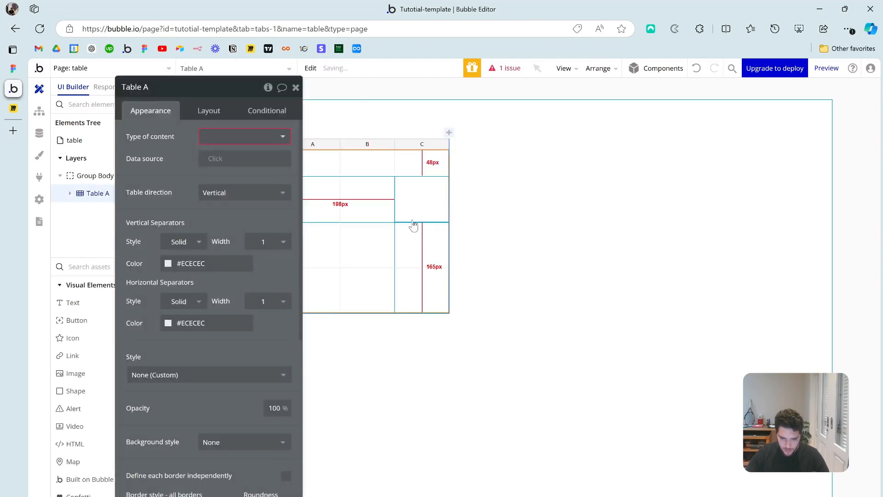
Step: Set the table's type of content to Expense and its data source to a search for Expense records
drag(233, 205, 196, 235)
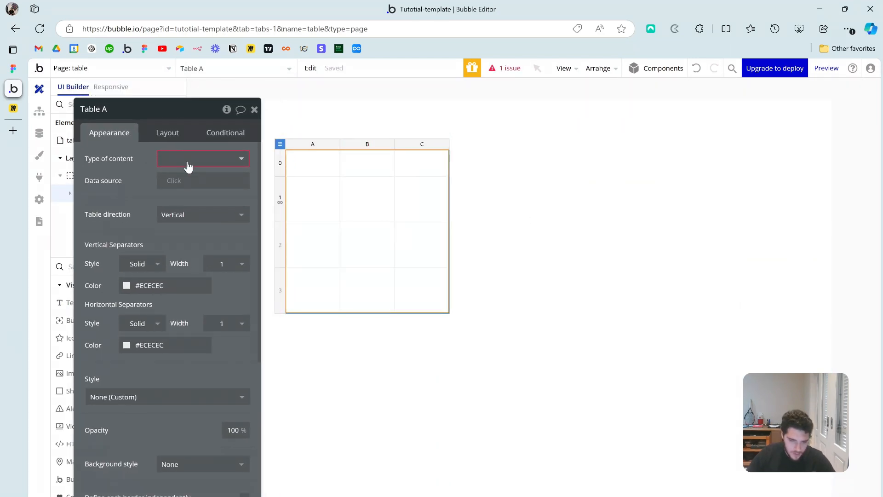
click(197, 161)
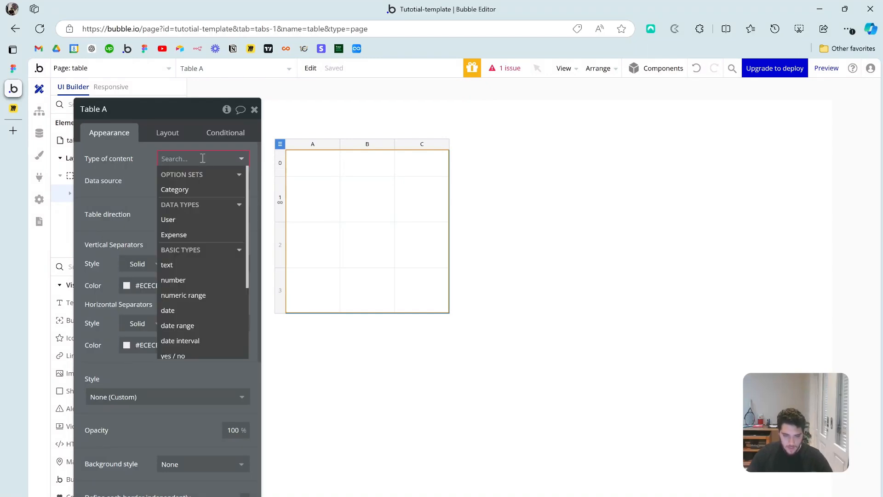
click(187, 235)
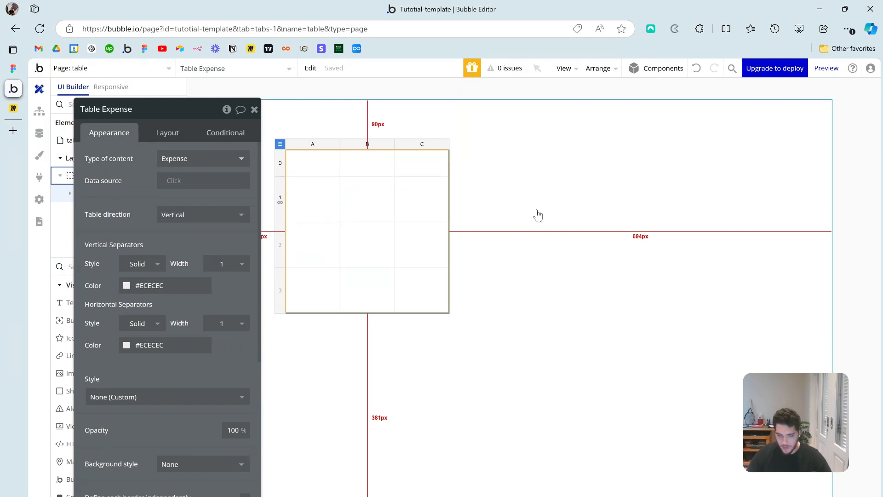
click(177, 180)
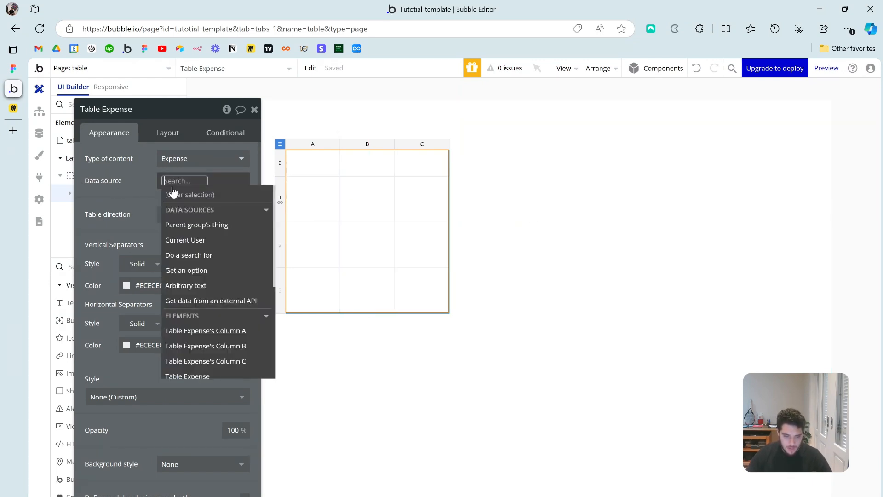
click(191, 256)
click(393, 135)
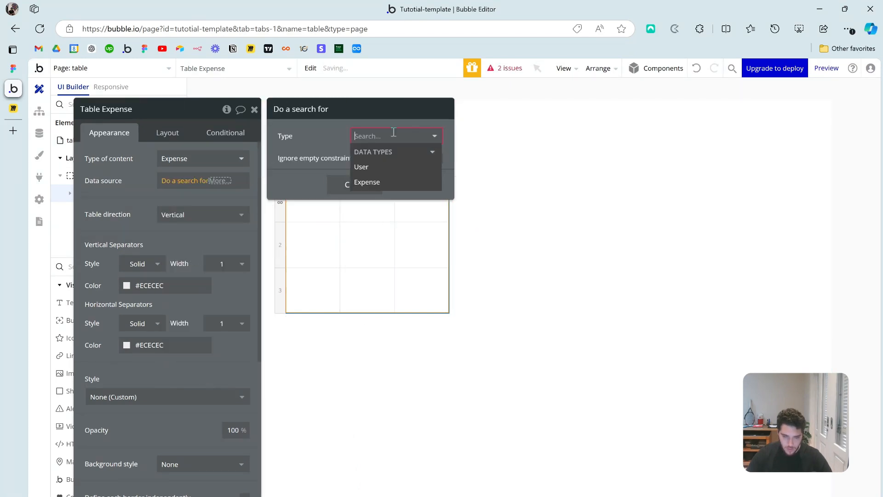
click(367, 181)
click(208, 200)
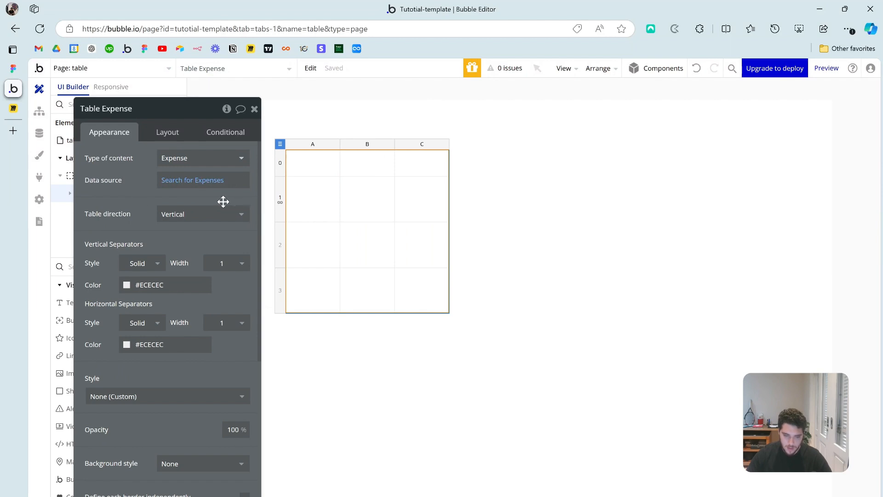
Step: Turn off fitting the Expense table's width to its content and add two more columns, D and E
click(167, 132)
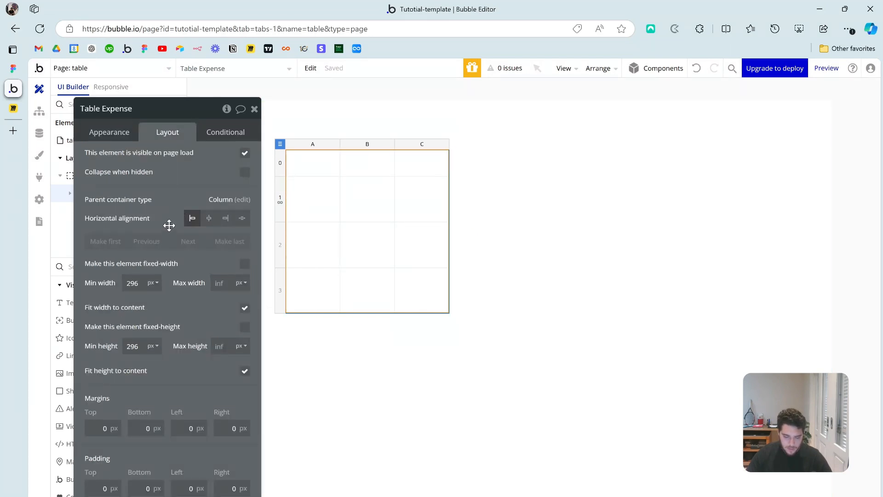
drag(170, 229, 157, 192)
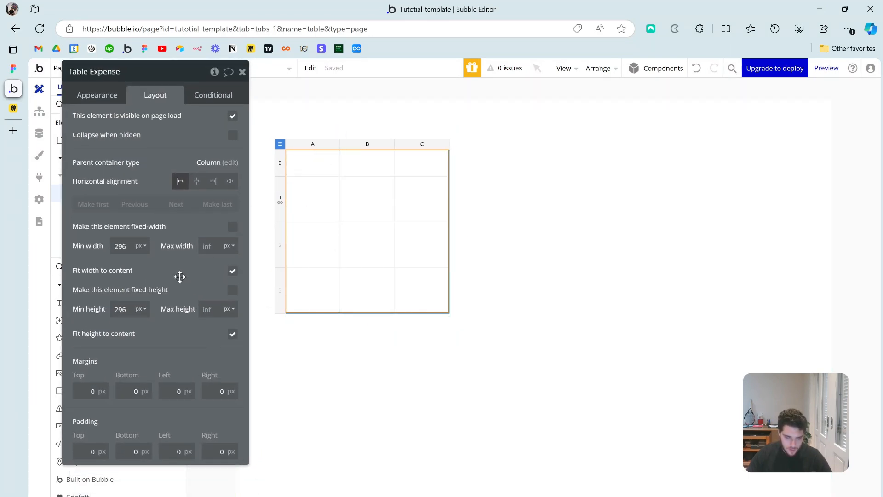
drag(180, 276, 201, 278)
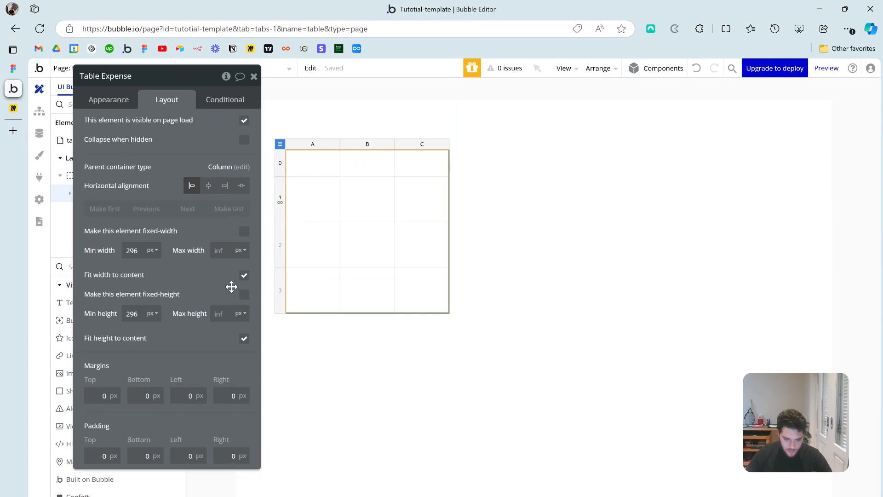
click(244, 276)
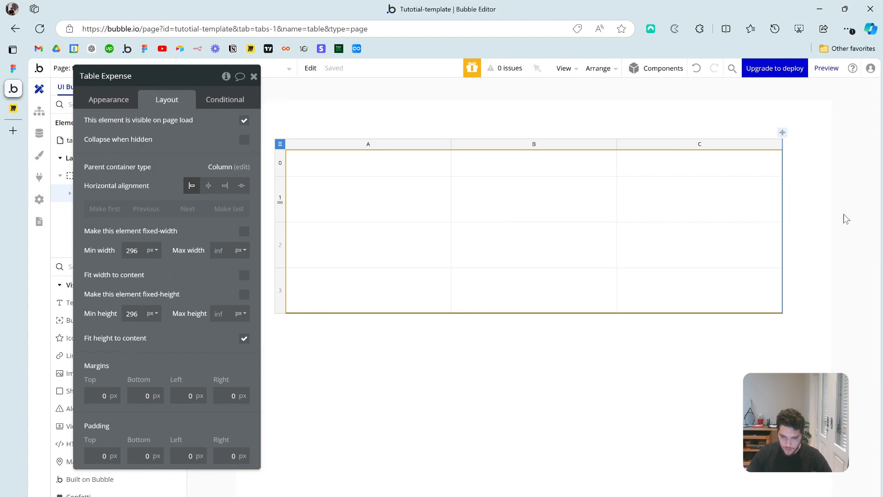
click(782, 133)
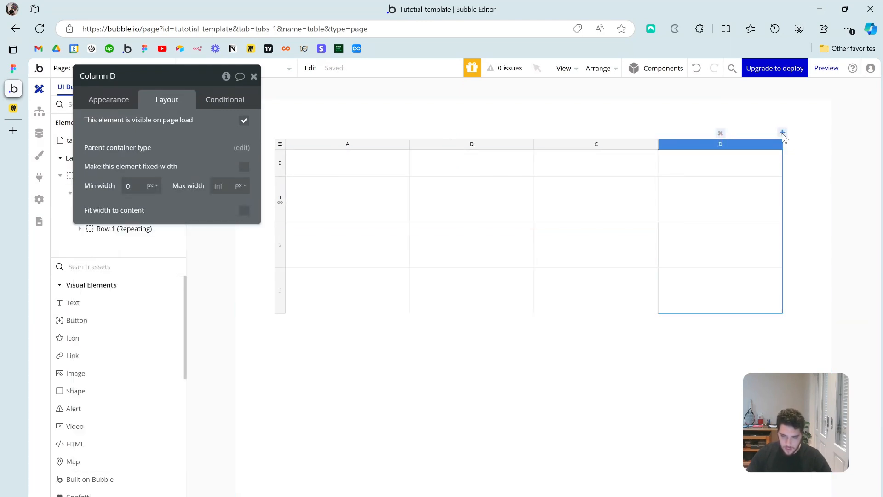
drag(198, 134, 200, 206)
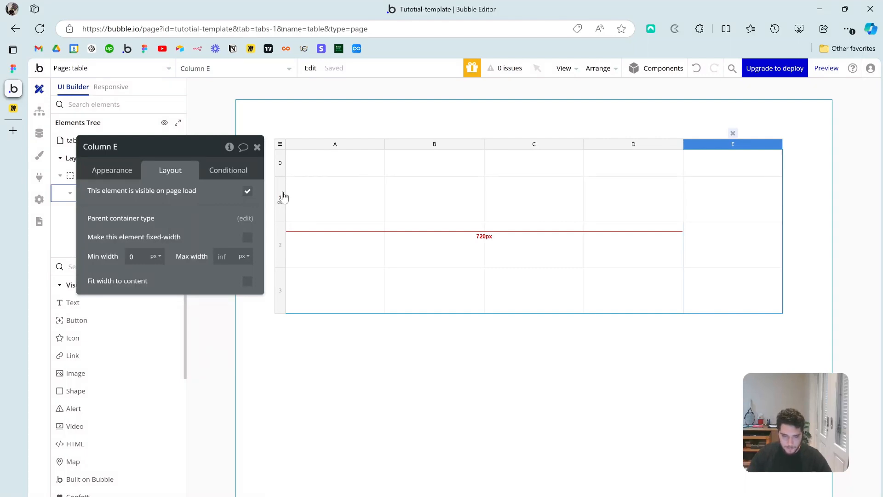
Step: Make the table's header row 0 sticky and give it a flat background using the grey background color variable
click(280, 165)
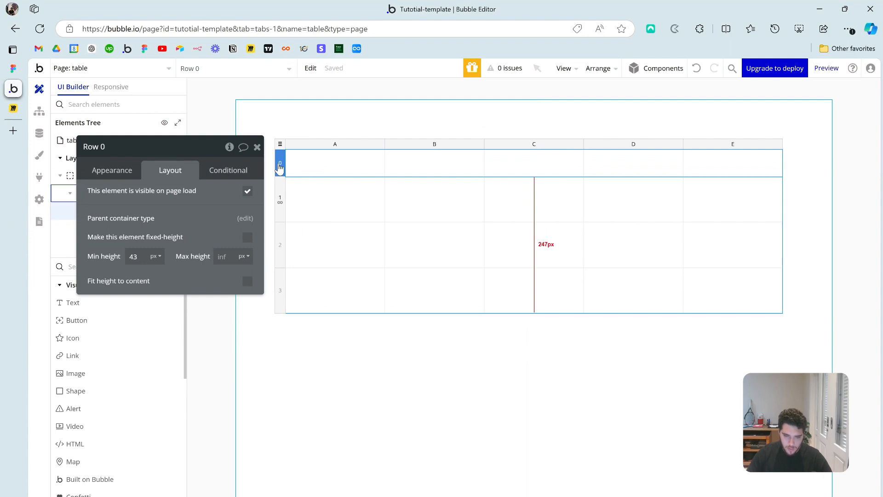
click(117, 172)
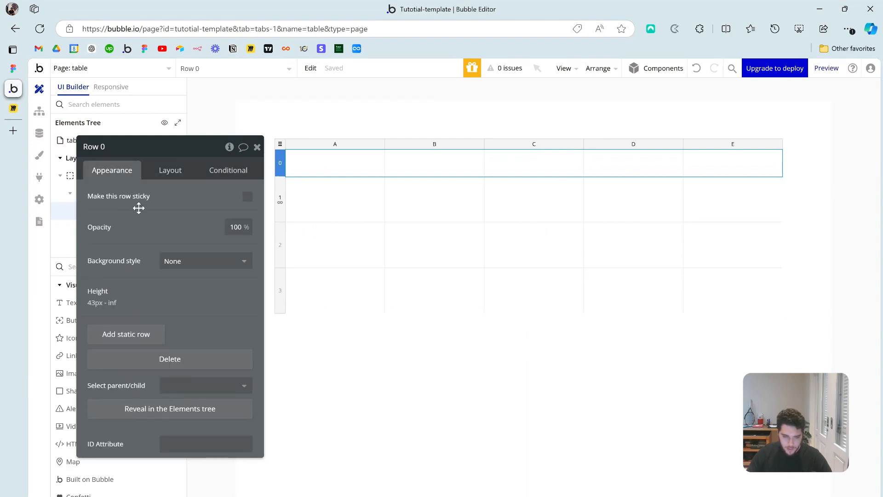
drag(138, 205, 141, 201)
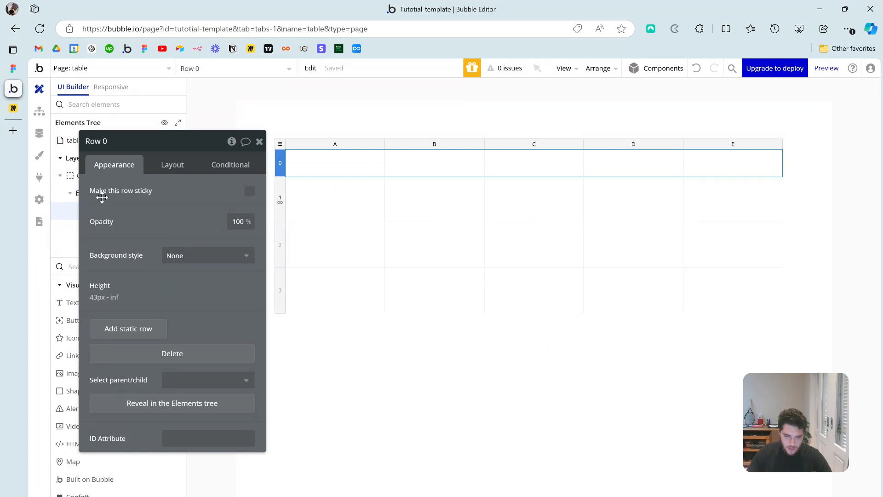
click(249, 191)
click(196, 222)
click(184, 272)
click(178, 244)
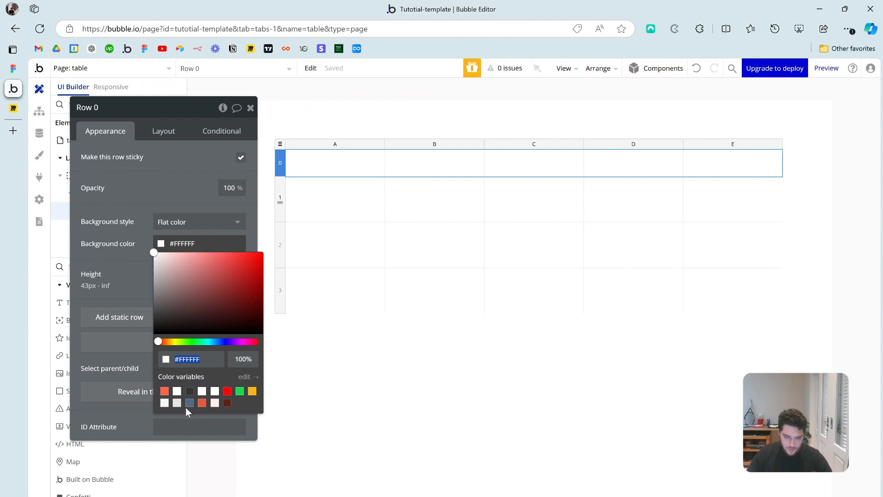
click(165, 404)
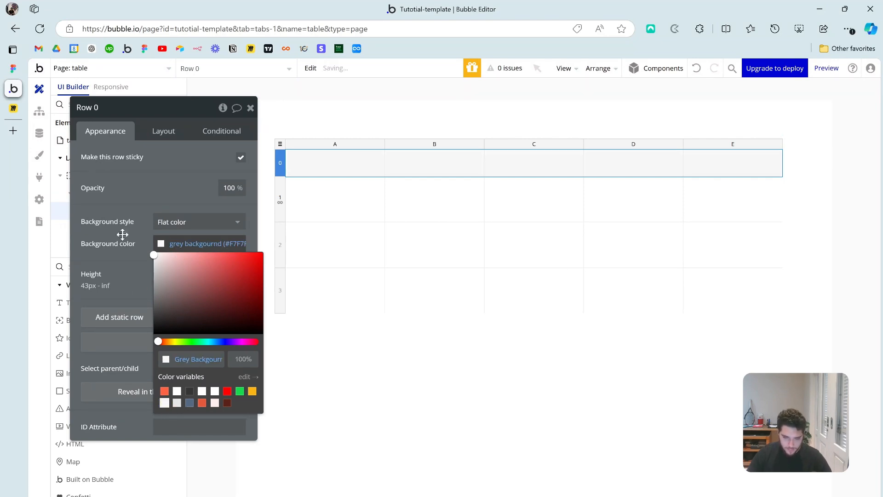
click(108, 246)
drag(151, 190, 161, 168)
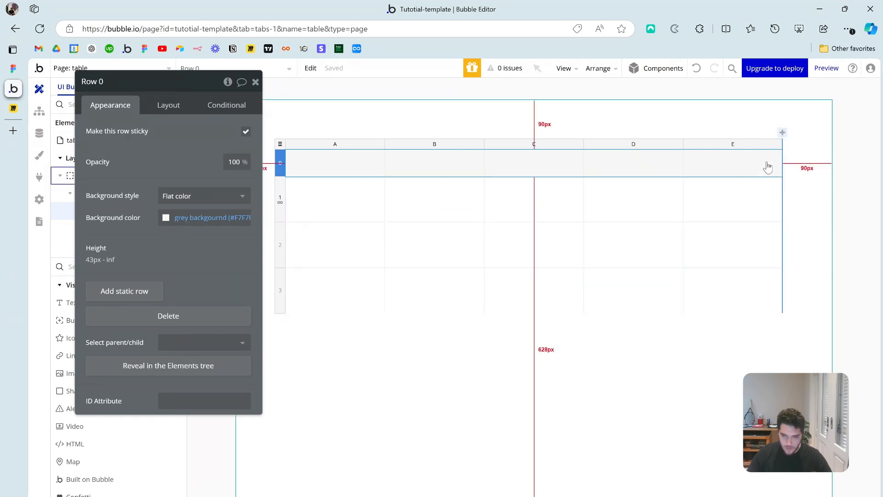
Step: Set the left padding of all five header cells in row 0 to 24 px
click(330, 168)
shift+click(438, 171)
shift+click(551, 168)
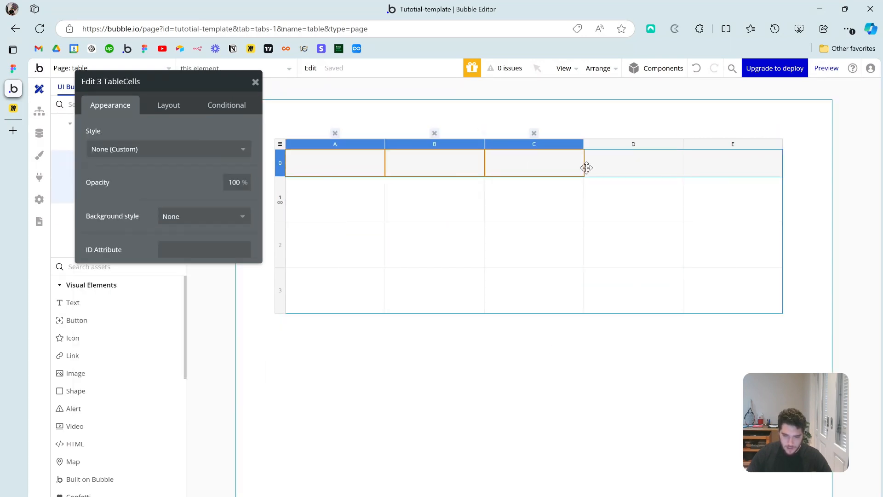
shift+click(636, 168)
shift+click(714, 171)
click(169, 106)
click(192, 232)
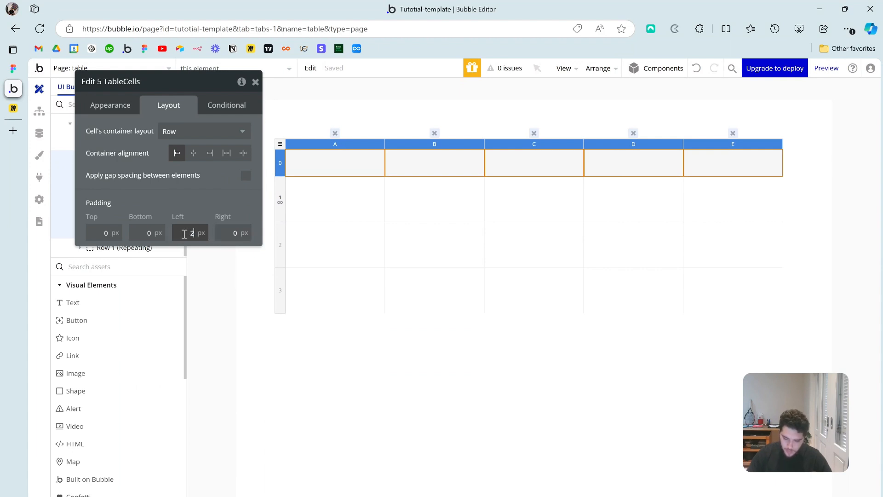
Step: Set the left padding of all five cells in repeating row 1 to 24 px
click(303, 206)
shift+click(439, 203)
shift+click(566, 206)
shift+click(643, 207)
shift+click(705, 206)
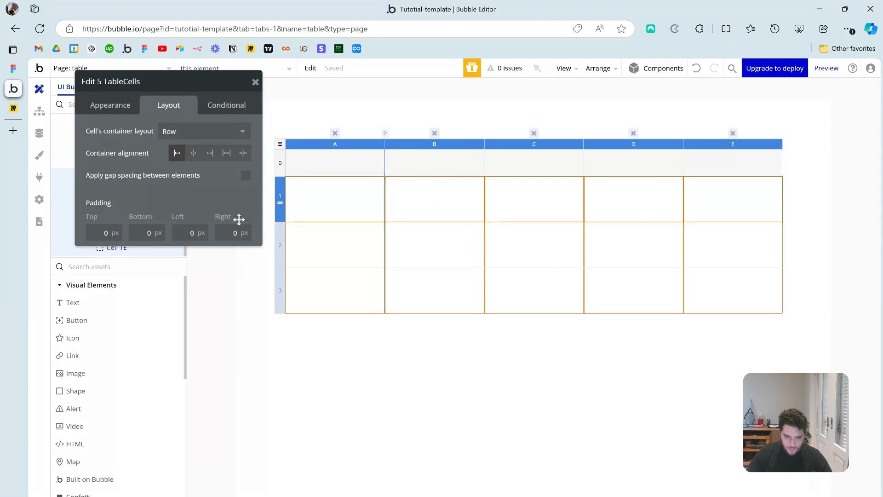
click(198, 231)
drag(193, 209, 196, 275)
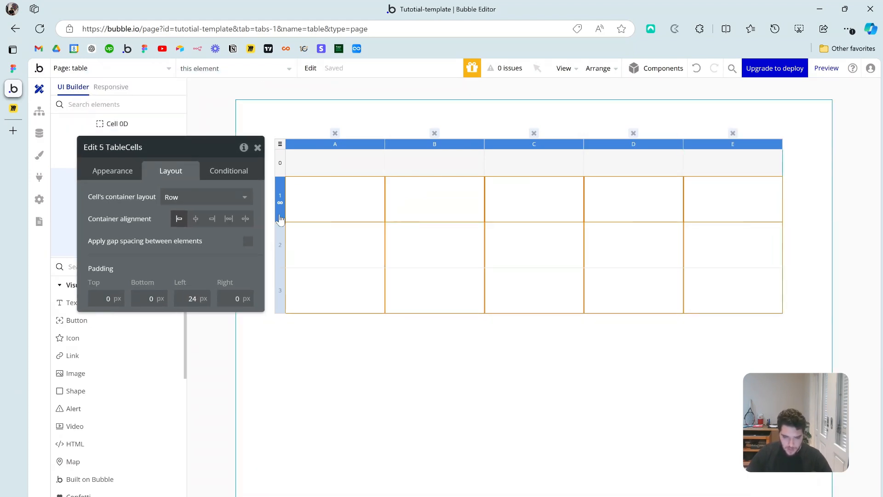
Step: Place a Text element in column A's header cell and center it vertically within the cell
click(360, 205)
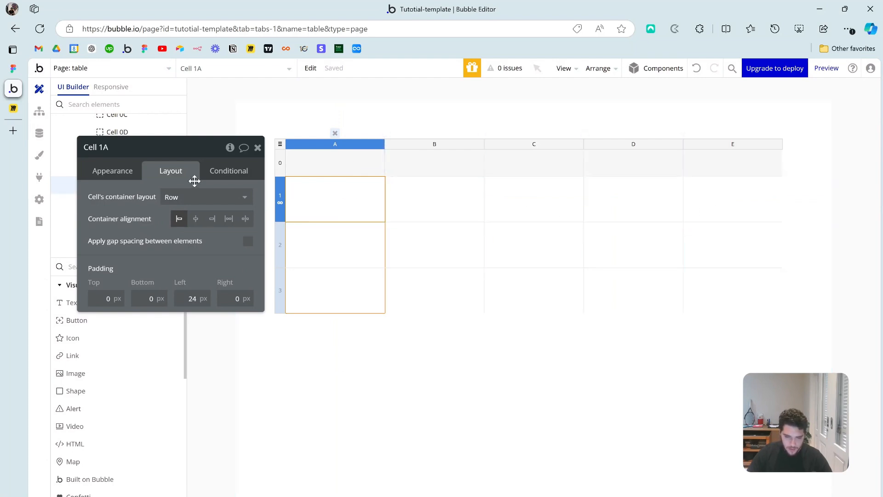
drag(192, 186, 195, 203)
click(260, 164)
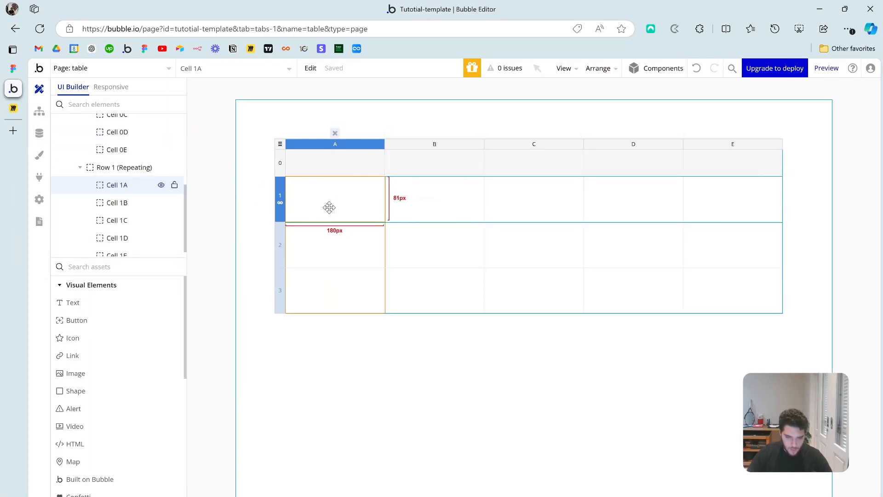
drag(78, 309, 320, 175)
click(173, 188)
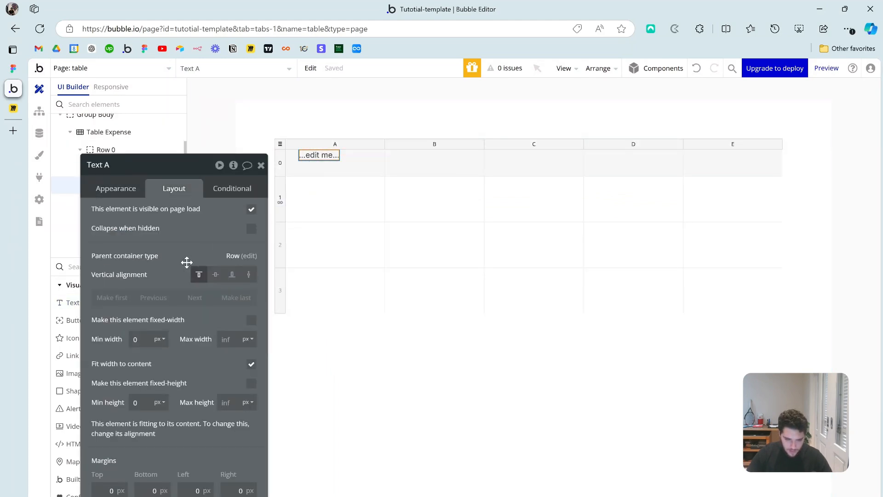
drag(187, 262, 184, 183)
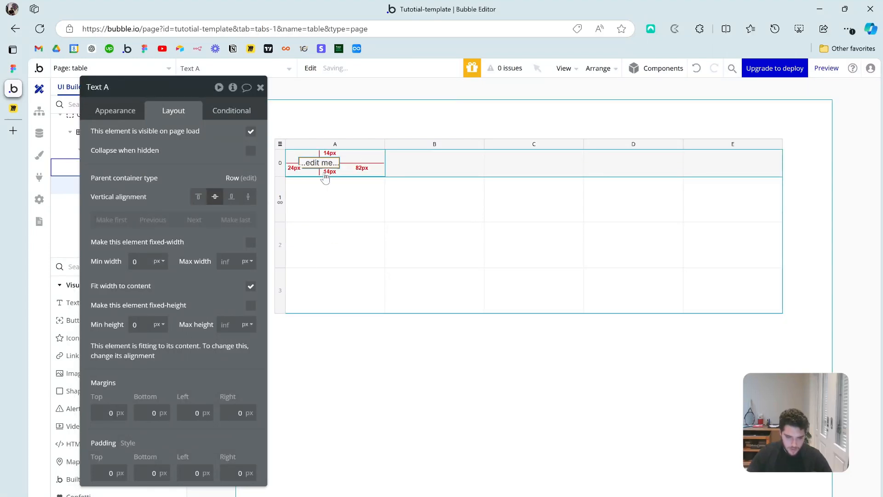
Step: Set column A's header text to font weight 500 (Medium) and its content to "Expense name"
click(115, 111)
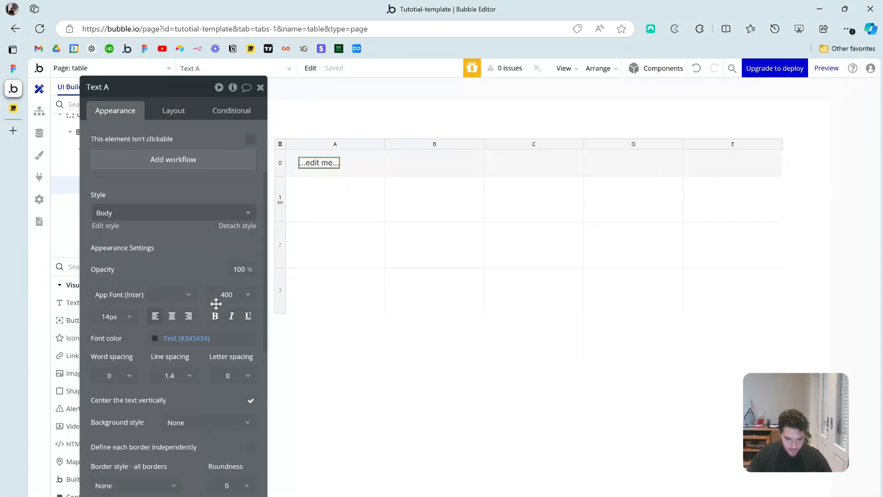
scroll(221, 276, down, 1)
click(230, 239)
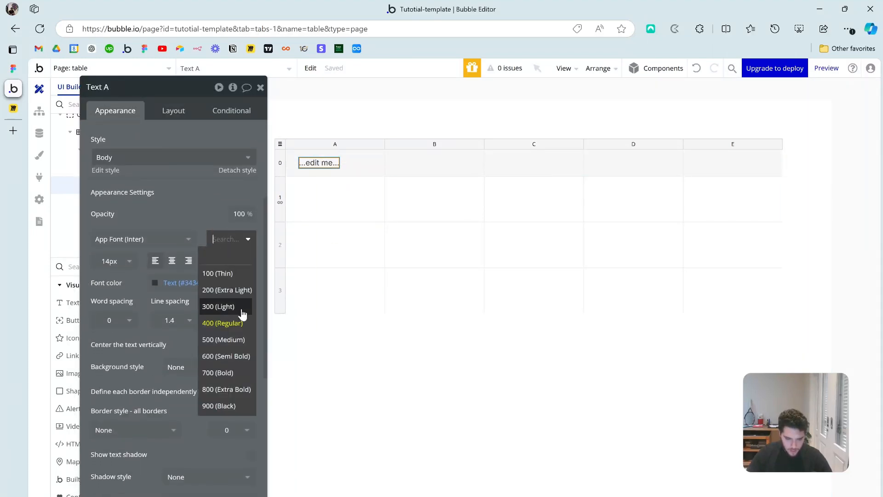
click(230, 339)
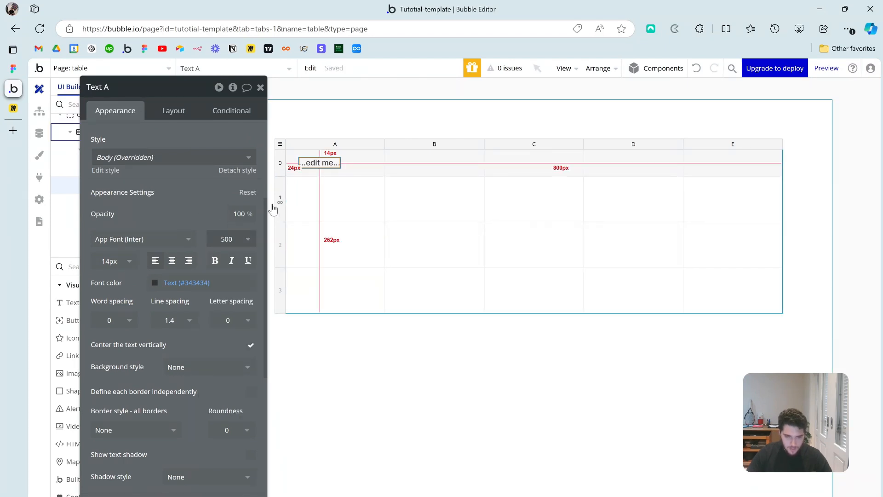
scroll(156, 190, up, 3)
click(148, 147)
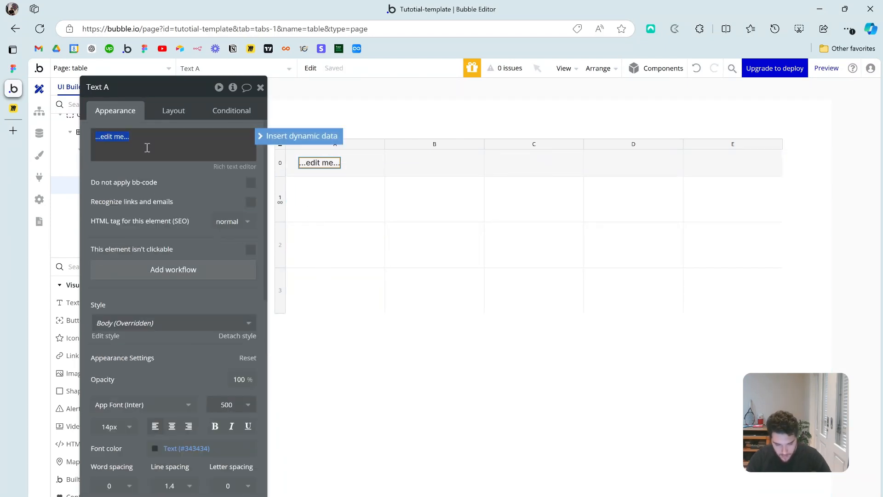
text(Expense name)
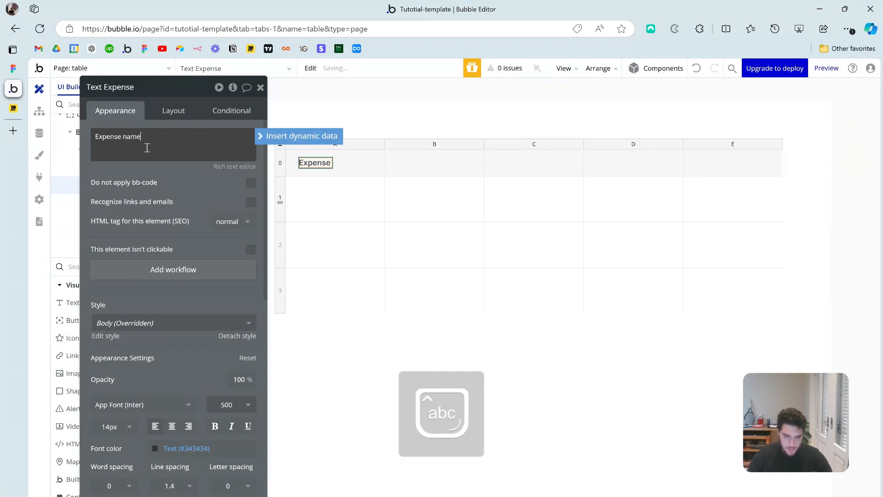
click(373, 164)
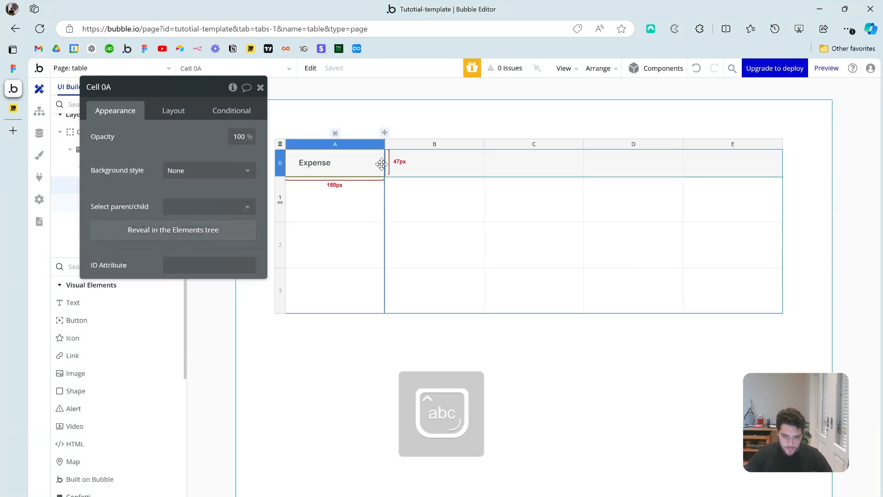
Step: Copy the "Expense name" header text into the header cells of columns B, C, D and E
click(335, 164)
click(426, 170)
key(ctrl+v)
click(533, 167)
key(ctrl+v)
click(635, 168)
key(ctrl+v)
click(721, 166)
key(ctrl+v)
Step: Change the header text of column B to "Amount" and of column C to "Date"
click(430, 164)
triple_click(167, 149)
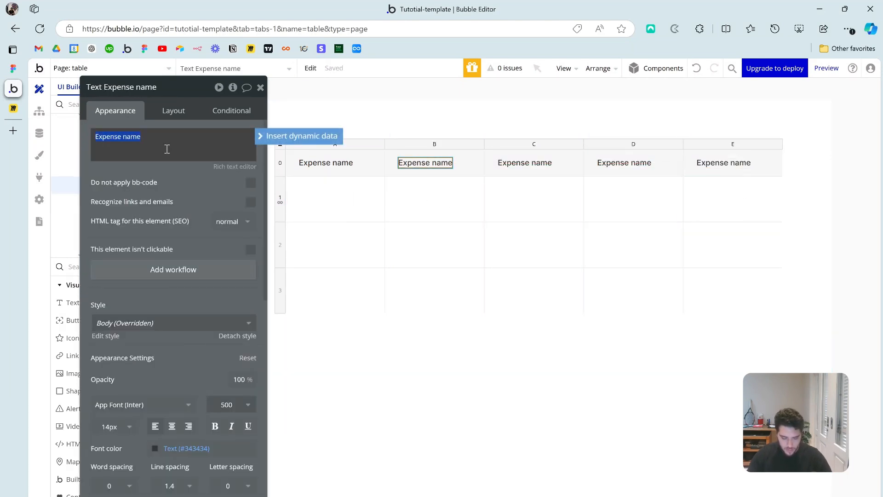
text(Date)
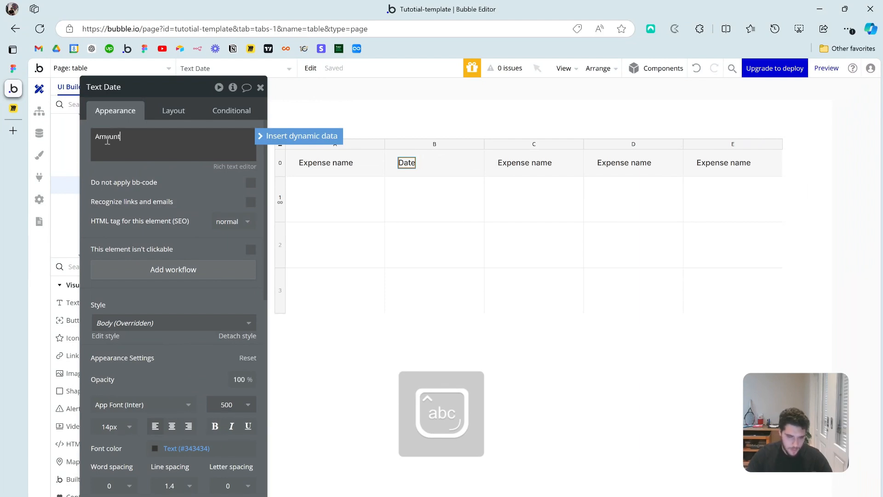
click(501, 163)
click(500, 163)
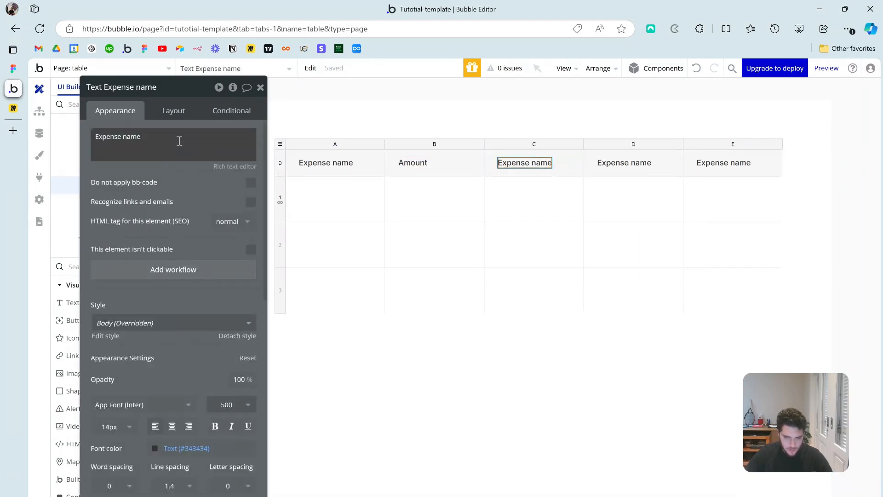
triple_click(169, 140)
Step: Change the header text of column D to "Category" and of column E to "Action"
click(616, 163)
triple_click(217, 141)
text(d)
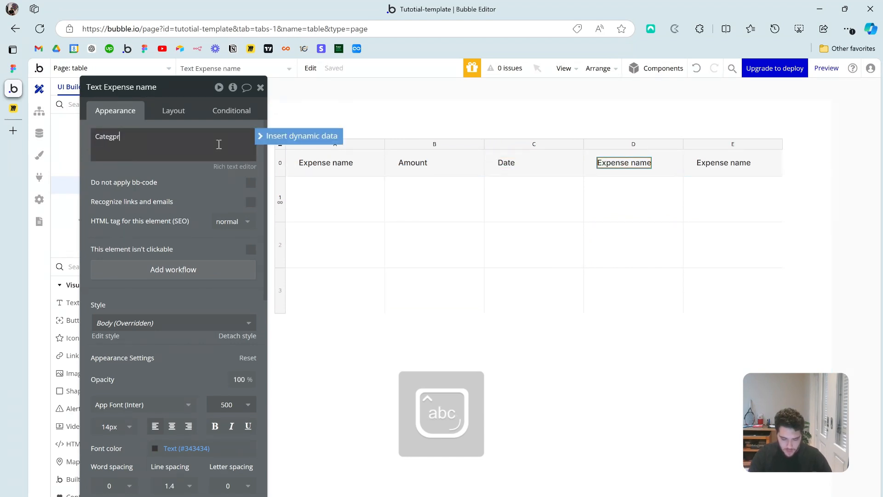
click(723, 163)
triple_click(185, 151)
text(Action)
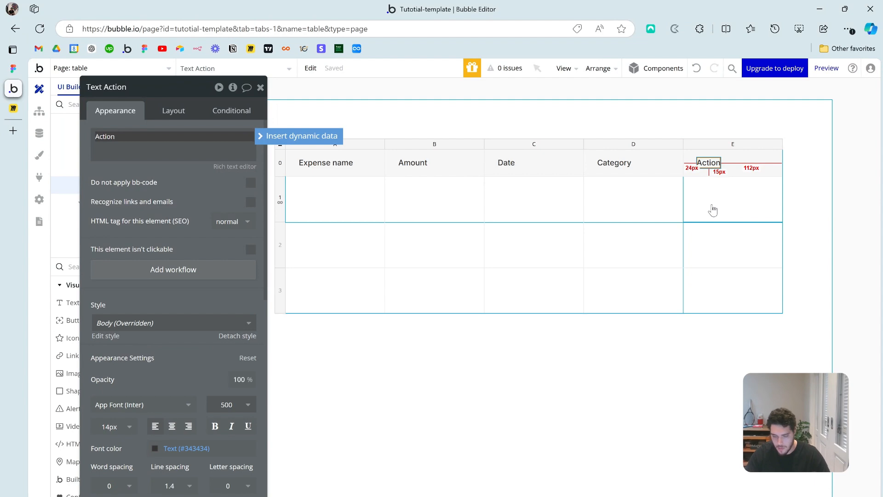
click(260, 88)
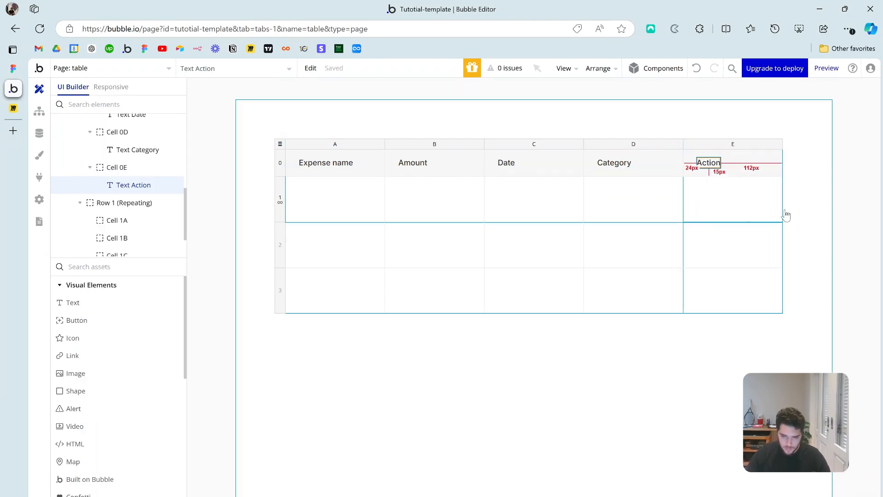
Step: Copy the "Expense name" header text into column A's cell of the repeating row and set its font weight to 400 (Regular)
double_click(338, 191)
click(338, 165)
key(ctrl+c)
click(341, 204)
key(ctrl+v)
scroll(202, 368, down, 4)
click(228, 238)
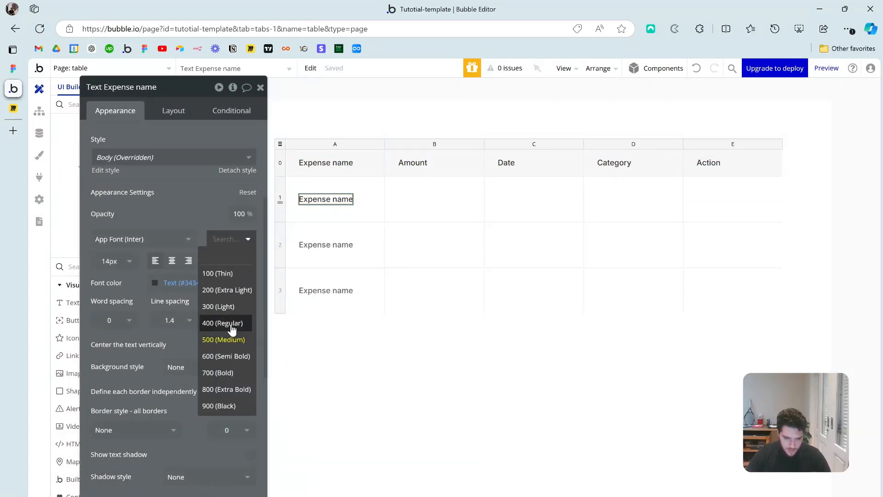
click(222, 323)
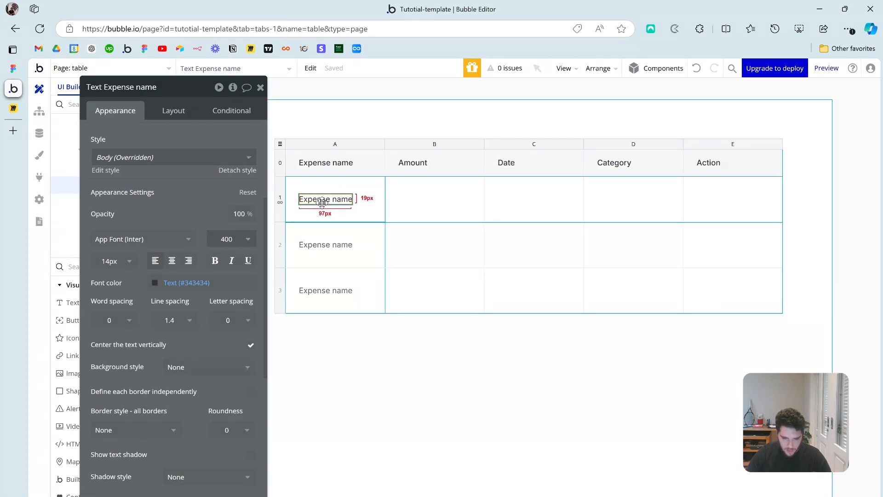
Step: Paste the "Expense name" text into the repeating row's cells in columns B, C and D
click(418, 197)
key(ctrl+v)
click(558, 197)
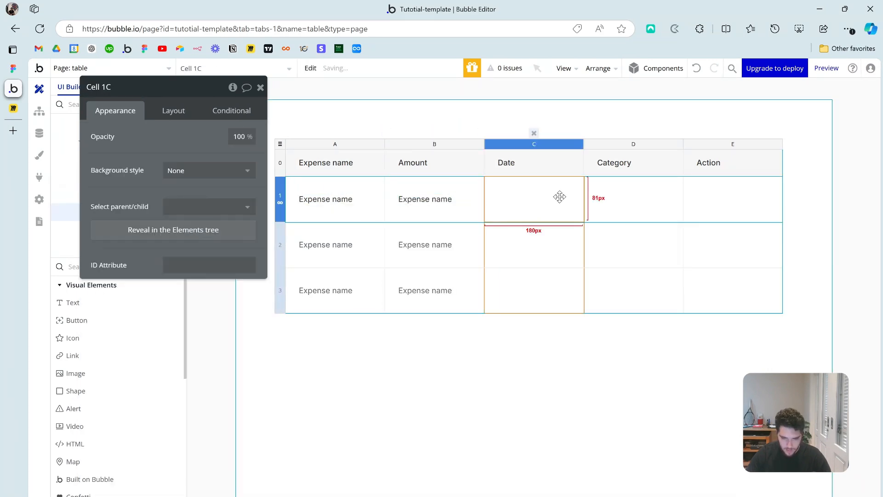
key(ctrl+v)
click(638, 197)
key(ctrl+v)
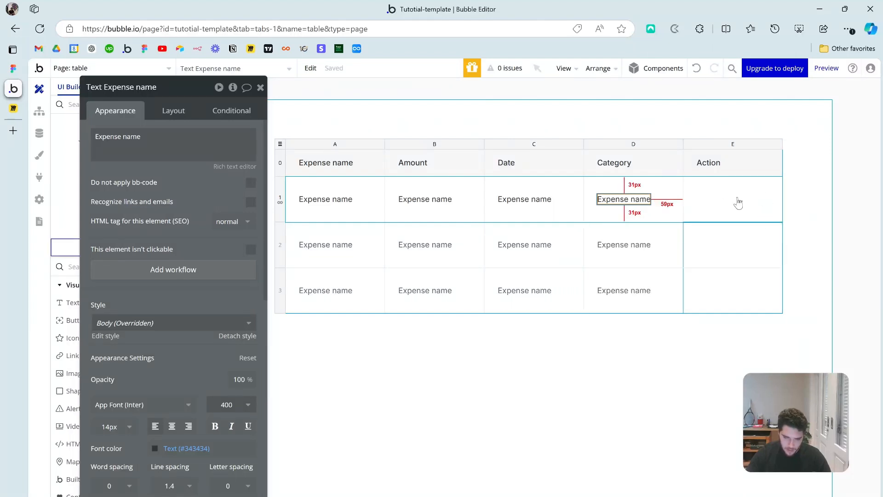
Step: Replace the repeating row's column A text with the dynamic value Current row's Expense's Expense_name
drag(154, 206, 150, 230)
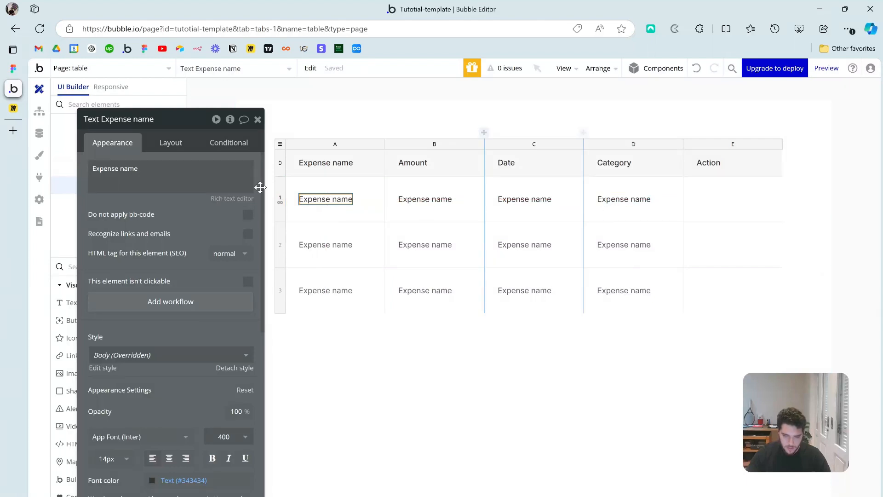
triple_click(136, 177)
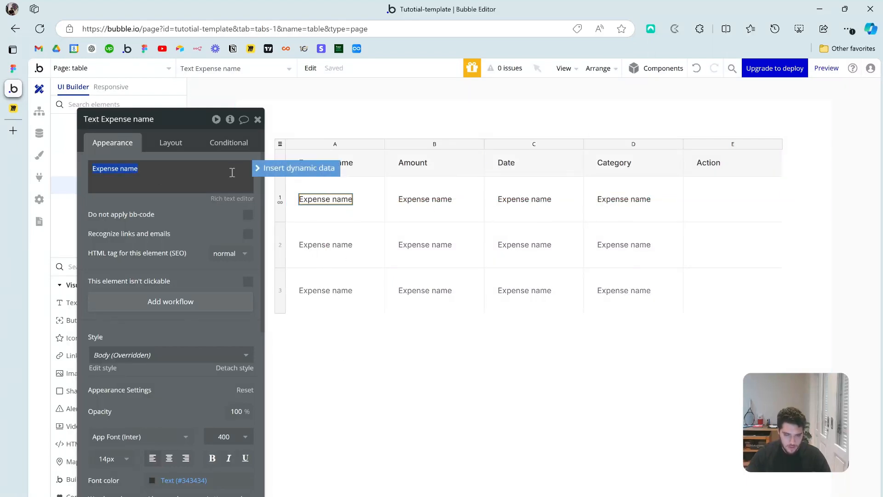
click(284, 171)
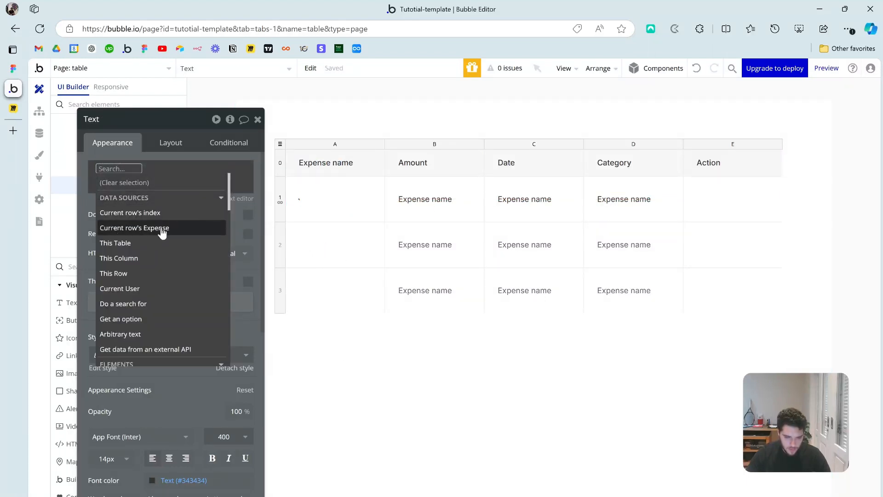
click(161, 232)
click(221, 289)
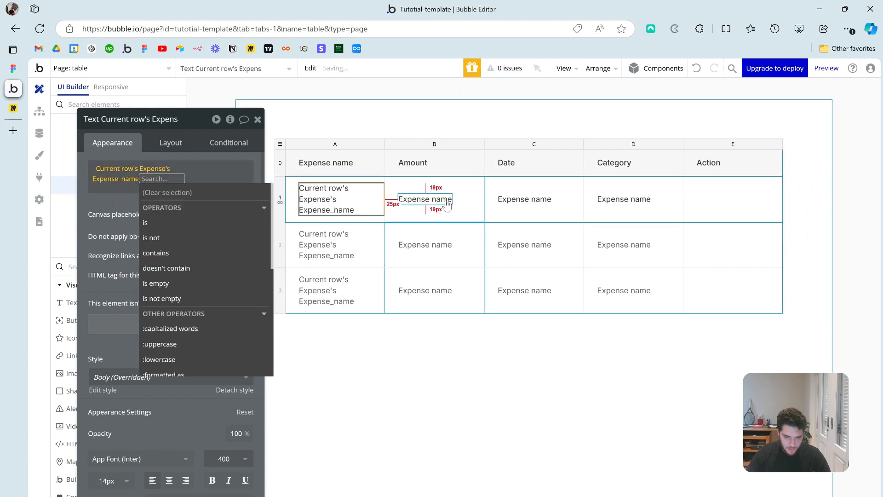
Step: Replace the repeating row's column B text with "$" followed by the dynamic value Current row's Expense's Amount
click(452, 208)
triple_click(138, 172)
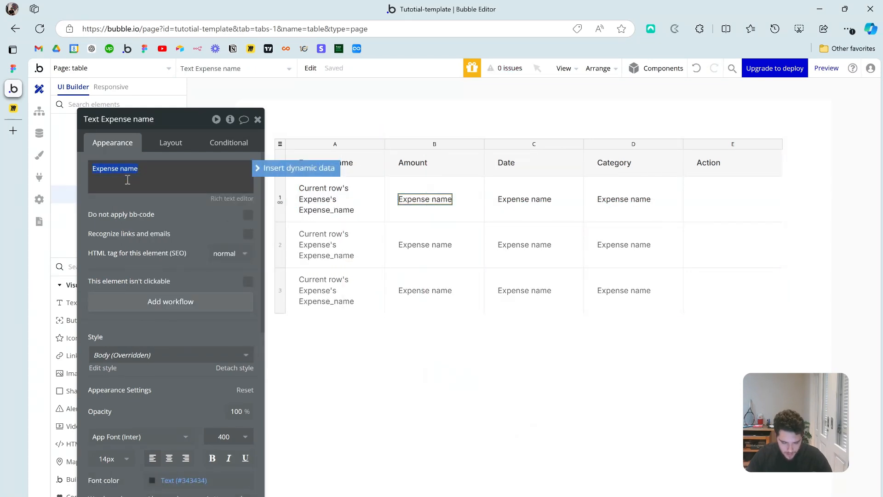
click(268, 170)
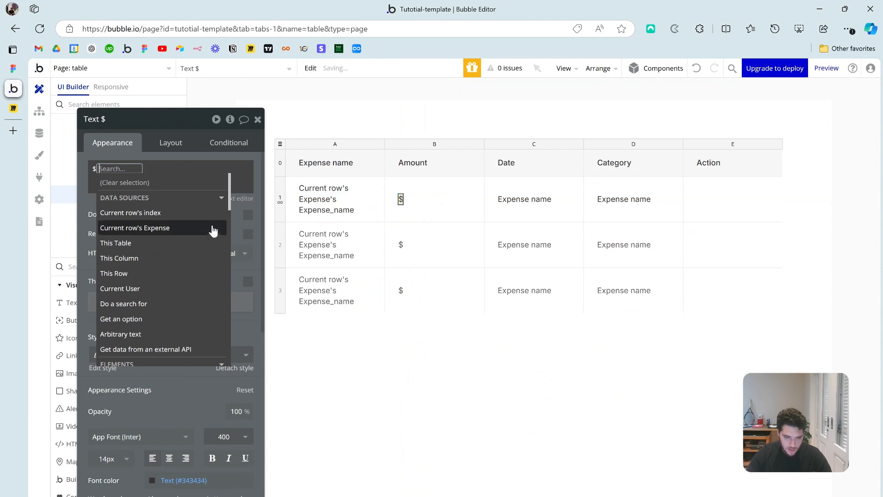
click(170, 233)
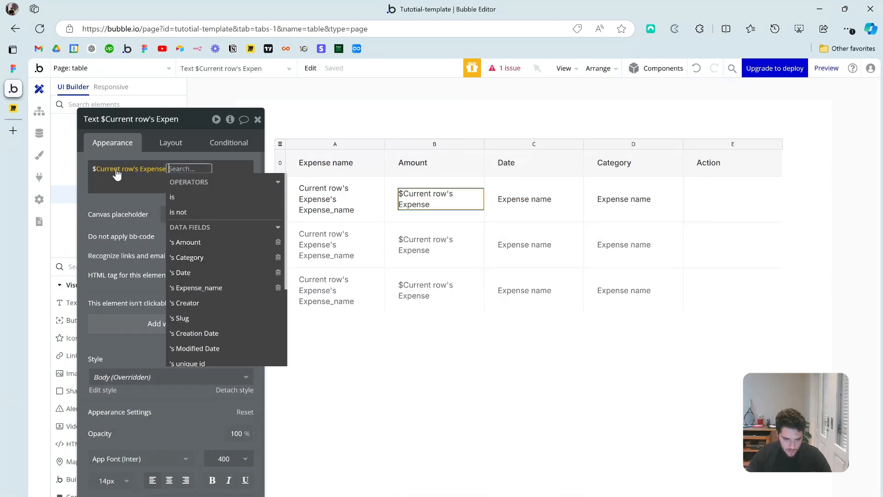
scroll(211, 254, down, 2)
scroll(209, 259, up, 2)
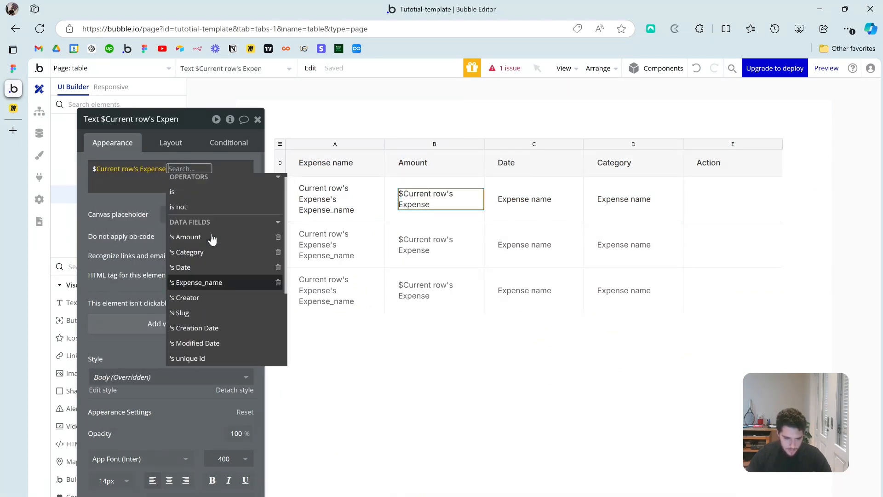
click(218, 247)
click(181, 250)
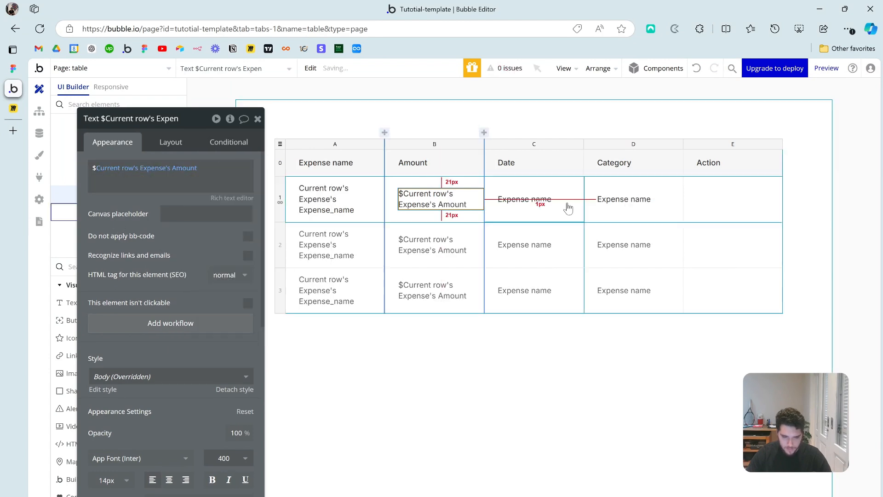
Step: Replace the repeating row's column C text with Current row's Expense's Date, formatted in the "Oct 11, 2024" style
click(535, 205)
triple_click(158, 170)
click(300, 167)
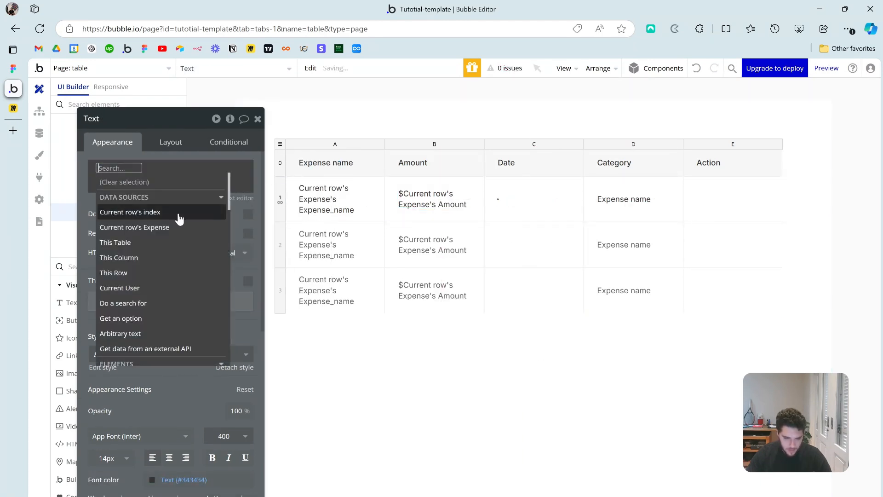
click(178, 216)
click(202, 272)
click(216, 211)
click(379, 154)
click(404, 217)
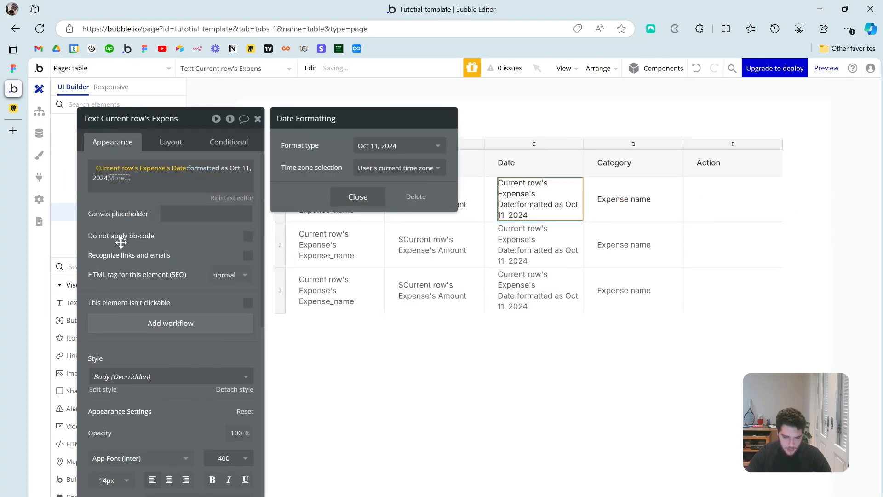
click(164, 236)
Step: Replace the repeating row's column D text with the dynamic value Current row's Expense's Category's Display
click(600, 200)
triple_click(168, 173)
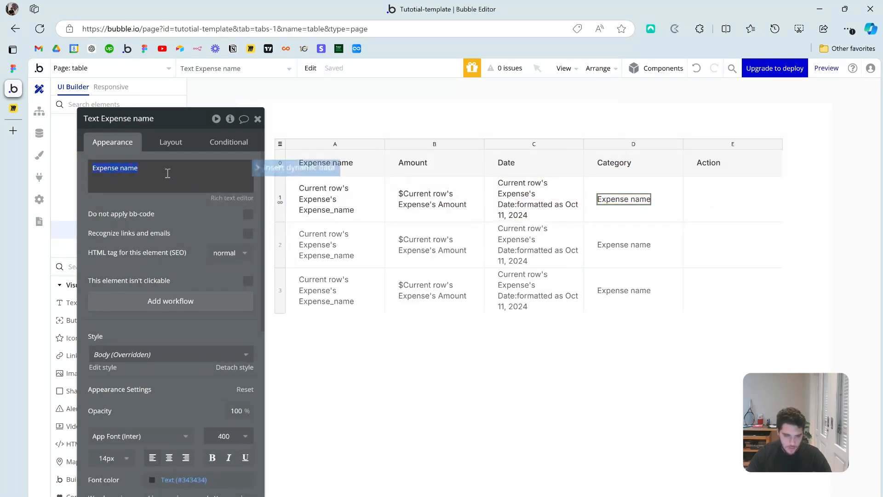
click(257, 181)
click(134, 227)
click(209, 254)
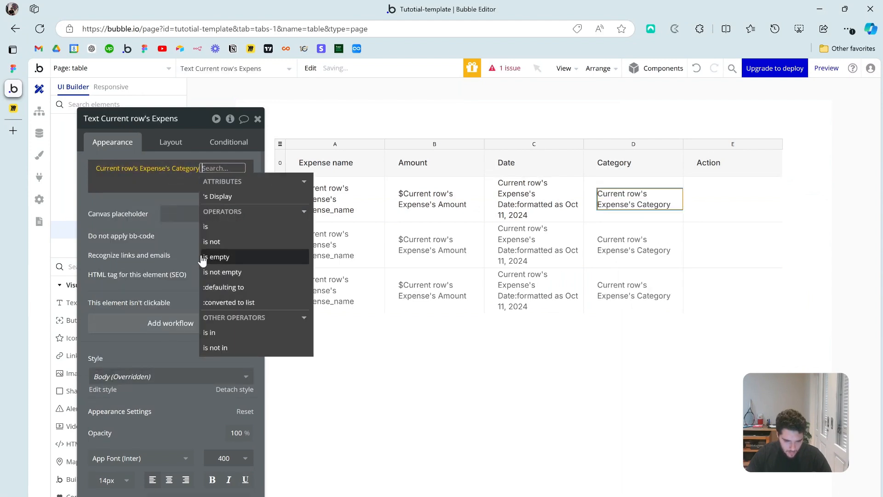
click(228, 199)
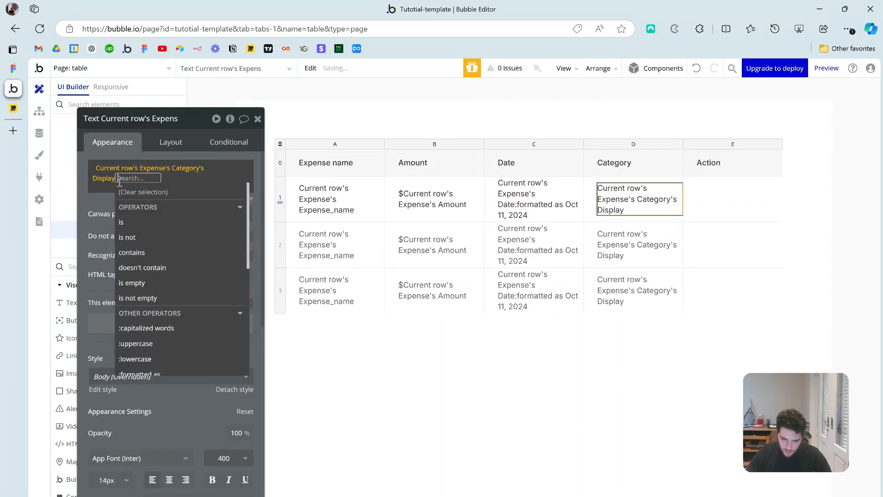
click(205, 181)
click(258, 119)
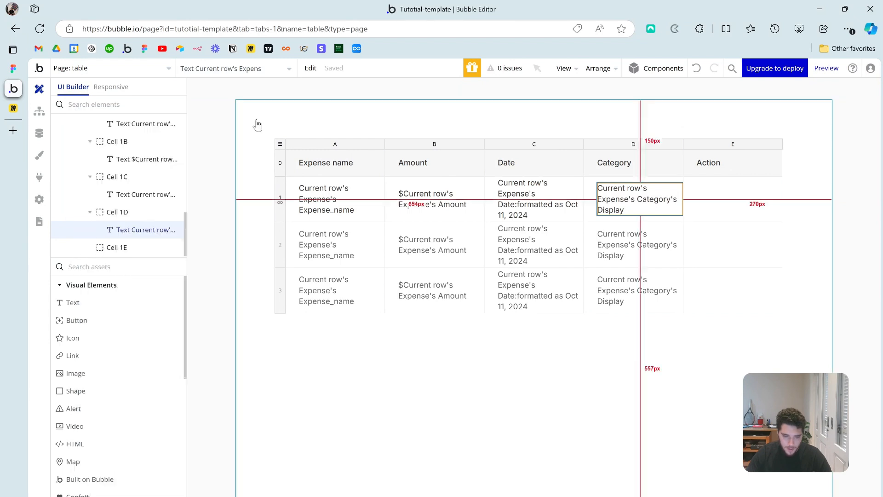
Step: Add a HeroIcon to the repeating row's Action cell, fixed at 20 by 20 px and vertically centred
text(her)
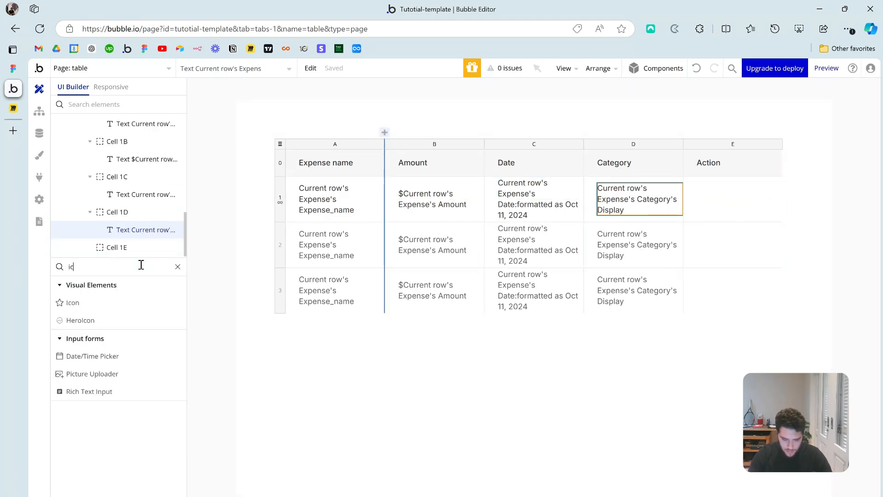
drag(79, 307, 742, 198)
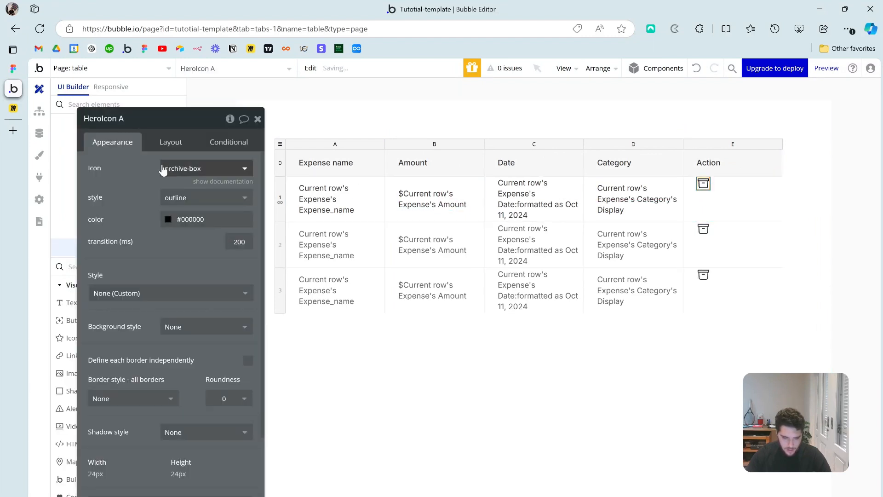
click(164, 145)
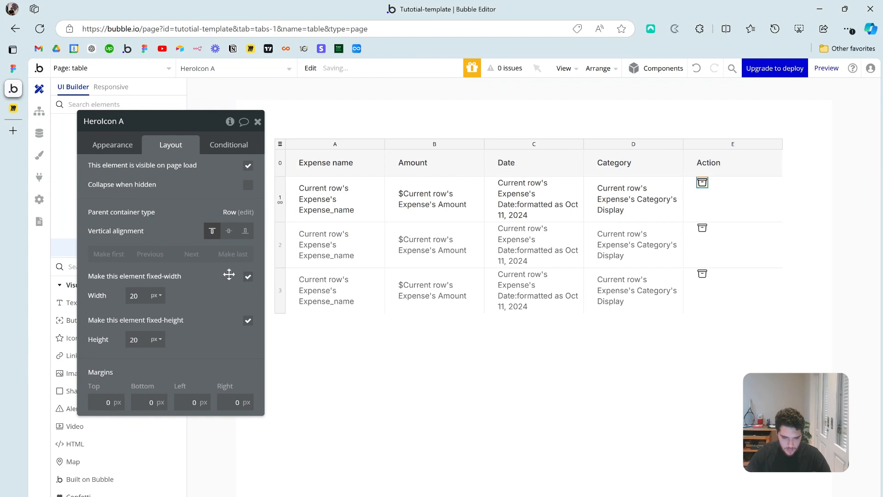
Step: Set the Action cell's HeroIcon to the pencil icon
click(127, 155)
click(212, 171)
text(pic)
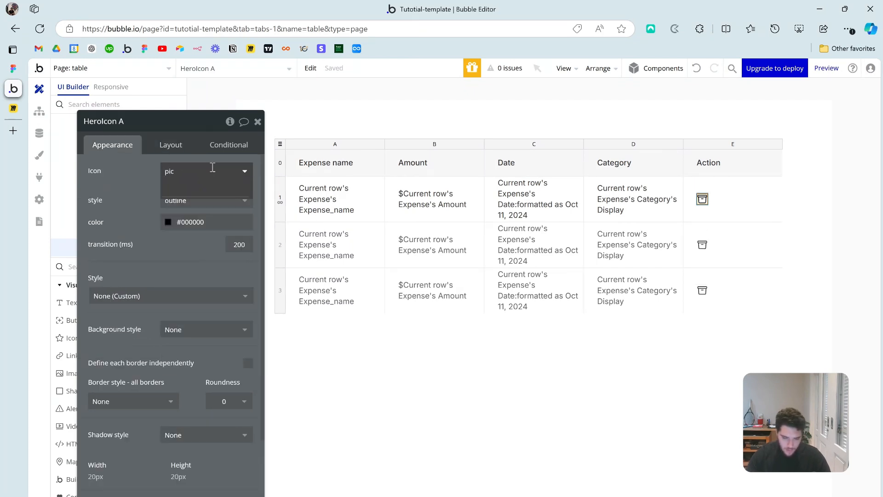
key(BackSpace)
key(BackSpace)
key(BackSpace)
text(pen)
click(199, 272)
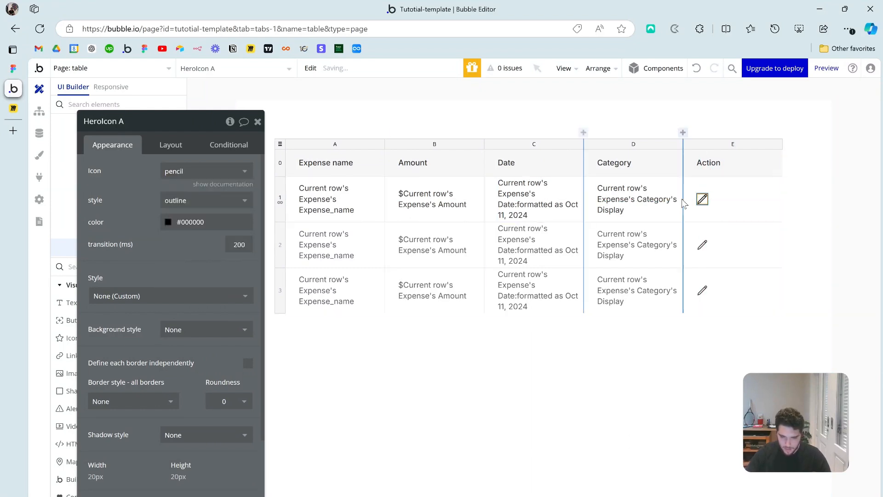
Step: Duplicate the pencil icon within the Action cell and change the copy to the trash icon
click(732, 201)
click(703, 199)
key(ctrl+c)
click(722, 203)
key(ctrl+v)
click(180, 170)
text(trash)
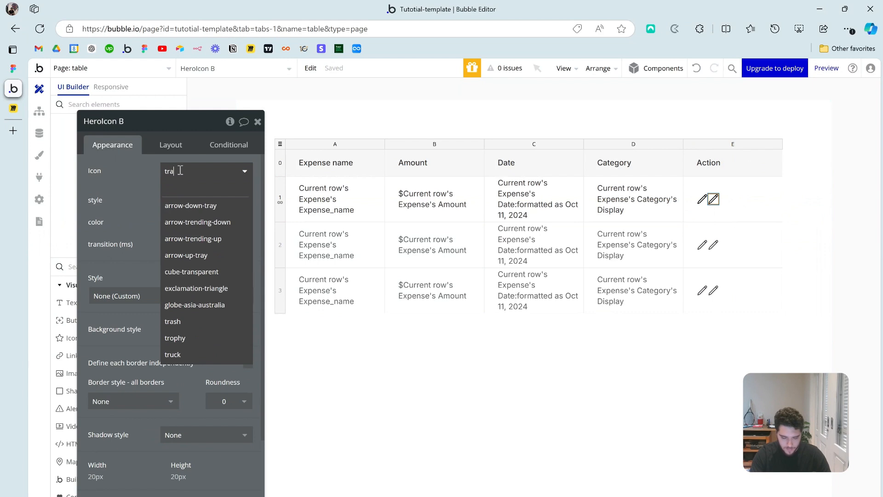
click(184, 204)
Step: Group the pencil and trash icons in a row container and apply a 12 px column gap between them
drag(699, 201, 702, 203)
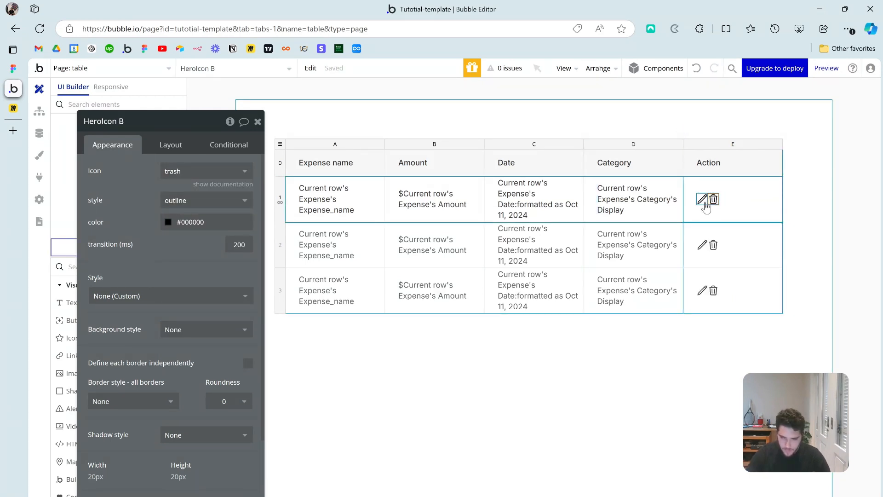
right_click(714, 207)
mouse_move(768, 274)
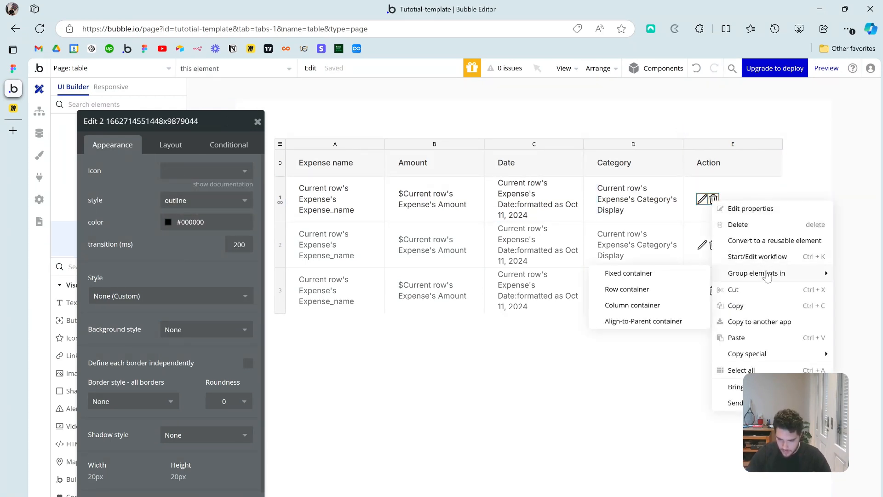
click(657, 290)
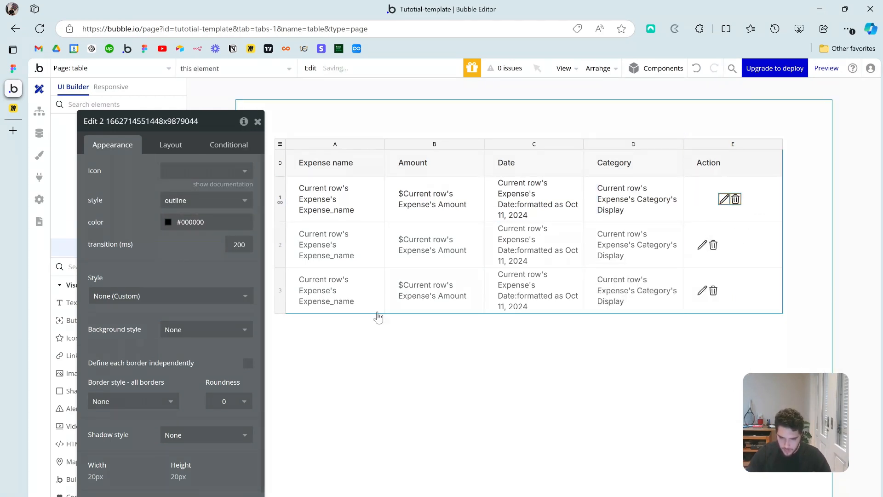
click(169, 154)
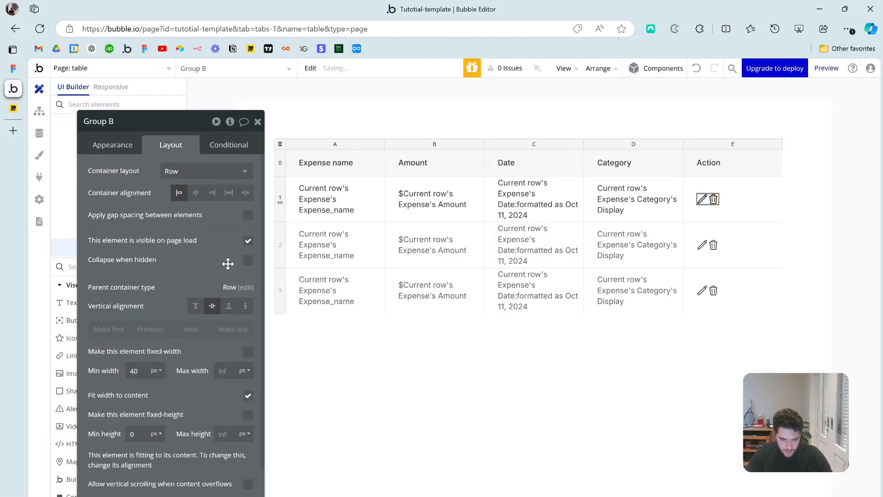
click(247, 215)
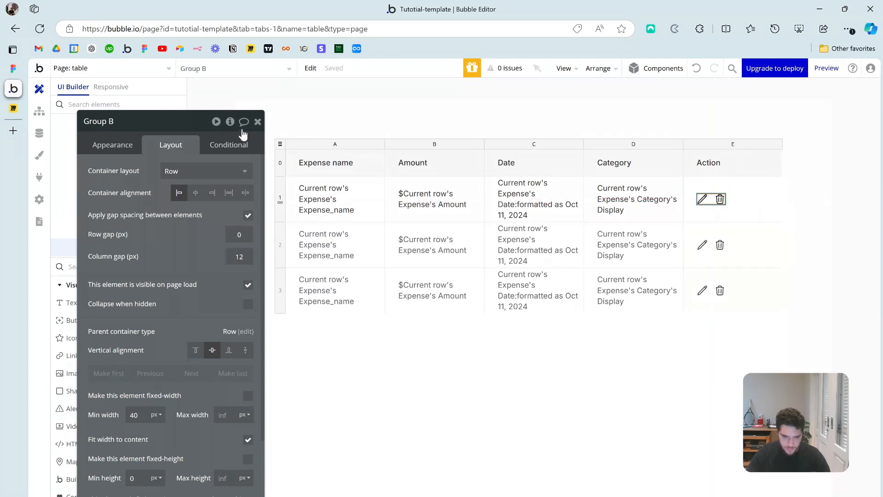
click(257, 121)
Step: Set the Expense table's vertical separator style to None
double_click(280, 143)
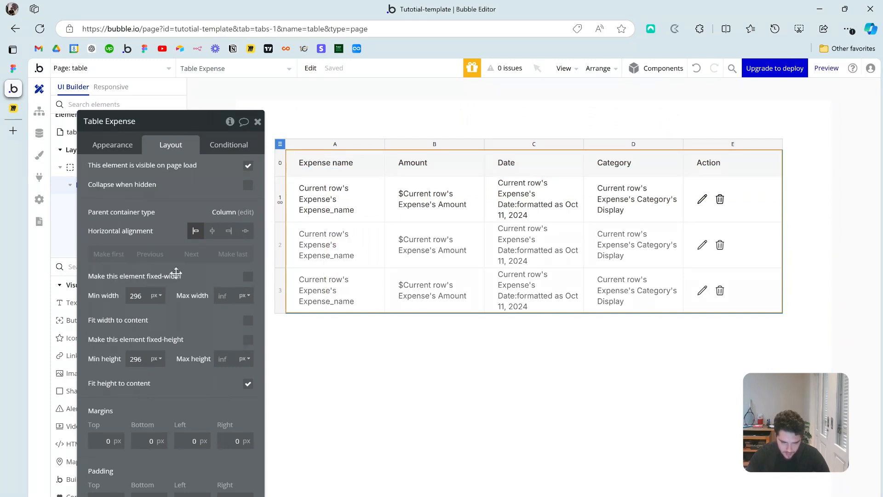
drag(178, 281, 184, 258)
click(115, 131)
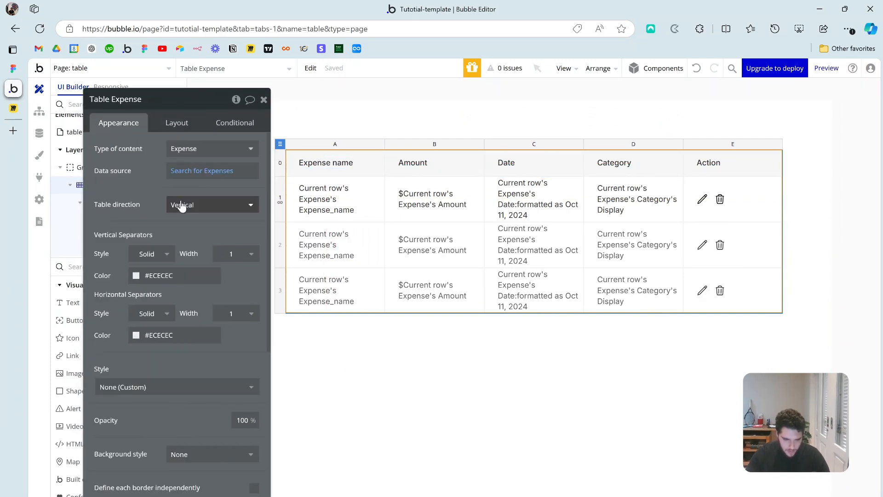
scroll(184, 230, down, 1)
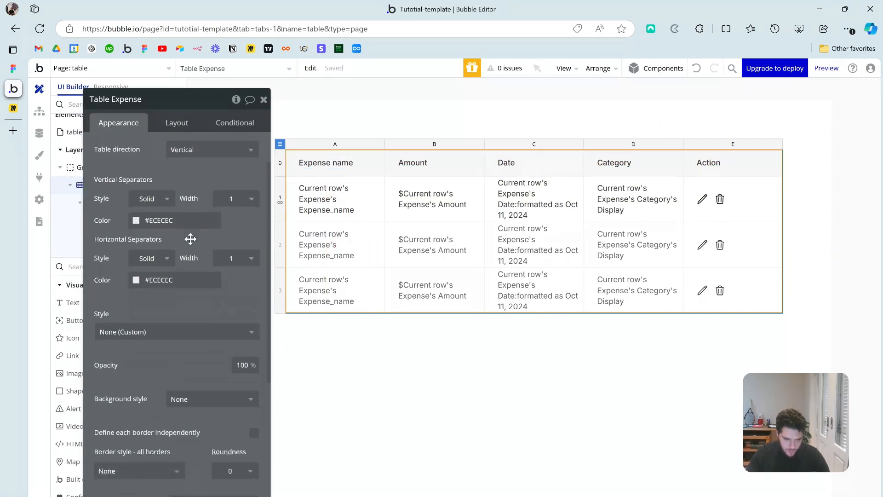
click(164, 201)
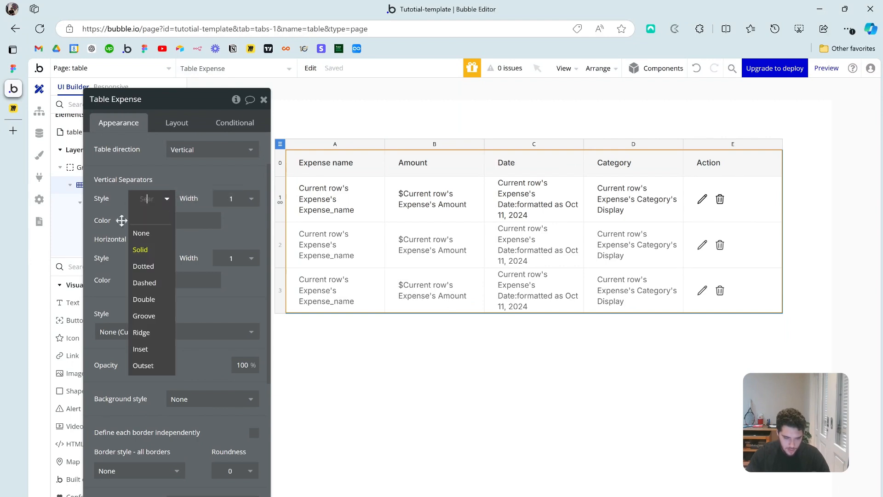
click(152, 235)
Step: Give the Expense table a solid border on all sides with roundness 10 and the grey border color #E5E5E5
scroll(198, 271, down, 3)
click(157, 306)
click(124, 352)
click(236, 301)
click(243, 402)
click(157, 350)
text(#E5E5E5)
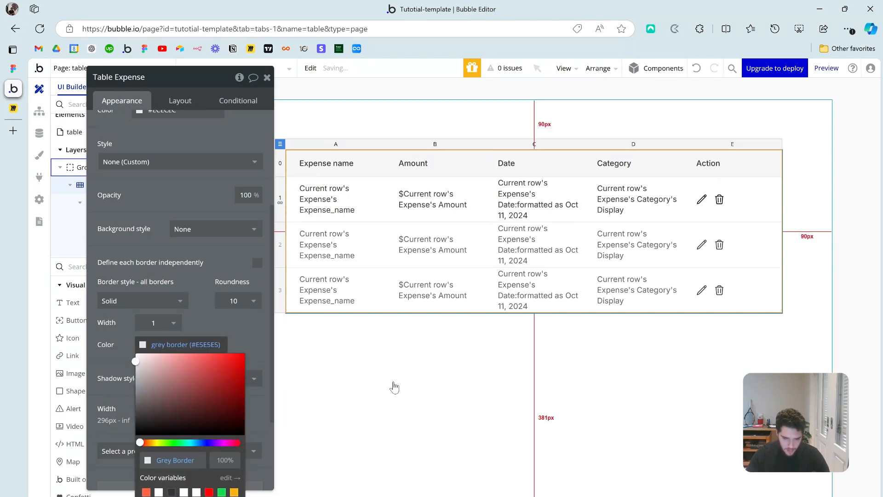
click(478, 352)
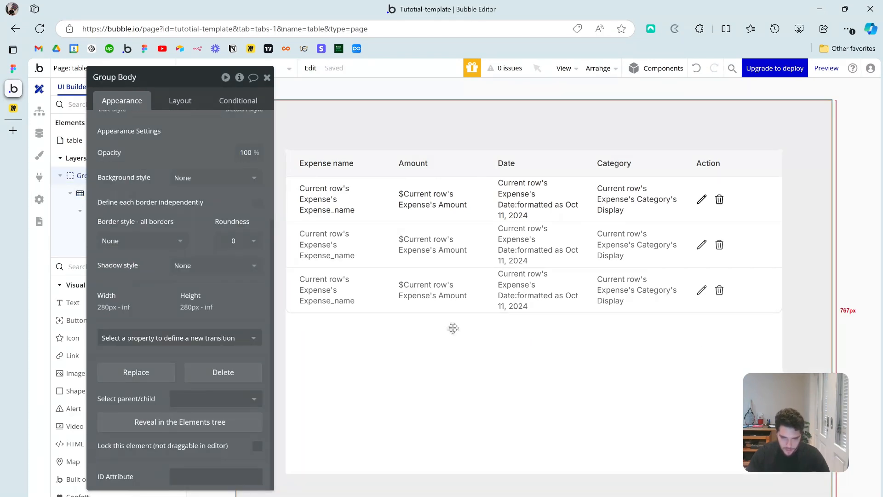
click(215, 84)
click(757, 137)
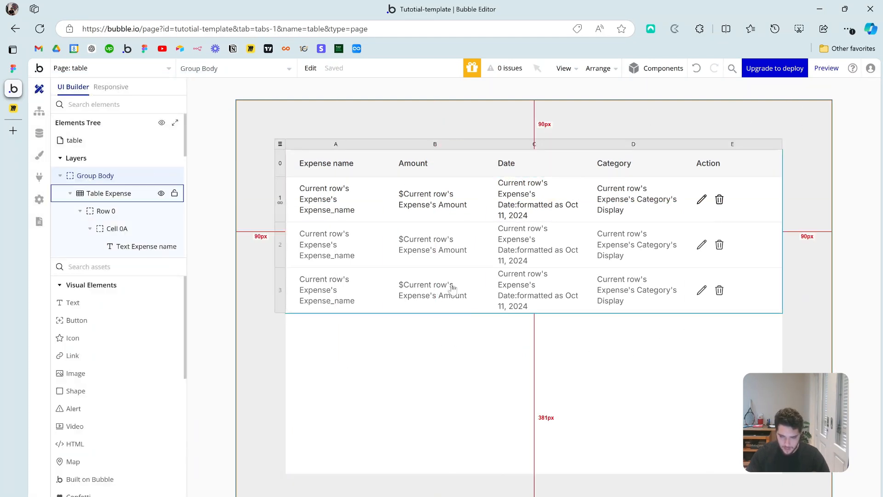
Step: Add a group above the Expense table and turn off fitting its width to content
click(208, 376)
click(112, 267)
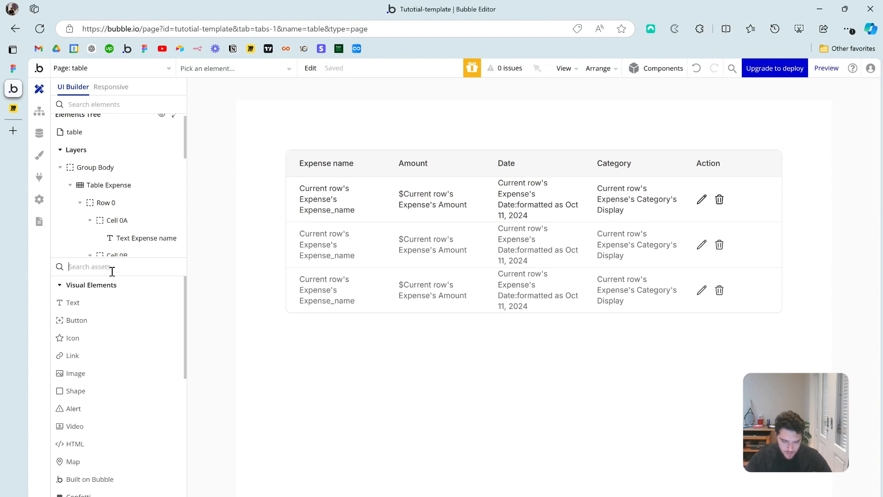
text(group)
drag(99, 302, 384, 127)
click(133, 127)
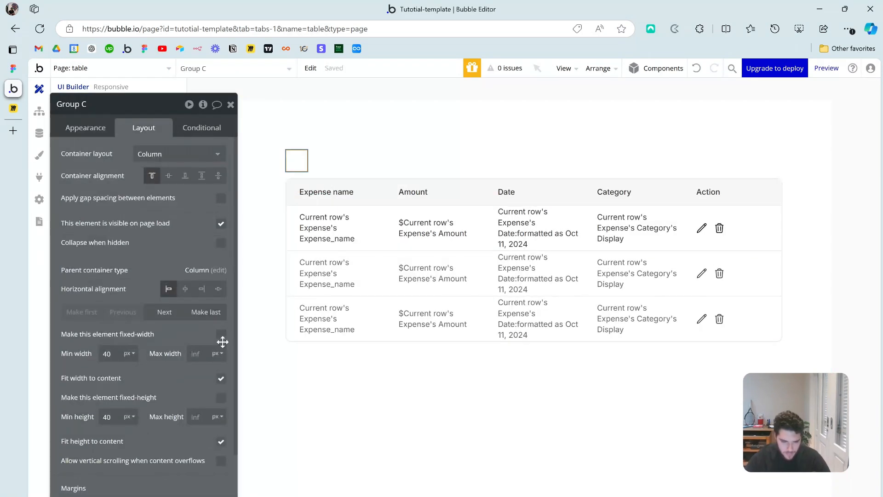
click(220, 380)
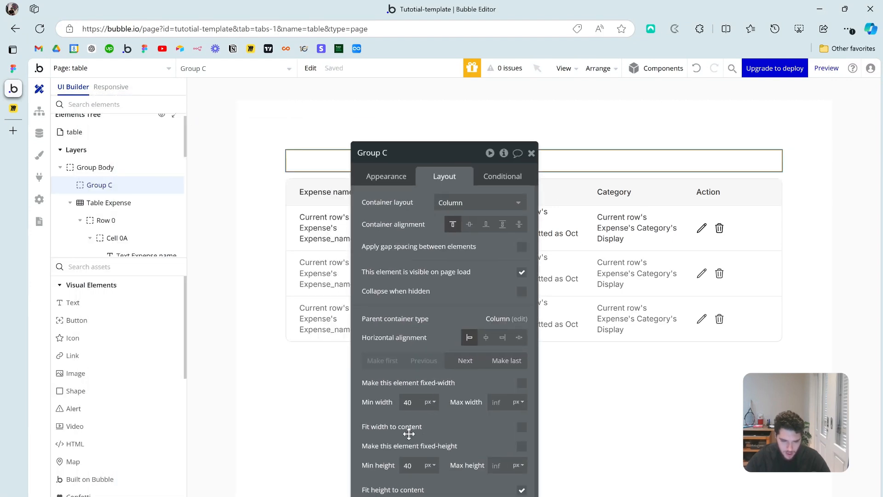
Step: Place a text and a button inside the new group and rename it "Group Header"
drag(74, 302, 332, 166)
drag(68, 320, 400, 162)
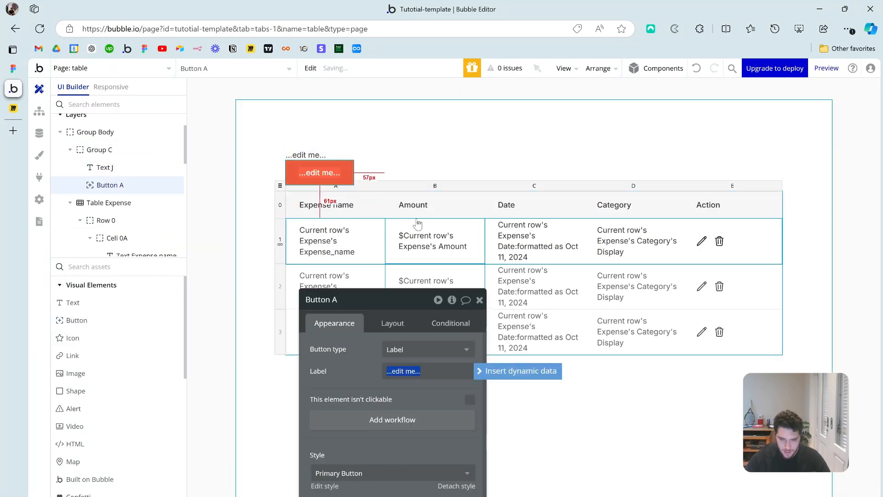
click(393, 175)
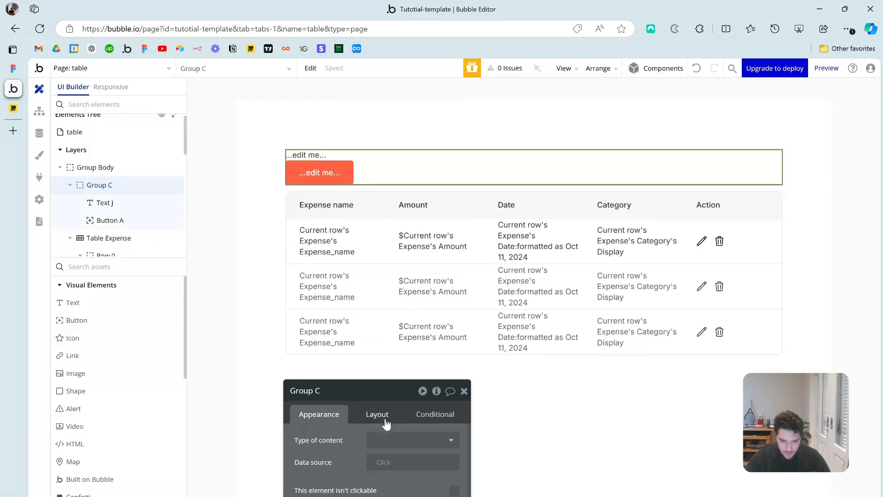
drag(331, 394, 374, 271)
click(375, 271)
key(BackSpace)
text(Hea)
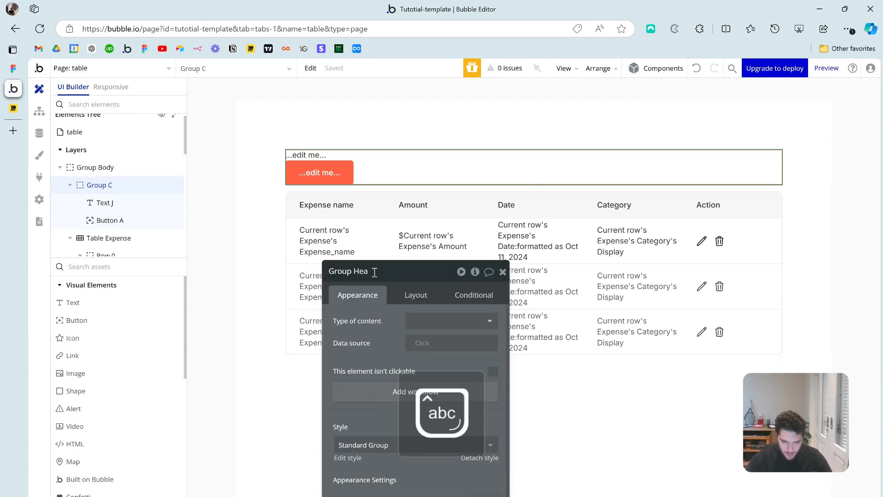
Step: Set the header group's container layout to Row with space-between alignment, so the text and button sit at opposite ends
click(421, 297)
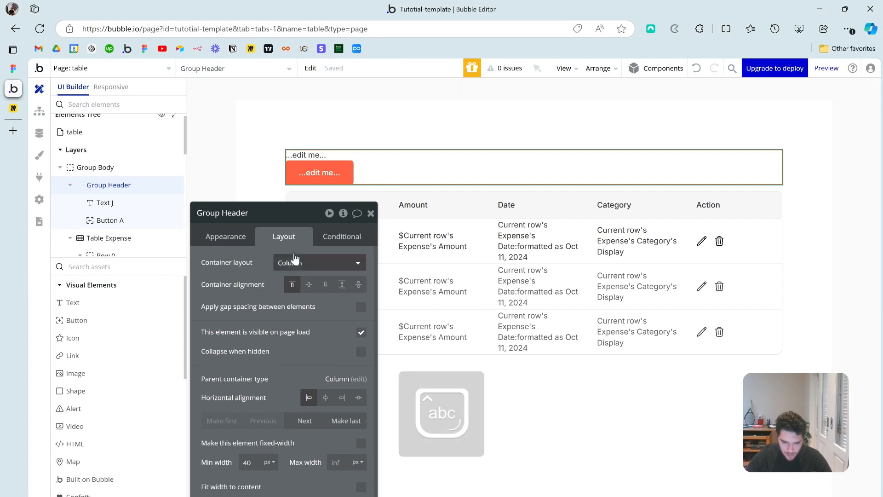
click(294, 265)
click(295, 330)
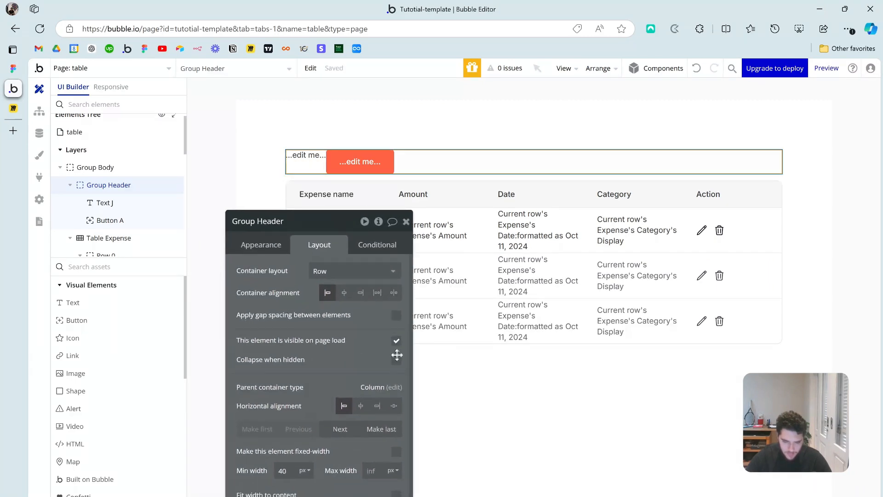
click(395, 294)
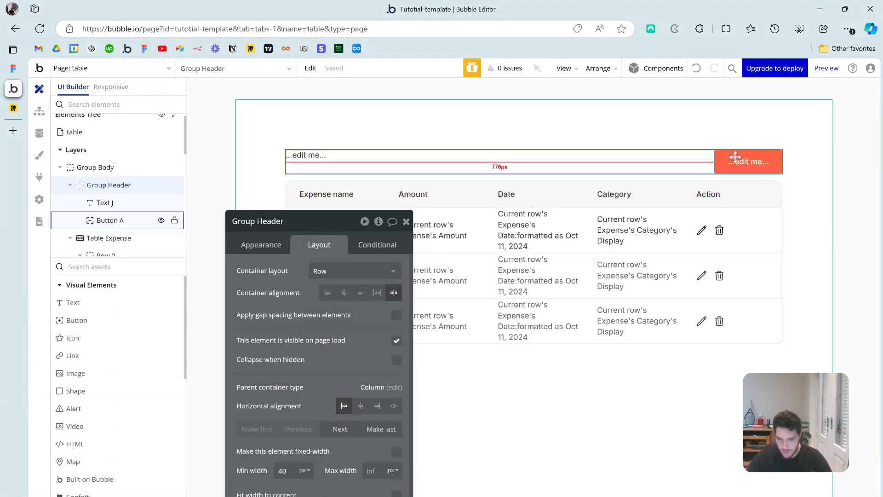
Step: Set the header text to "Expense Table" at 24 px and weight 600, and align it vertically to the bottom
click(310, 157)
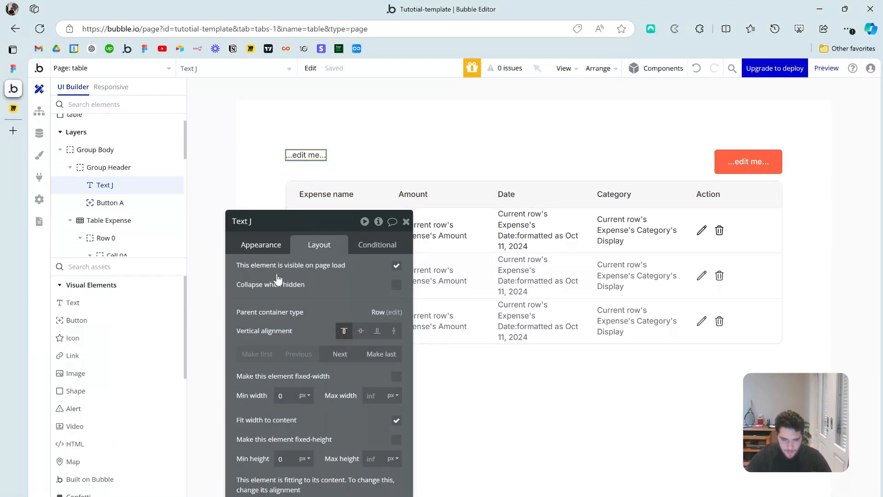
click(261, 244)
triple_click(181, 195)
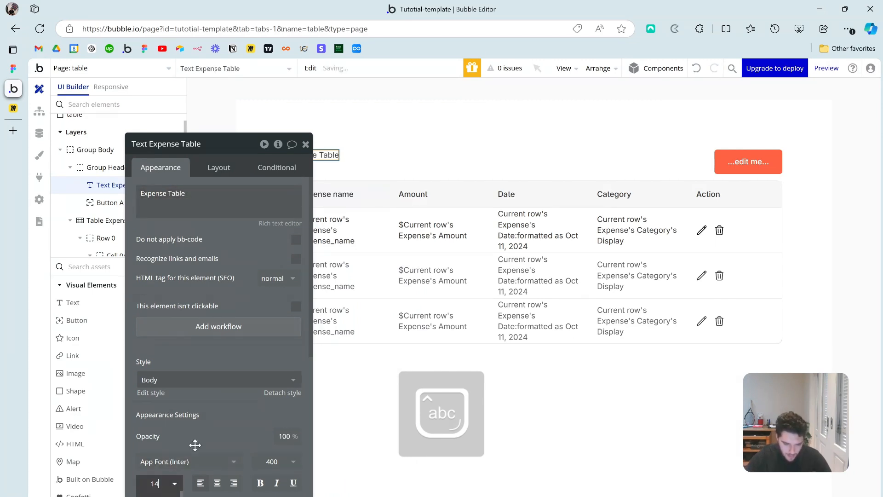
click(157, 483)
scroll(163, 423, down, 1)
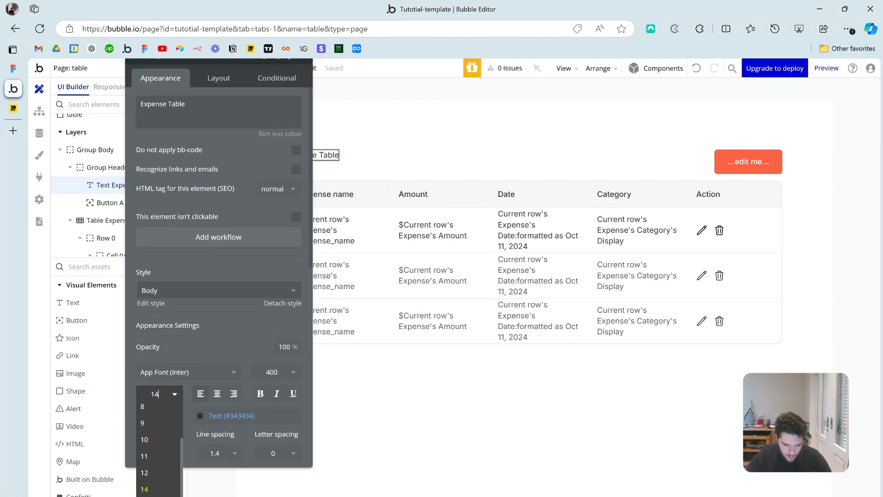
click(161, 495)
click(289, 370)
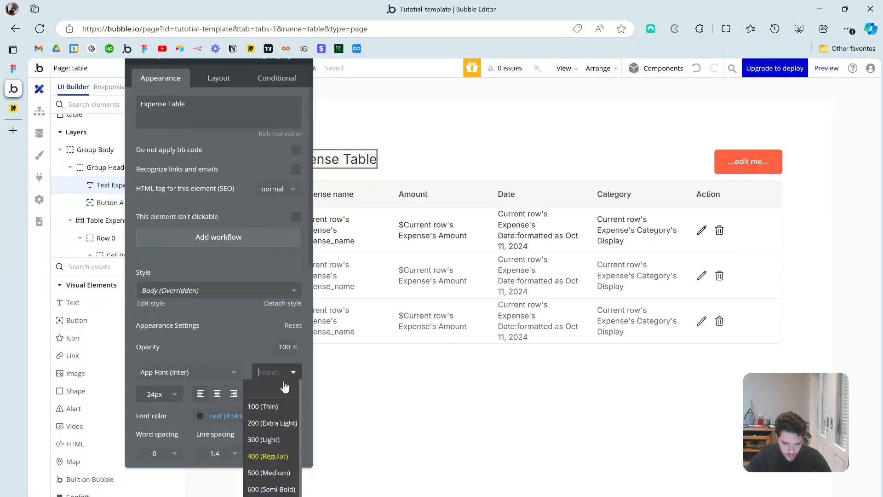
click(278, 477)
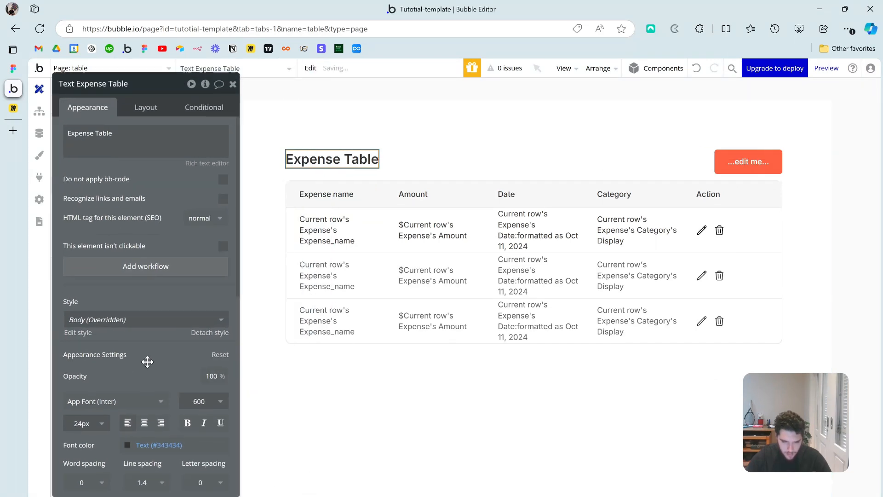
click(146, 106)
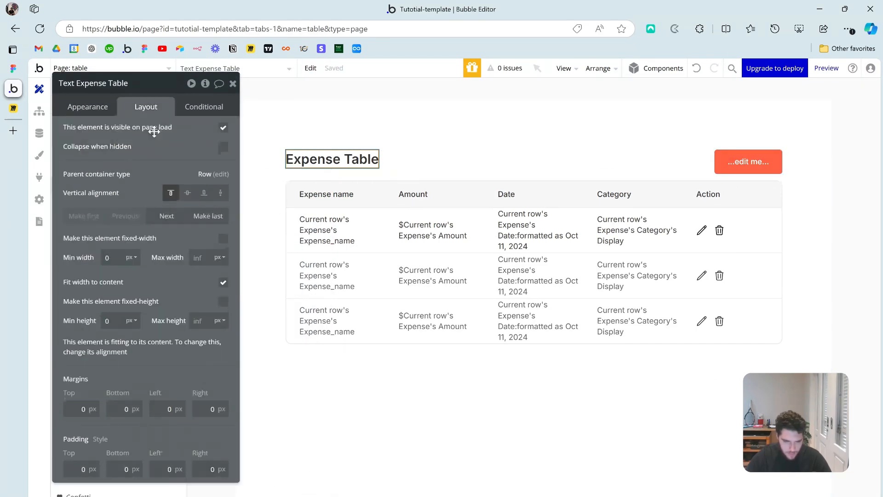
click(206, 197)
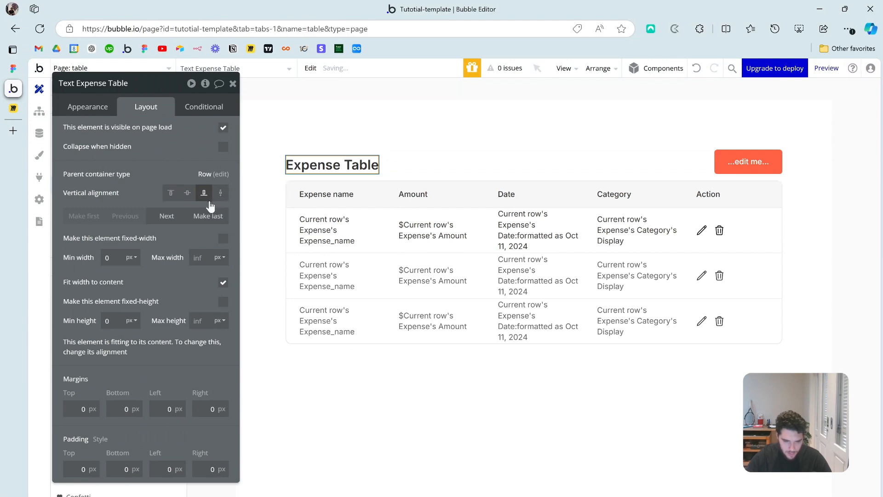
Step: Label the header button "Add expense"
click(724, 158)
click(87, 106)
click(179, 155)
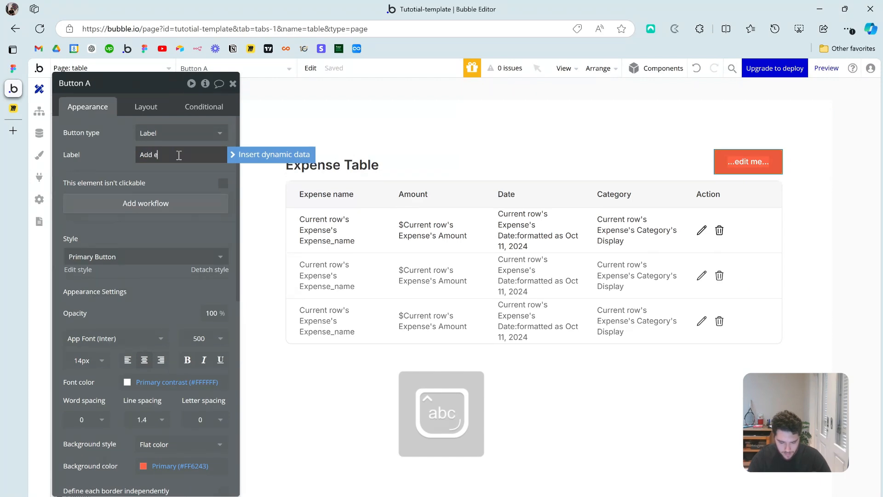
text(Add expense)
drag(188, 183, 409, 205)
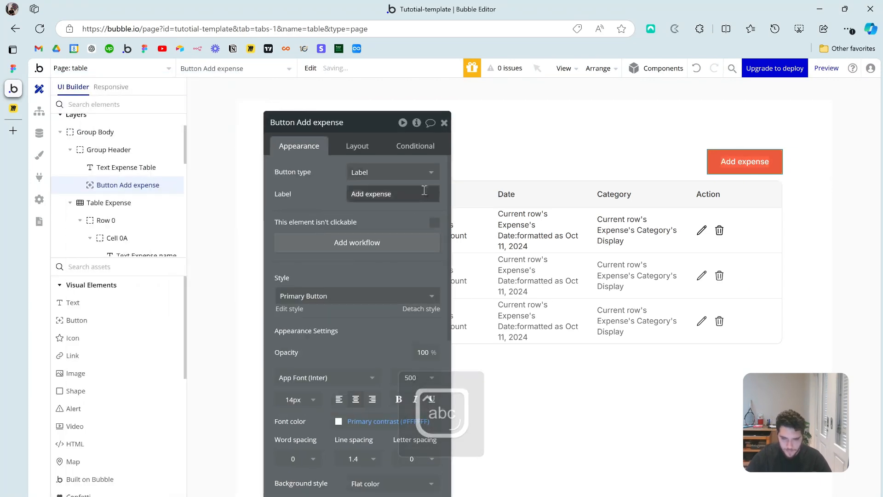
click(444, 131)
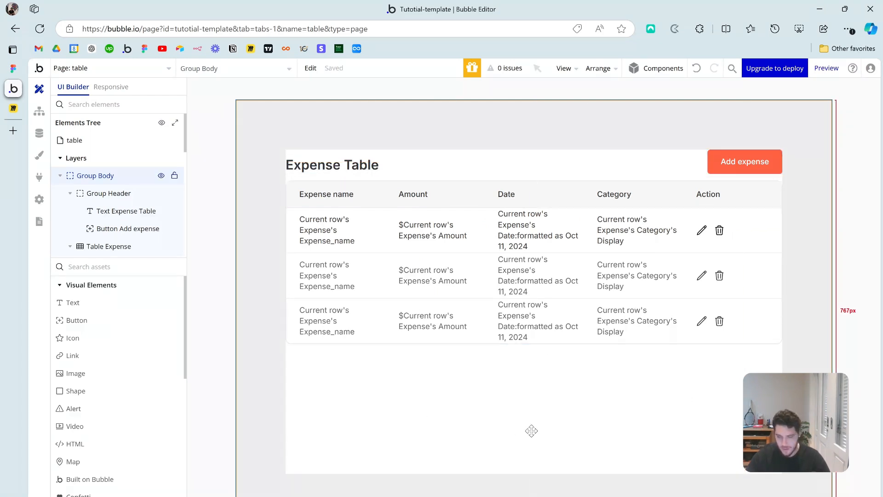
Step: Add a popup to the page with a max width of 450 px and turn off fitting its width to content
click(100, 270)
text(pop)
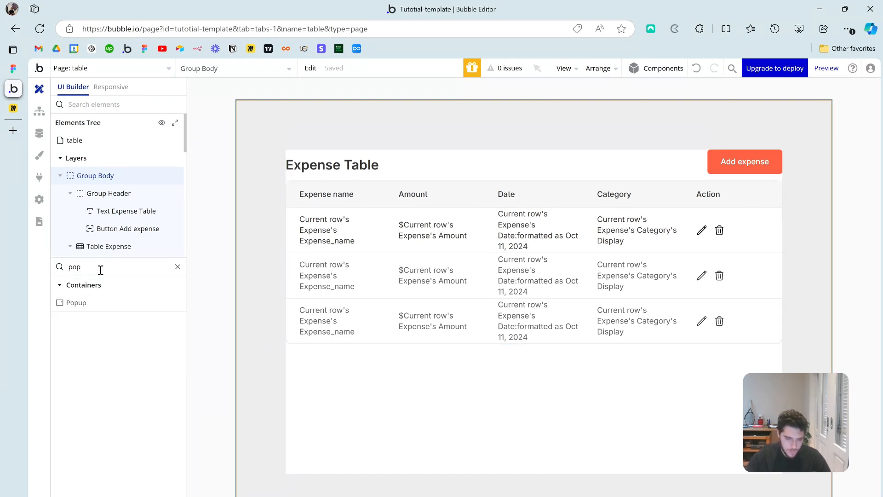
drag(99, 301, 492, 331)
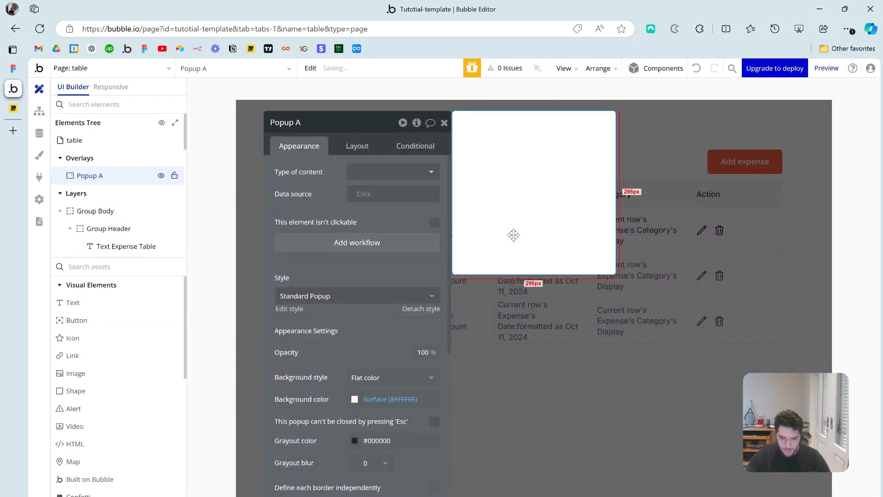
click(357, 146)
click(388, 265)
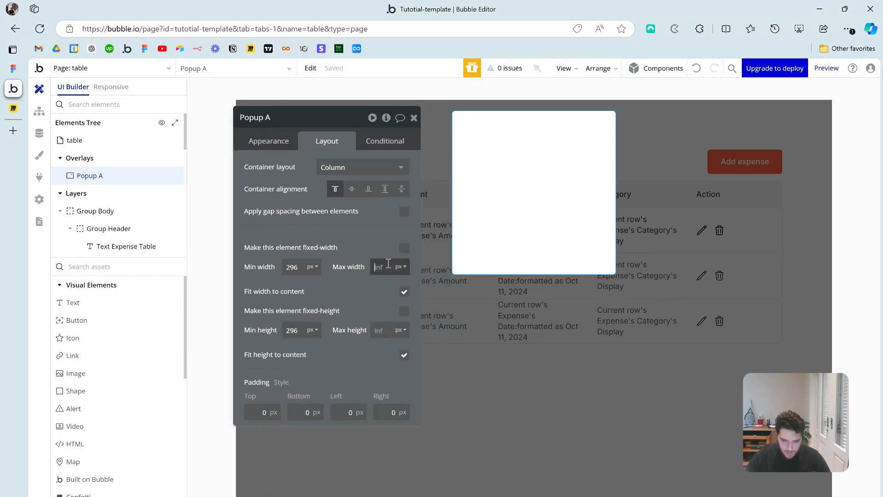
click(373, 293)
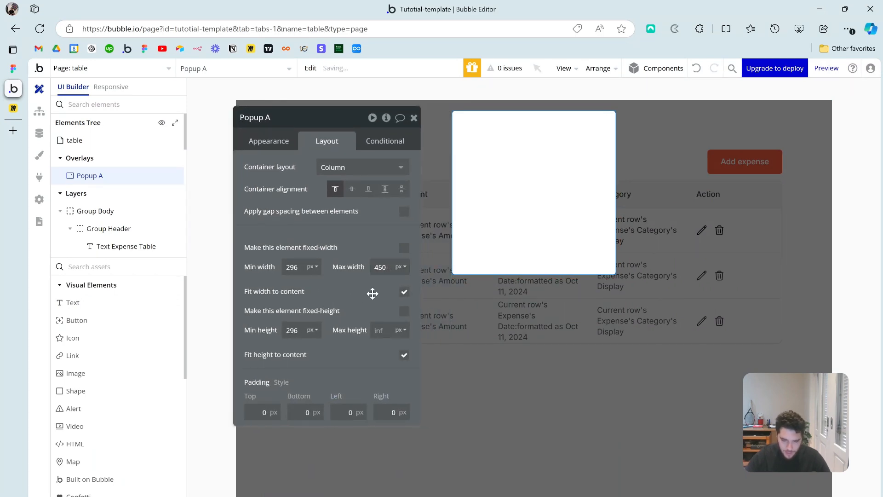
click(404, 292)
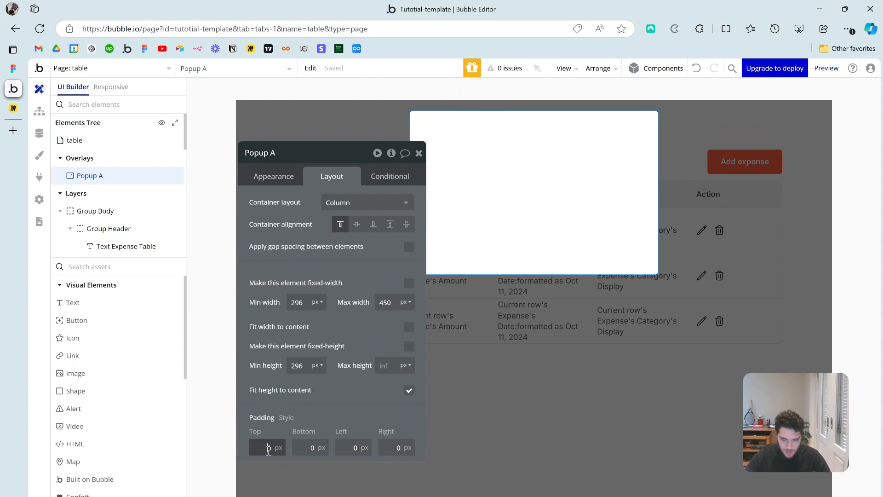
Step: Give the popup 24 px of padding on all four sides
double_click(306, 448)
text(24)
double_click(342, 447)
text(24)
double_click(401, 446)
text(24)
click(324, 421)
Step: Add a text element at the top of the popup reading "Expense"
drag(73, 302, 442, 138)
click(316, 213)
key(Caps_Lock)
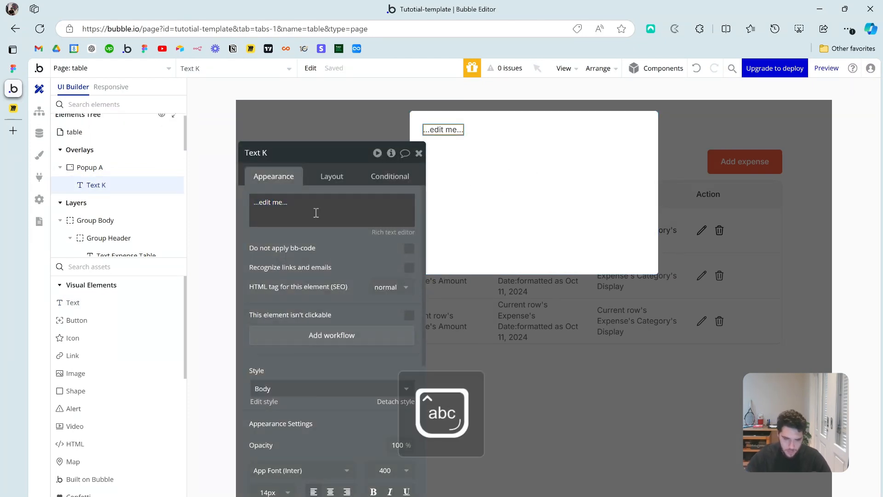
key(Caps_Lock)
text(Ex)
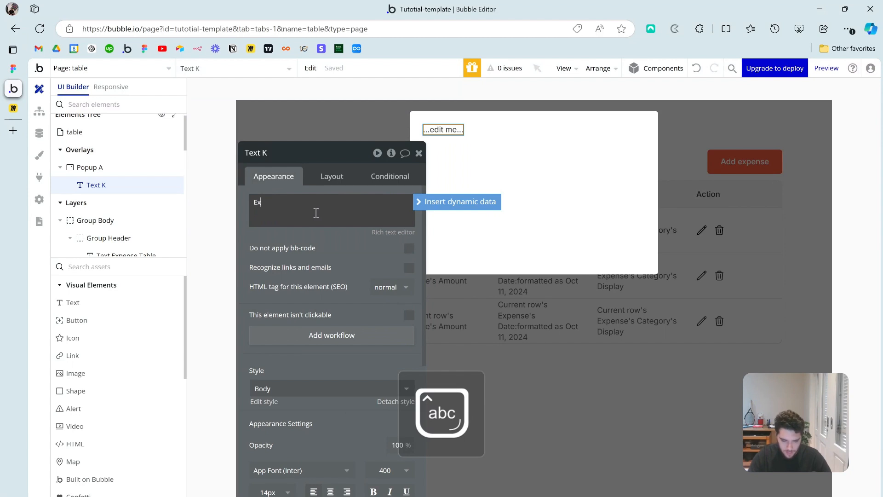
Step: Set the popup title's font size to 24 px and its weight to 600
scroll(403, 296, down, 2)
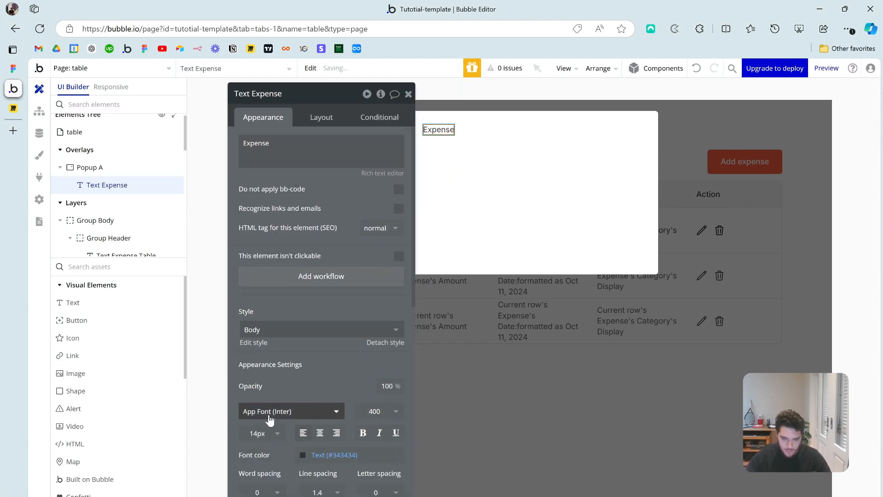
click(259, 433)
scroll(265, 465, down, 1)
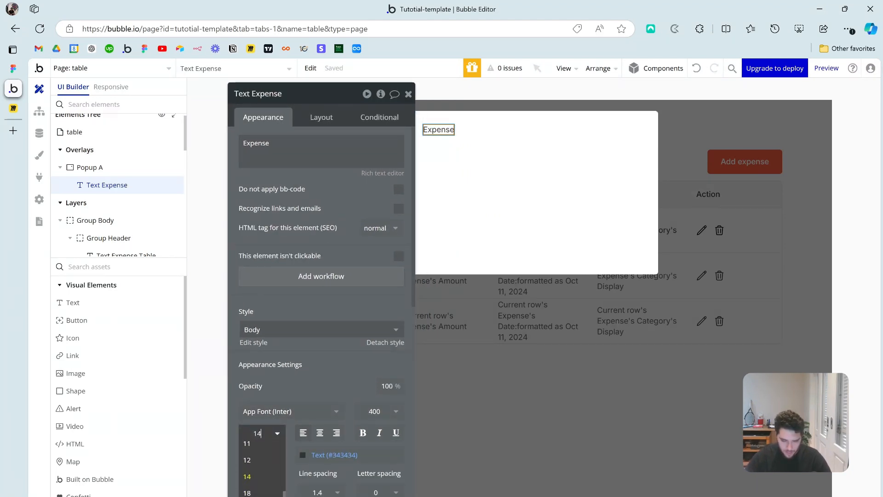
click(264, 496)
click(378, 412)
click(375, 496)
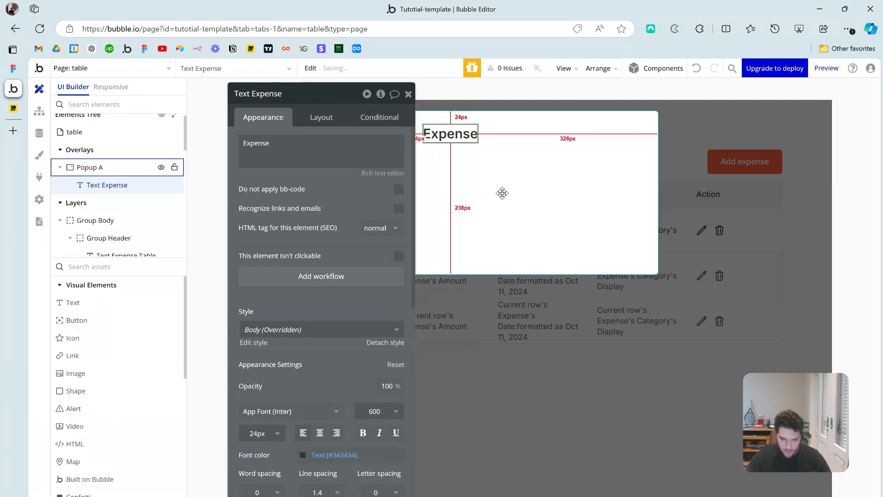
Step: Apply gap spacing between the popup's elements with a row gap of 24 px
click(502, 194)
drag(369, 192, 327, 181)
click(280, 107)
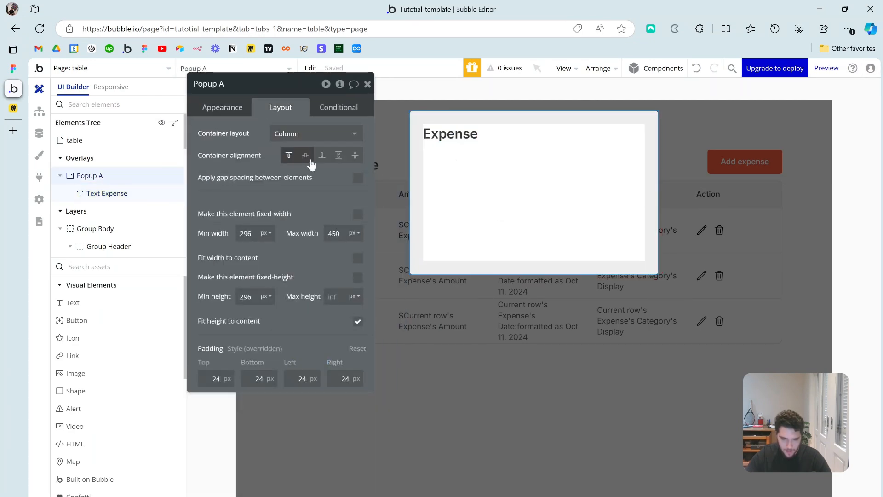
click(358, 178)
click(357, 196)
text(24)
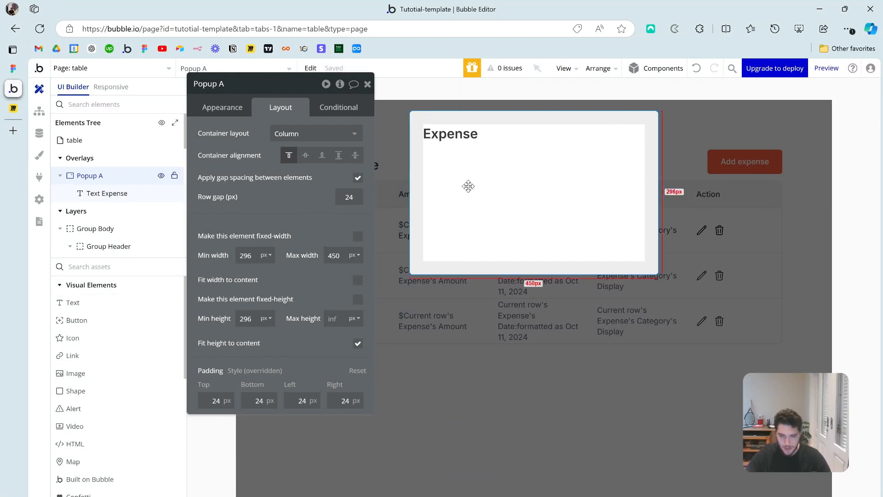
Step: Add an "Expense name" text label below the popup title and place an input field beneath it
drag(72, 302, 497, 225)
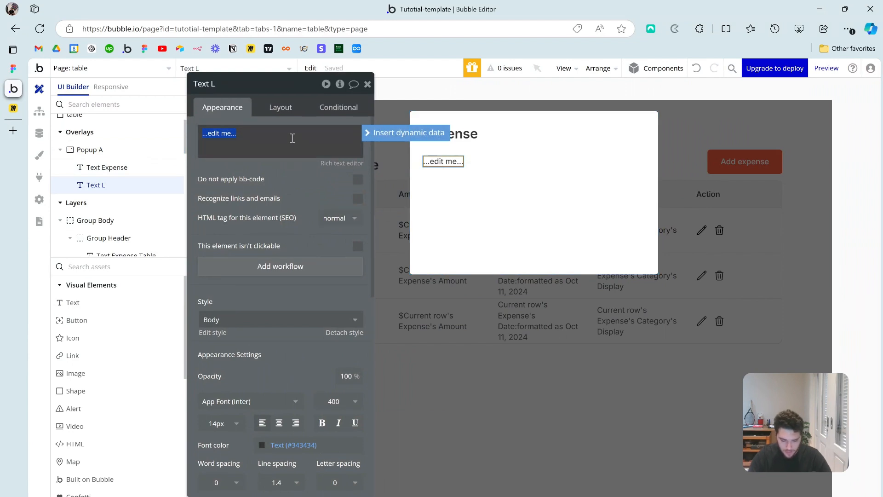
text(Expense name)
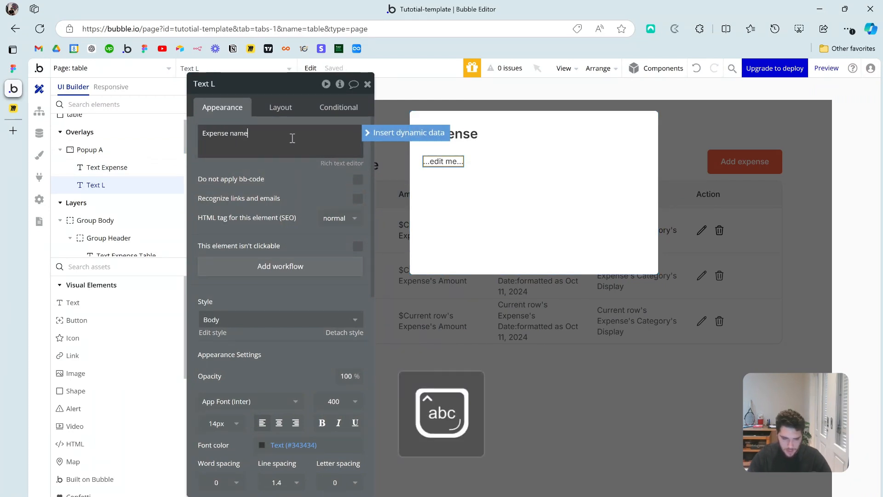
click(101, 267)
text(input)
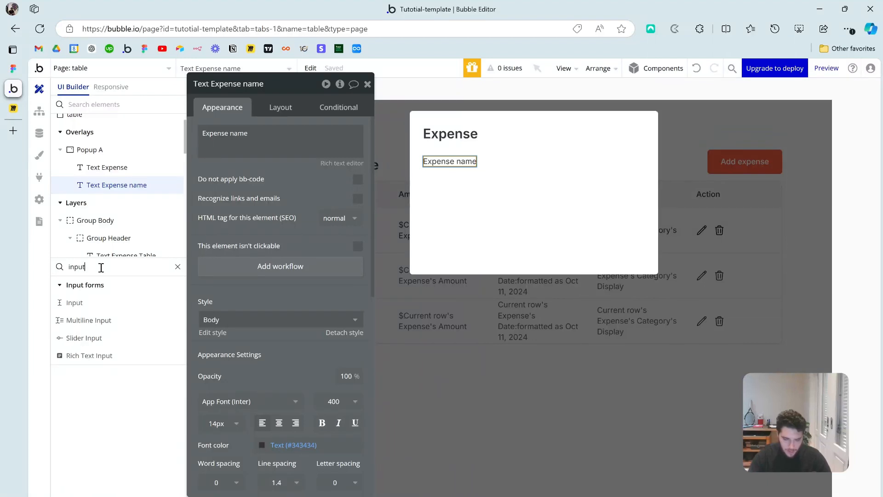
drag(73, 302, 481, 209)
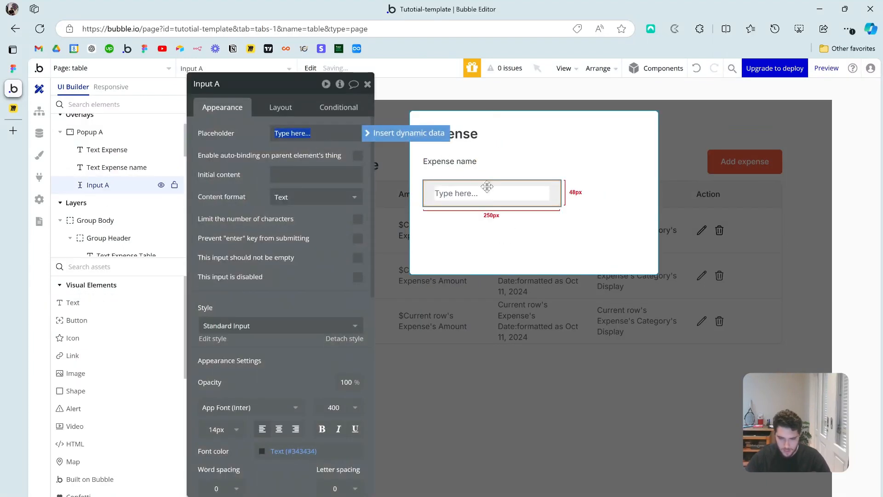
Step: Group the "Expense name" label and its input field together in a column container
click(466, 165)
shift+click(475, 193)
right_click(475, 190)
mouse_move(574, 266)
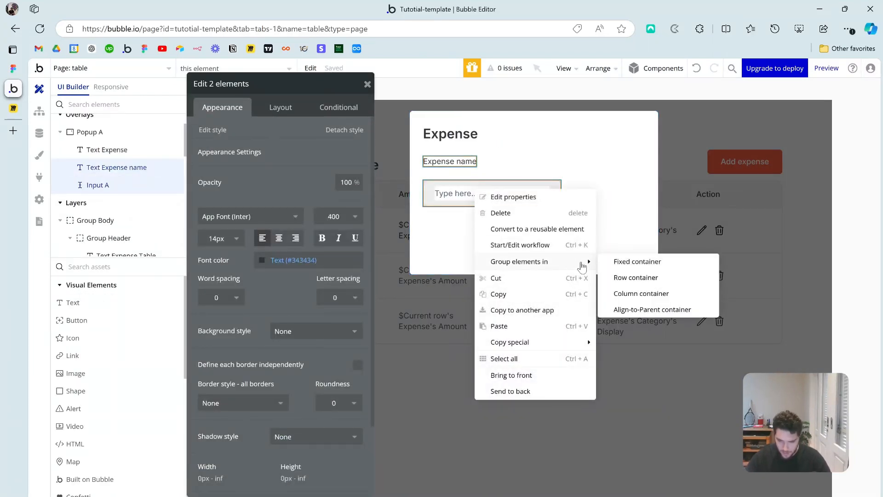
click(651, 296)
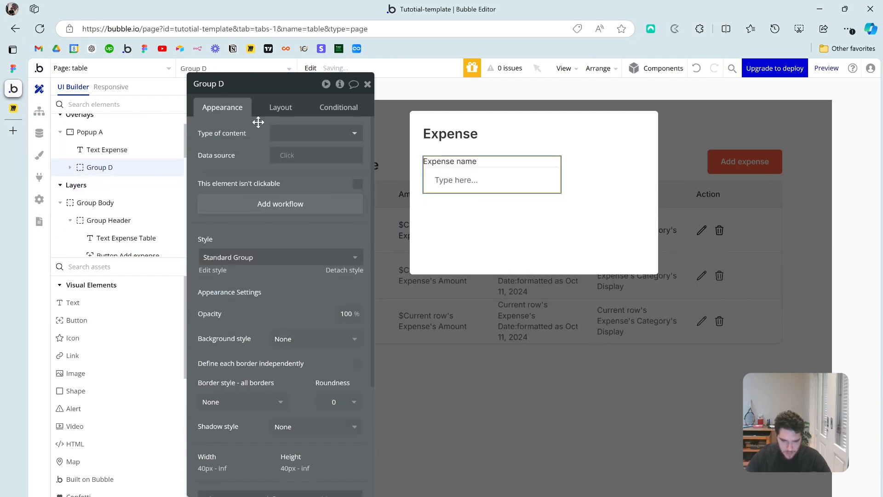
Step: Apply gap spacing with a 6 px row gap to the new group and turn off fitting its width to content
click(273, 109)
click(358, 178)
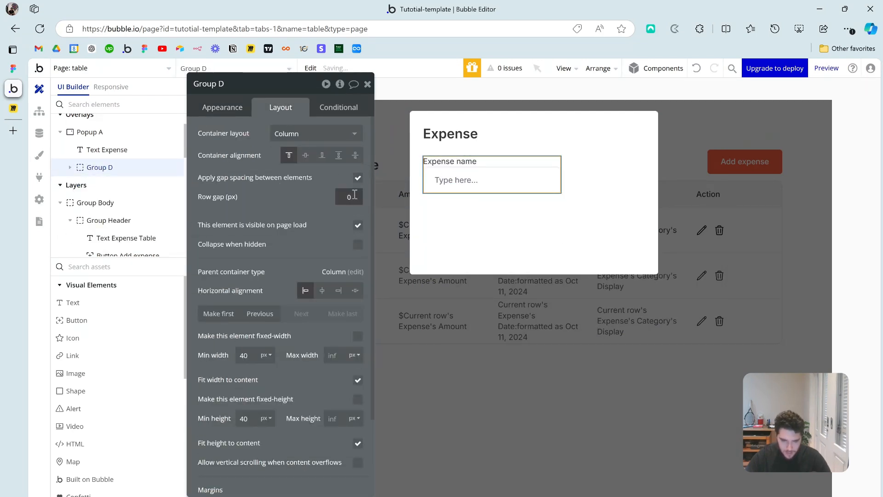
text(6)
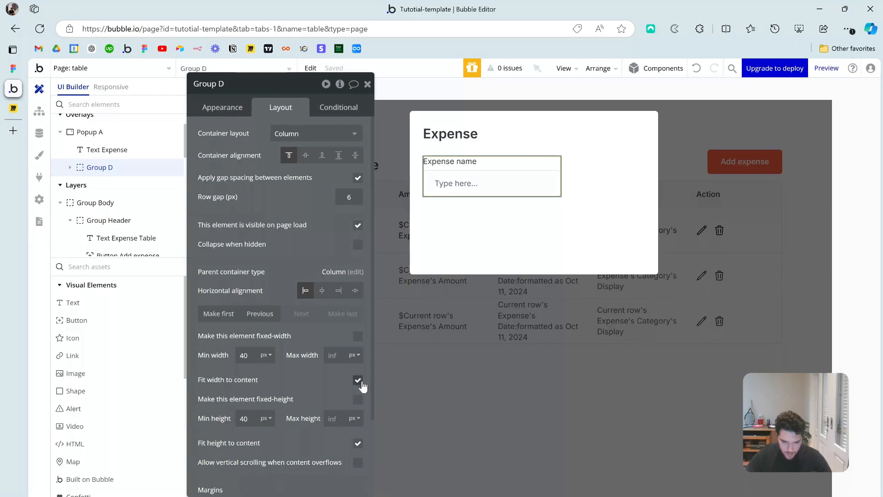
click(358, 381)
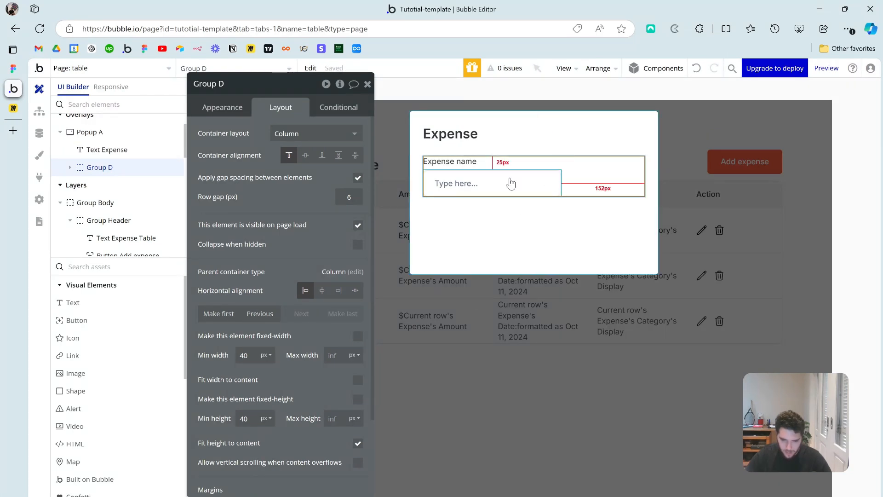
Step: Turn off the fixed width of the input below the "Expense name" label and rename the element as "Input expense name"
click(529, 183)
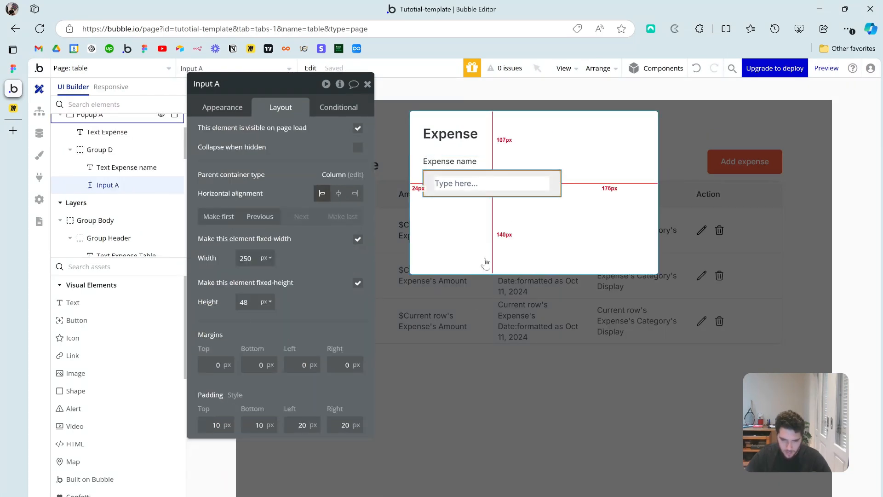
click(358, 240)
click(216, 106)
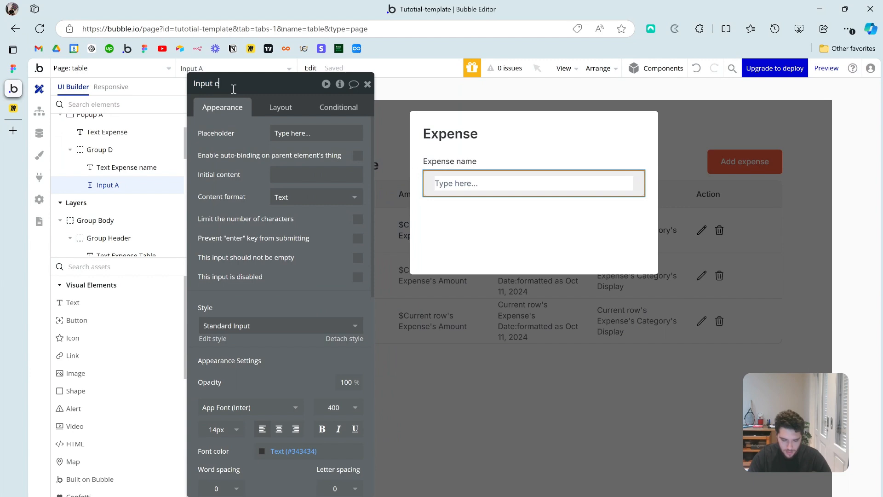
click(427, 184)
Step: Set the "Expense name" label's font weight to 500 (Medium)
click(449, 162)
scroll(282, 306, down, 5)
click(340, 292)
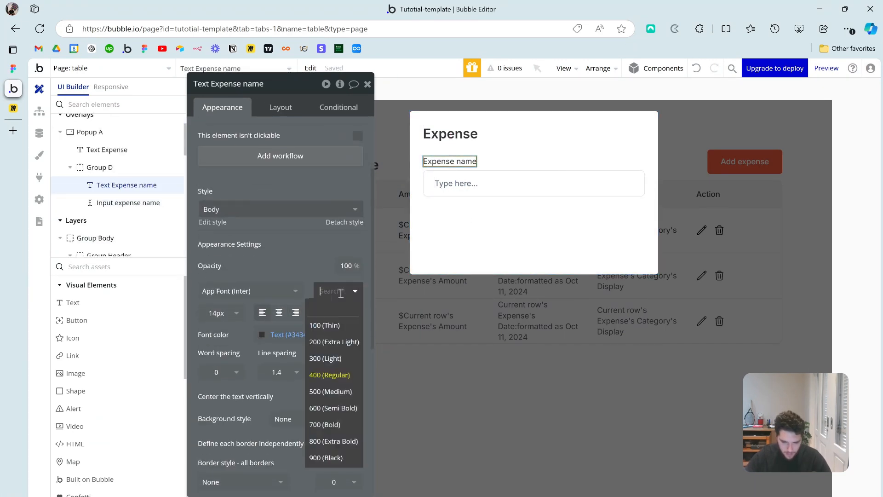
click(330, 392)
drag(300, 265, 310, 270)
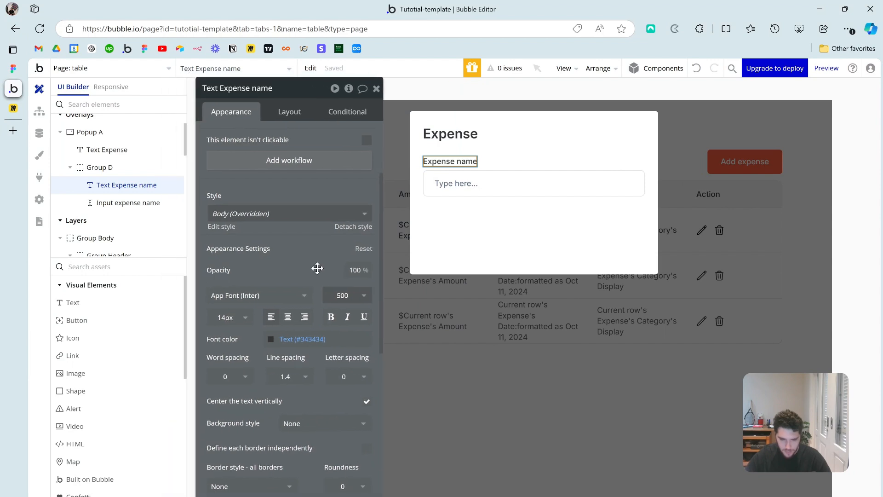
Step: Duplicate the "Expense name" field group inside the popup and change the copy's label to "Amount"
click(517, 165)
key(ctrl+c)
click(491, 227)
key(ctrl+v)
click(452, 216)
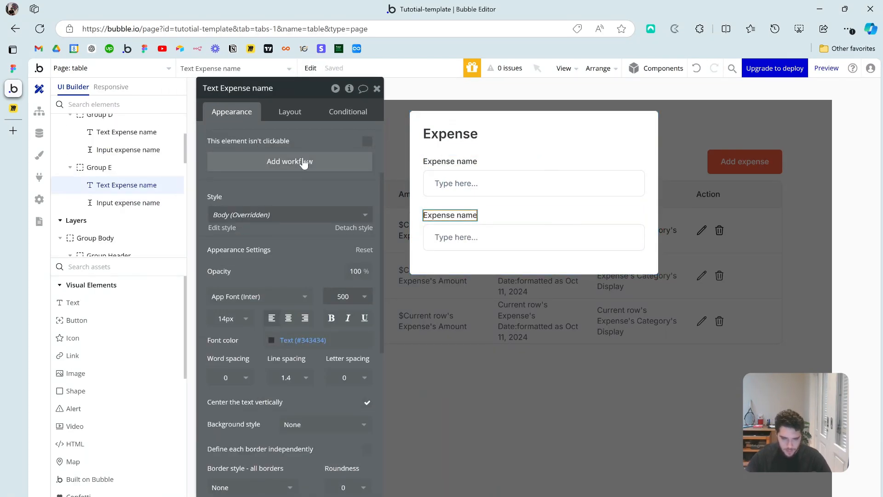
scroll(304, 161, up, 3)
triple_click(285, 146)
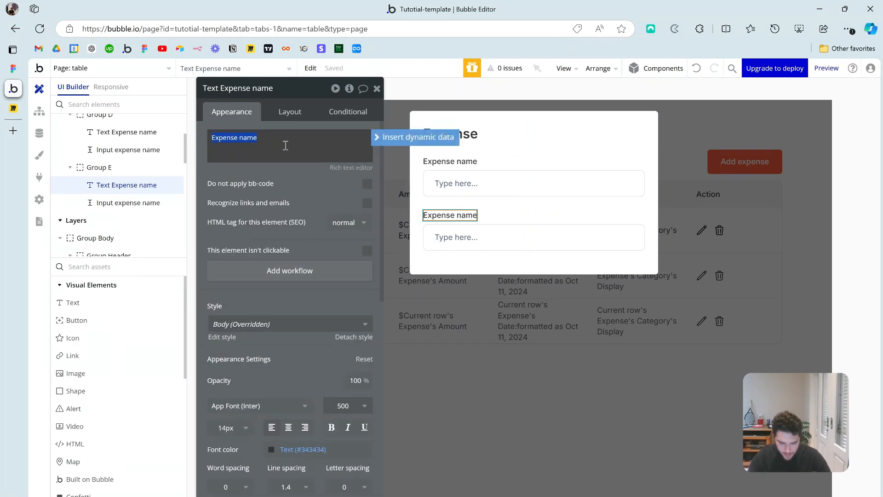
key(Caps_Lock)
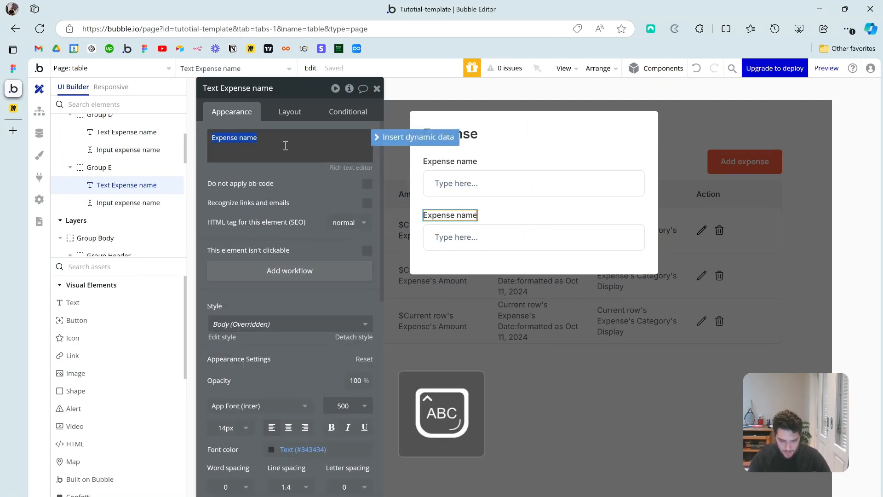
Step: Set the content format of the input below the "Amount" label to Currency
click(469, 239)
click(313, 207)
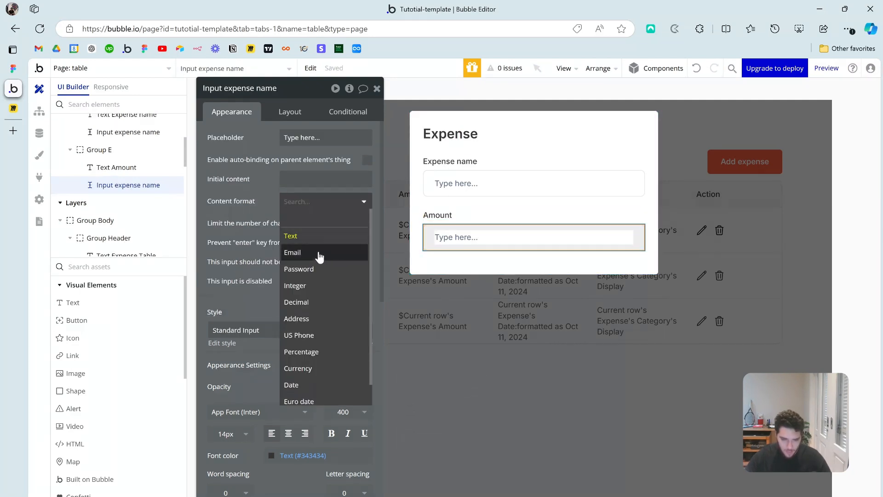
click(317, 370)
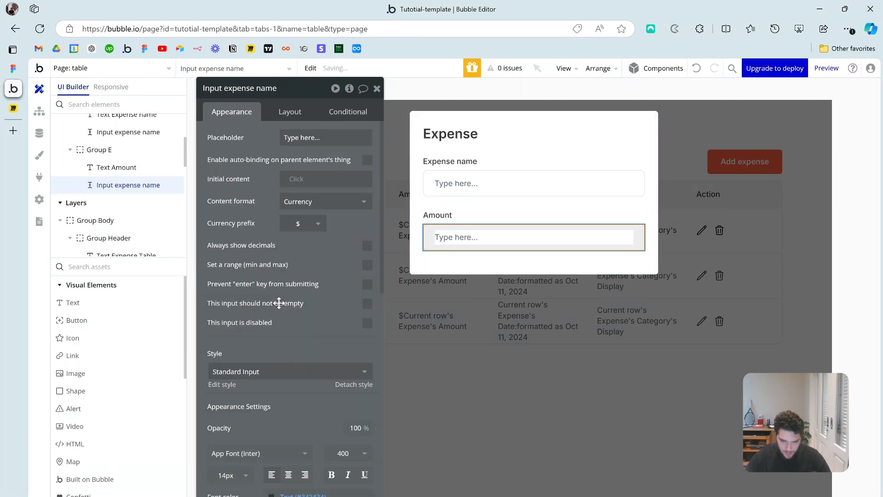
Step: Paste another copy of the field group into the popup and change its label to "Date"
click(492, 224)
click(489, 203)
key(ctrl+v)
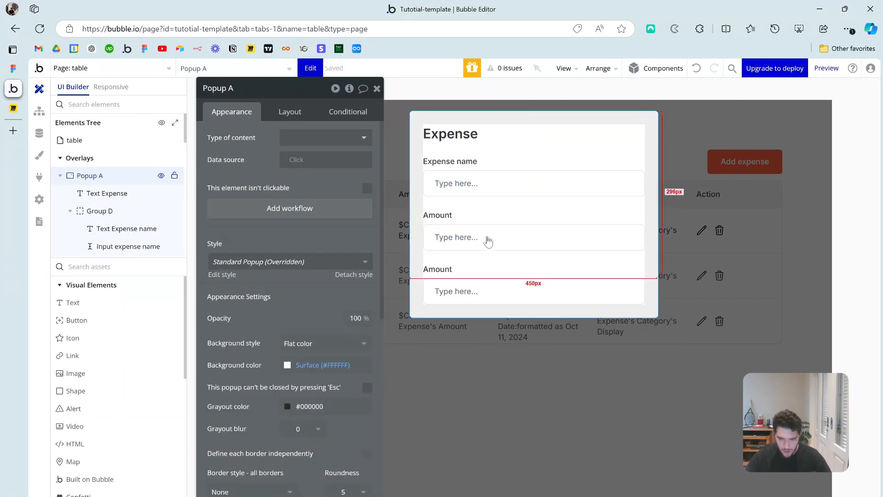
click(446, 271)
double_click(282, 138)
key(Caps_Lock)
text(D)
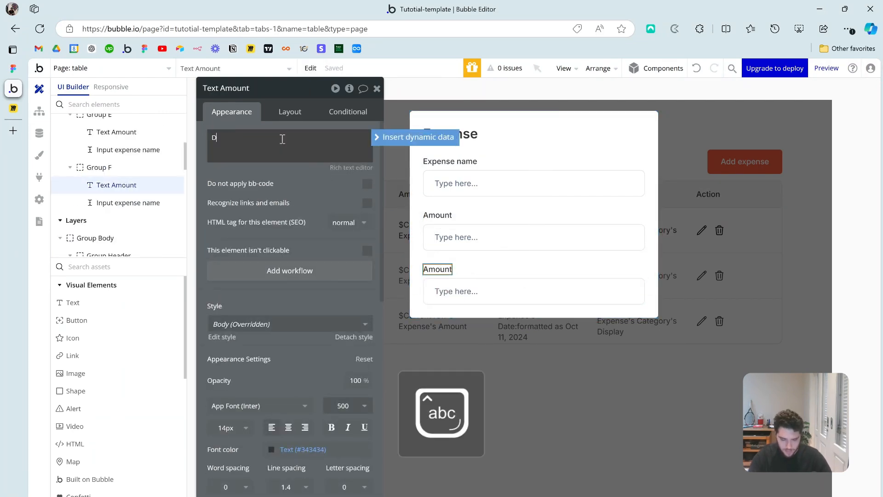
click(293, 197)
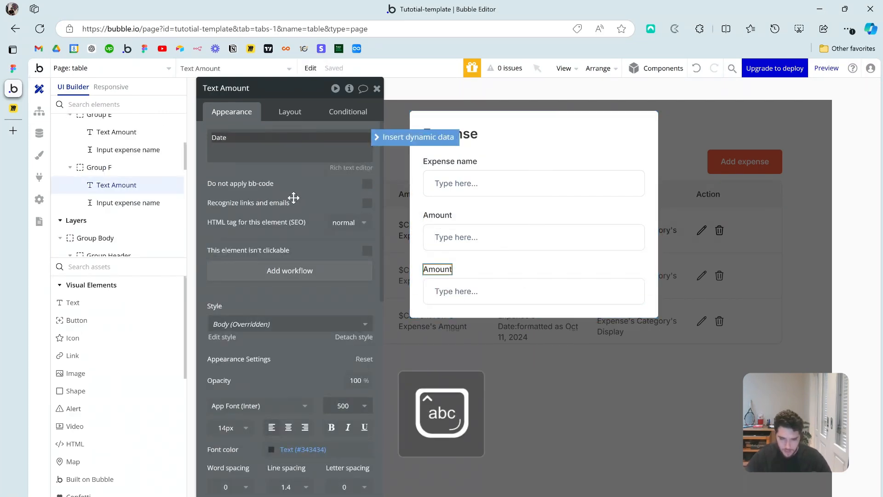
Step: Rename the input element below the "Amount" label as "Input amount"
click(470, 235)
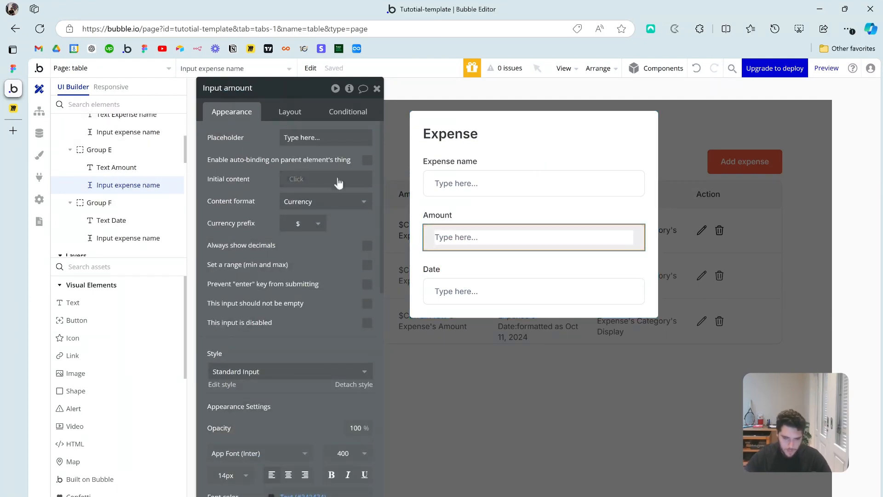
Step: Replace the input below the "Date" label with a Date/Time Picker and apply the Standard Date Picker style
click(471, 289)
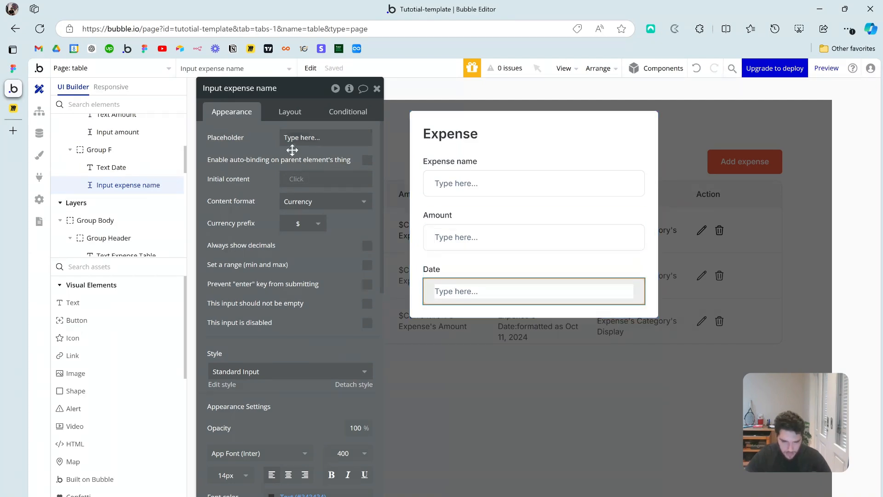
scroll(345, 336, down, 8)
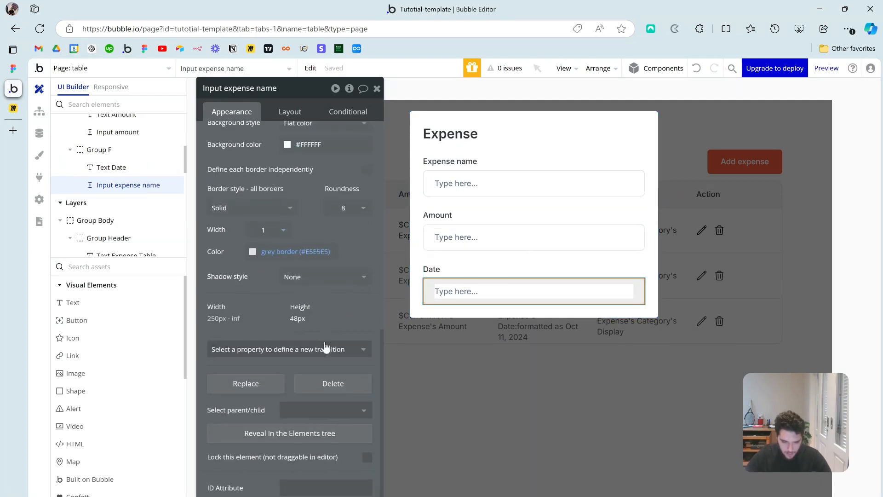
click(245, 383)
click(489, 190)
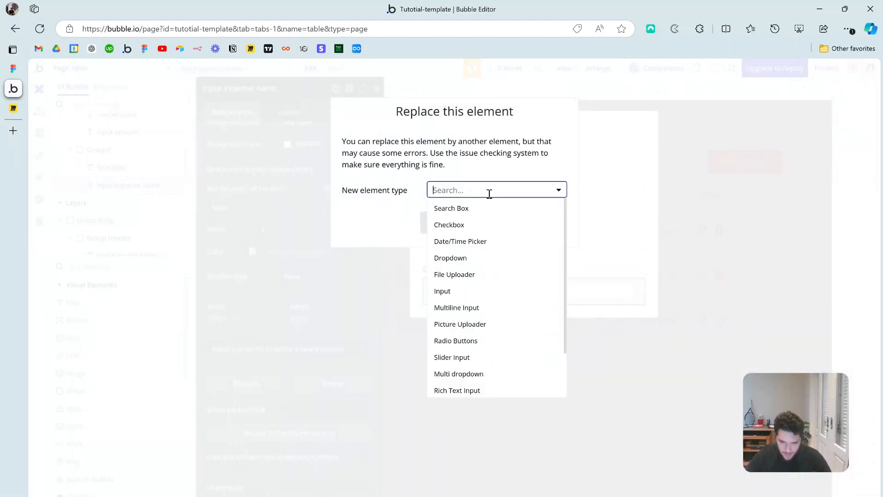
click(460, 241)
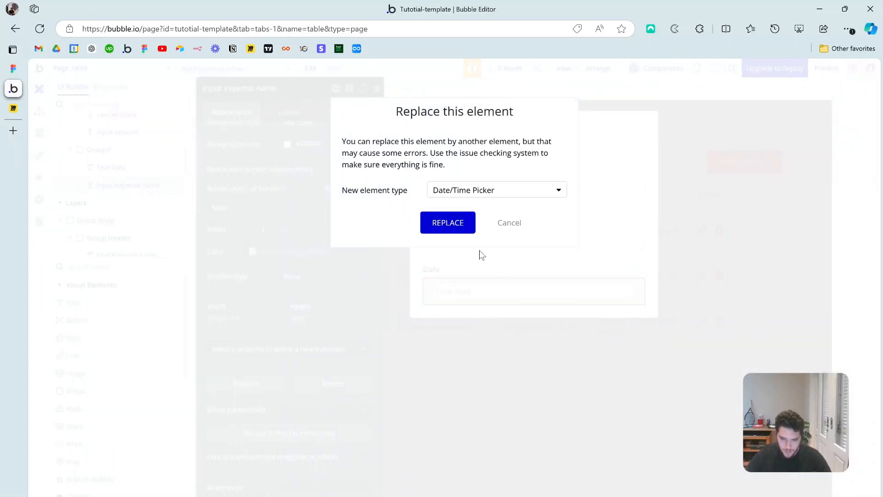
click(456, 232)
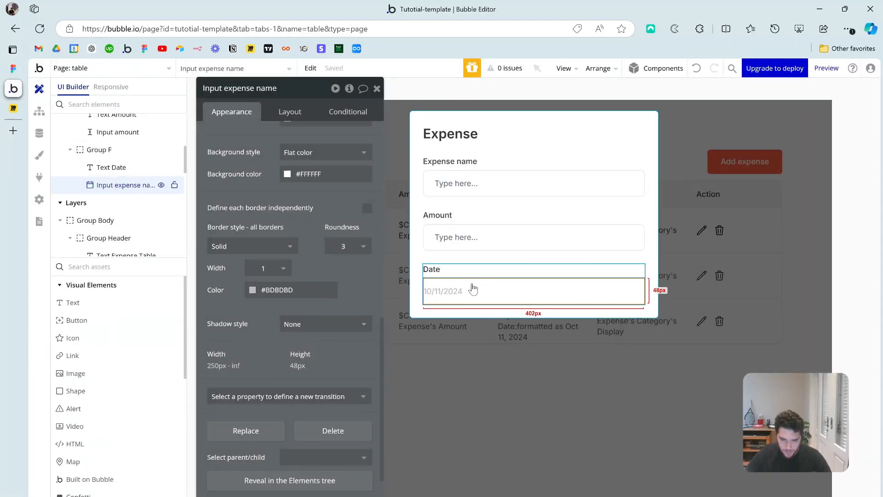
scroll(305, 240, up, 6)
click(258, 267)
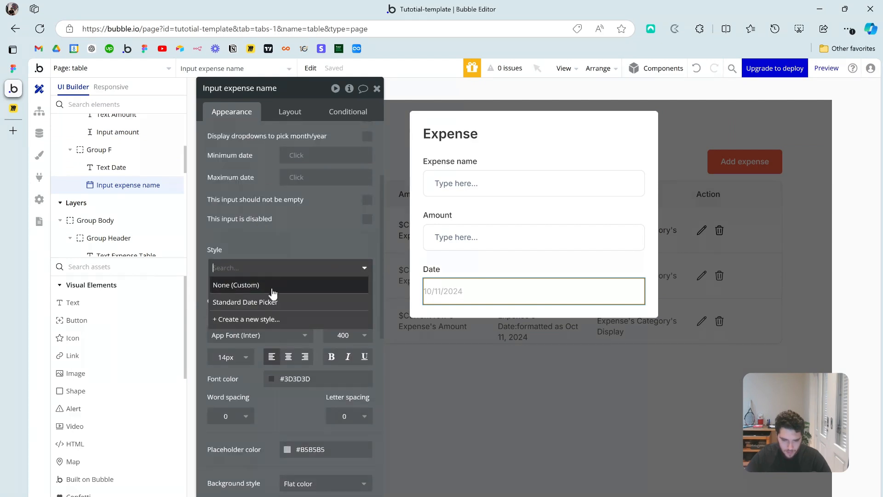
click(257, 303)
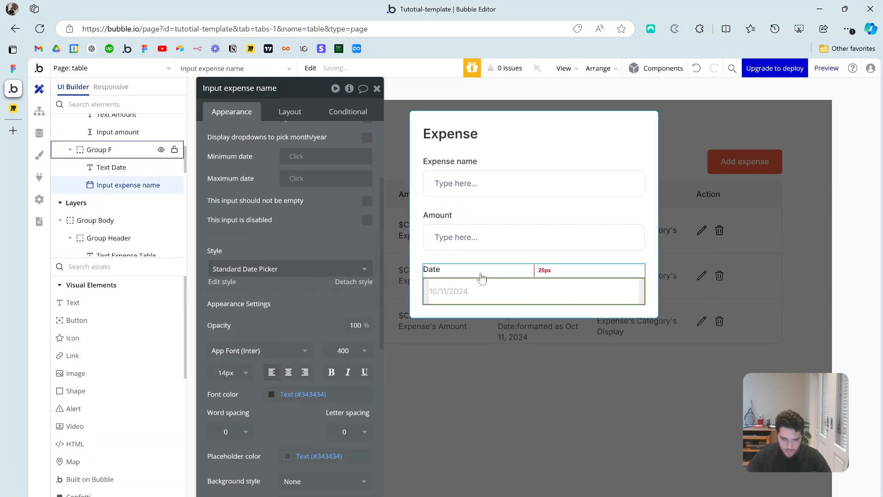
Step: Duplicate the "Date" field group inside the popup and change the copy's label to "Category"
click(463, 277)
key(ctrl+c)
click(461, 254)
key(ctrl+v)
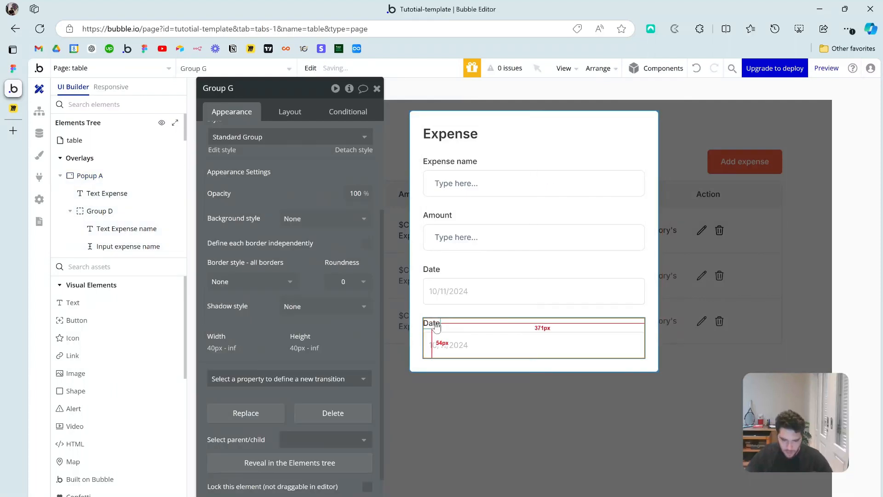
click(435, 324)
triple_click(265, 144)
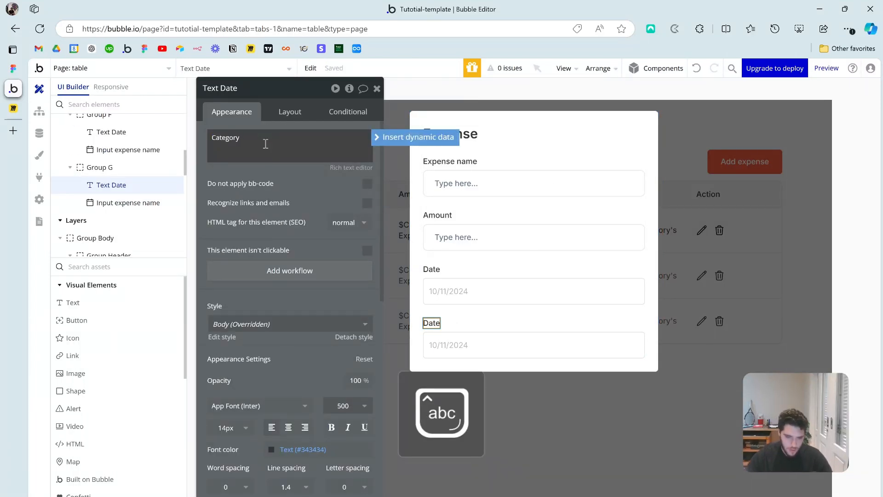
Step: Replace the date picker below the "Category" label with a Dropdown and apply the Standard Dropdown style
click(451, 345)
scroll(290, 299, down, 10)
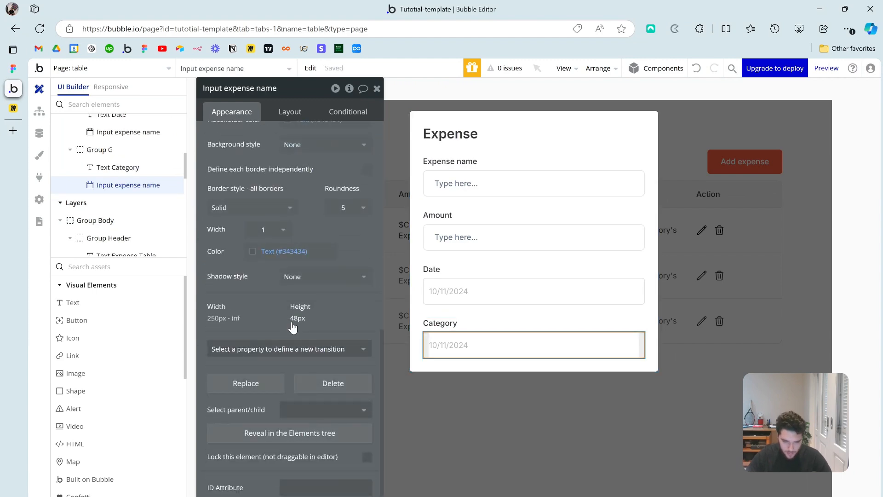
click(246, 383)
click(450, 193)
text(drop)
click(451, 208)
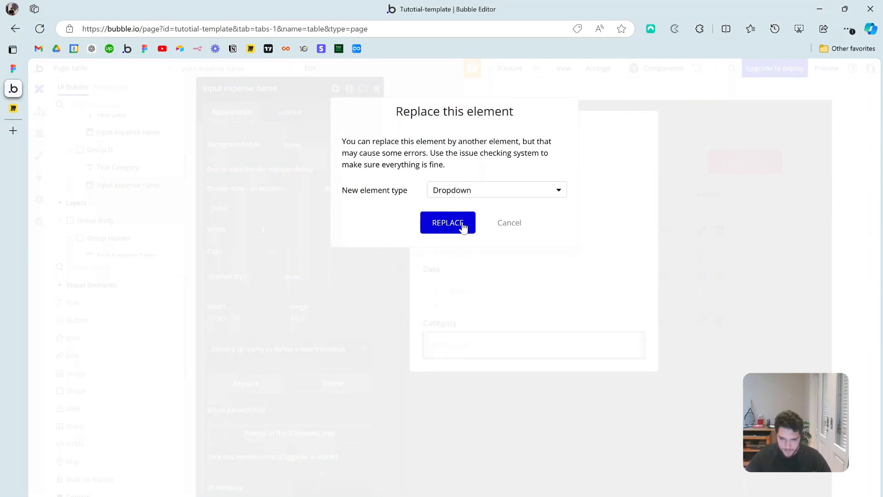
click(462, 225)
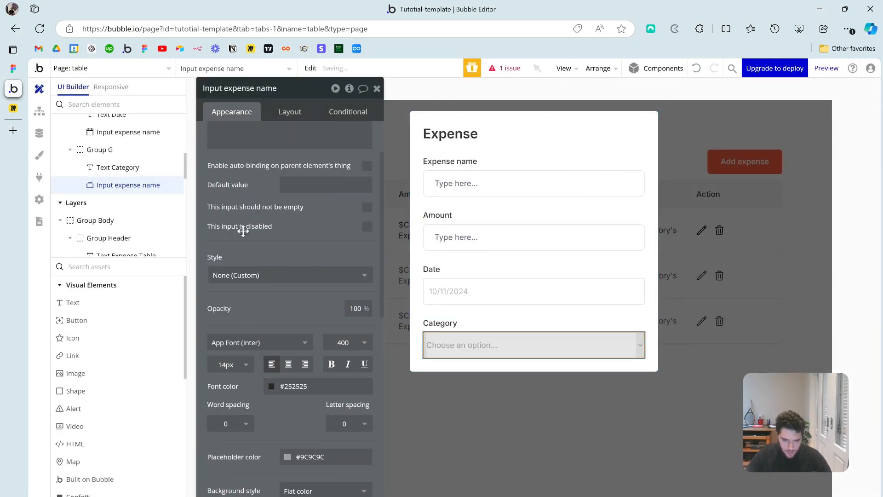
click(276, 287)
click(256, 308)
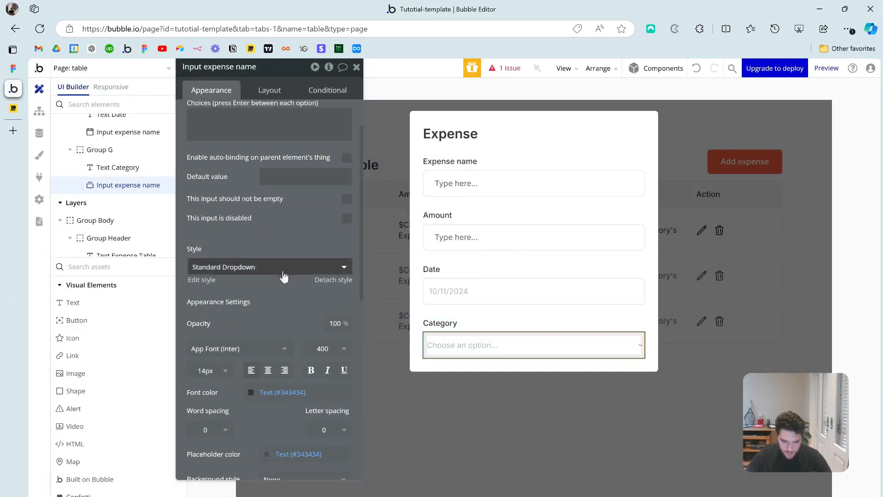
Step: Give the Category dropdown dynamic choices of type Category, with All Category as the choices source
scroll(281, 275, up, 3)
click(285, 138)
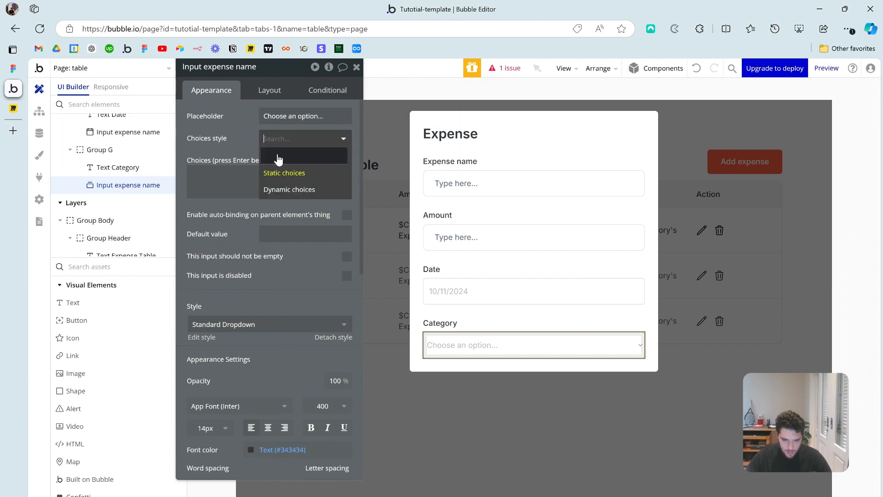
click(289, 189)
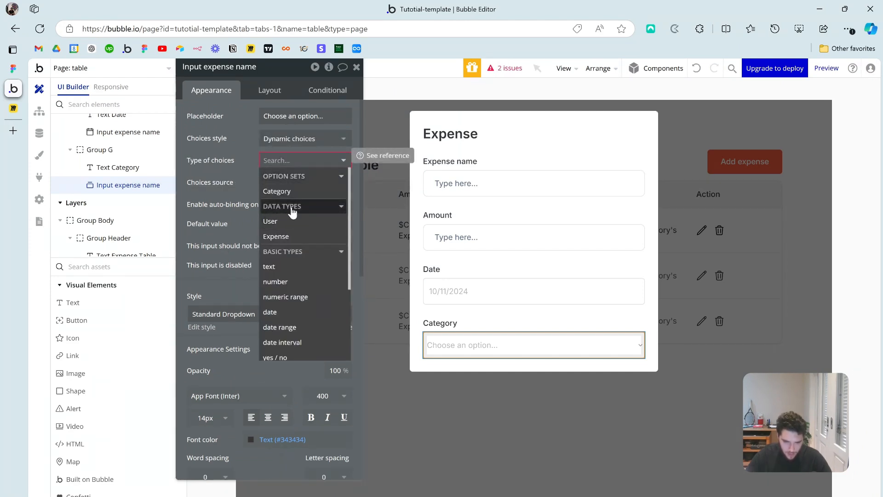
click(276, 191)
click(280, 182)
click(299, 220)
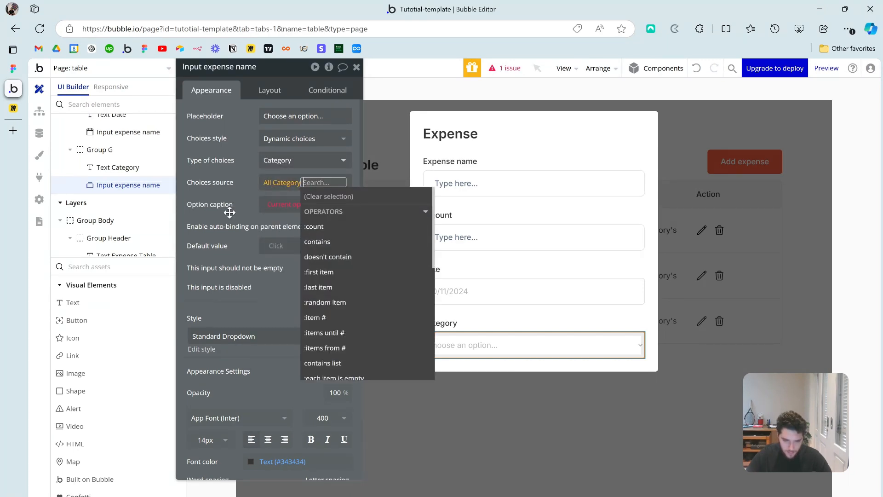
click(232, 212)
Step: Set the Category dropdown's option caption to Current option's Display
click(321, 205)
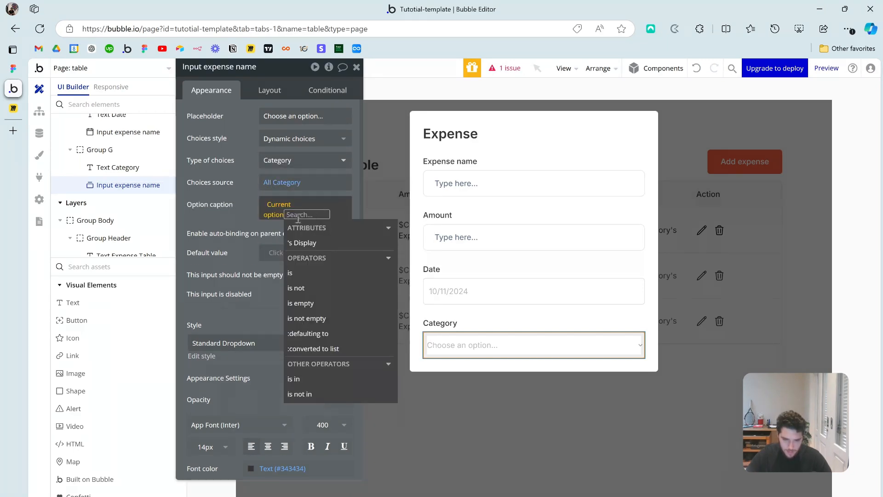
click(302, 242)
click(250, 234)
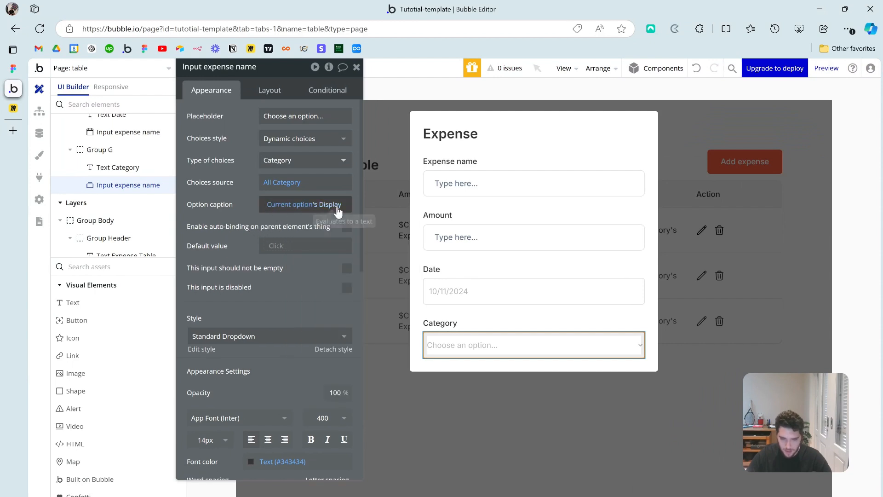
Step: Rename the Category dropdown element to "Input category"
click(536, 366)
scroll(272, 304, down, 2)
click(502, 346)
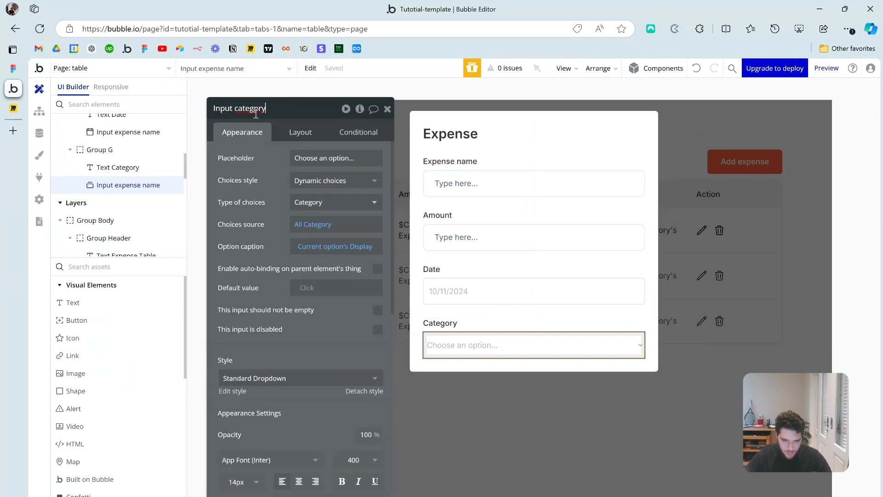
click(262, 215)
drag(277, 279, 275, 256)
Step: Add a button below the Category field in the popup, using the Outline Button style and the label "Cancel"
click(507, 368)
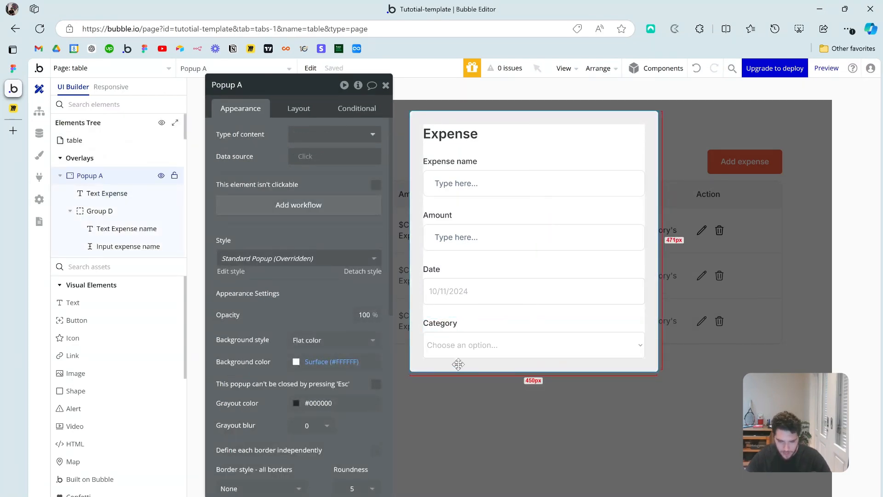
drag(78, 321, 467, 368)
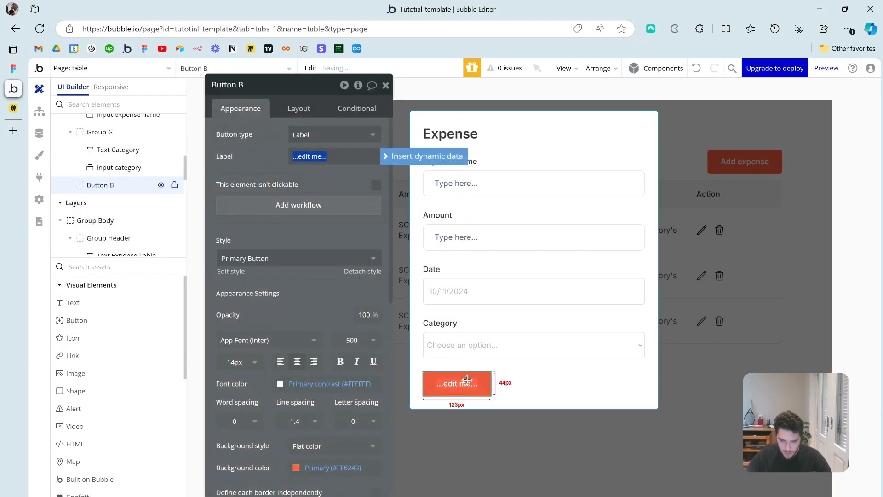
click(316, 262)
click(283, 308)
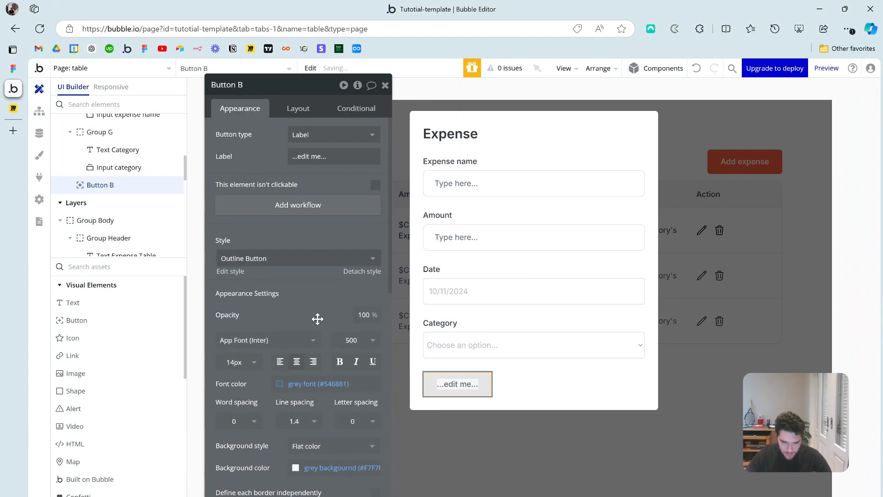
click(332, 157)
key(Caps_Lock)
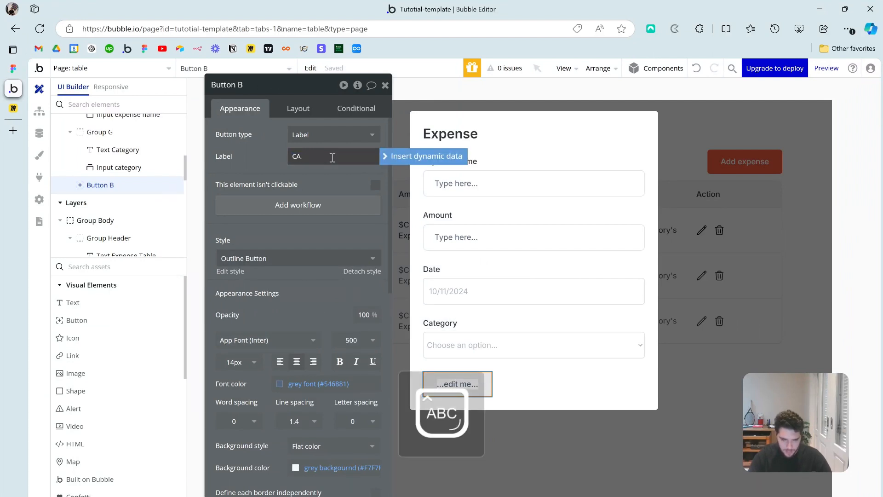
text(Cancel)
click(250, 282)
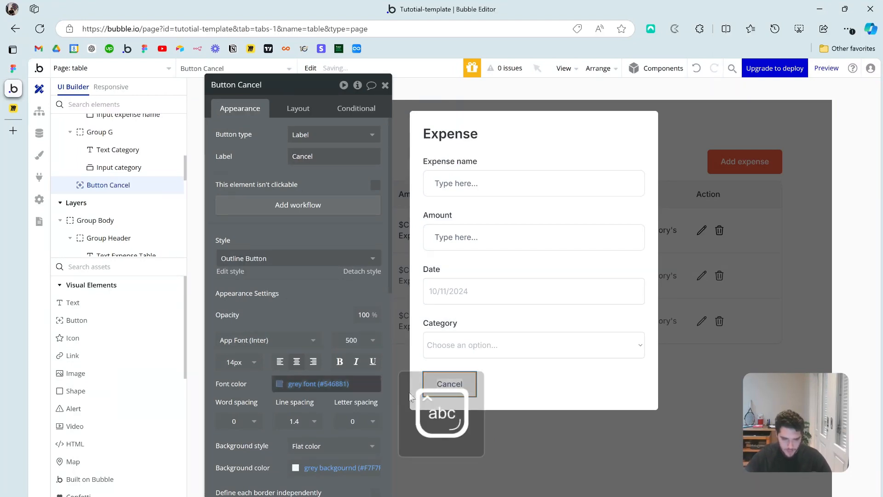
Step: Duplicate the Cancel button, apply the Primary Button style to the copy and label it "Add expense"
key(ctrl+c)
key(ctrl+v)
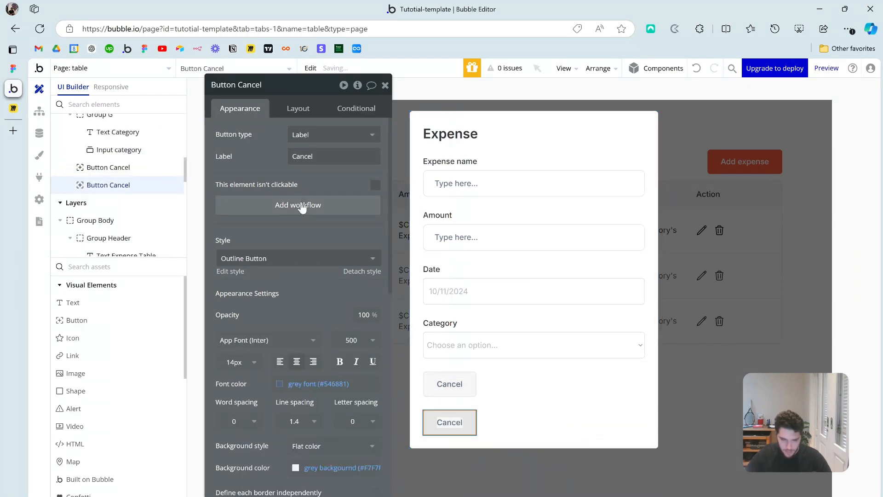
click(294, 258)
click(281, 311)
click(274, 258)
click(259, 326)
double_click(319, 158)
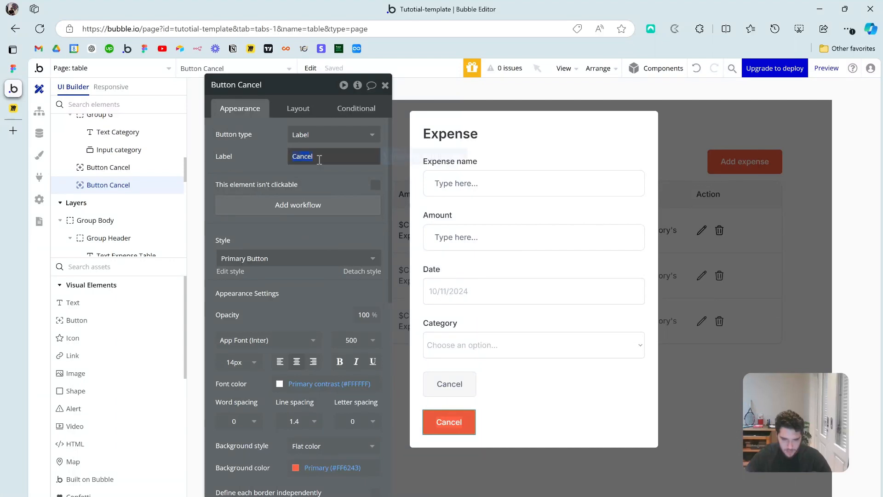
text(Add expe)
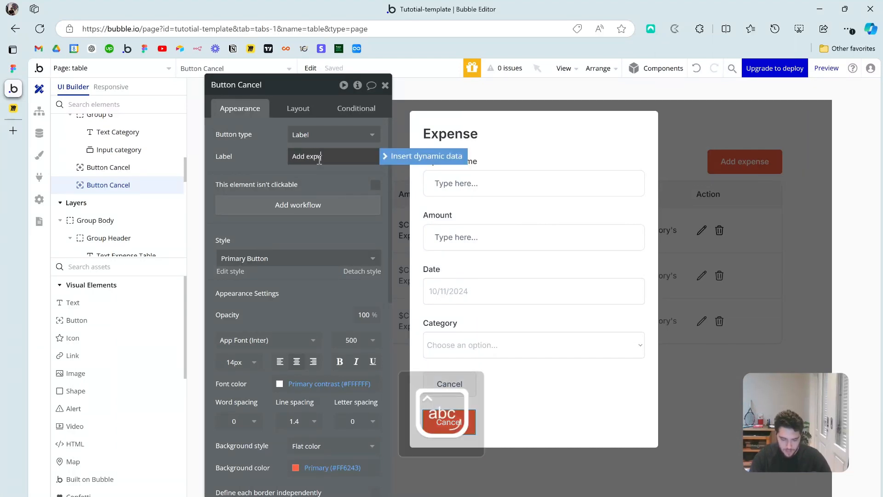
click(554, 445)
Step: Group the popup's Cancel and Add expense buttons in a row container
click(445, 391)
shift+click(463, 418)
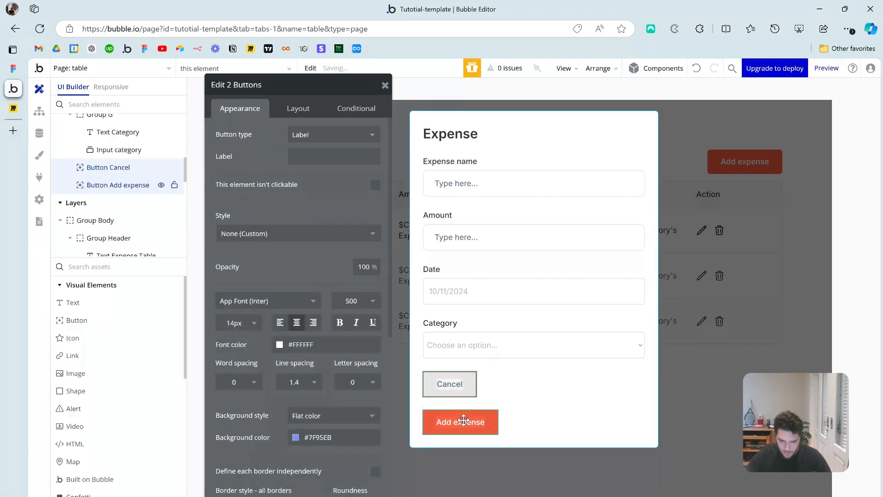
right_click(463, 419)
mouse_move(545, 415)
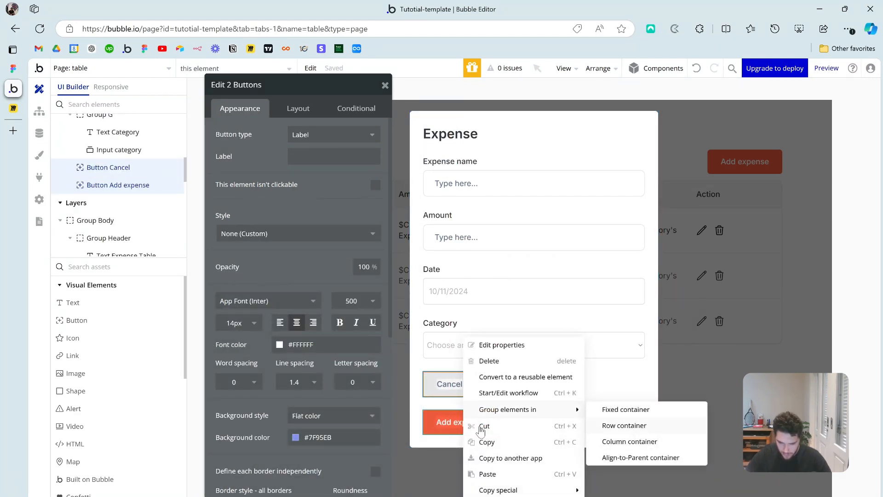
click(611, 425)
Step: Turn off fit width to content for the button group and both its buttons, and apply a 12 px column gap
click(298, 108)
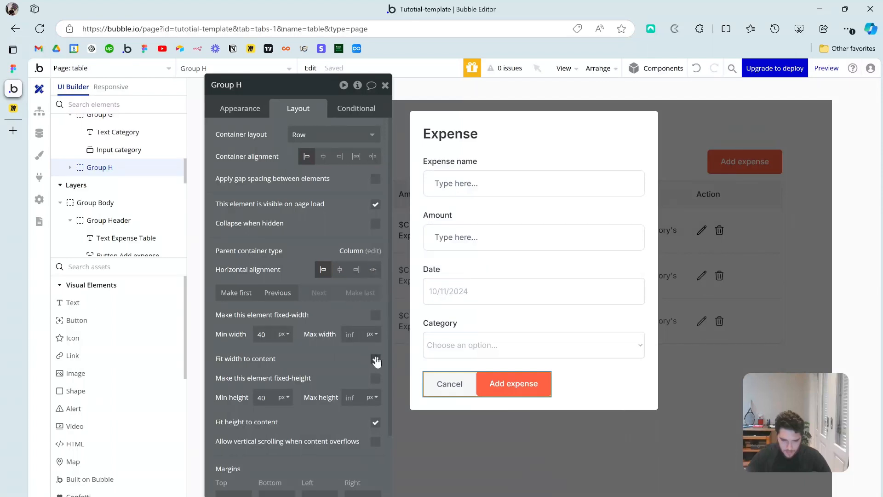
shift+click(505, 387)
click(375, 285)
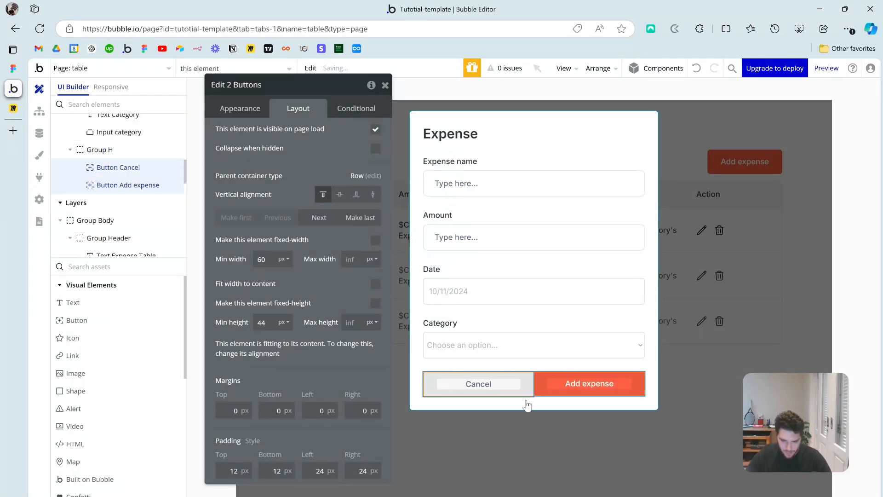
click(100, 150)
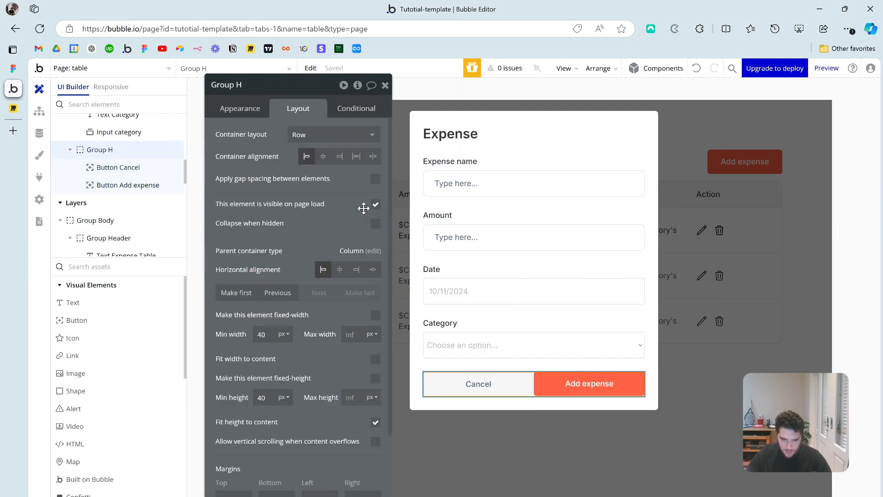
click(375, 179)
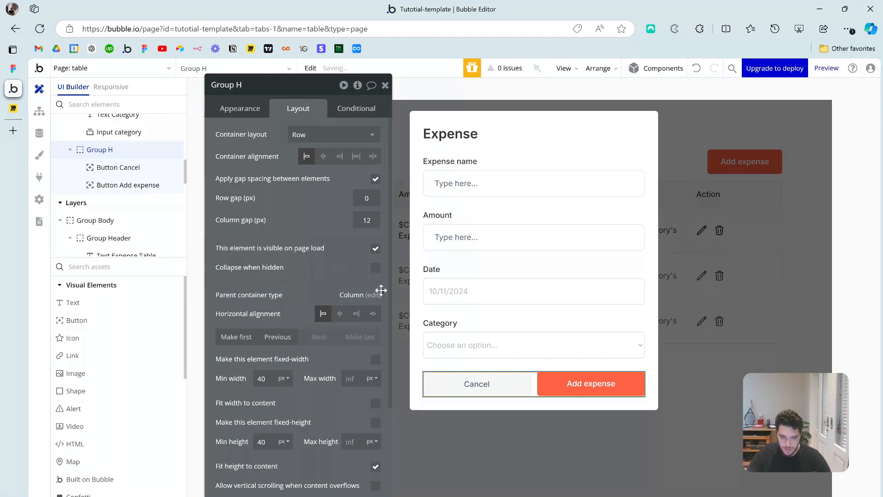
click(622, 394)
click(627, 403)
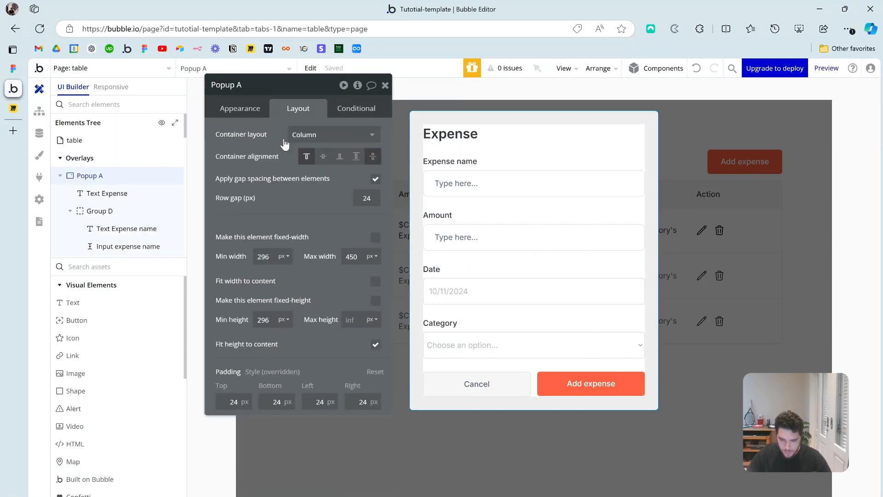
click(376, 87)
click(386, 85)
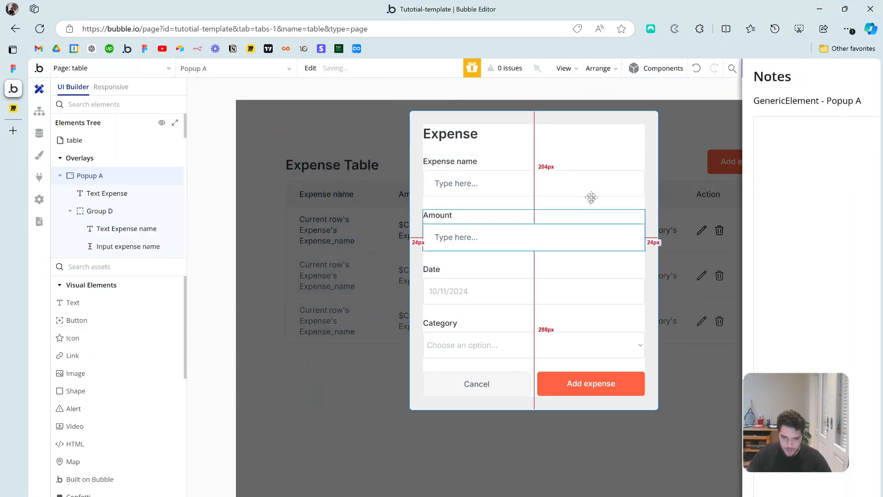
click(655, 453)
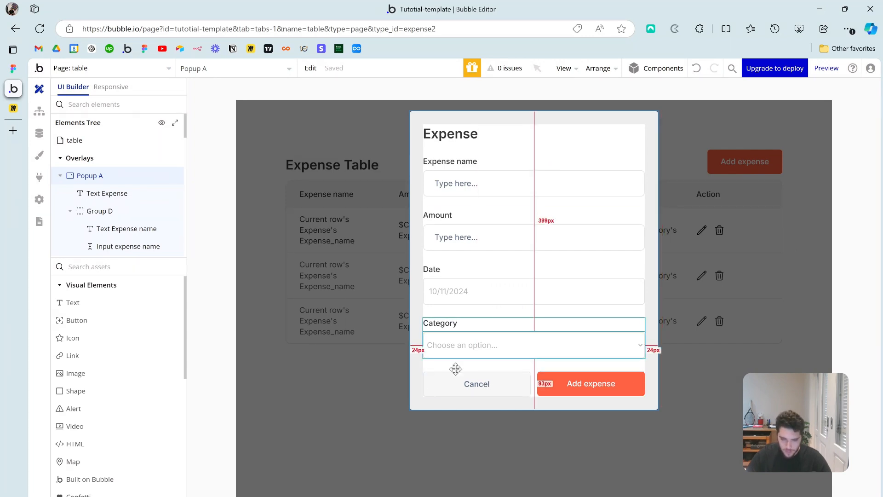
Step: Rename the expense form's popup element to "Popup expense"
double_click(481, 384)
click(235, 117)
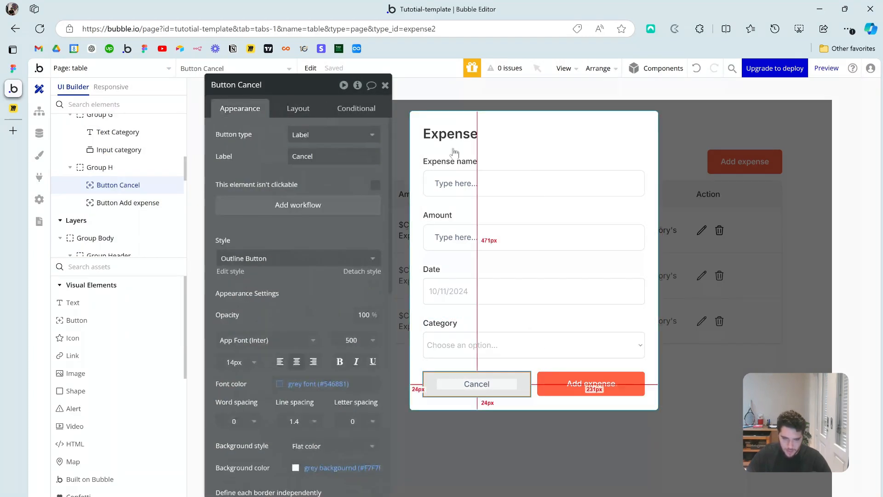
click(475, 144)
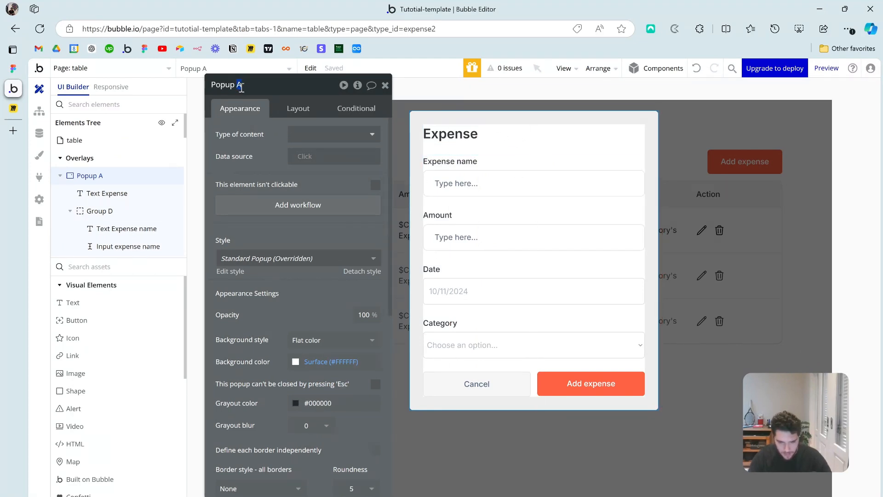
key(Return)
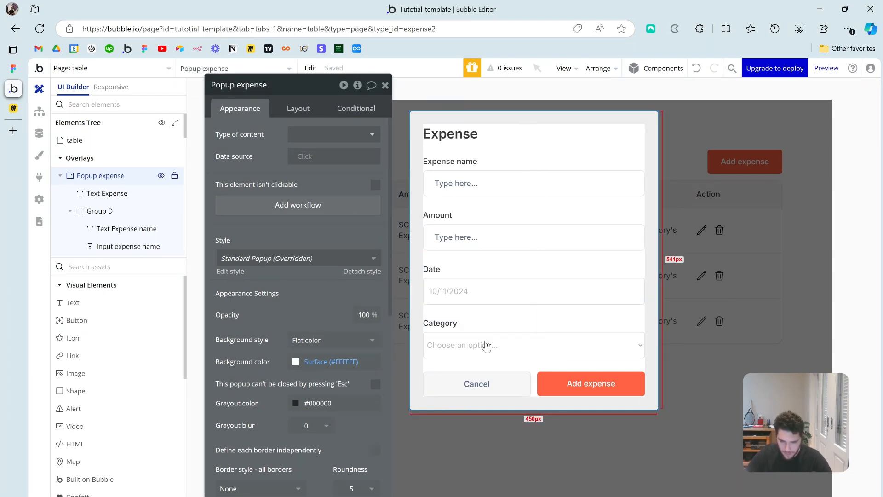
Step: Create a workflow for the Cancel button that hides Popup expense
click(495, 386)
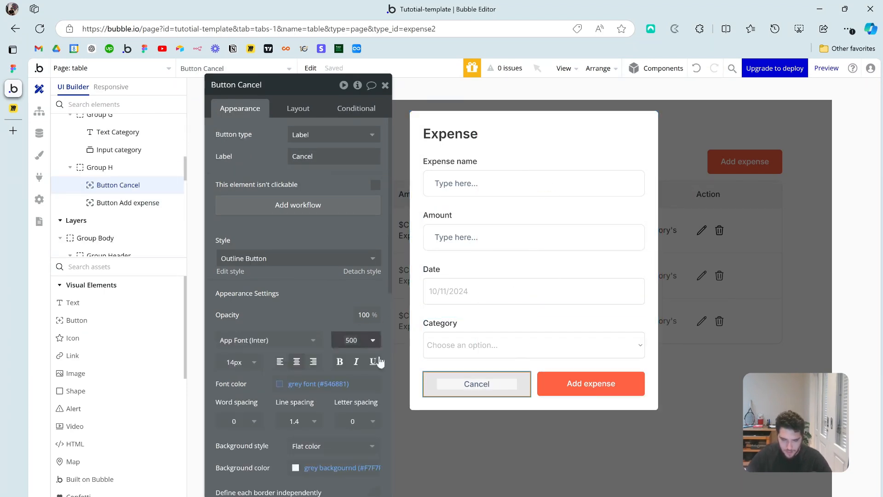
click(299, 207)
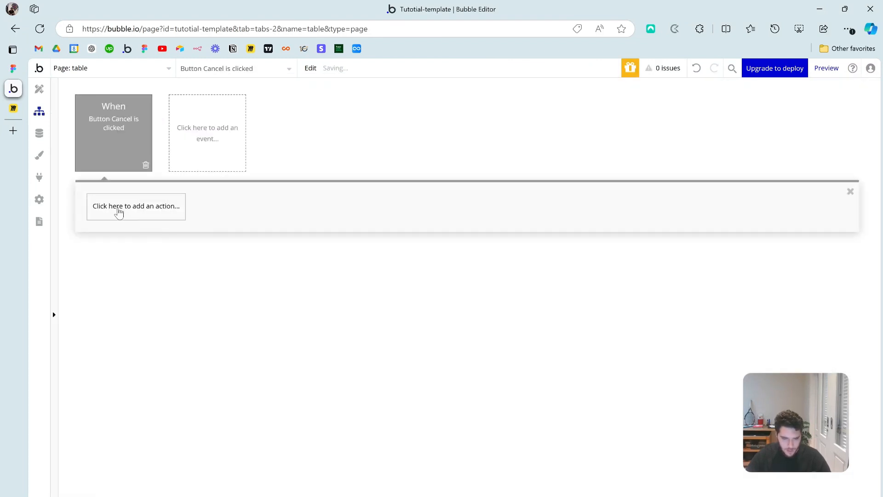
click(118, 209)
mouse_move(133, 363)
click(251, 260)
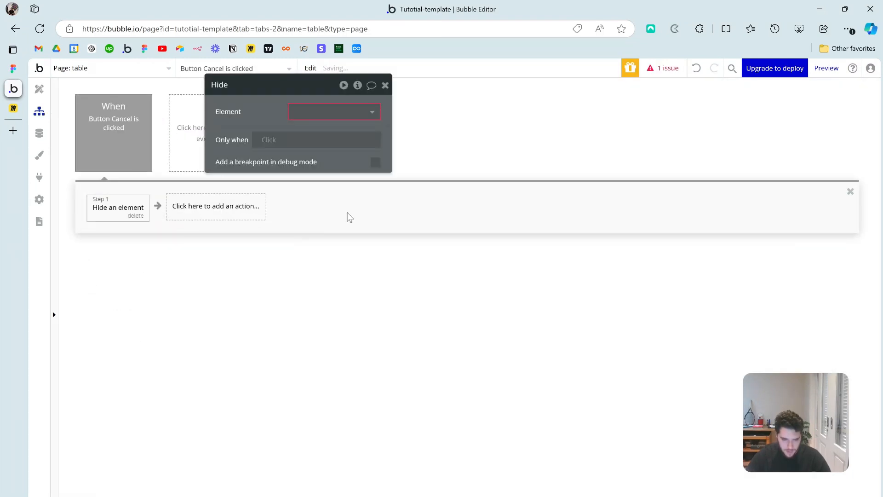
click(325, 112)
click(322, 131)
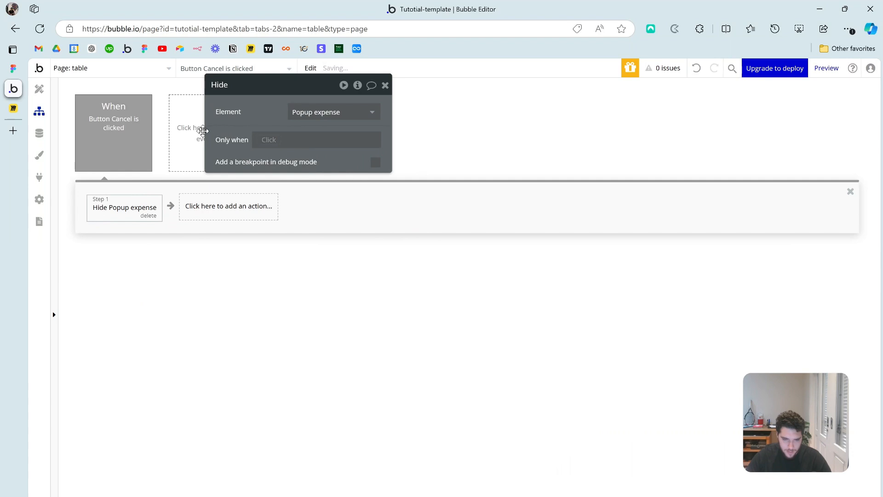
Step: Create a workflow for the popup's Add expense button with a Create a new thing action of type Expense
click(39, 88)
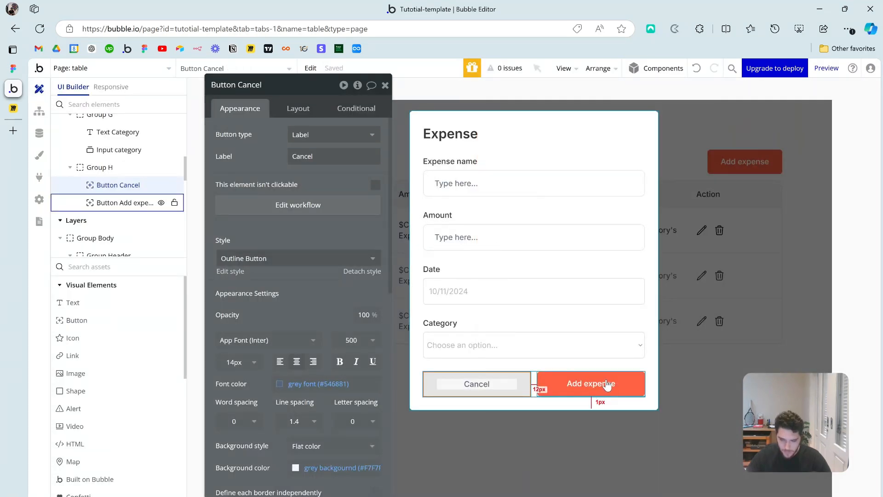
click(583, 389)
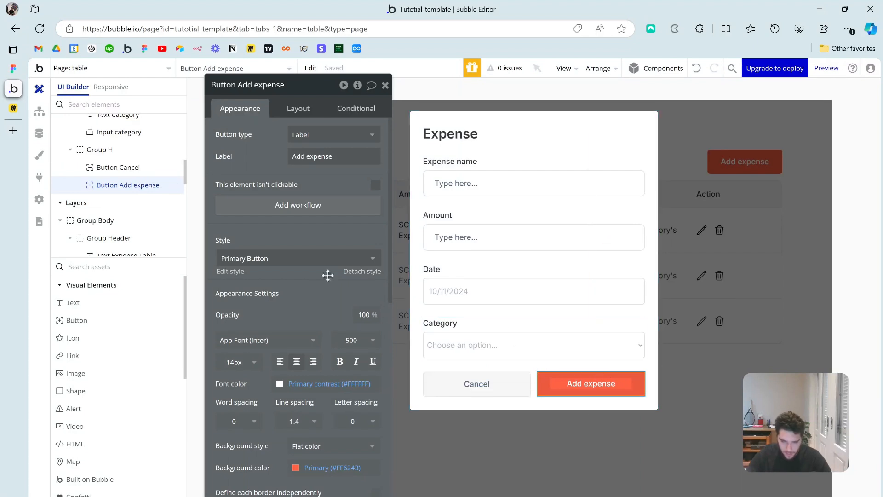
click(298, 205)
click(138, 207)
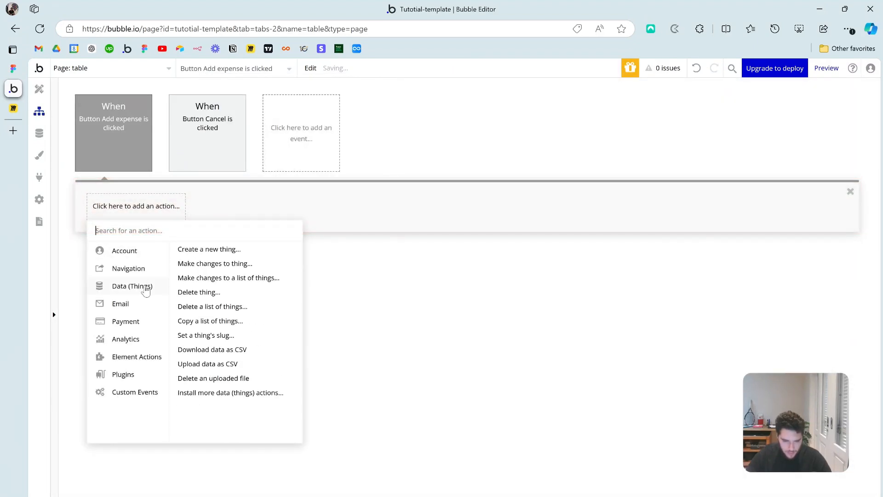
click(224, 250)
click(317, 113)
click(317, 142)
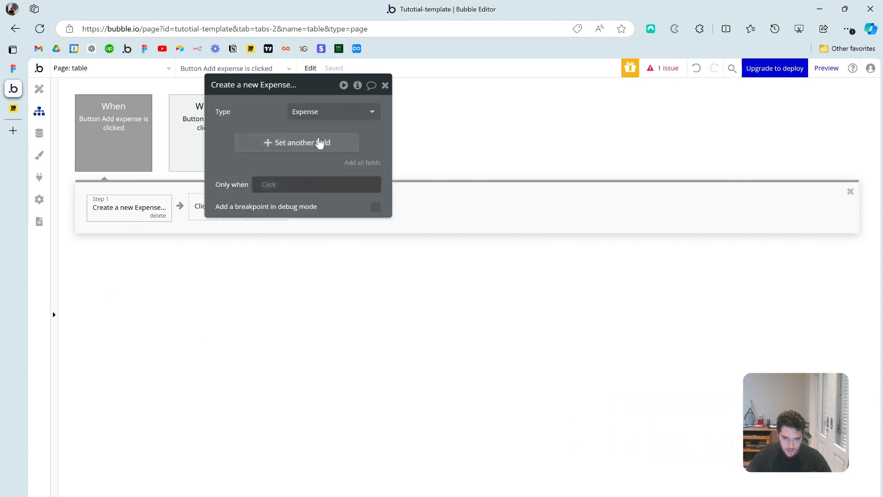
Step: Add all Expense fields to the create action and set Amount to Input amount's value
click(365, 164)
click(343, 232)
text(amount)
click(370, 260)
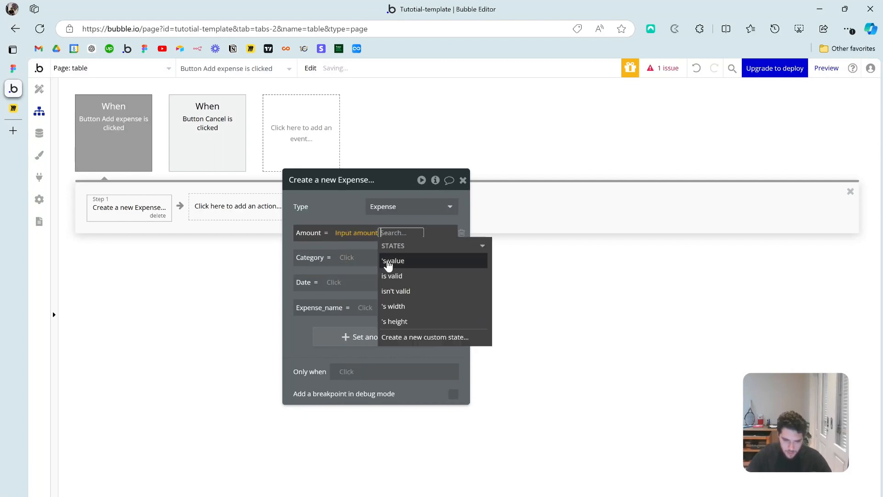
click(386, 259)
click(359, 251)
click(347, 258)
scroll(346, 261, down, 2)
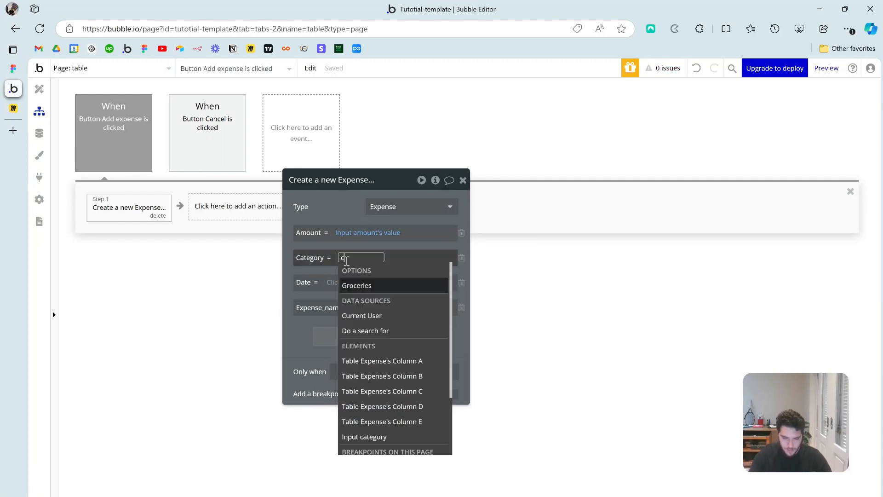
text(dr)
key(BackSpace)
key(BackSpace)
text(dro)
key(BackSpace)
key(BackSpace)
key(Escape)
Step: Set the create action's Category field to Input category's value
click(346, 260)
text(cate)
click(376, 290)
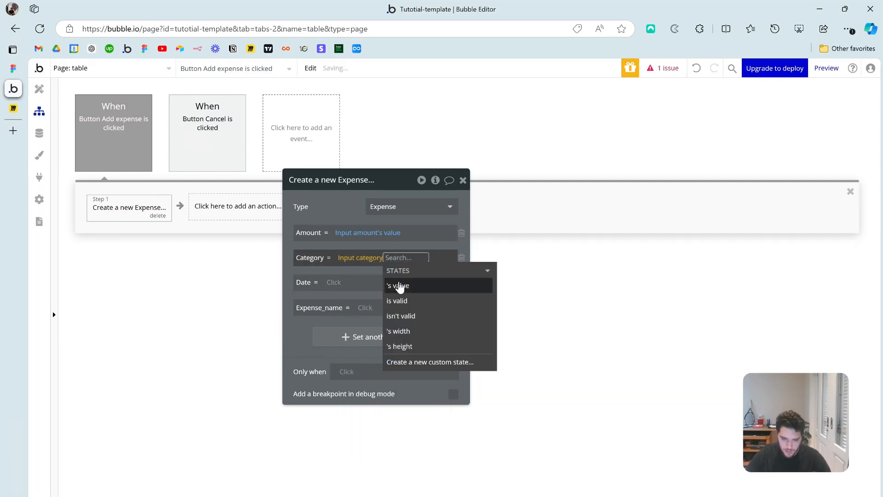
click(398, 287)
drag(369, 271, 415, 257)
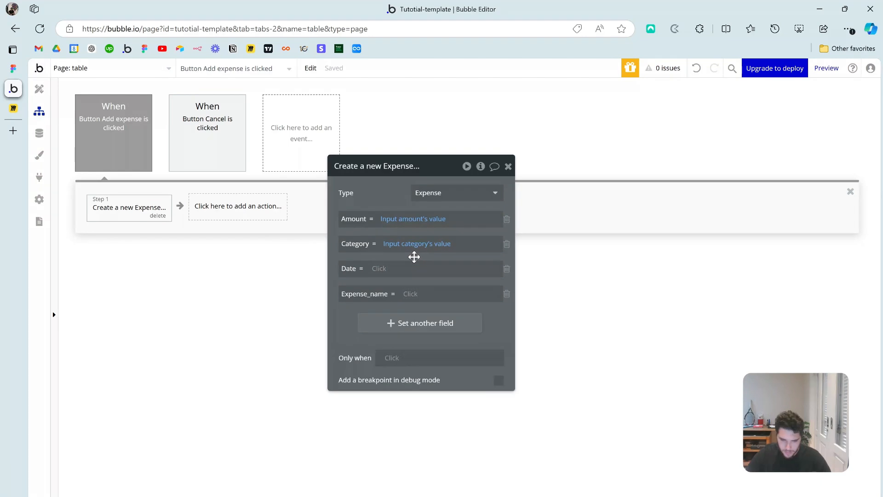
Step: Rename the category input in the expense popup to "dropdown category"
click(39, 89)
click(448, 344)
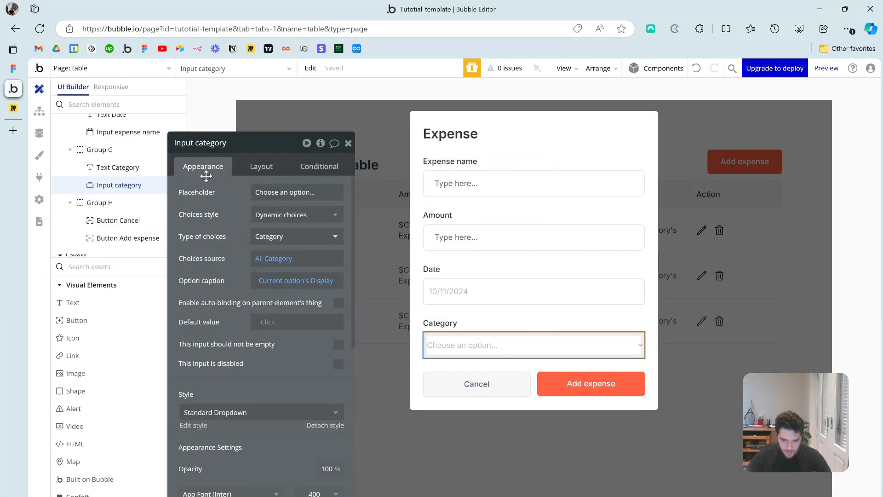
double_click(188, 143)
text(dropdown)
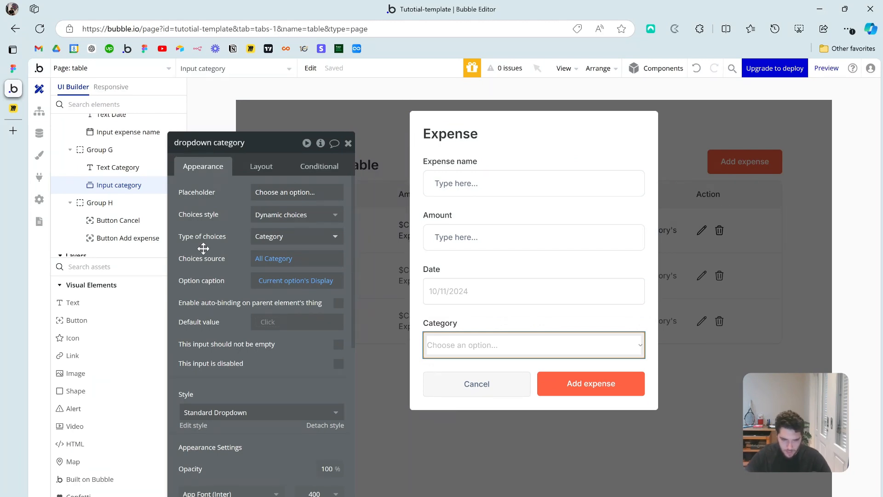
click(587, 397)
click(264, 268)
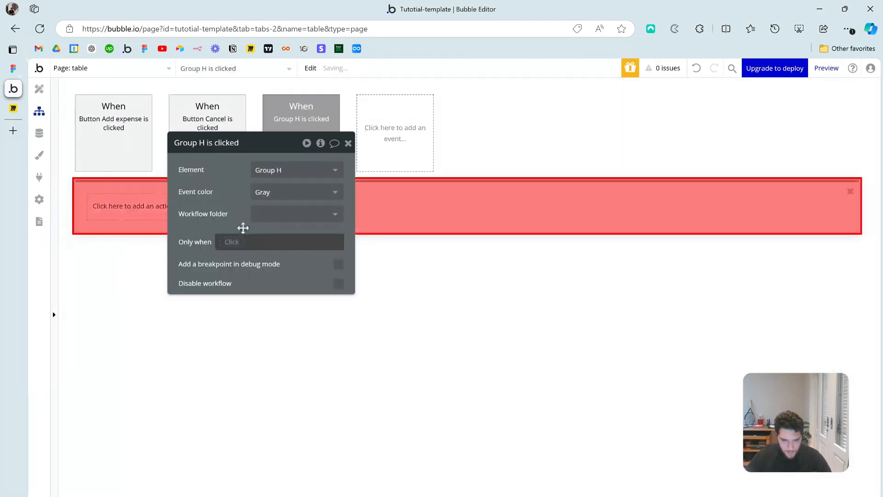
click(333, 165)
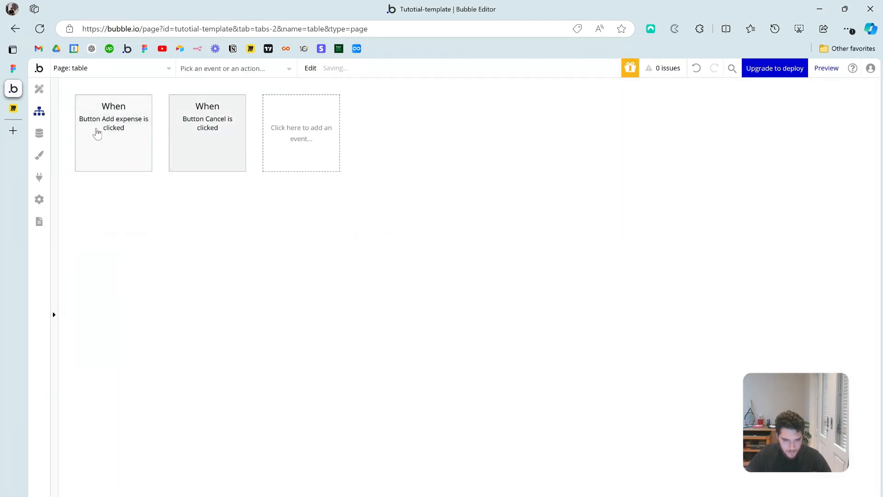
Step: Try to find the date input as the source for the Date field of the Create a new Expense action
click(97, 133)
click(135, 213)
click(329, 320)
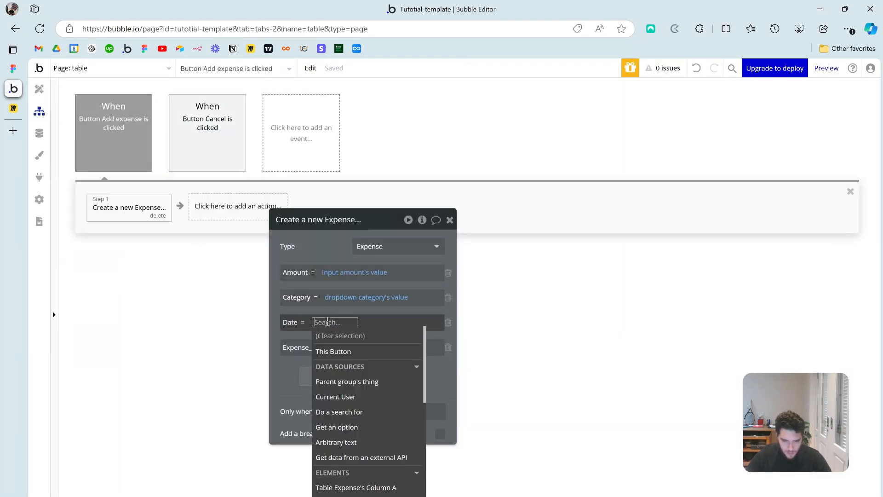
text(date)
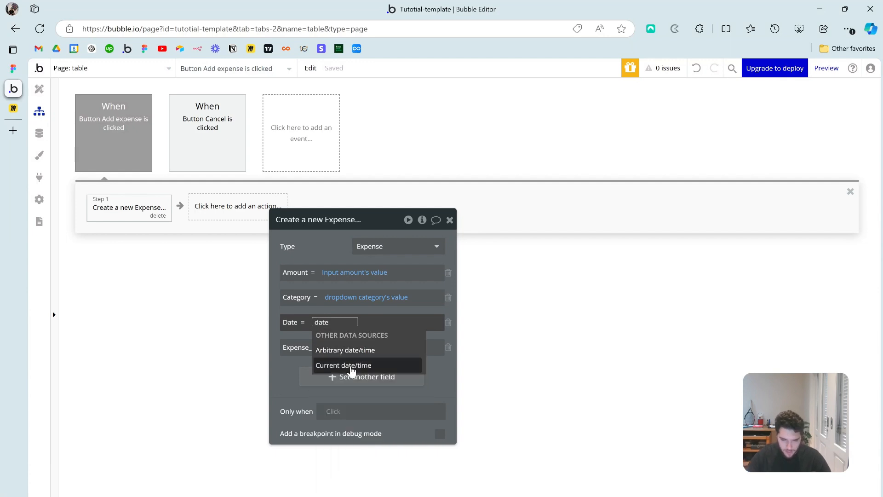
key(BackSpace)
key(BackSpace)
key(BackSpace)
key(BackSpace)
text(pi)
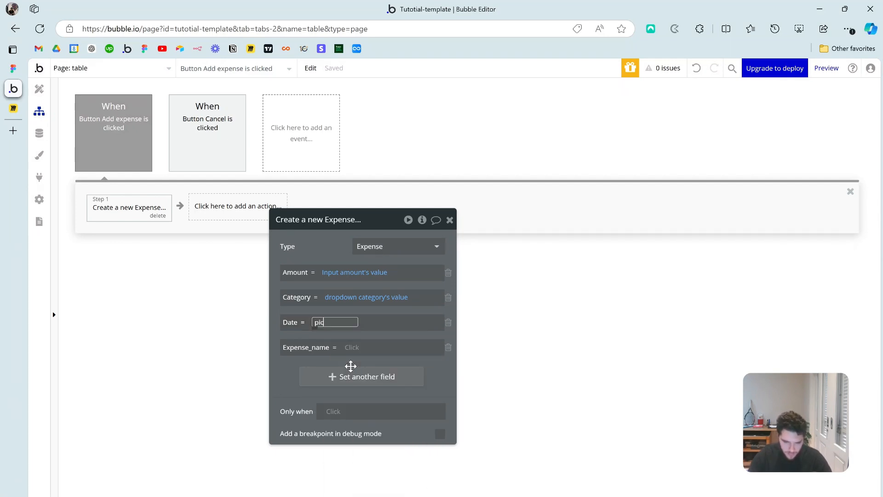
key(BackSpace)
Step: Rename the date input in the expense popup to "datetime picker"
click(39, 90)
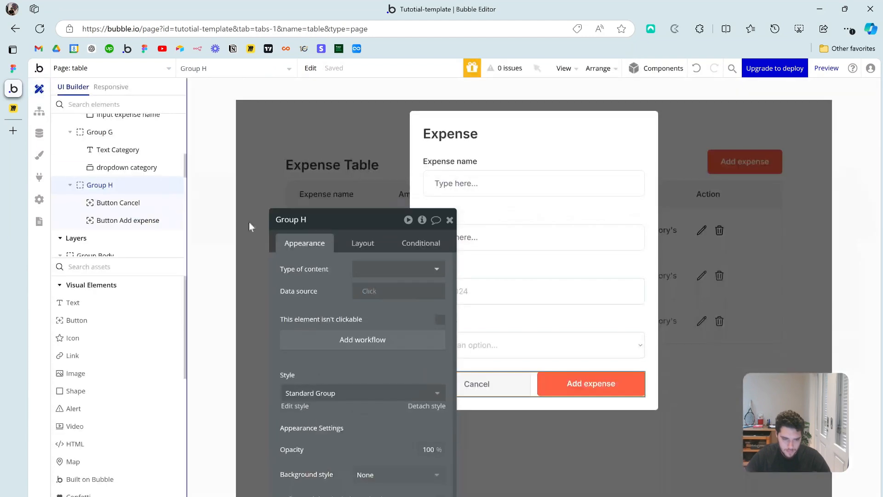
click(439, 292)
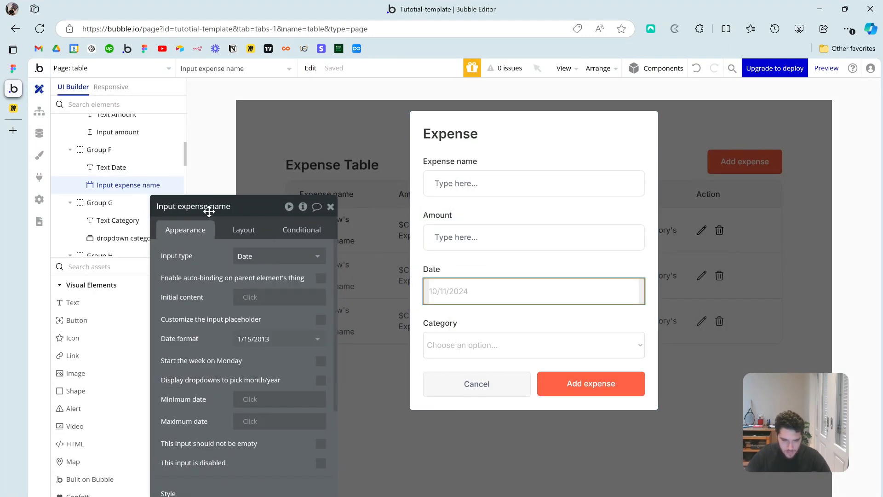
text(datetime)
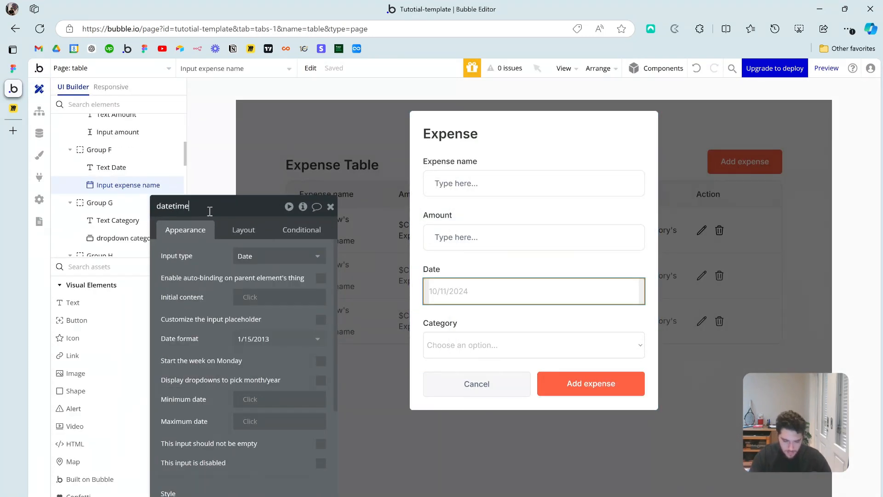
key(Return)
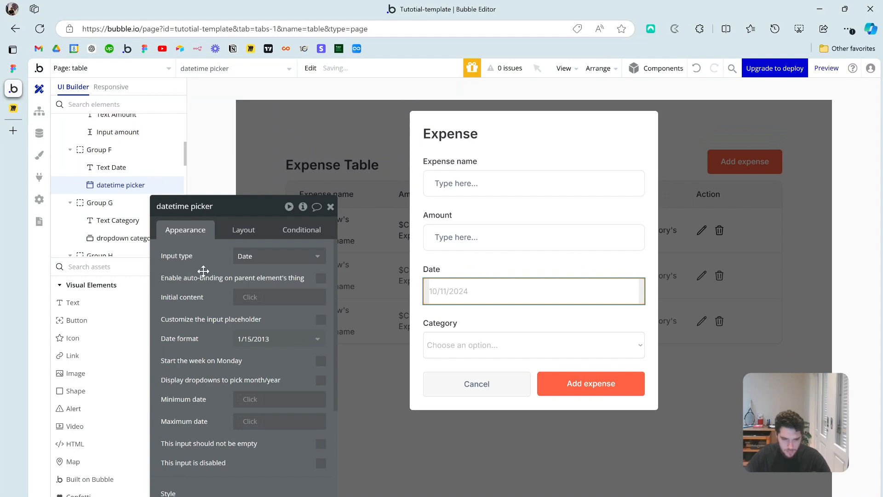
Step: Set the Date field of the Create a new Expense action to datetime picker's value
click(586, 387)
click(239, 332)
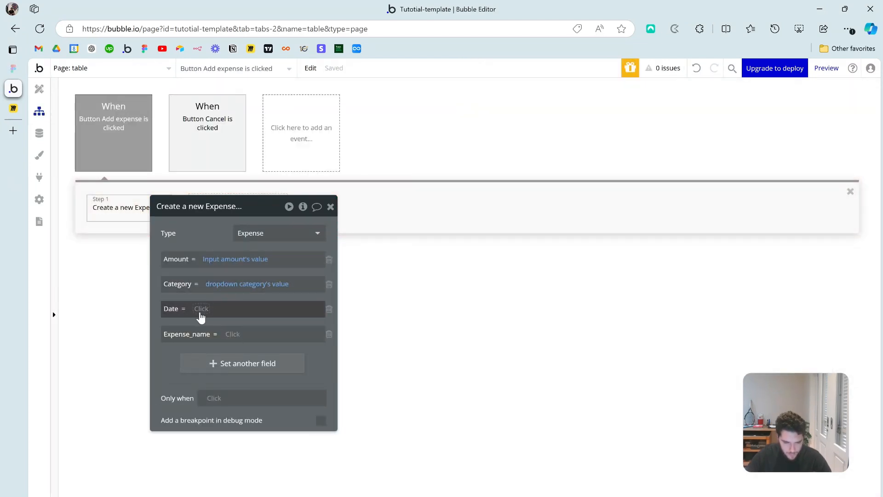
click(201, 308)
text(datetime picker)
click(221, 337)
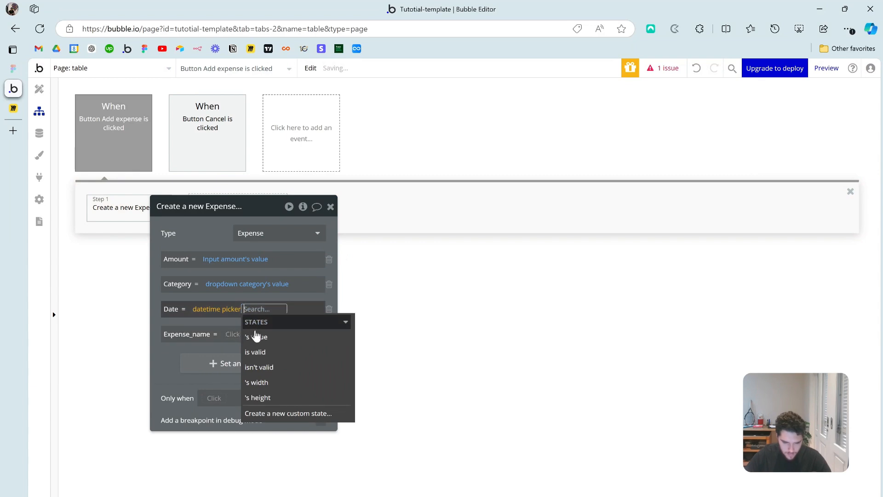
click(248, 322)
Step: Set the Expense_name field of the create action to Input expense name's value
click(187, 345)
click(230, 334)
text(nam)
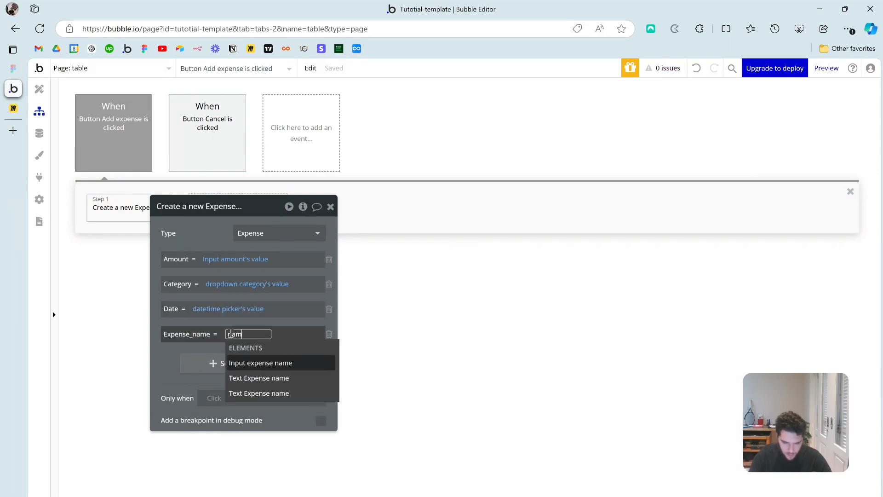
text(e)
click(261, 363)
click(254, 371)
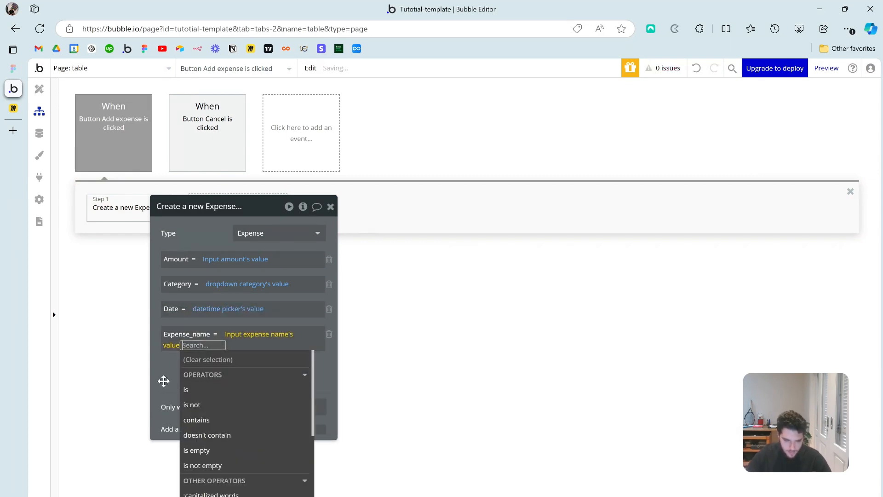
click(172, 365)
drag(172, 365, 457, 375)
Step: Add a Reset relevant inputs action after the create step of the Add expense workflow
click(238, 206)
mouse_move(238, 395)
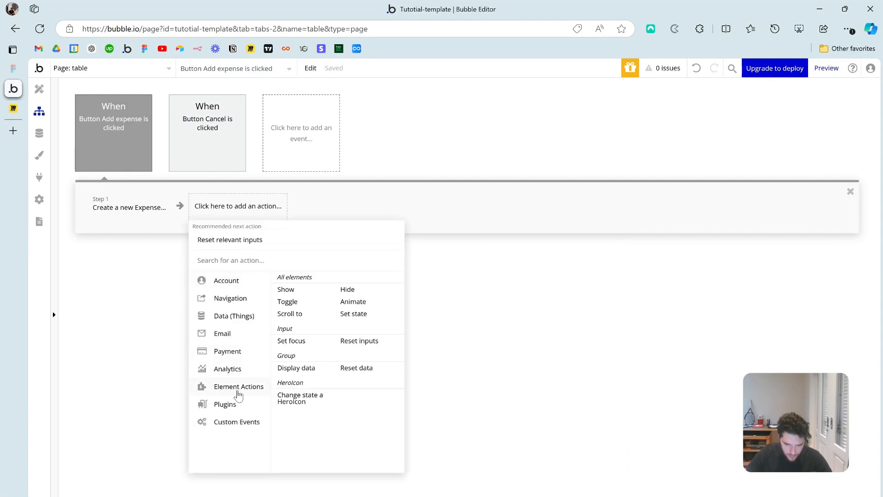
click(360, 348)
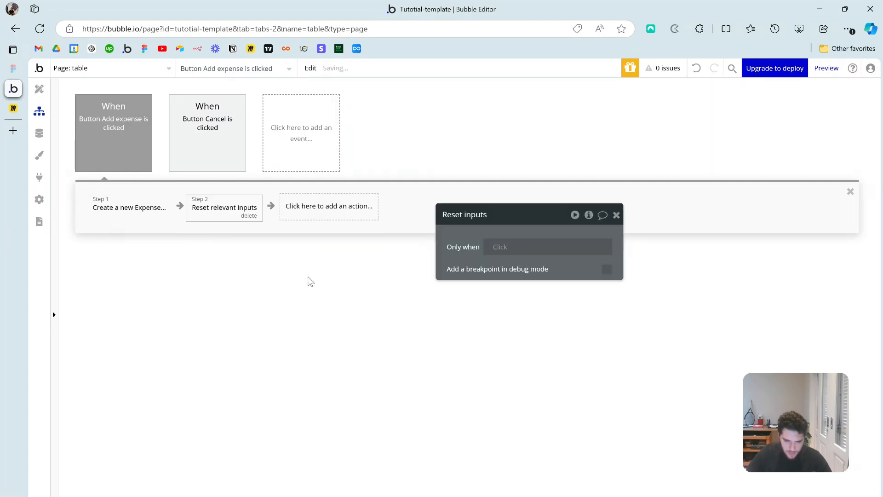
Step: Add a Hide action for Popup expense as the third step of the Add expense workflow
click(327, 208)
mouse_move(331, 363)
click(438, 260)
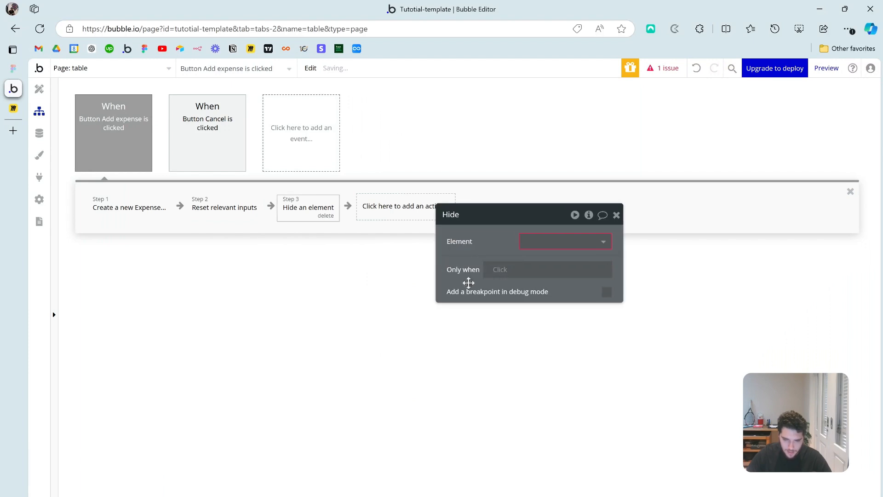
click(558, 242)
click(559, 256)
drag(496, 246, 394, 310)
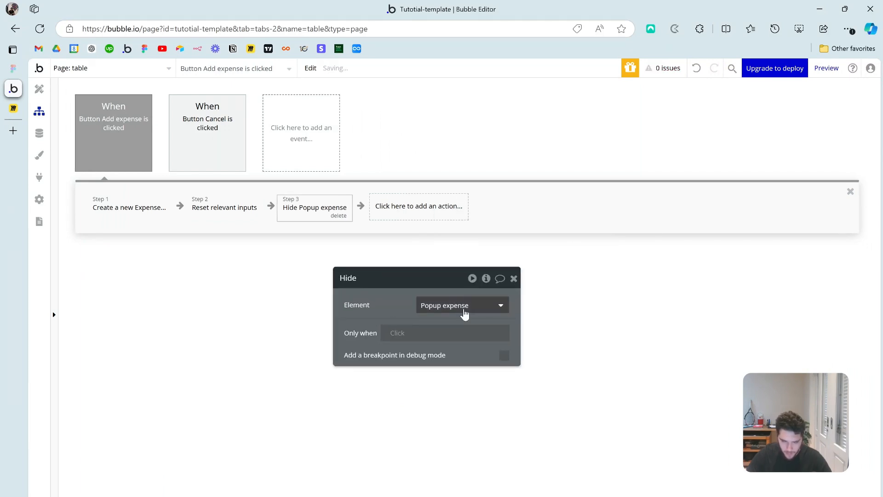
Step: Return to the page design and dismiss the expense popup from the canvas
click(39, 89)
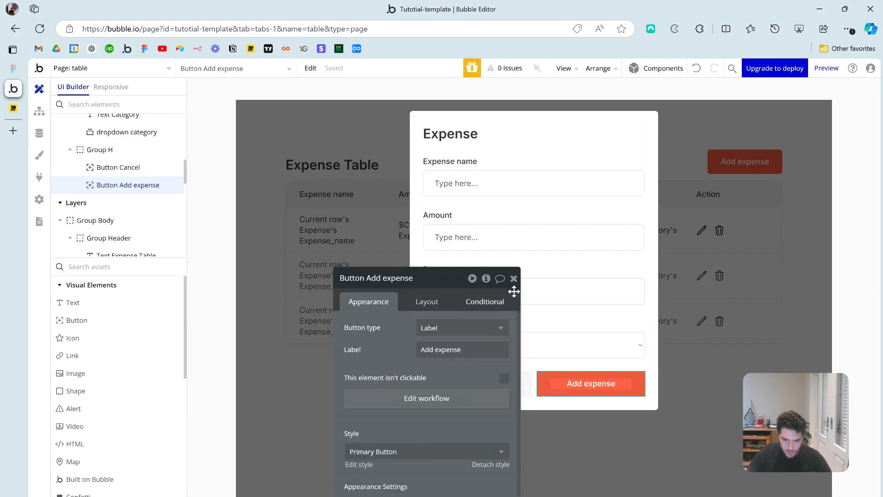
click(514, 278)
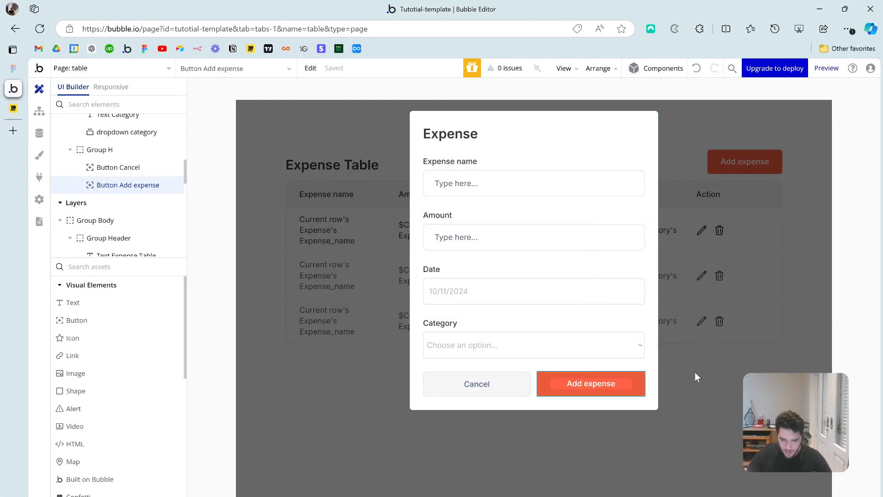
click(727, 378)
click(514, 278)
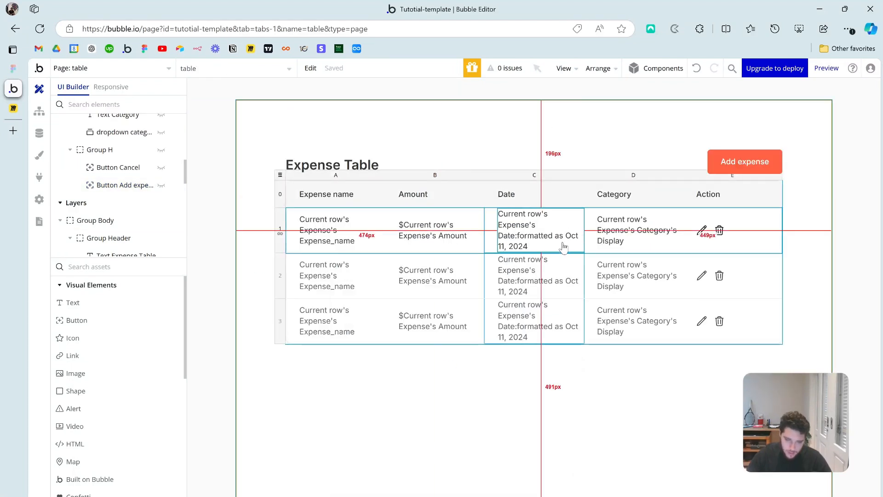
Step: Create a workflow for the page header's Add expense button that shows Popup expense
double_click(757, 171)
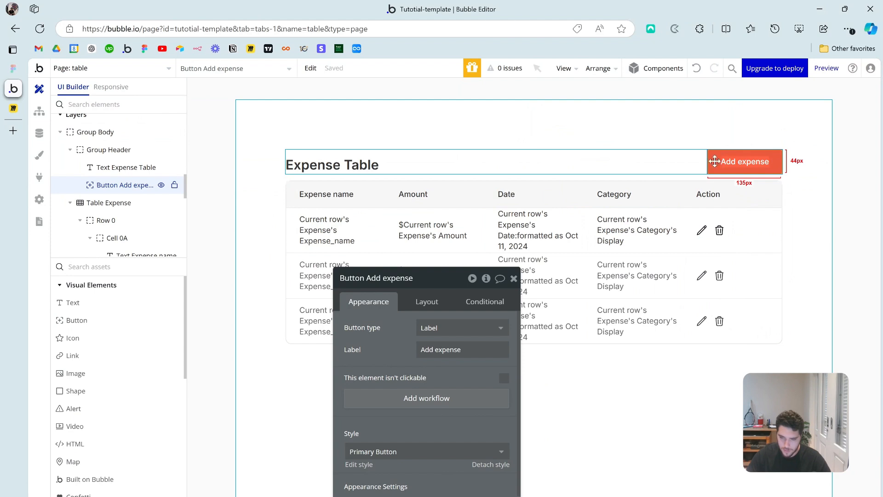
drag(424, 368, 390, 184)
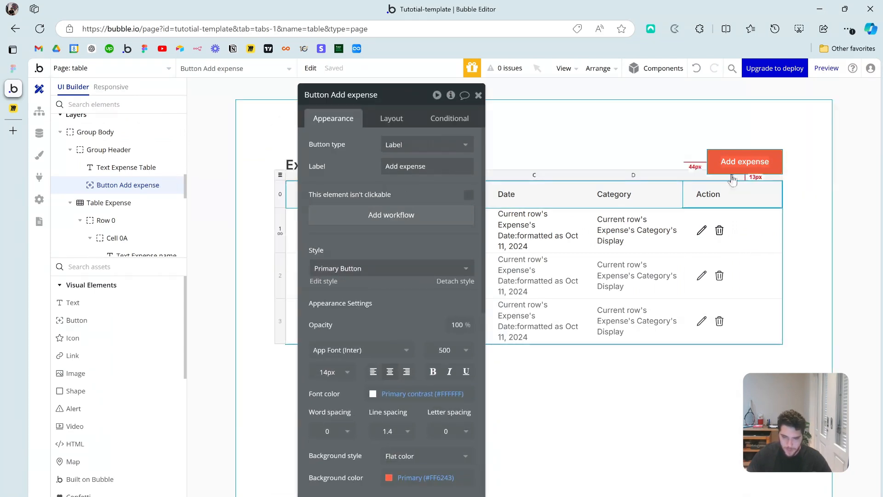
click(427, 216)
click(138, 208)
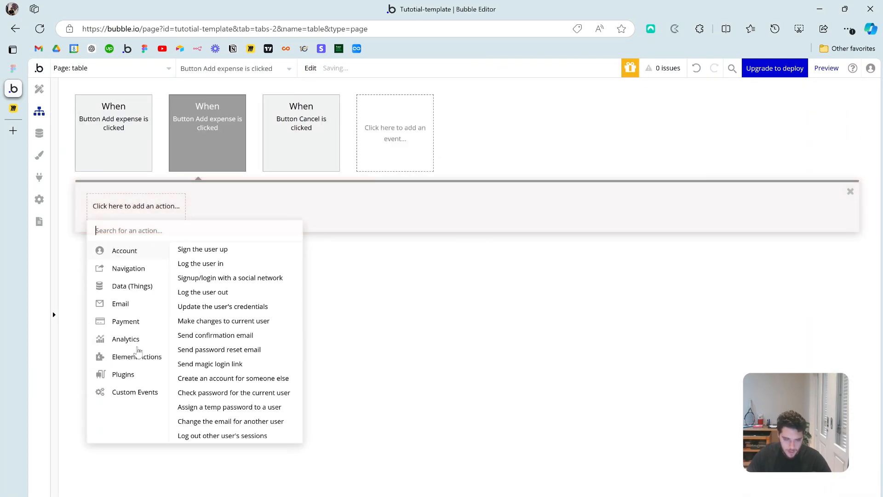
mouse_move(135, 361)
click(184, 259)
click(427, 122)
click(411, 139)
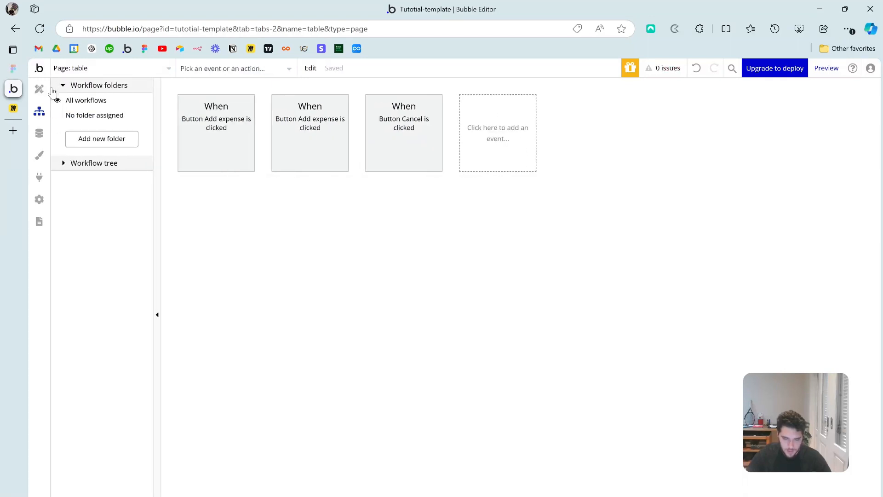
Step: Preview the table page and turn off the debugger
click(39, 88)
click(478, 95)
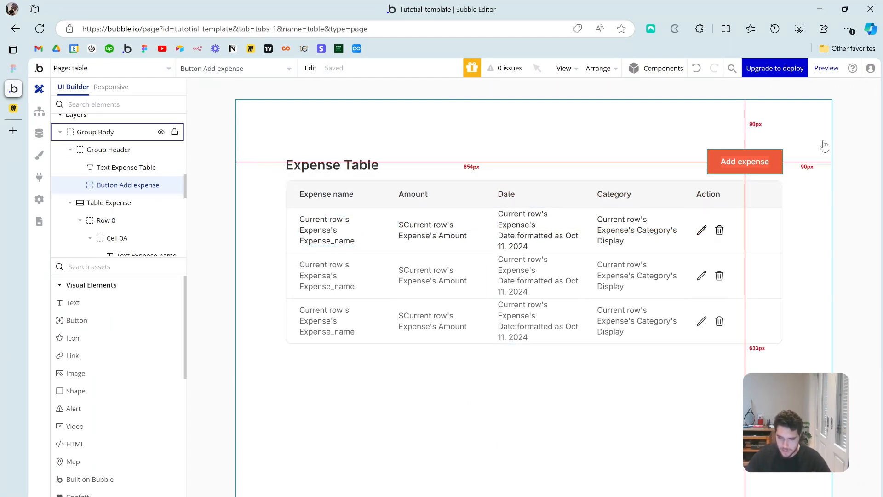
click(827, 69)
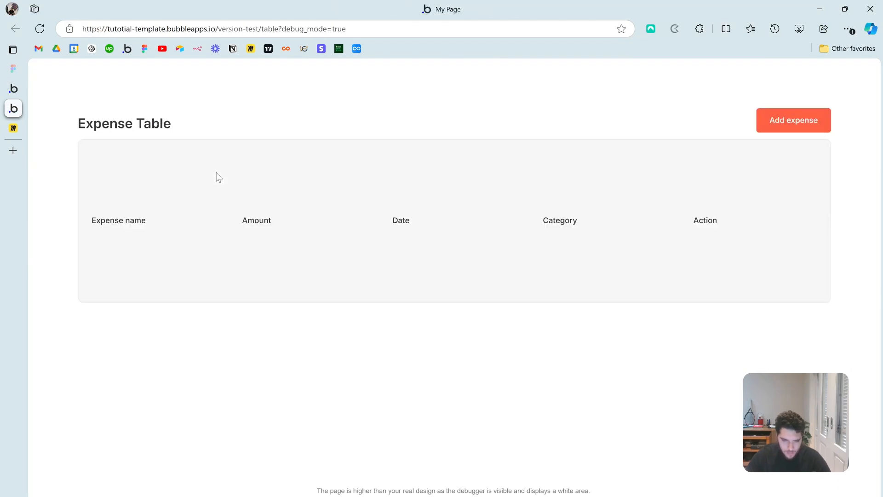
click(870, 496)
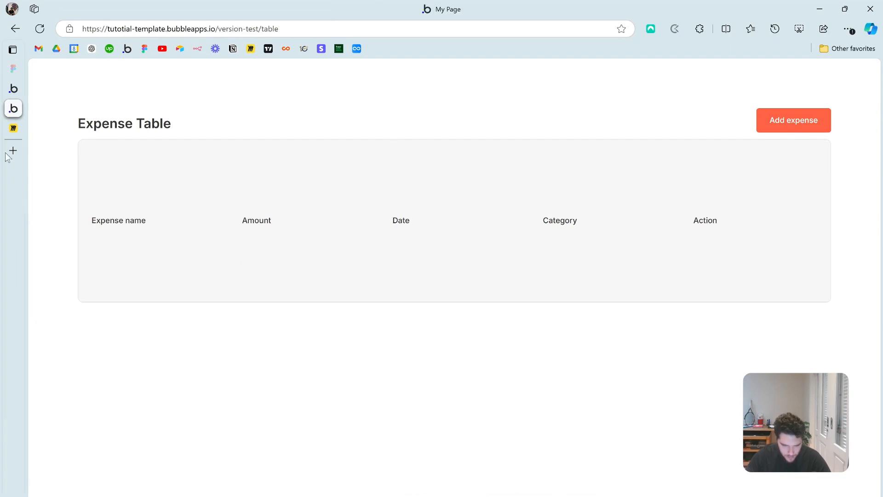
Step: Switch to the Bubble editor and give the table's header row (Row 0) a fixed height of 65 px
click(13, 88)
double_click(280, 193)
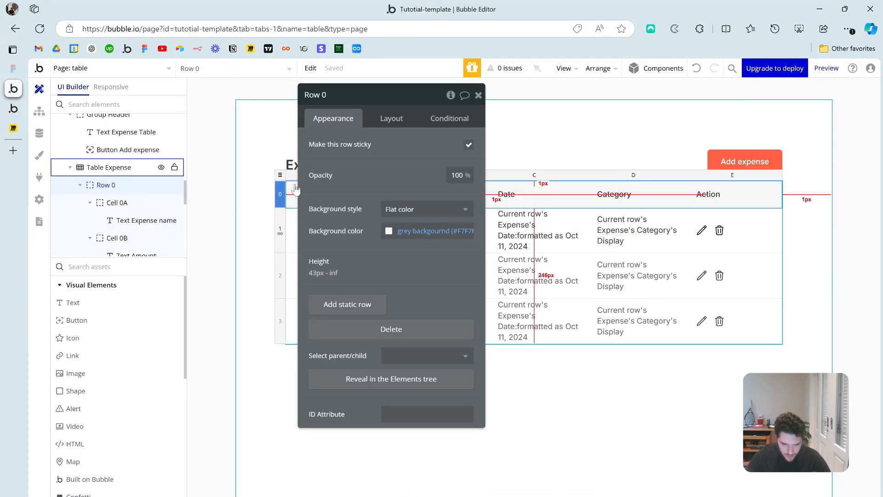
click(382, 119)
drag(419, 167, 512, 152)
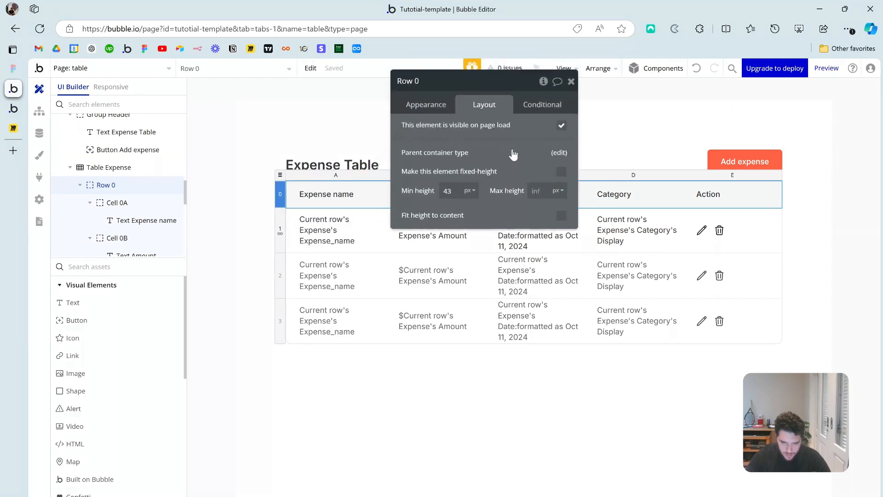
click(561, 172)
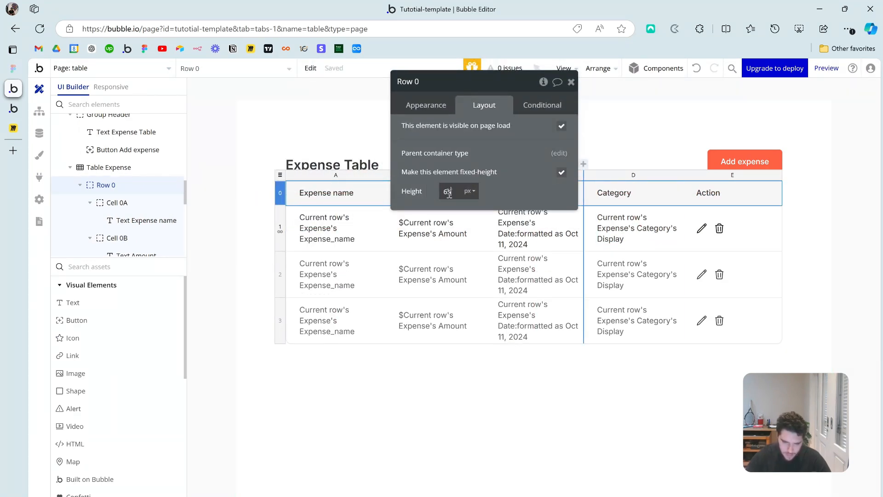
click(444, 173)
Step: Make the table's repeating row (Row 1) fixed-height and set its height to 65 px
click(280, 245)
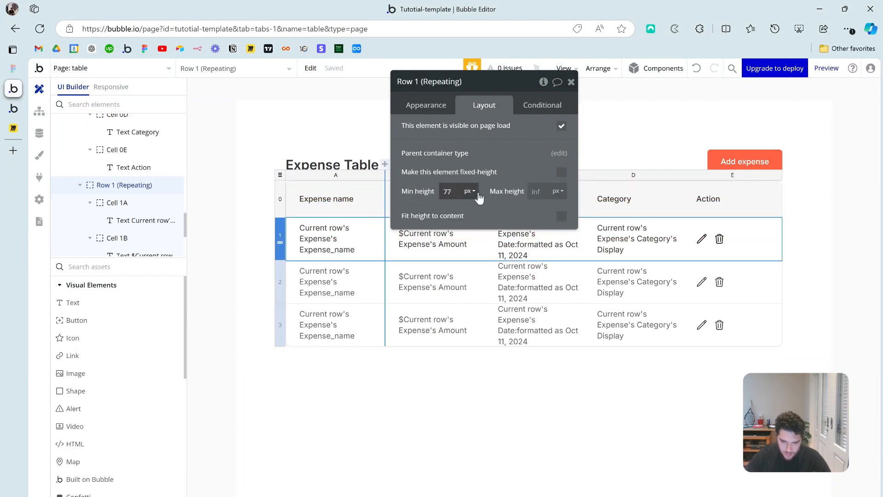
click(561, 172)
double_click(455, 195)
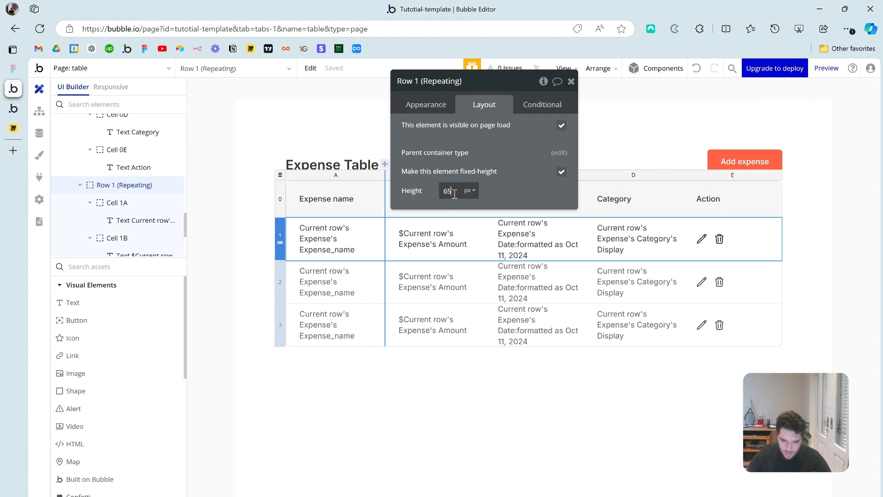
text(65)
click(494, 160)
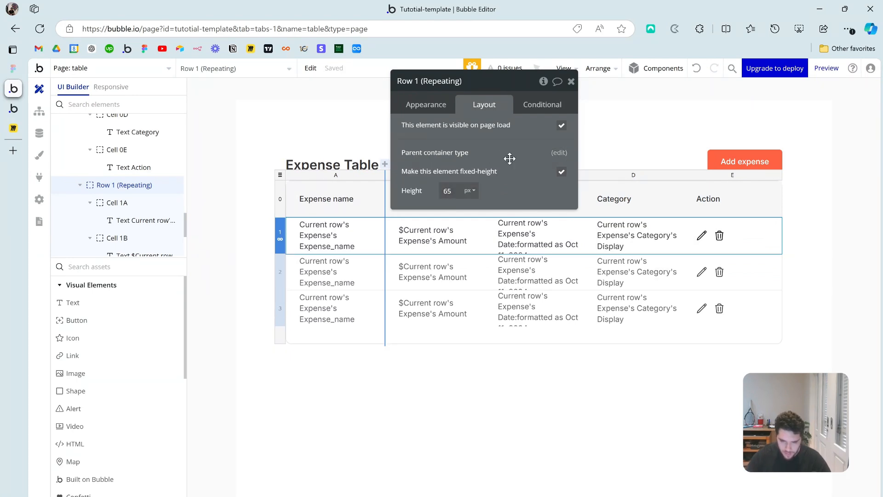
Step: Reload the table page preview and add the expense Starbuck with amount $7.5, date 10/11/2024 and category Food
click(14, 109)
key(ctrl+r)
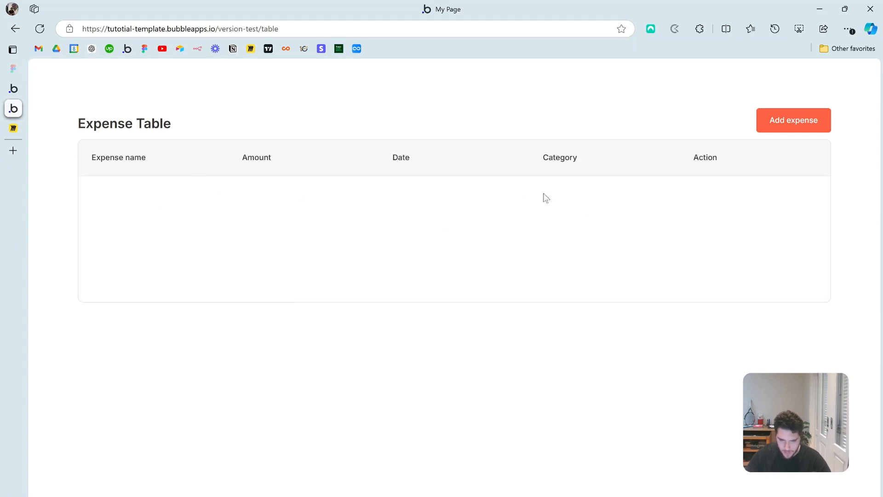
click(800, 130)
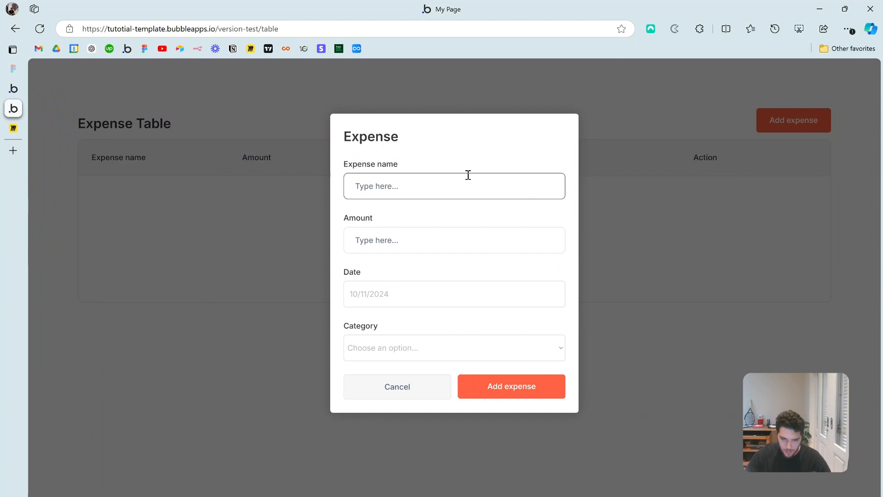
text(starbuck)
click(412, 237)
text($)
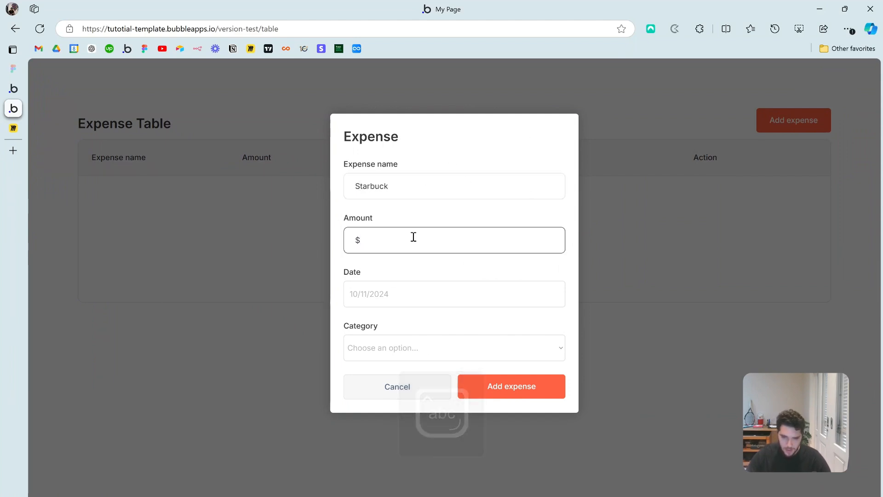
text(7.5)
click(406, 299)
click(515, 368)
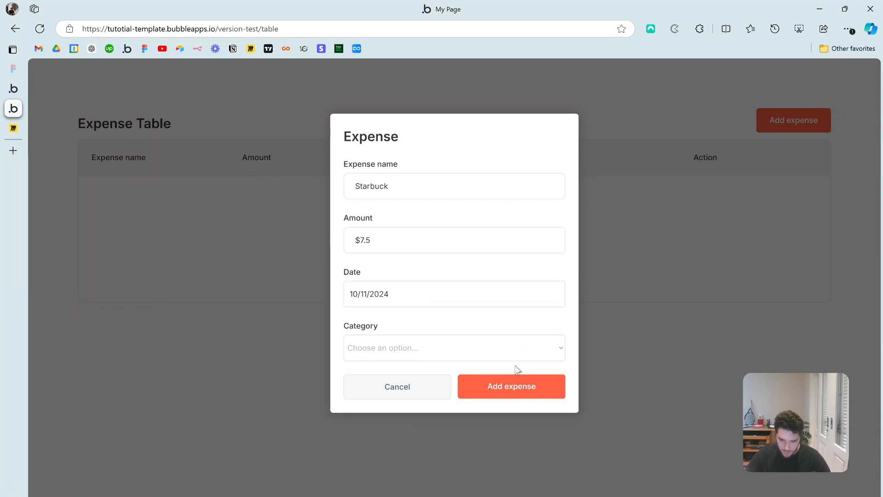
click(430, 344)
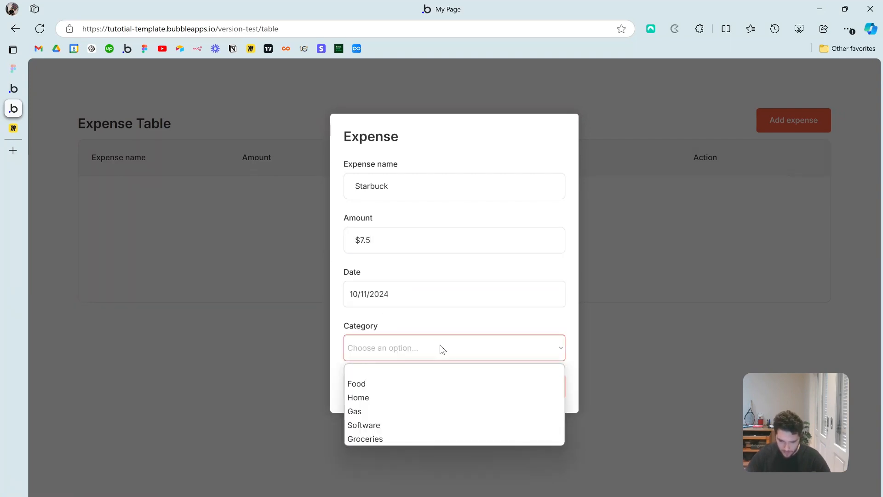
click(425, 389)
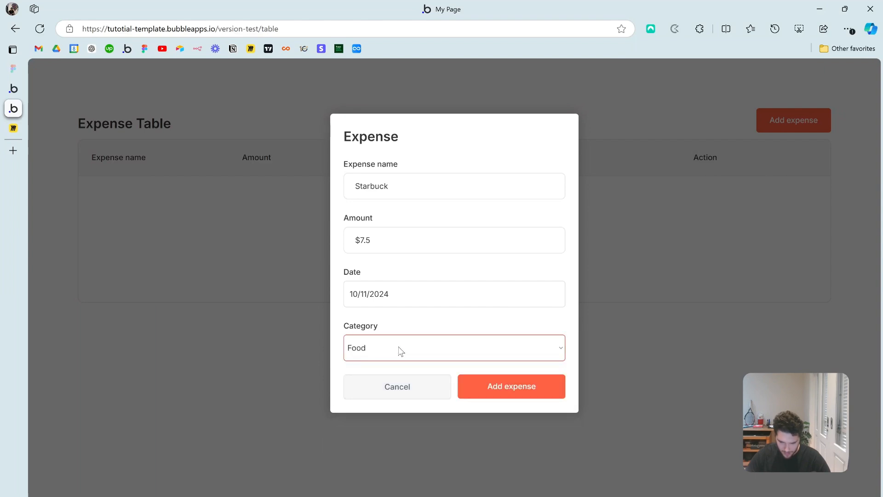
click(512, 390)
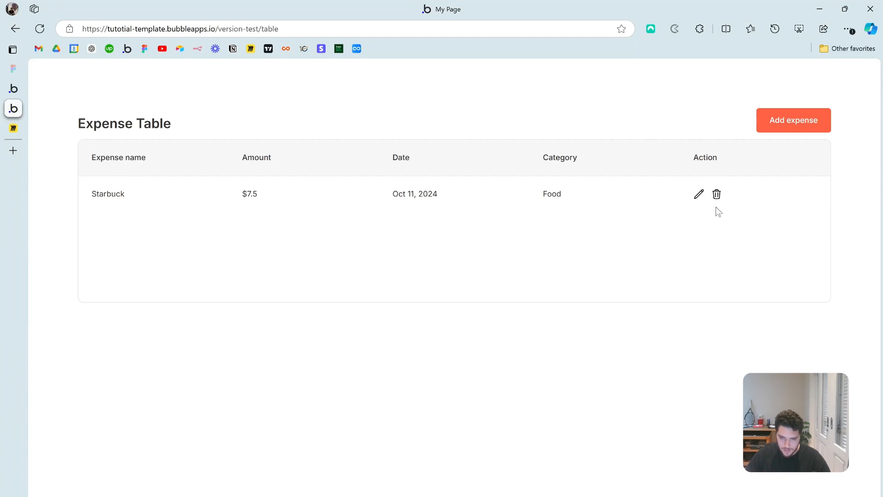
Step: Return to the Bubble editor and open the properties of the pencil icon in the Action column
click(13, 88)
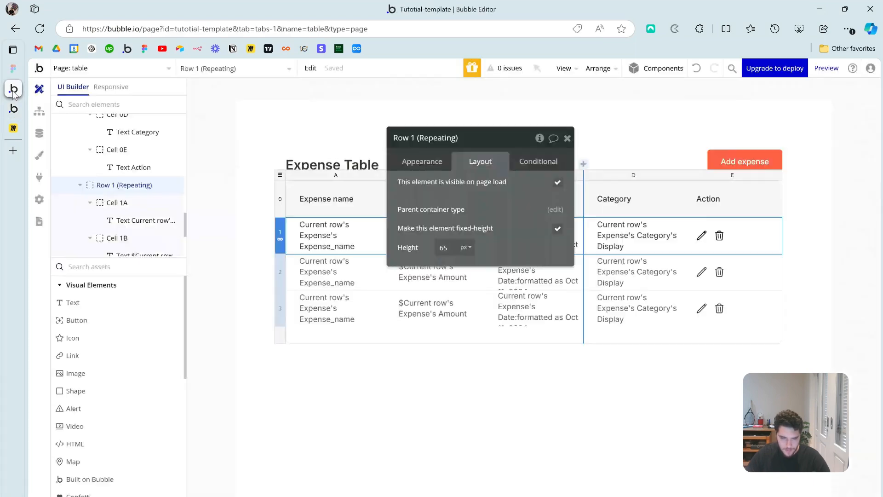
click(568, 130)
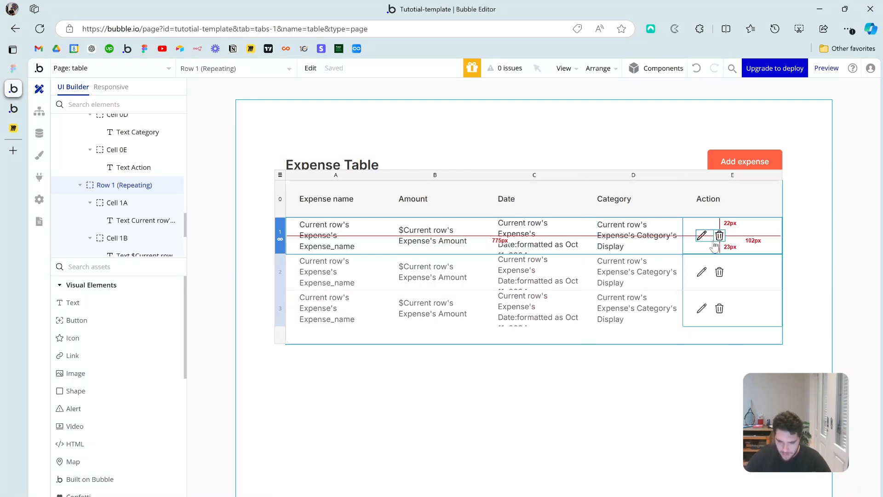
double_click(702, 236)
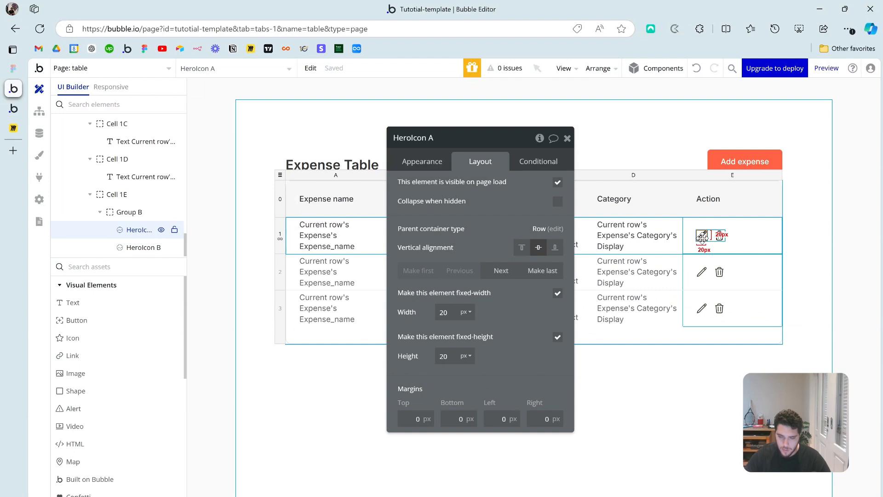
drag(511, 213, 517, 338)
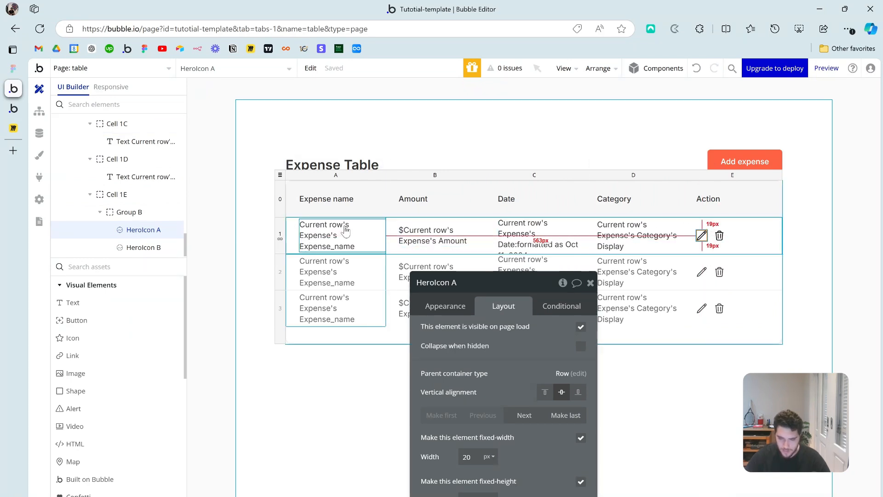
Step: Show Popup expense on the canvas and set its type of content to Expense
scroll(115, 194, up, 15)
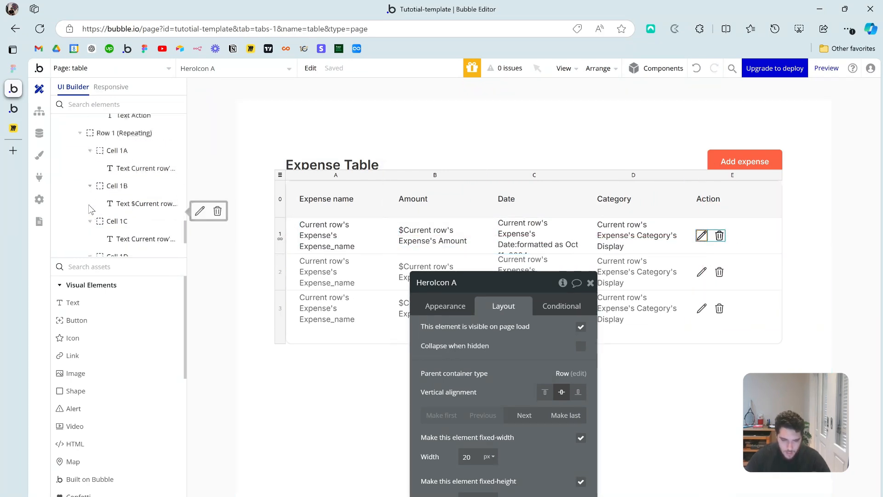
click(76, 151)
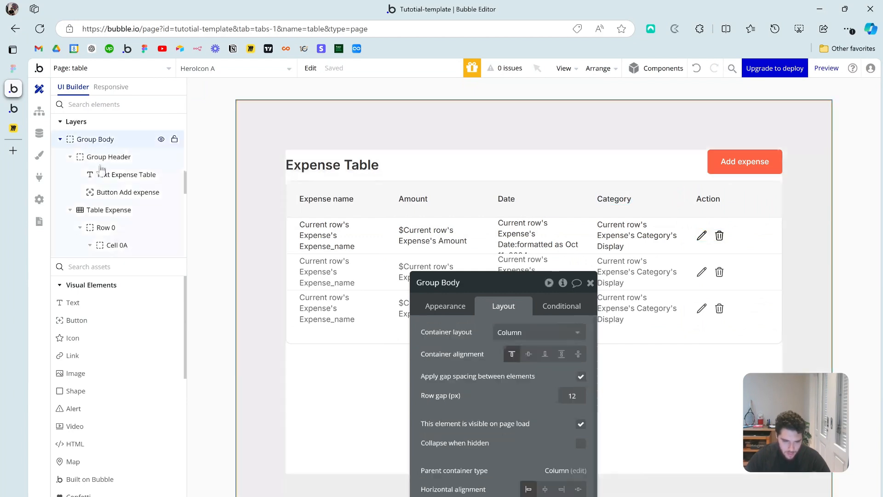
scroll(129, 207, up, 5)
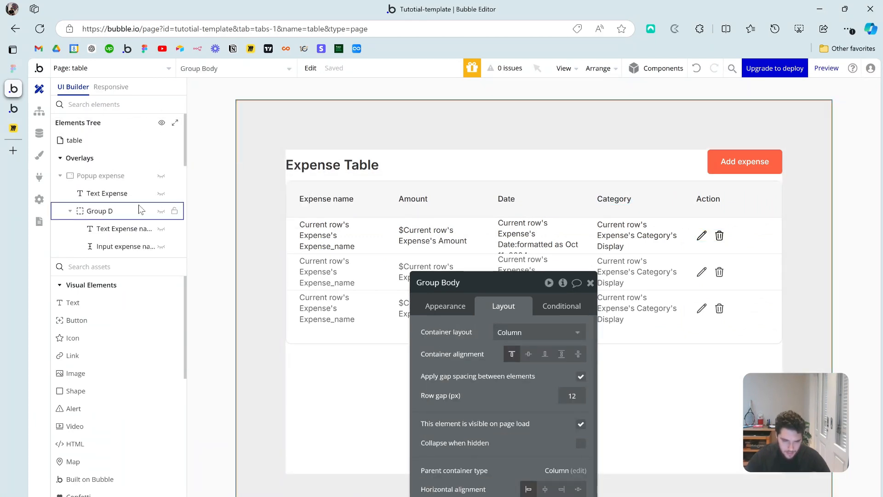
click(161, 175)
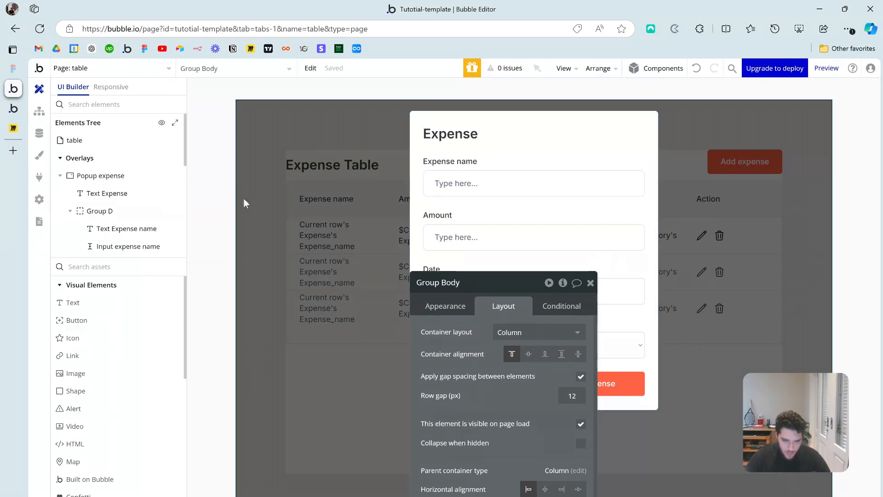
click(590, 282)
double_click(440, 220)
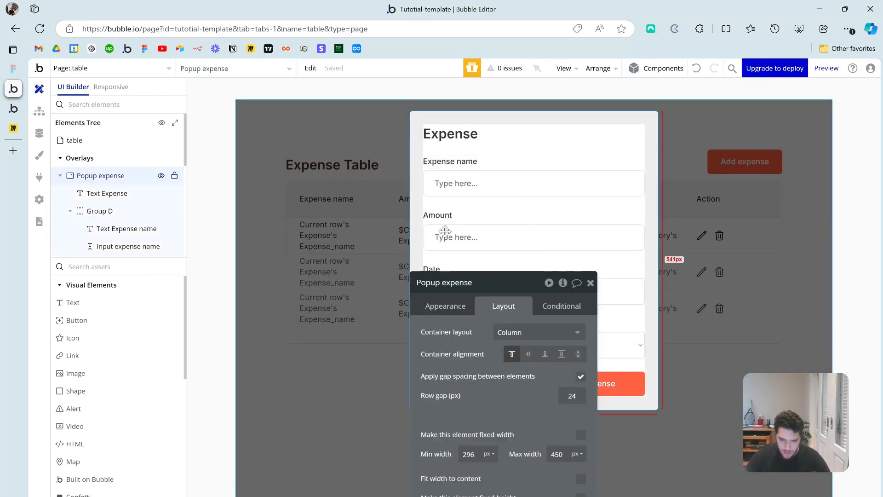
drag(478, 367, 253, 175)
click(180, 134)
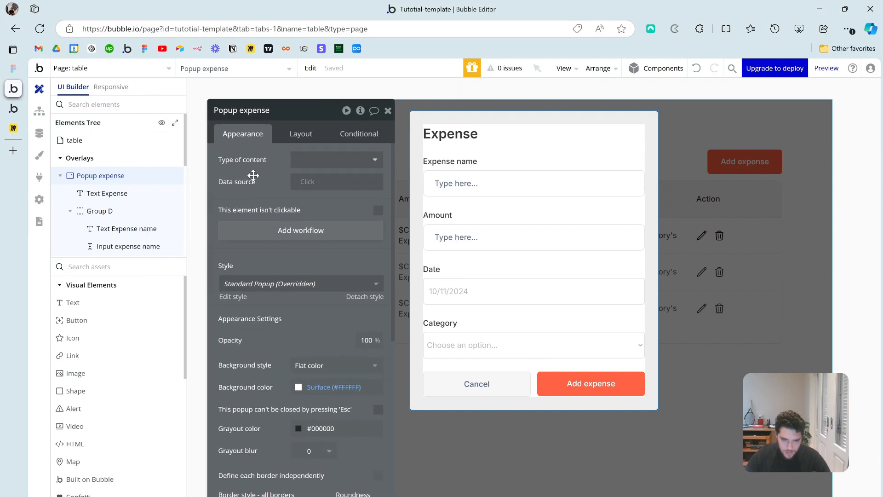
click(341, 164)
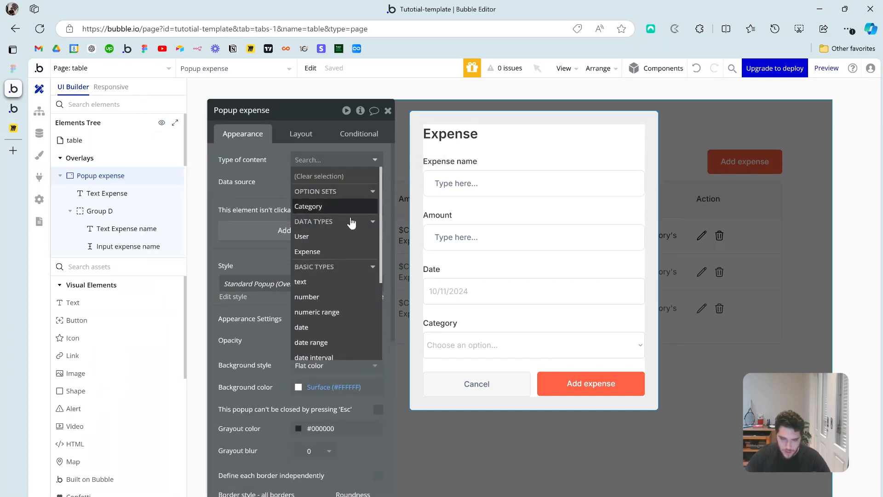
click(334, 251)
mouse_move(296, 207)
mouse_down()
mouse_move(270, 197)
mouse_move(292, 216)
mouse_move(301, 211)
mouse_up()
Step: Set the action icons' group (Group B) to content type Expense with Current row's Expense as data source
click(714, 249)
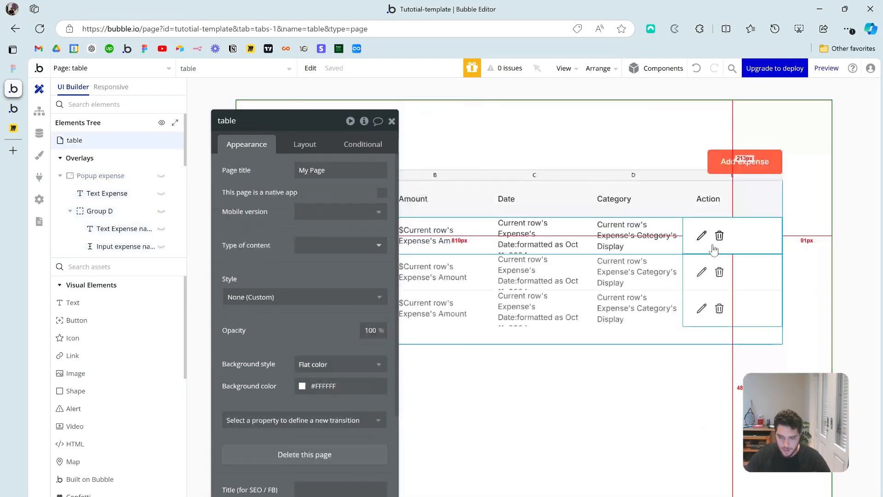
click(701, 235)
click(712, 237)
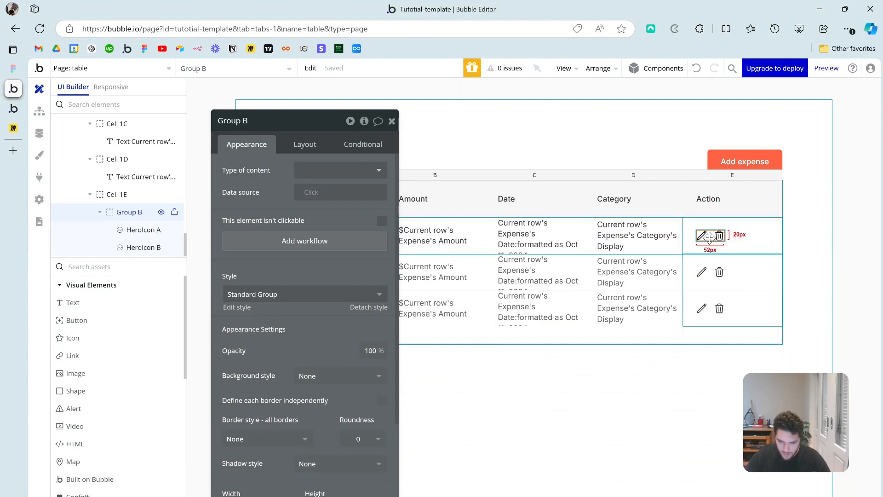
click(340, 170)
text(ex)
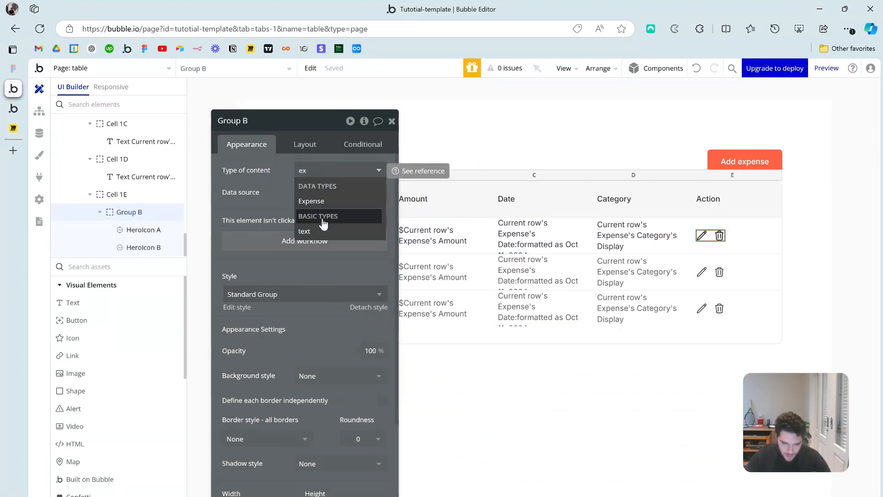
click(324, 202)
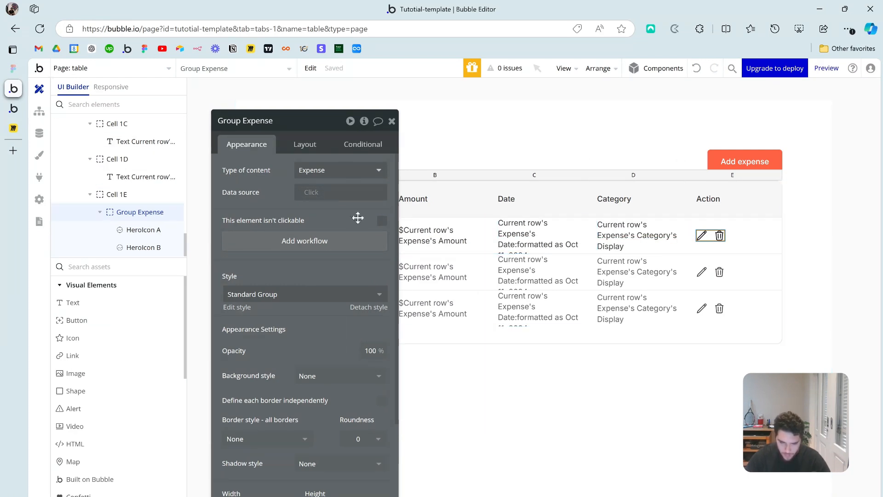
click(312, 193)
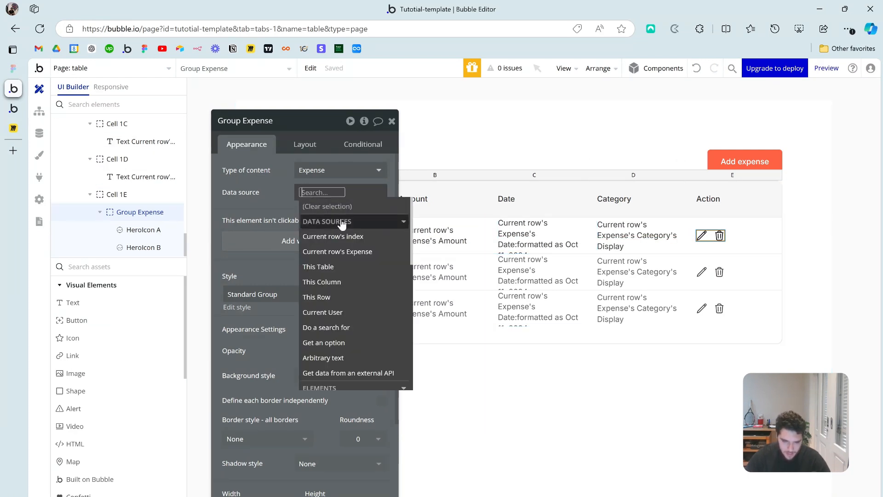
click(372, 255)
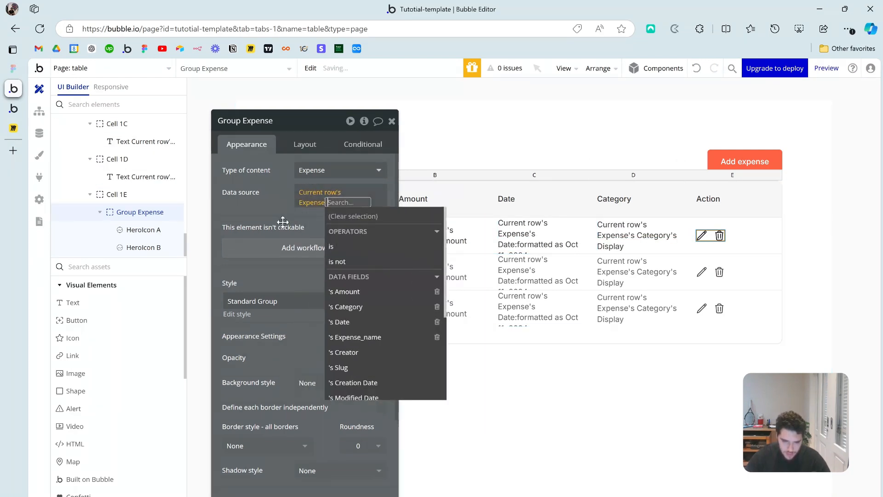
Step: Create a workflow for the pencil icon with a Display data action targeting Popup expense
right_click(702, 234)
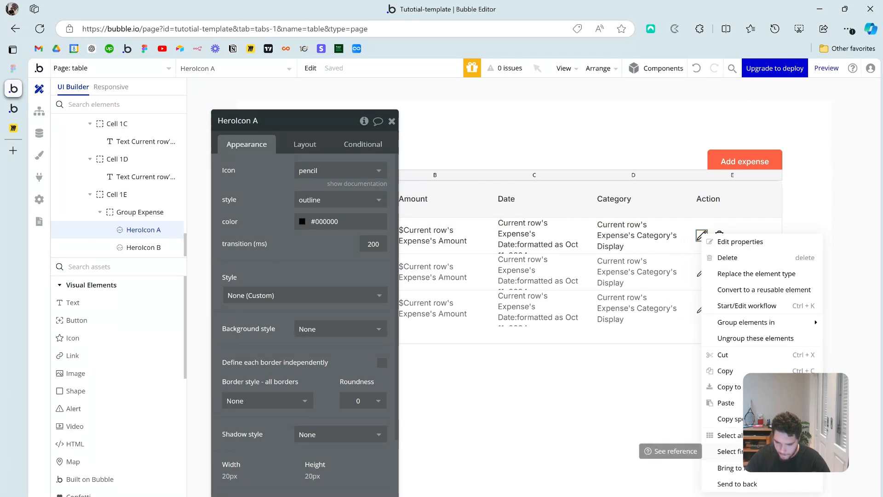
click(744, 306)
drag(334, 216, 409, 313)
click(228, 202)
mouse_move(247, 364)
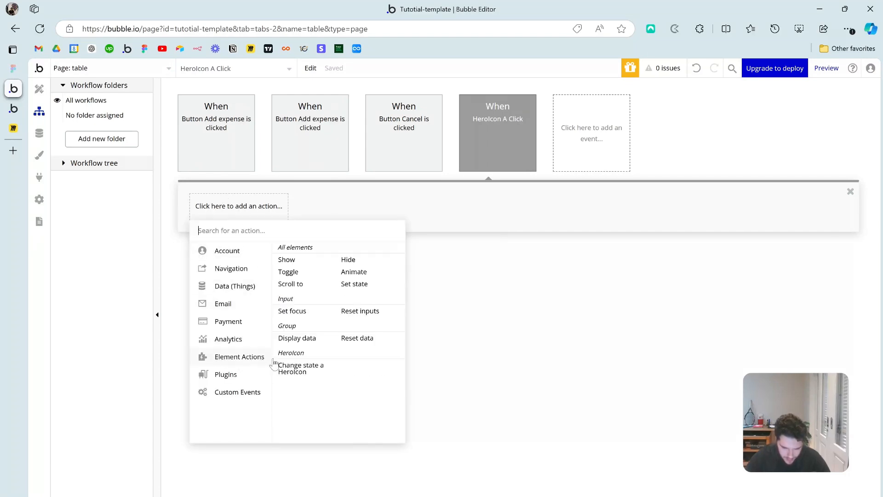
click(307, 341)
click(454, 274)
click(441, 307)
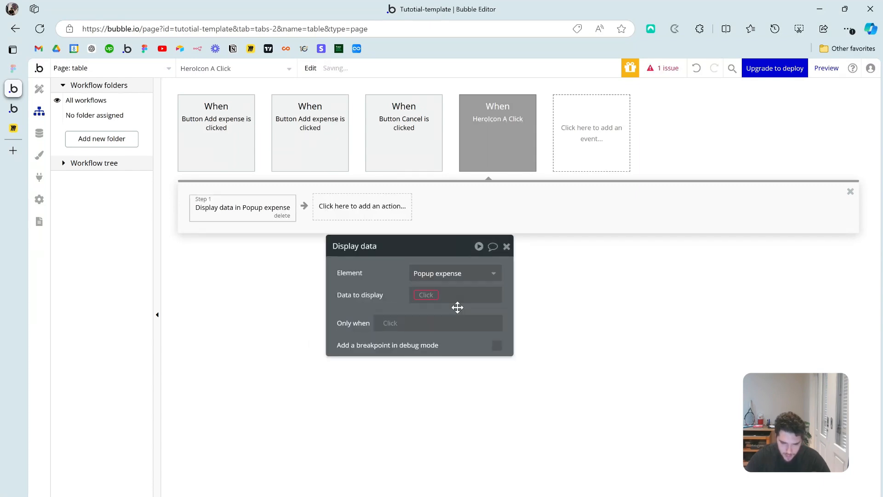
Step: Set the data to display in Popup expense to Current row's Expense
drag(392, 301, 378, 288)
click(406, 284)
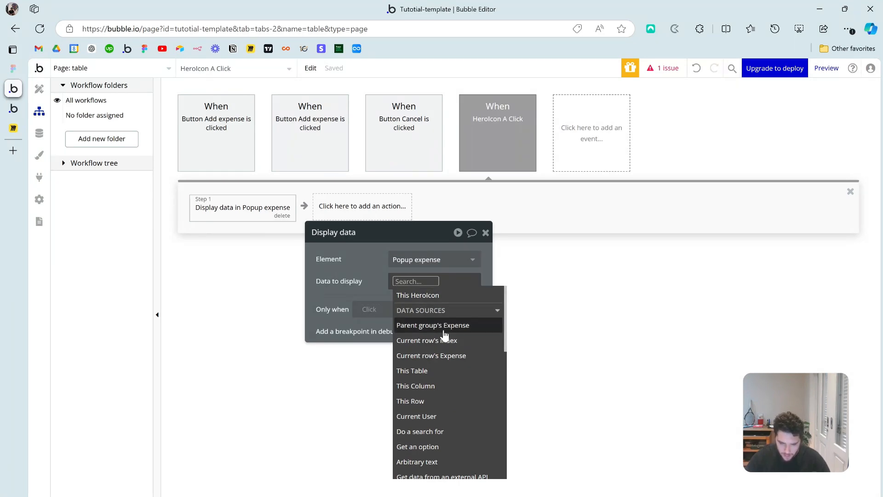
mouse_move(455, 359)
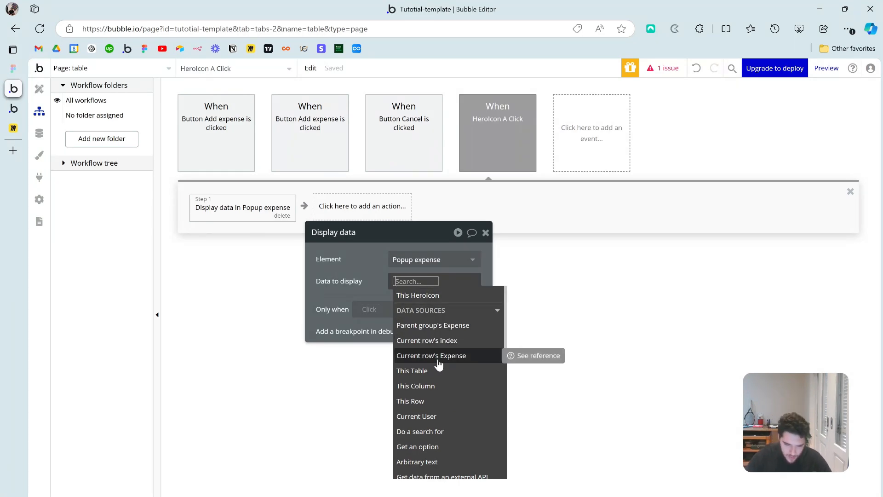
click(455, 356)
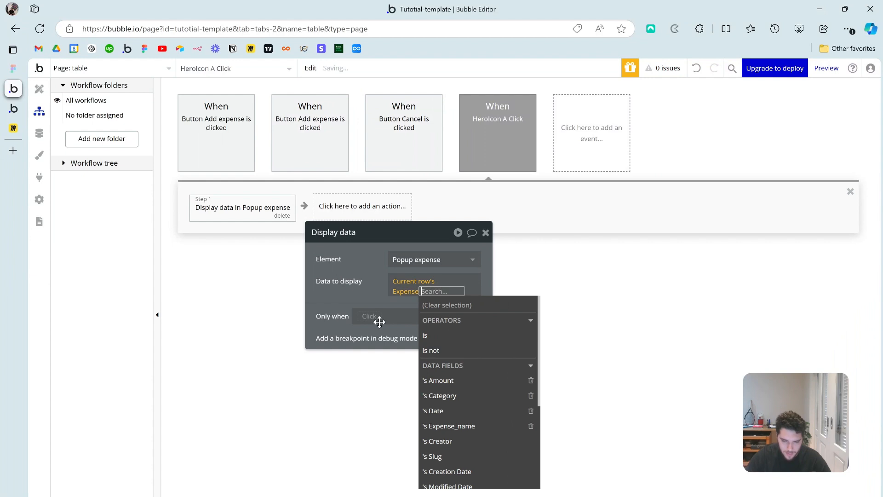
click(357, 271)
Step: Add a second workflow action that shows Popup expense
click(372, 215)
mouse_move(363, 386)
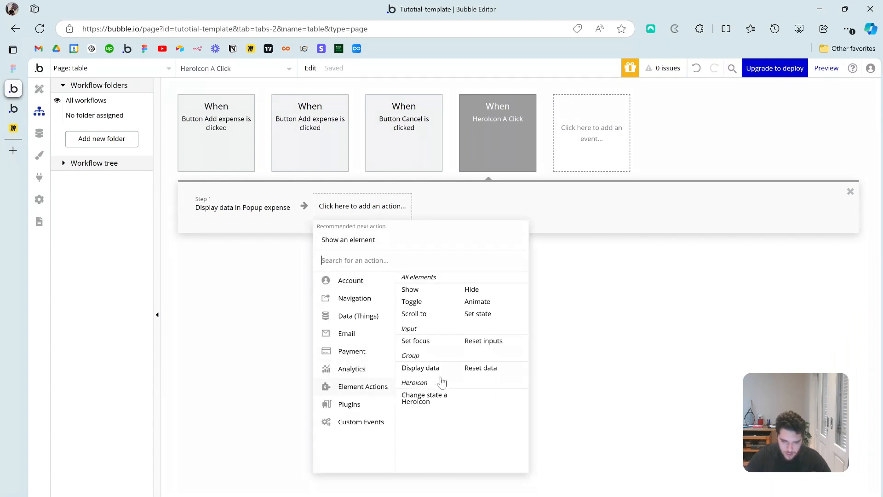
click(434, 291)
click(434, 259)
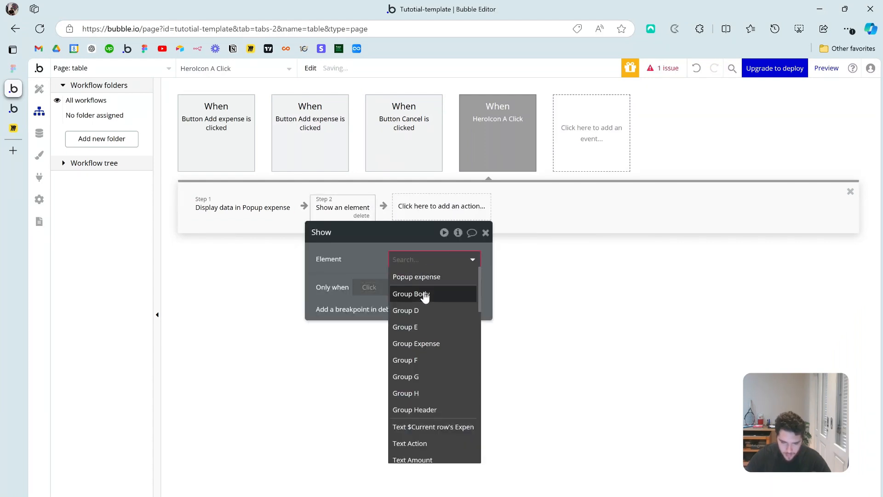
click(432, 276)
click(485, 233)
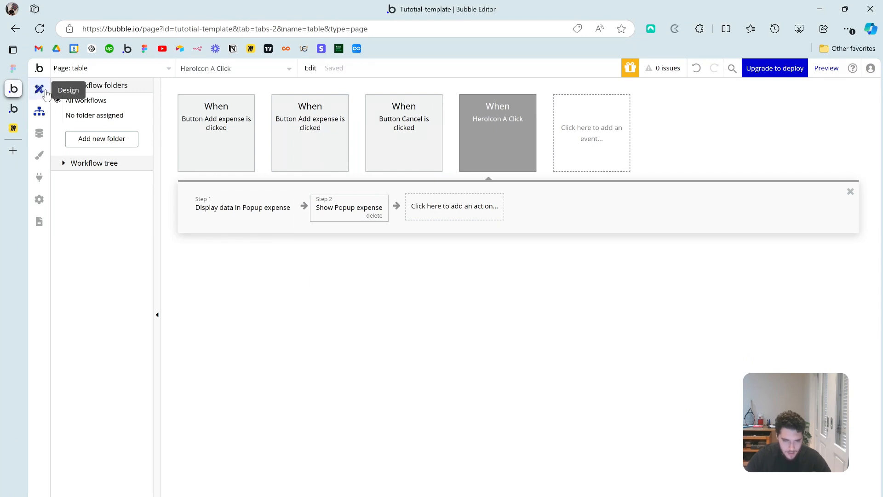
Step: Return to the page design and bring up Popup expense on the canvas
click(40, 89)
click(485, 233)
scroll(132, 209, up, 10)
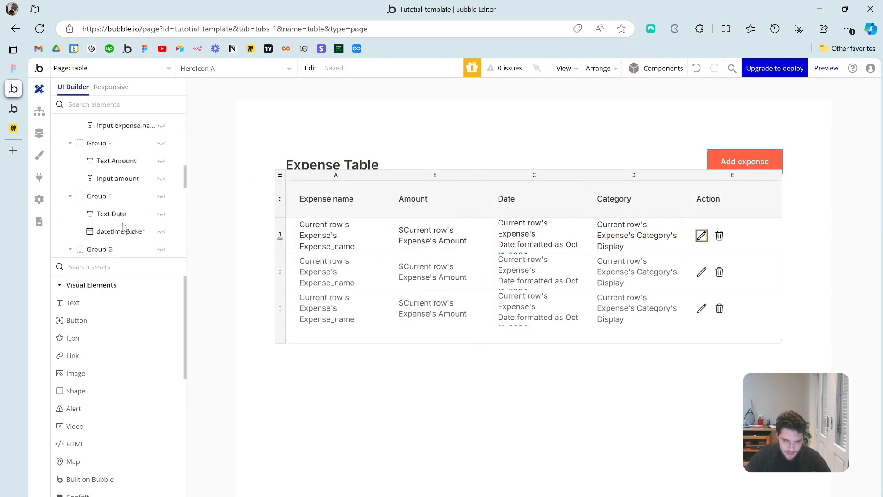
click(100, 175)
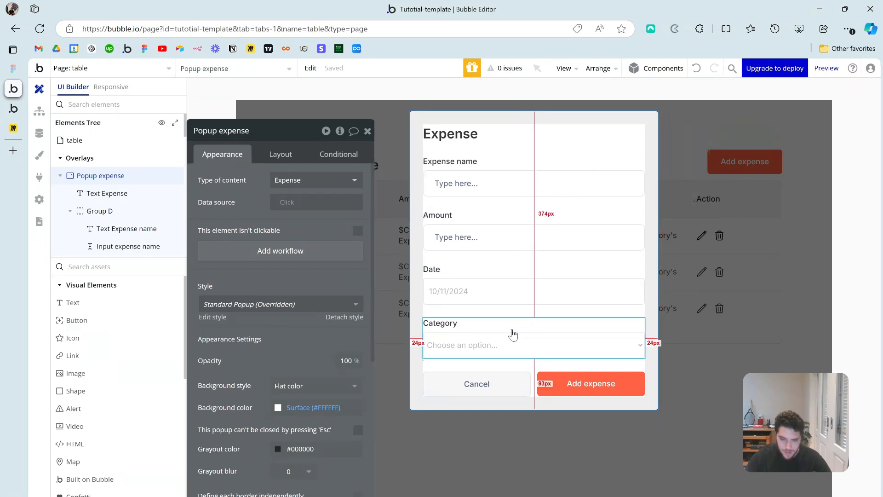
Step: Set the type of content of the popup's Expense name, Amount, Date and Category groups to Expense
click(506, 163)
shift+click(494, 216)
shift+click(499, 270)
shift+click(494, 322)
click(316, 181)
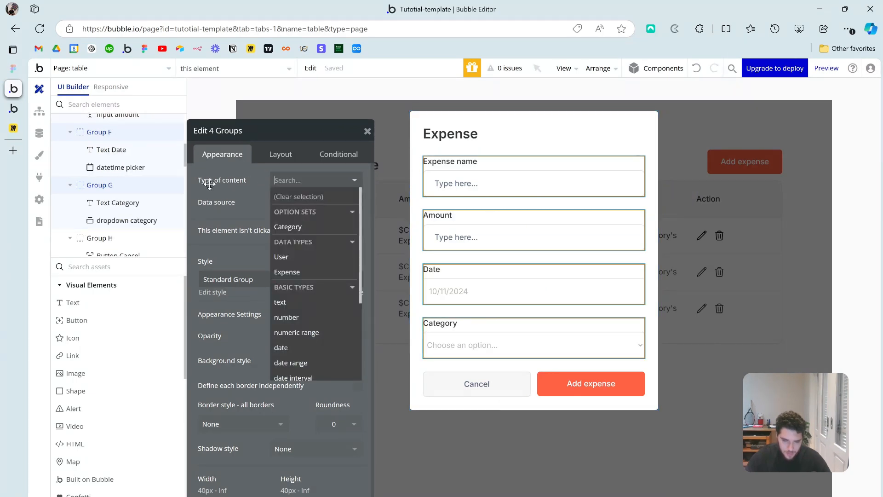
click(301, 273)
Step: Set the data source of the popup's Expense name group to Parent group's Expense
click(481, 204)
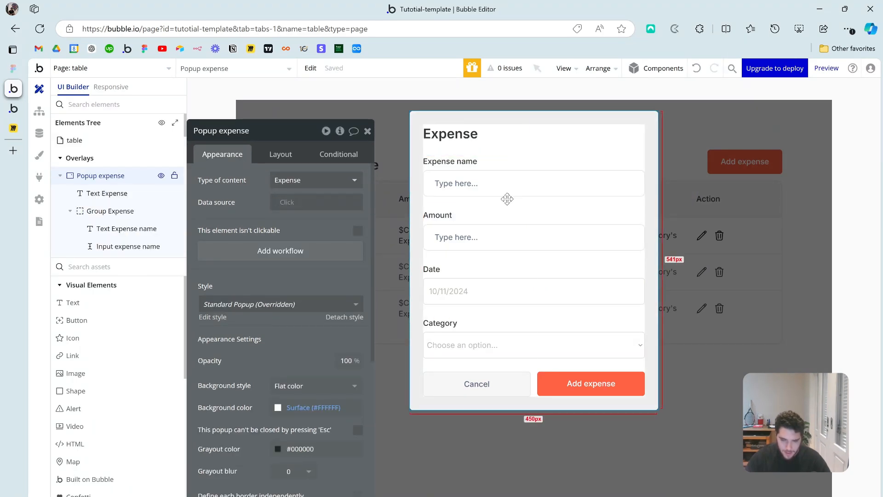
click(462, 190)
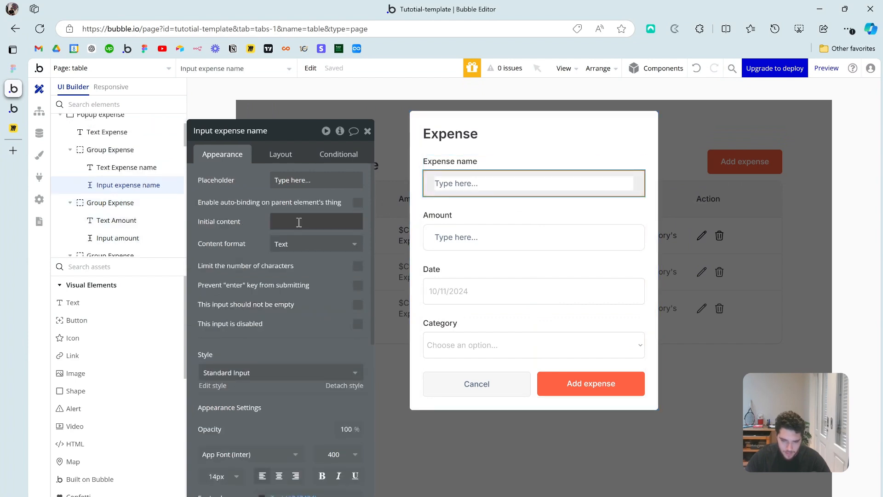
click(500, 165)
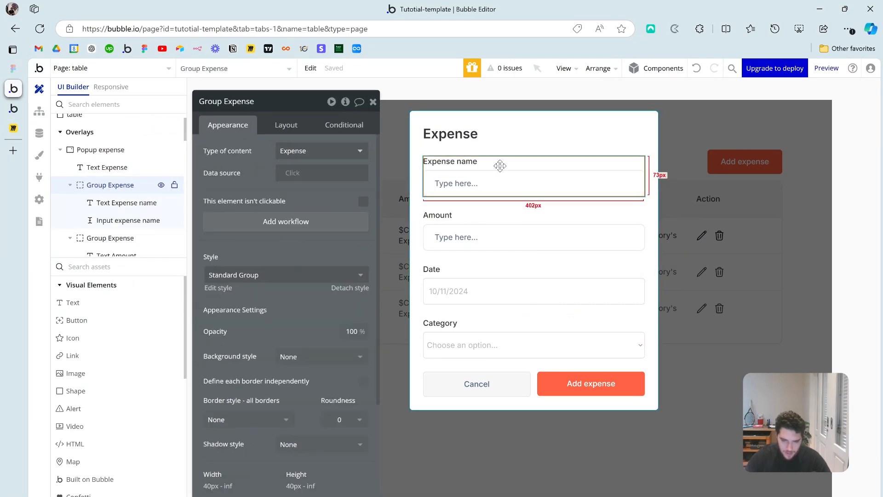
click(294, 174)
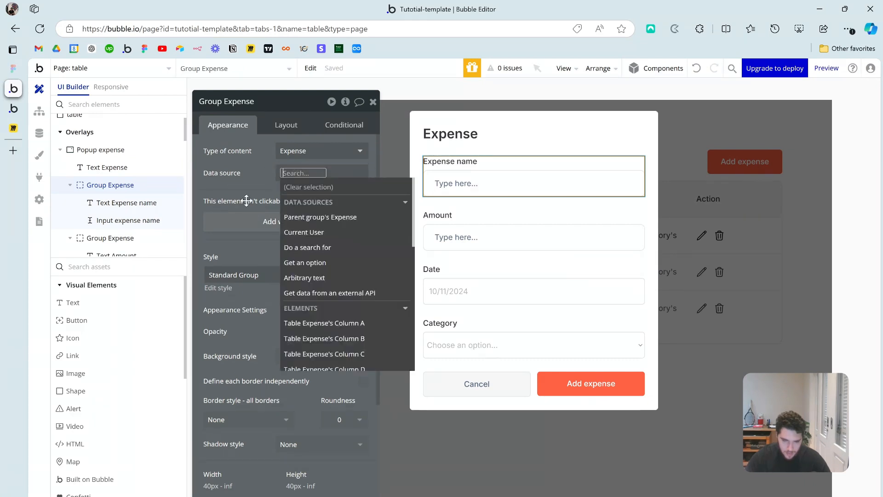
click(354, 217)
click(265, 202)
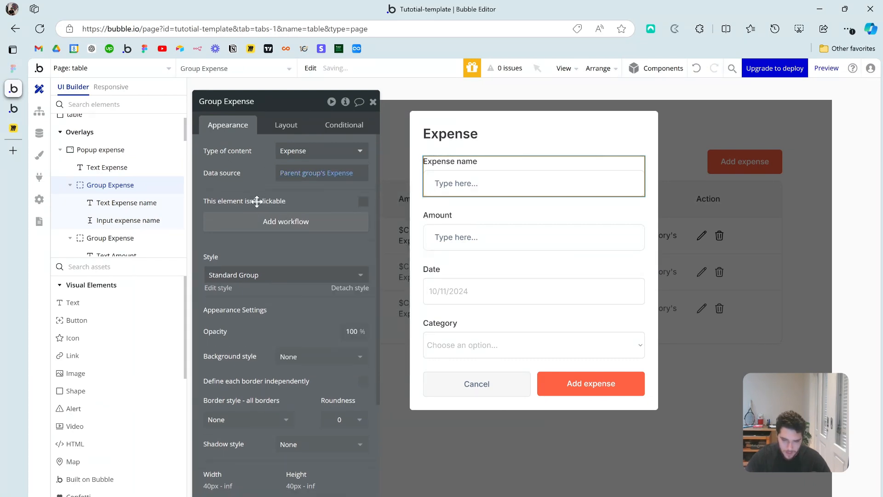
Step: Set the expense name input's initial content to Parent group's Expense's Expense_name
click(475, 187)
click(303, 193)
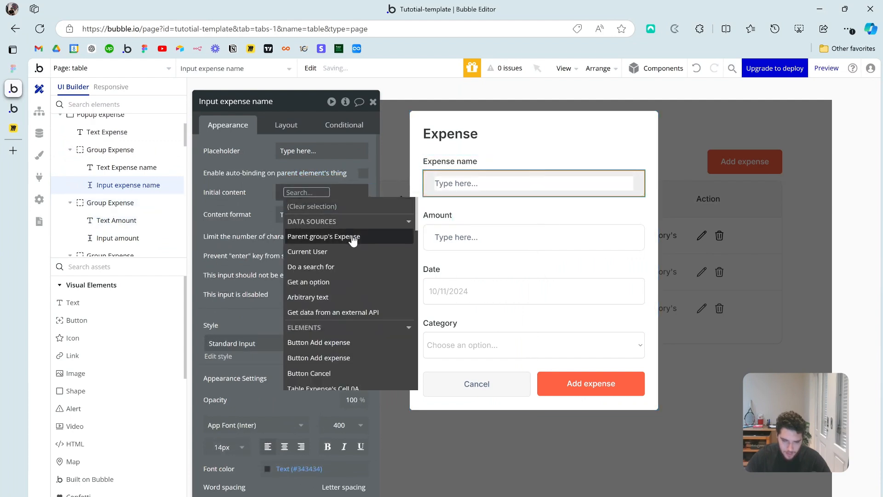
click(332, 238)
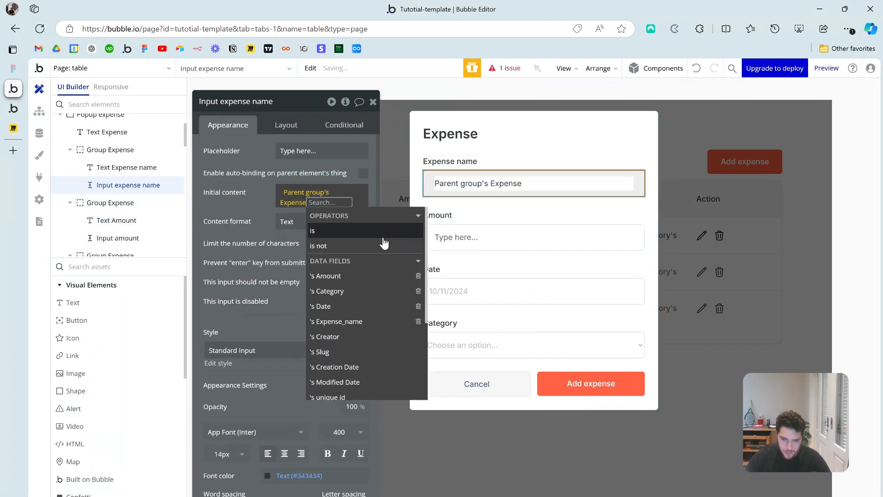
click(343, 320)
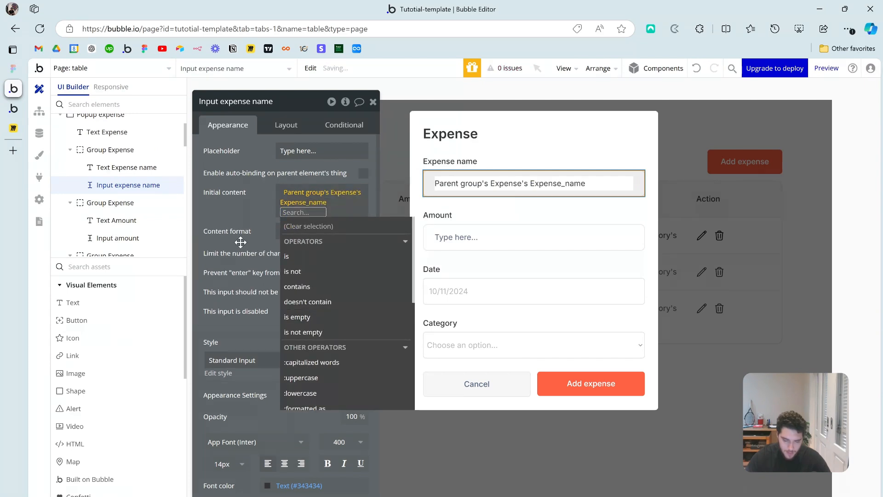
click(359, 246)
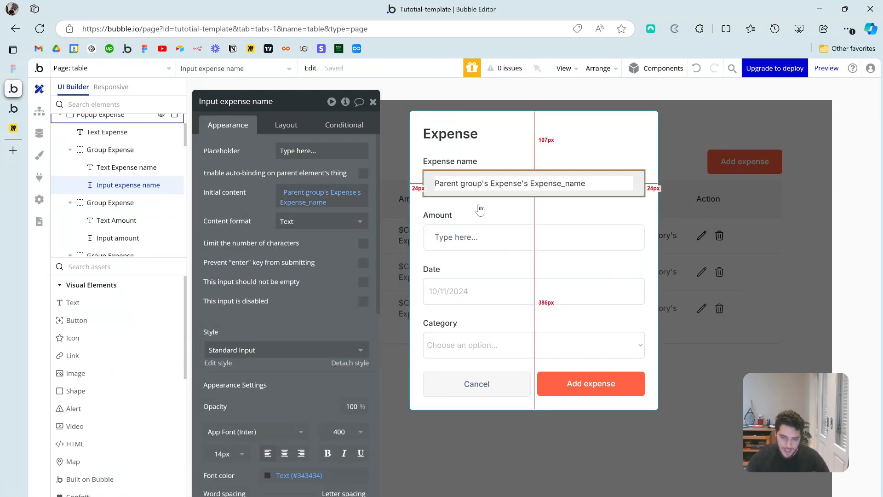
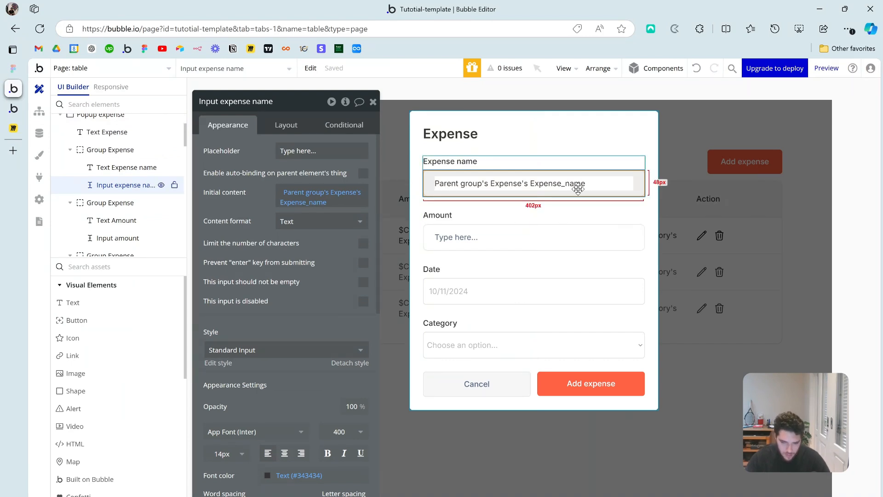
Step: Set the Amount group's data source to Parent group's Expense and its input's initial content to Parent group's Expense's Amount
click(488, 222)
click(284, 173)
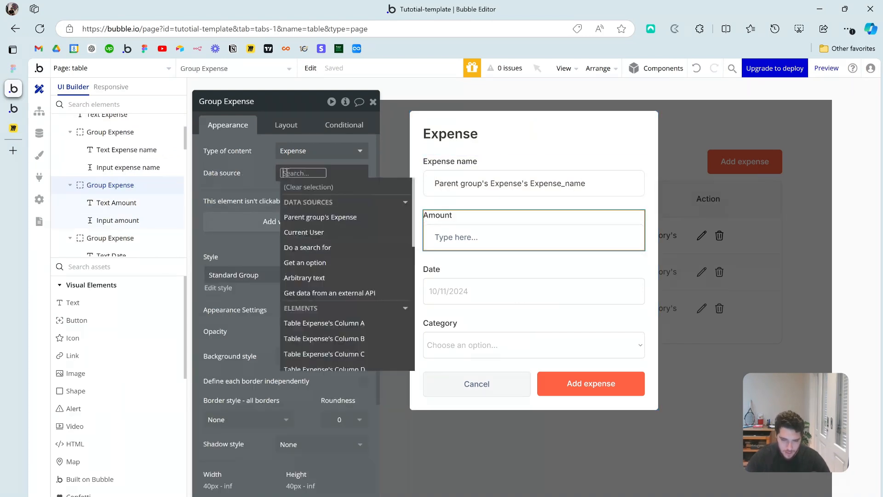
click(319, 217)
click(483, 237)
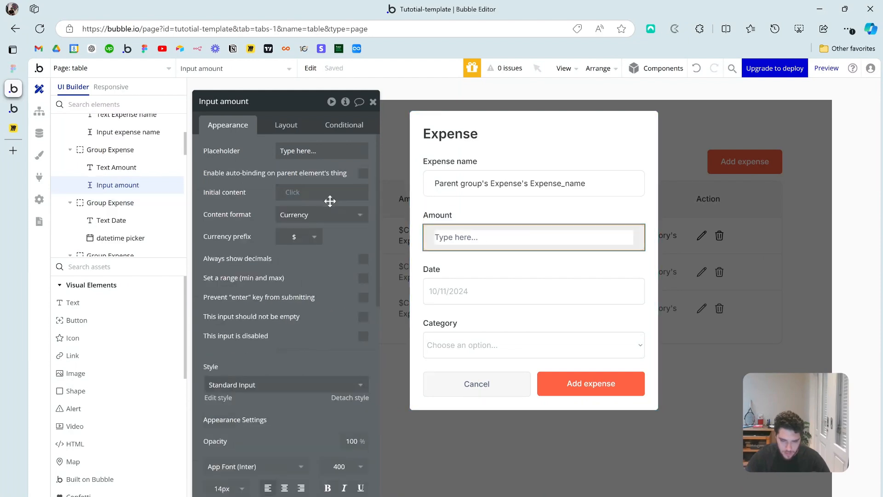
click(322, 192)
click(335, 233)
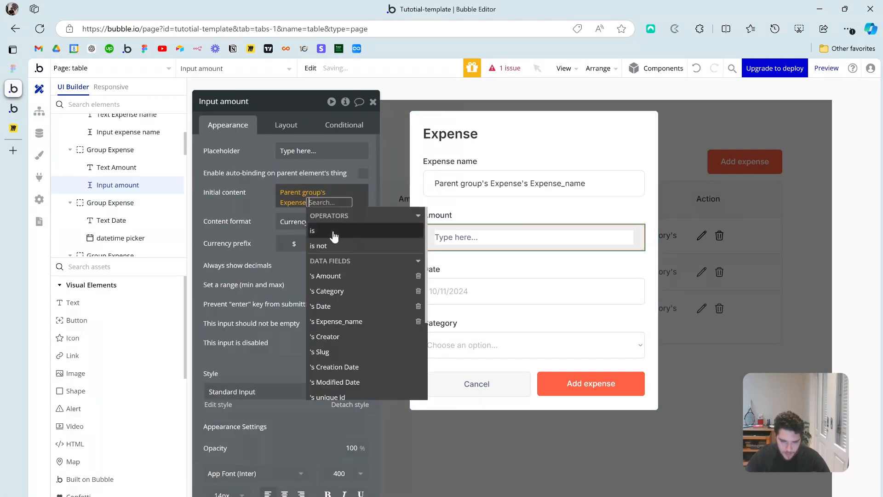
click(352, 275)
click(252, 219)
Step: Set the Date group's data source to Parent group's Expense and its date picker's initial content to Parent group's Expense's Date
click(473, 281)
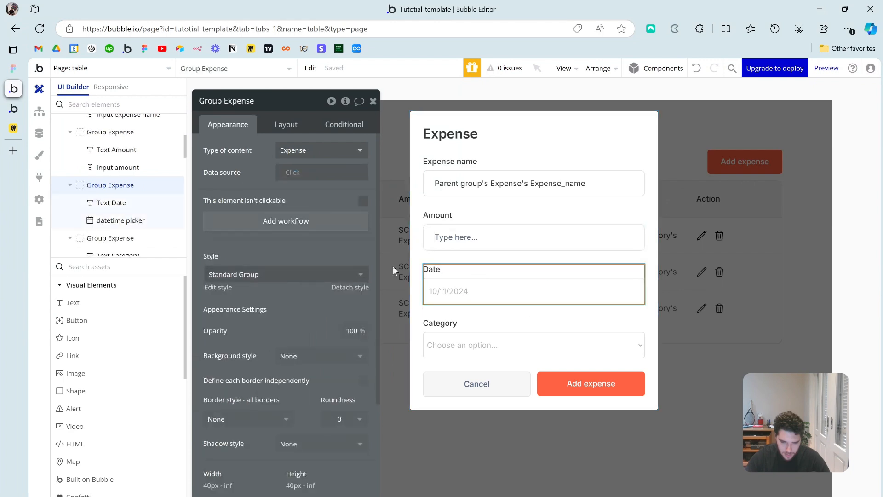
click(296, 172)
click(317, 215)
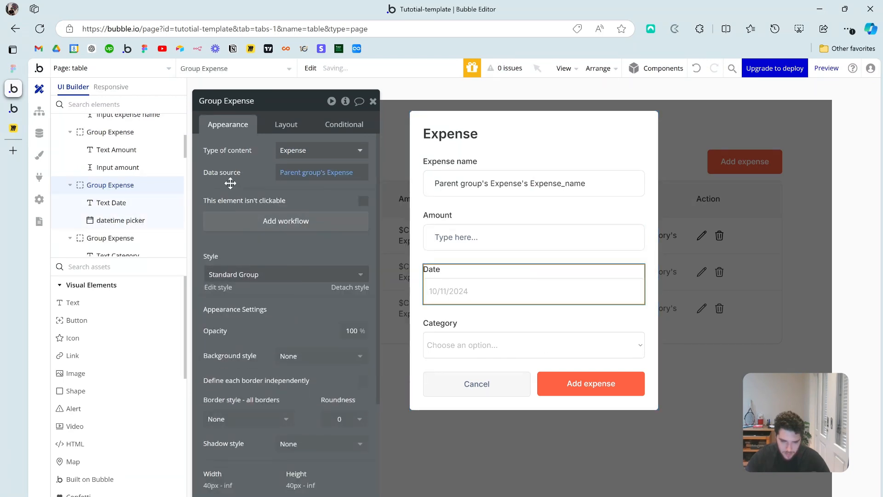
click(463, 299)
click(309, 192)
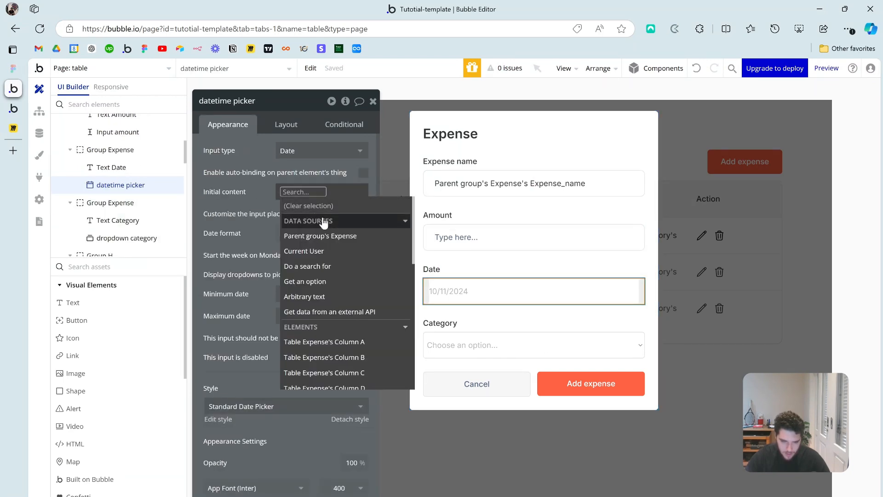
click(345, 235)
click(354, 305)
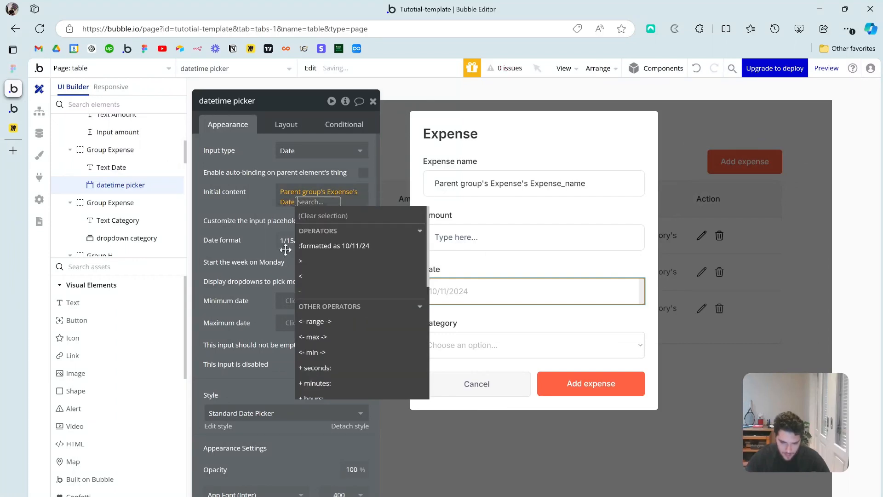
click(268, 211)
Step: Set the Category group's data source to Parent group's Expense and its dropdown's default value to Parent group's Expense's Category
click(517, 328)
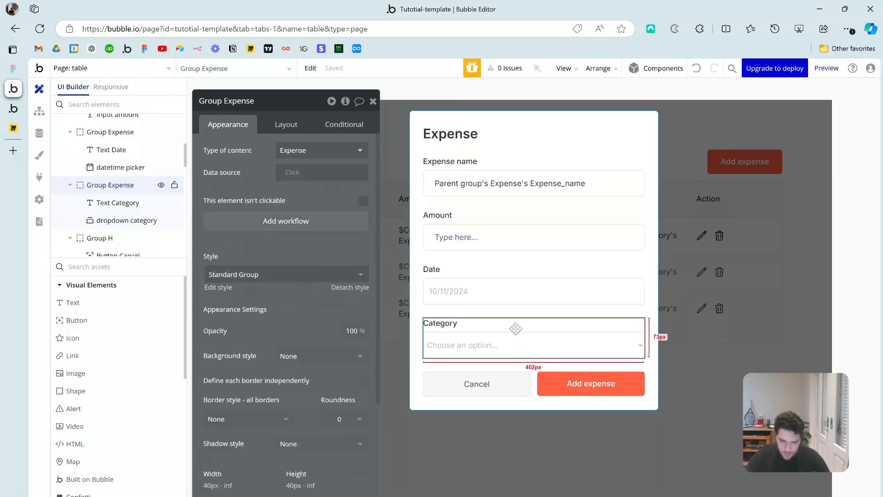
click(301, 182)
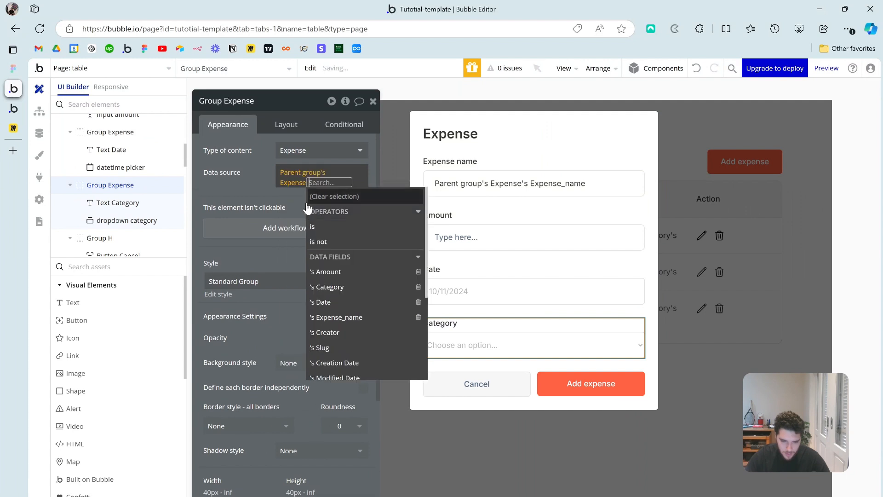
click(243, 193)
click(466, 346)
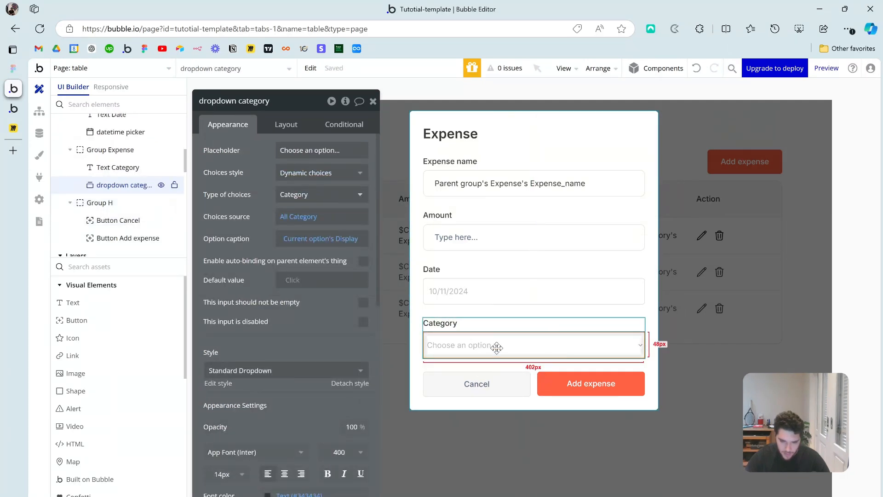
click(293, 280)
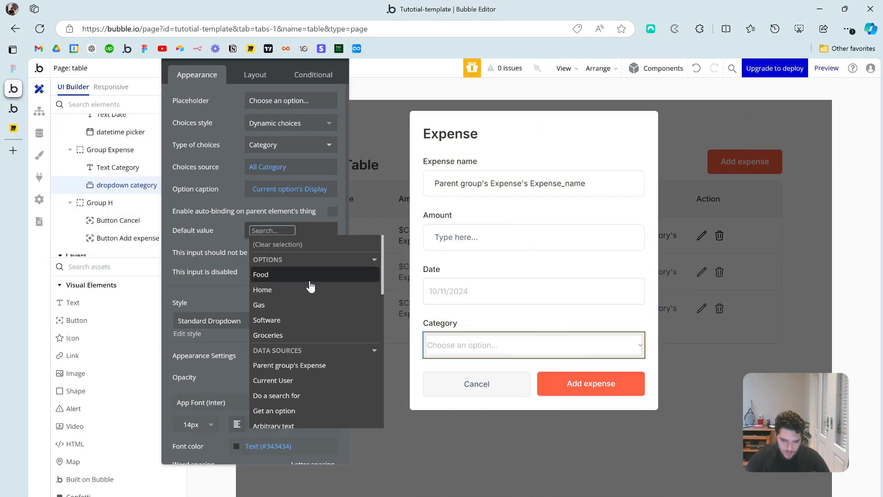
click(317, 368)
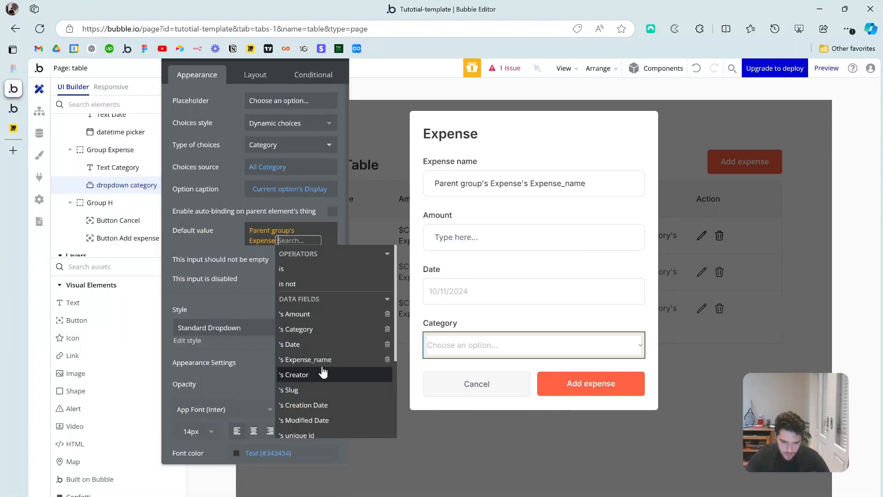
click(318, 332)
click(246, 275)
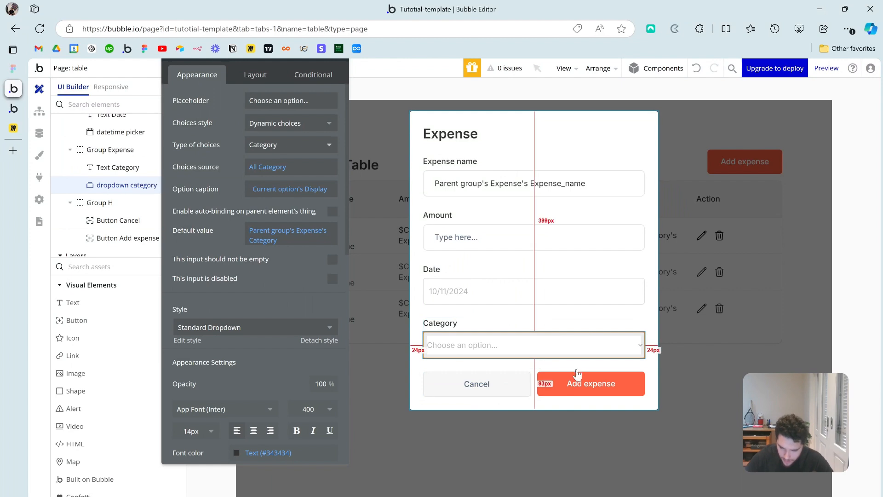
Step: Open the properties of the Add expense button inside the popup
click(589, 387)
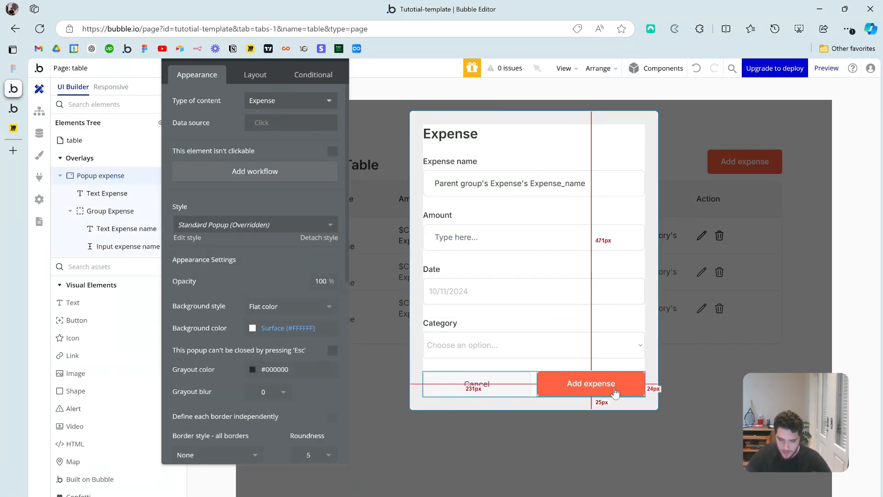
drag(317, 198, 298, 244)
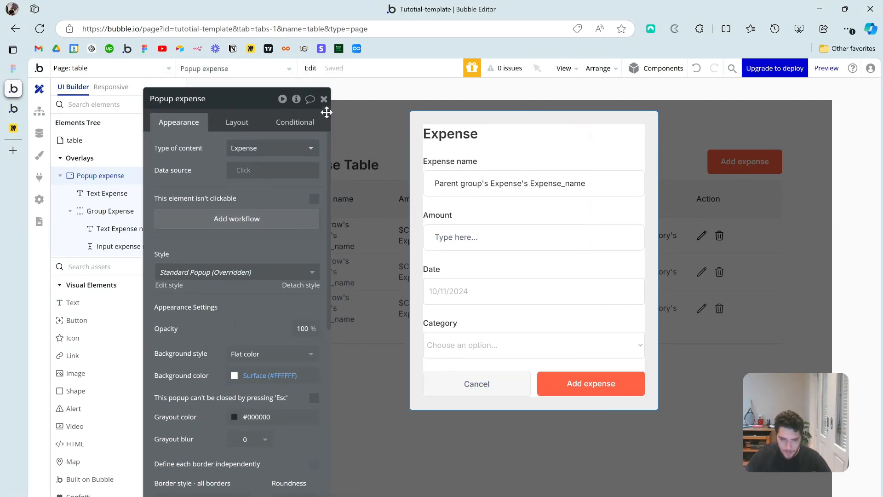
click(324, 99)
click(608, 390)
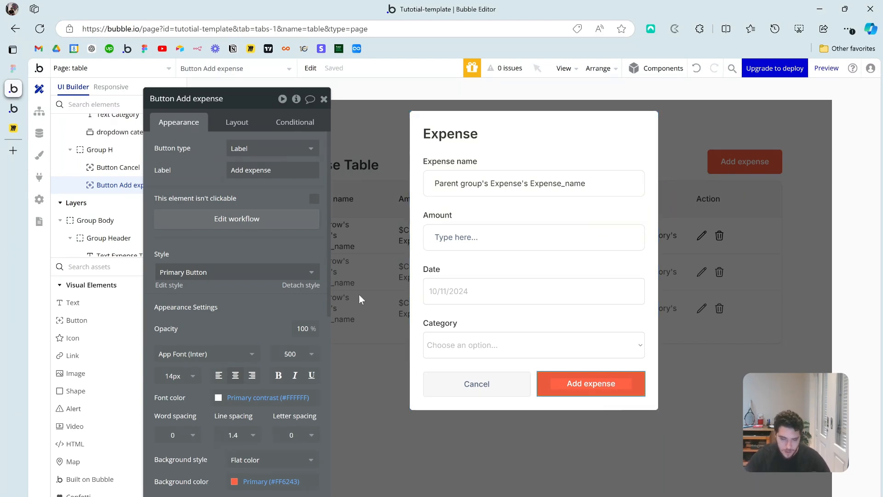
Step: Open the click workflow of the popup's Add expense button and bring up its event settings
click(220, 226)
mouse_move(206, 131)
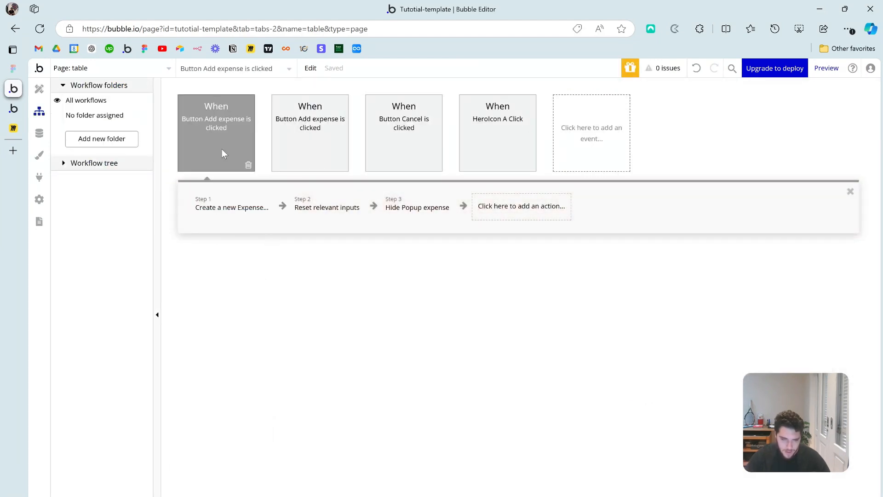
click(220, 145)
click(217, 211)
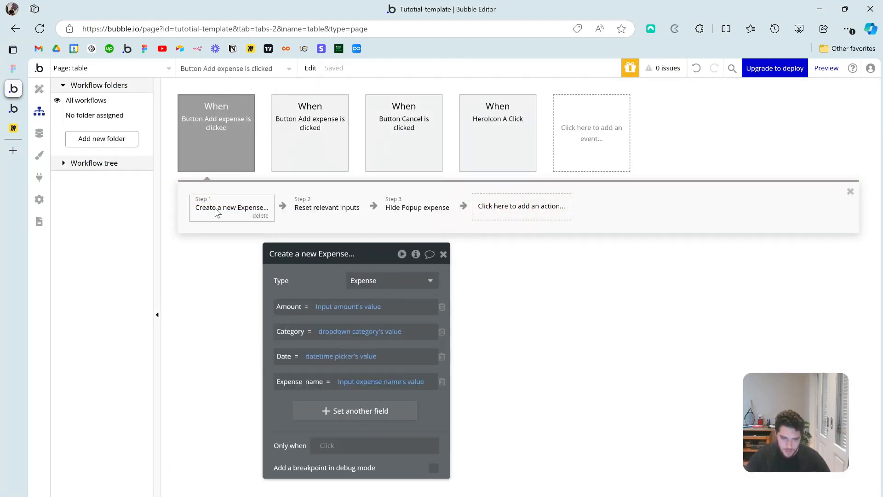
click(205, 125)
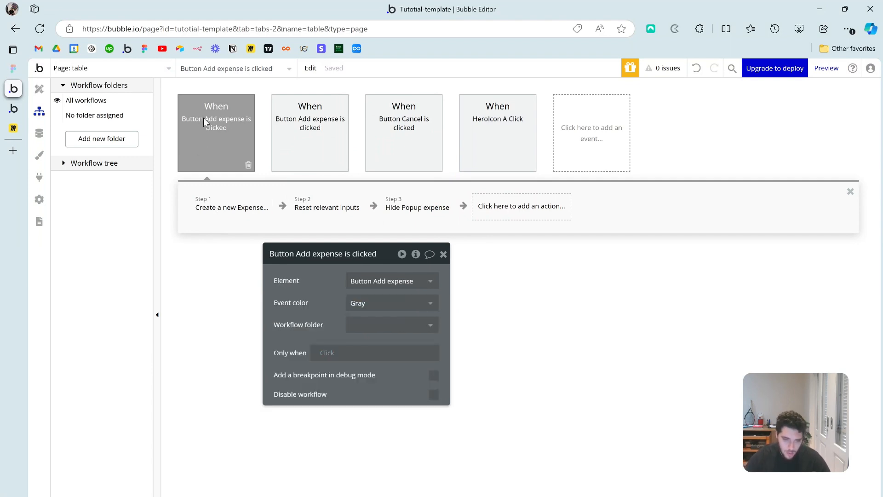
Step: Restrict the popup's Add expense click event to run only when Popup expense's Expense is empty
click(349, 352)
drag(306, 296, 298, 308)
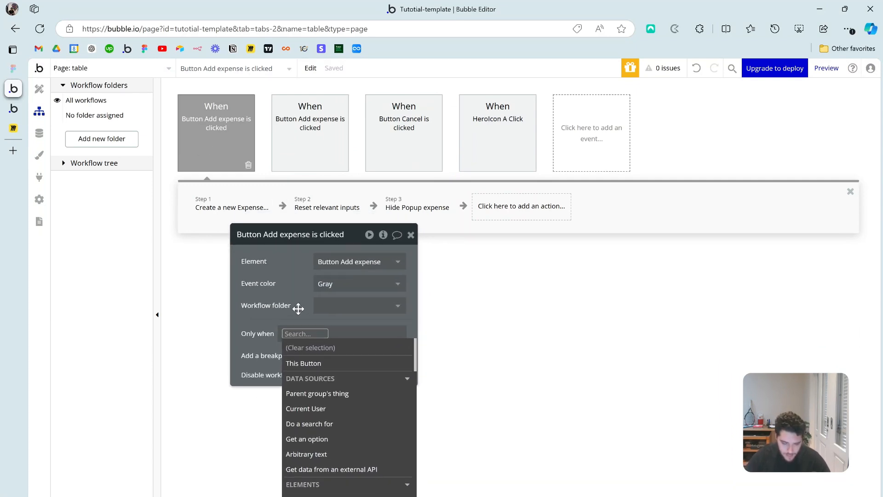
text(re)
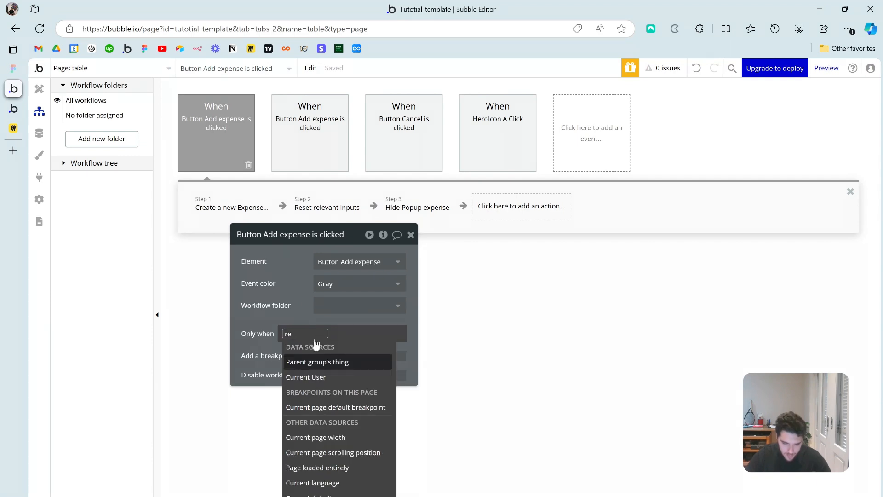
key(BackSpace)
key(BackSpace)
text(e)
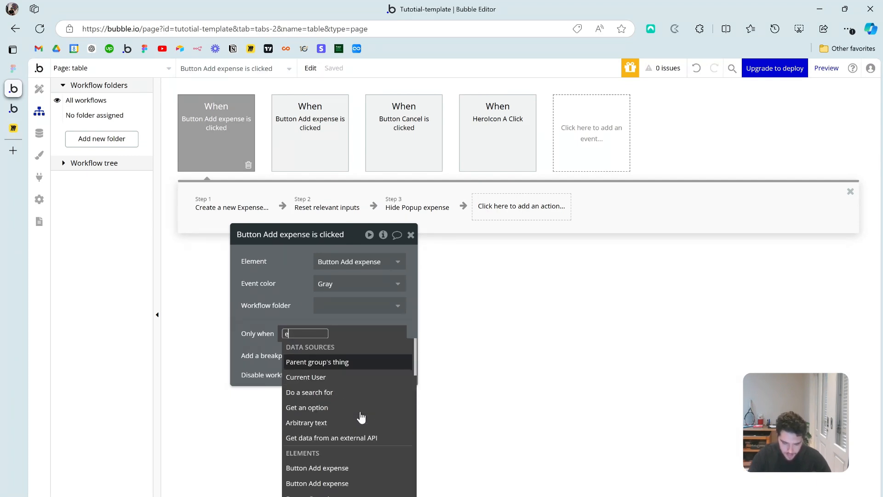
key(BackSpace)
text(pop)
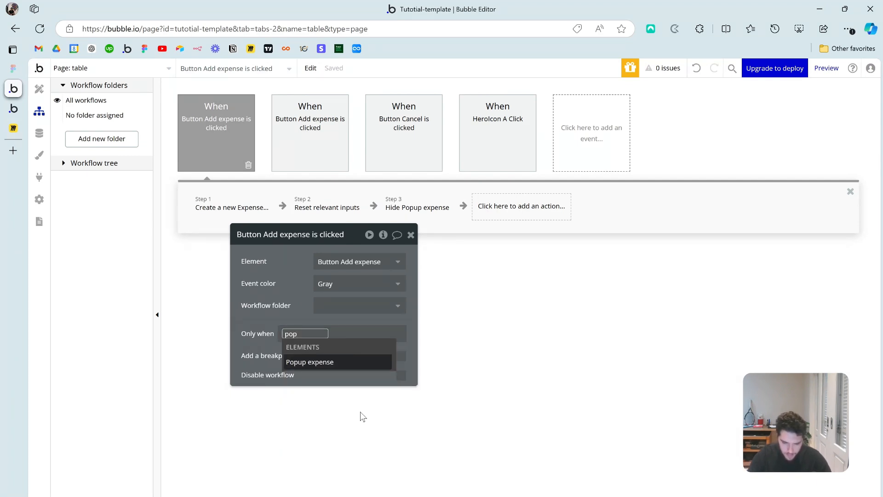
click(340, 362)
drag(282, 315, 254, 352)
click(339, 398)
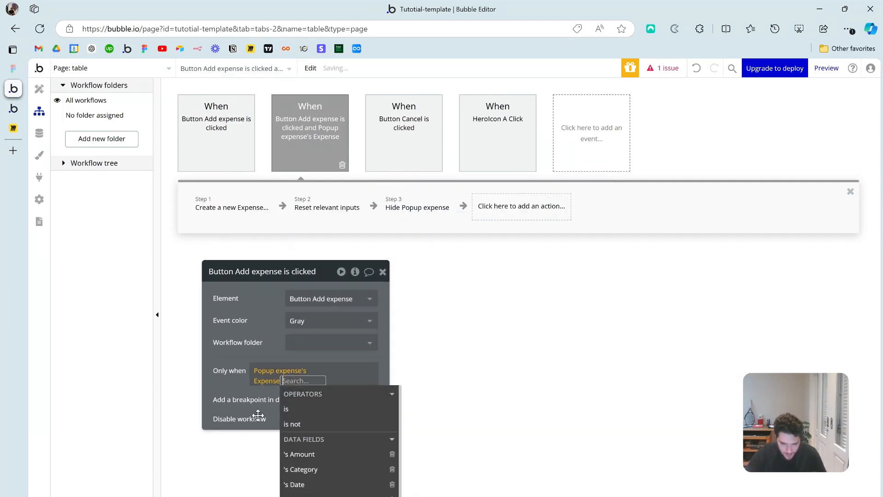
scroll(334, 455, down, 5)
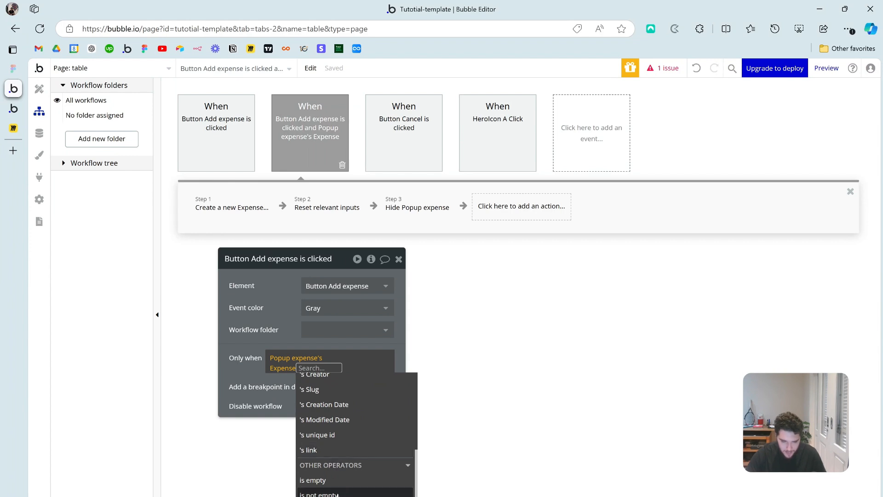
click(340, 482)
click(258, 395)
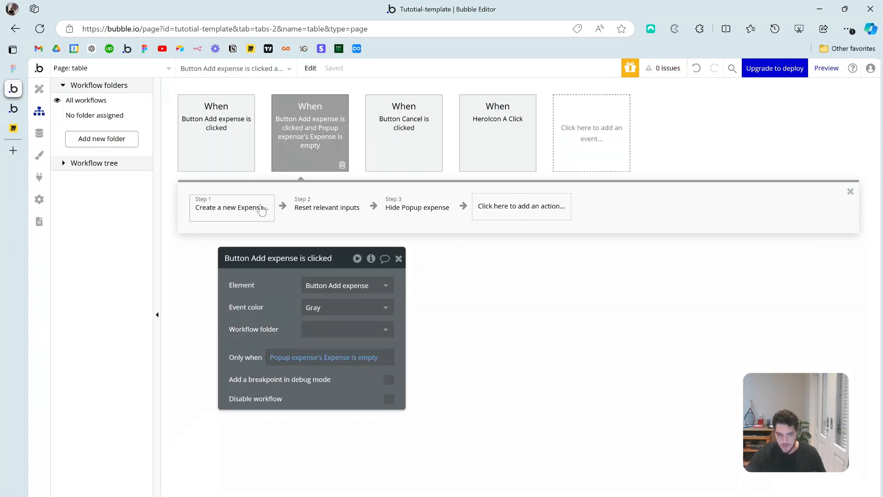
Step: Set the conditional Add expense event's color to Red and duplicate the event with its actions
click(348, 307)
click(354, 356)
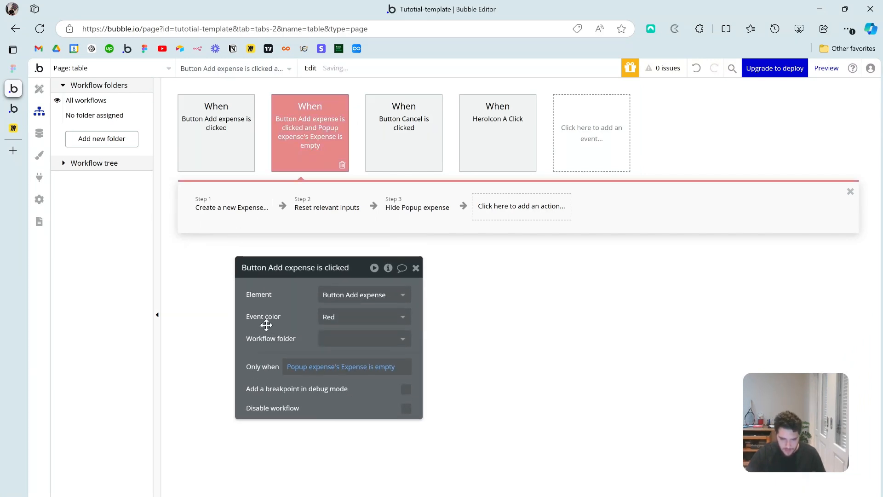
right_click(304, 138)
click(351, 198)
right_click(321, 139)
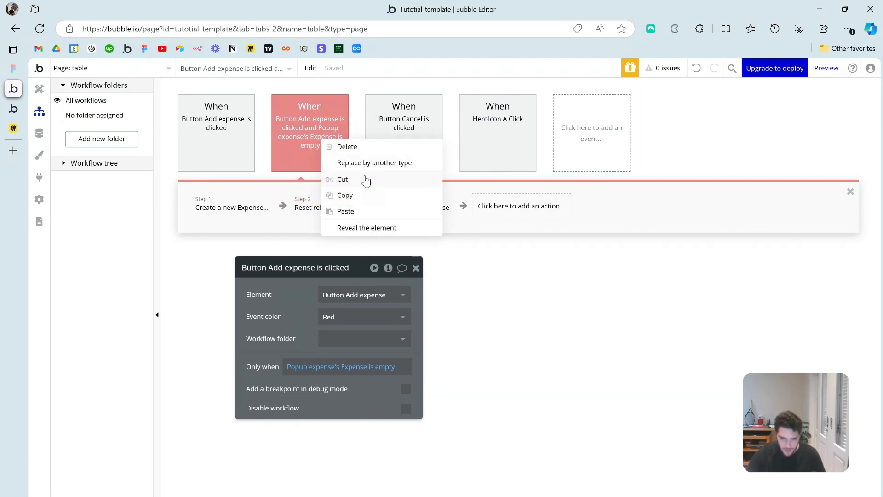
click(363, 211)
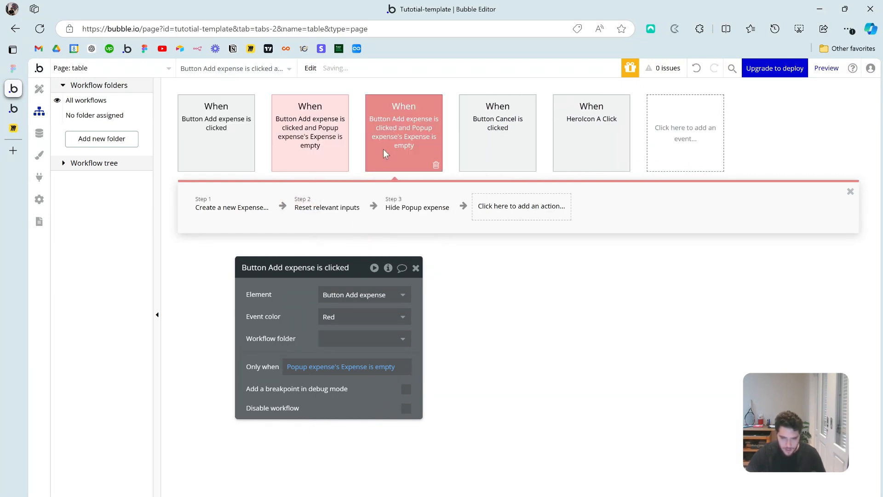
Step: Change the duplicated event's condition to Popup expense's Expense is not empty
drag(297, 348, 327, 343)
click(328, 361)
click(401, 365)
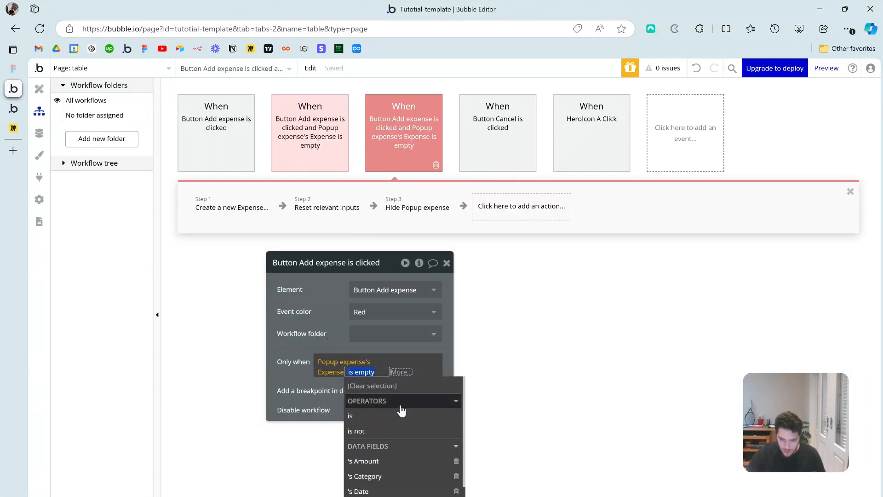
click(395, 431)
click(317, 337)
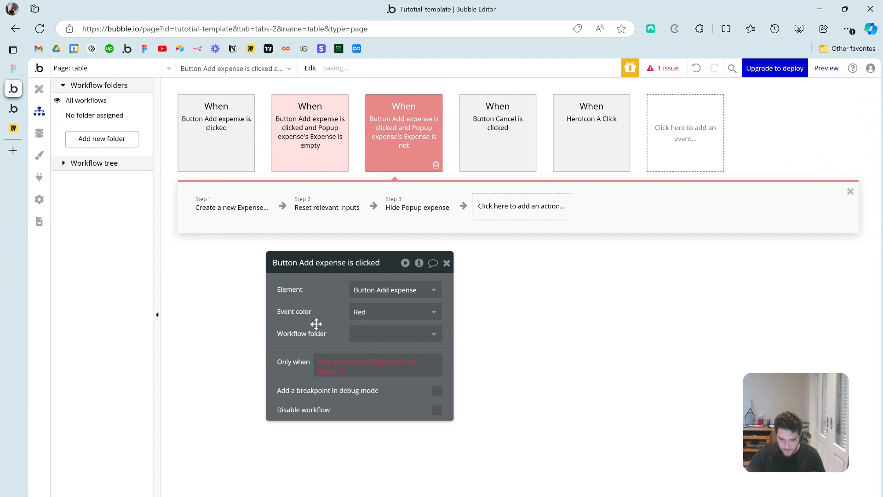
drag(316, 325, 350, 333)
click(355, 380)
click(437, 371)
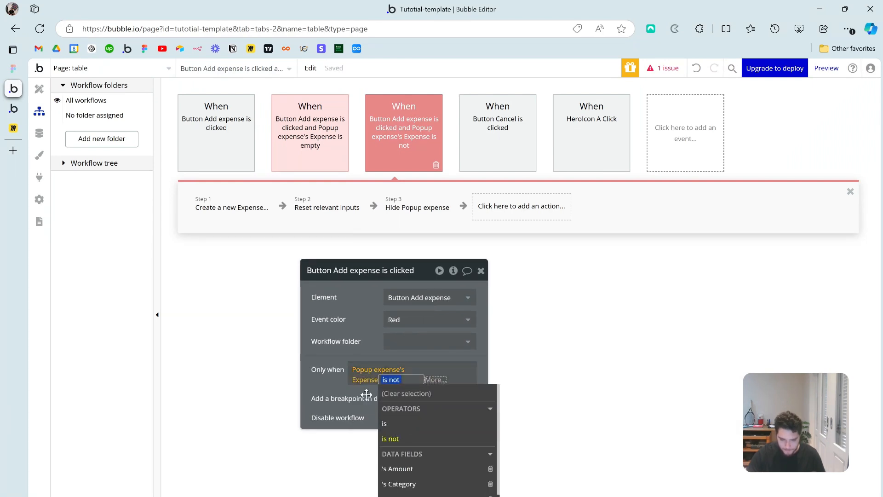
scroll(404, 386, down, 2)
click(424, 419)
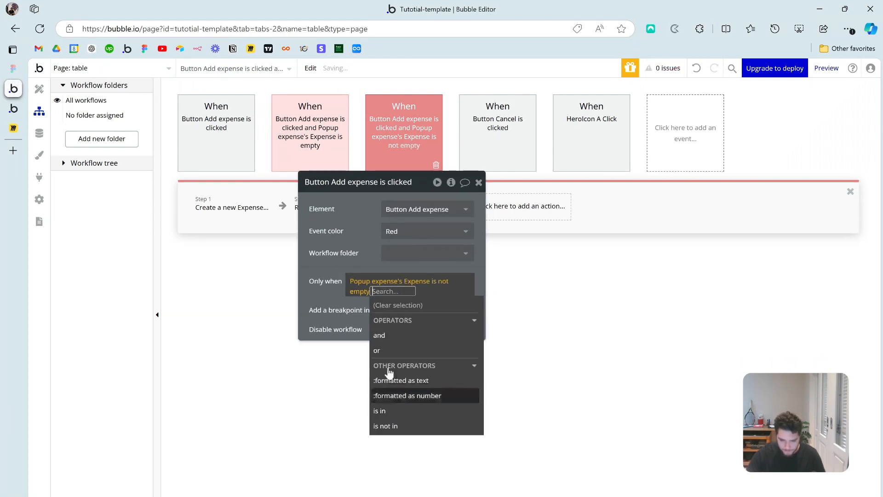
click(340, 235)
drag(339, 234, 373, 299)
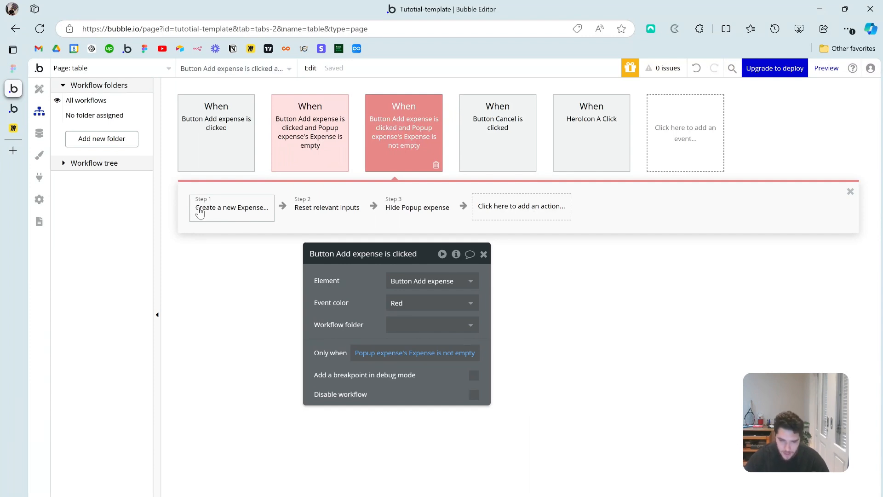
Step: Replace the duplicated workflow's Create a new Expense action with a Make changes to thing action as its first step
click(513, 212)
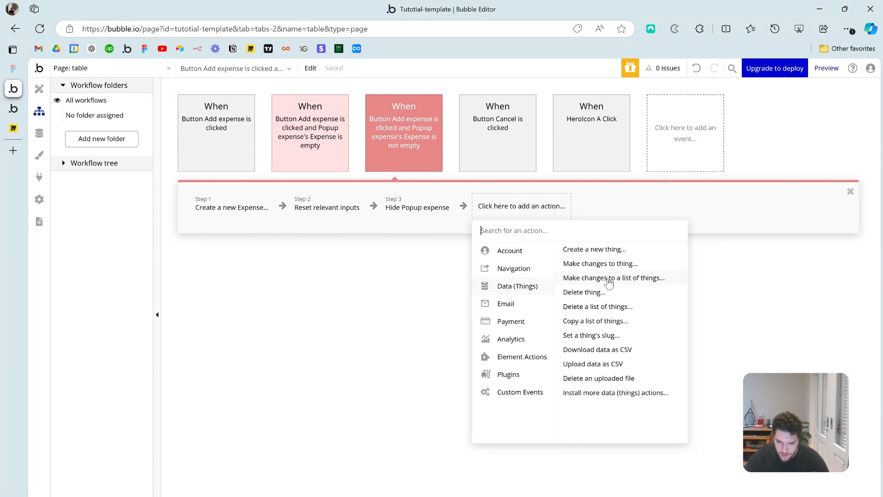
click(609, 272)
drag(517, 215, 329, 211)
click(329, 210)
click(229, 211)
click(262, 215)
click(225, 211)
Step: Set the popup's button group to content type Expense with Parent group's Expense as its data source
click(403, 280)
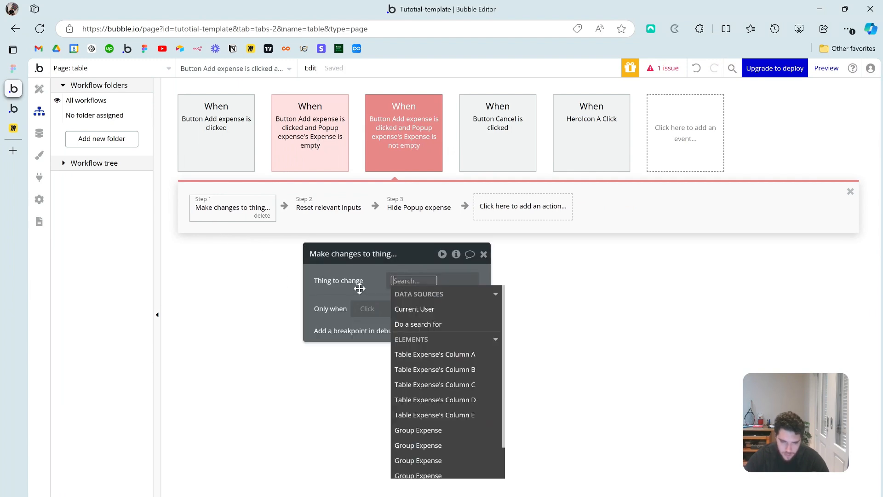
drag(361, 289, 349, 280)
click(39, 89)
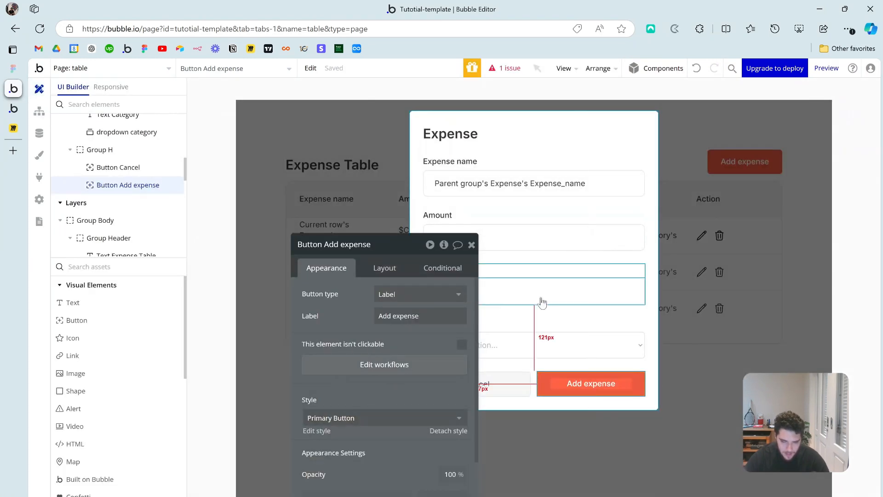
click(533, 384)
drag(414, 345, 305, 312)
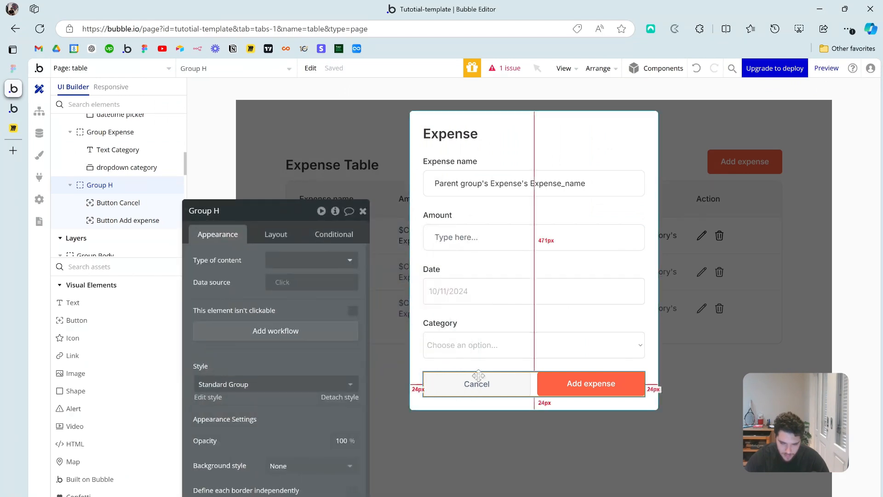
click(310, 259)
text(ex)
click(305, 292)
click(287, 282)
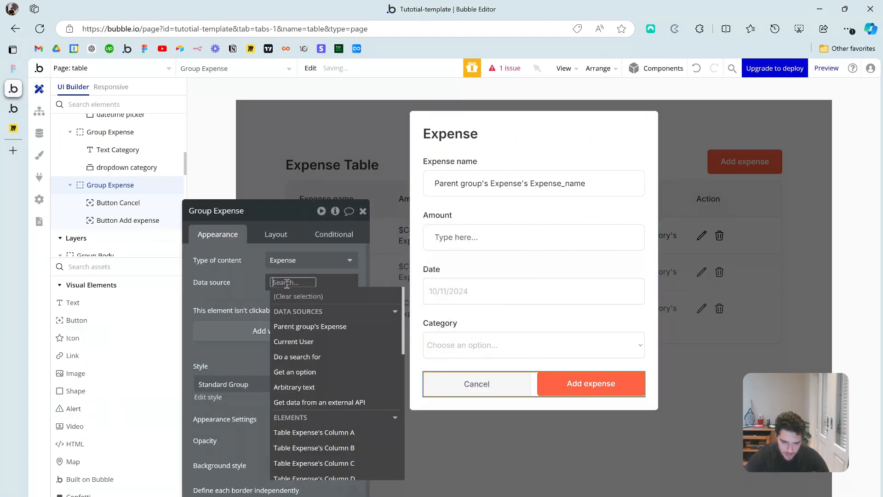
click(335, 327)
Step: In the is-not-empty Add expense workflow, set the Make changes action's thing to change to Parent group's Expense
click(603, 391)
click(283, 332)
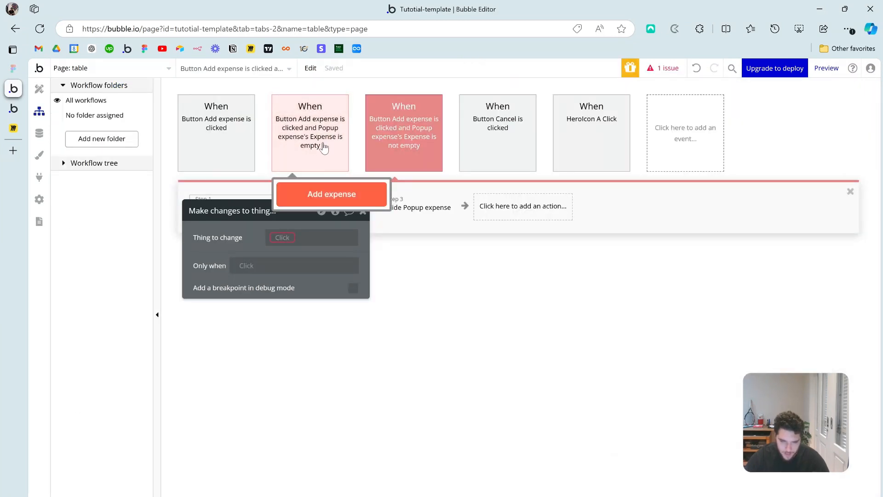
click(408, 146)
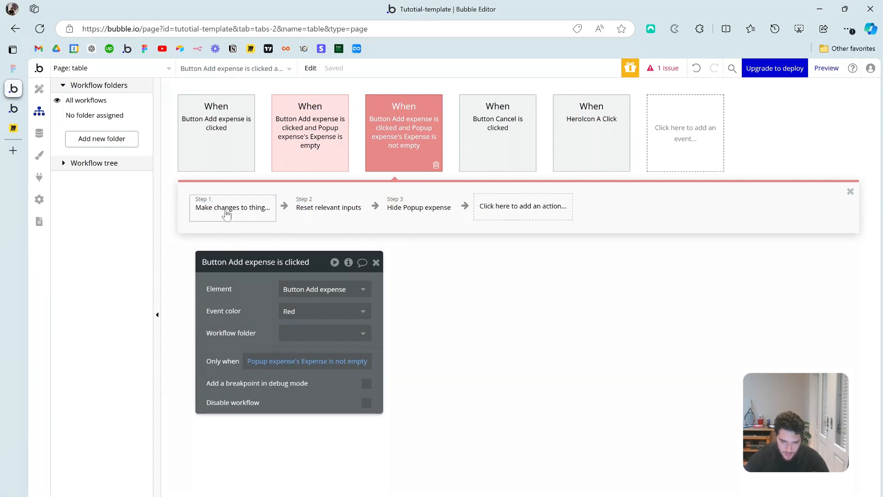
click(494, 211)
click(191, 203)
click(317, 288)
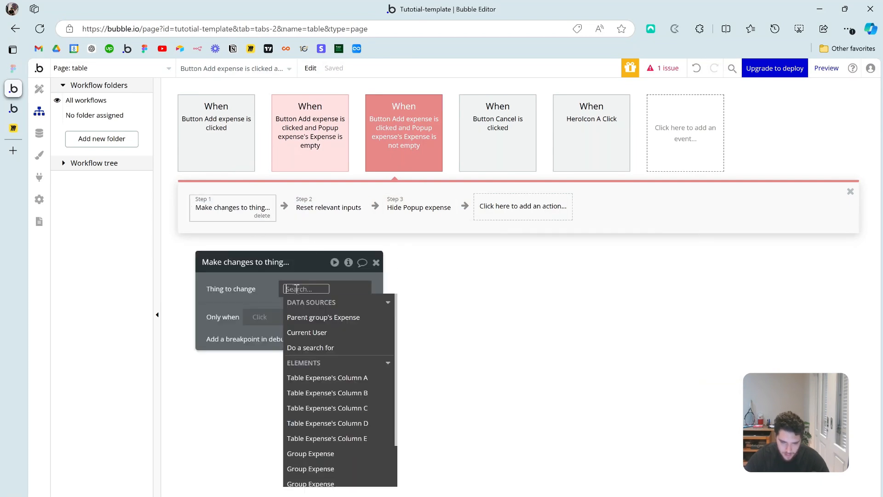
click(363, 310)
click(280, 293)
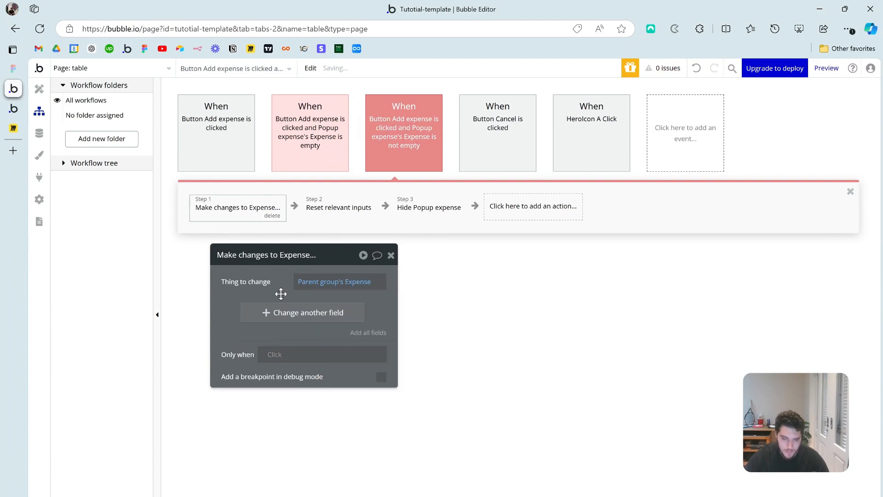
Step: Add all Expense fields to the Make changes action and set Amount to Input amount's value
click(362, 338)
click(255, 307)
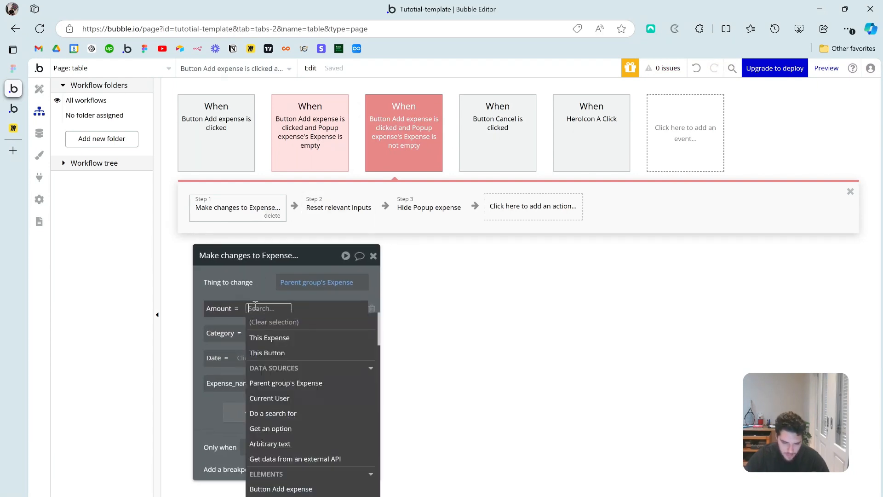
text(amou)
click(322, 336)
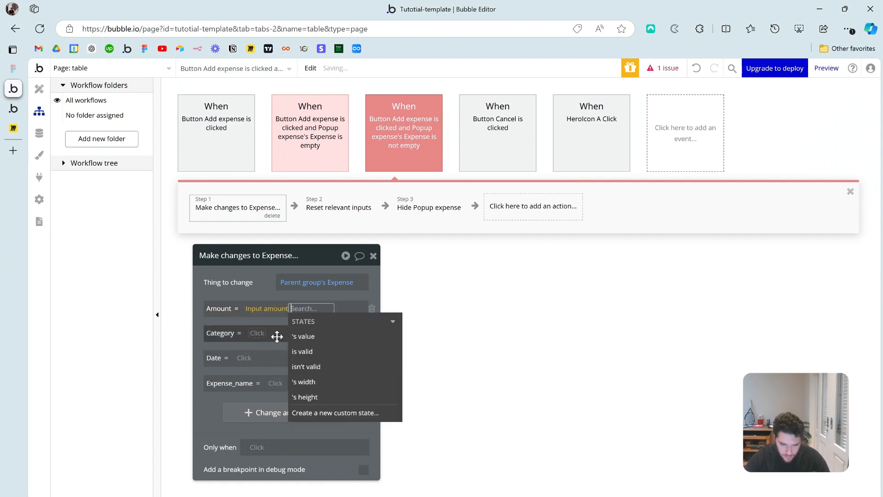
click(321, 335)
Step: Set the action's Category to dropdown category's value and its Date to datetime picker's value
click(257, 333)
text(cate)
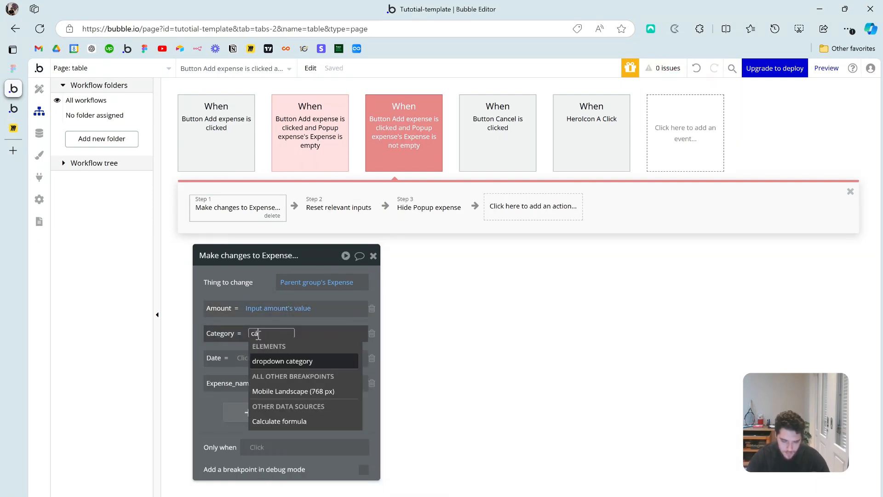
click(285, 360)
click(327, 361)
click(260, 286)
click(244, 349)
text(date)
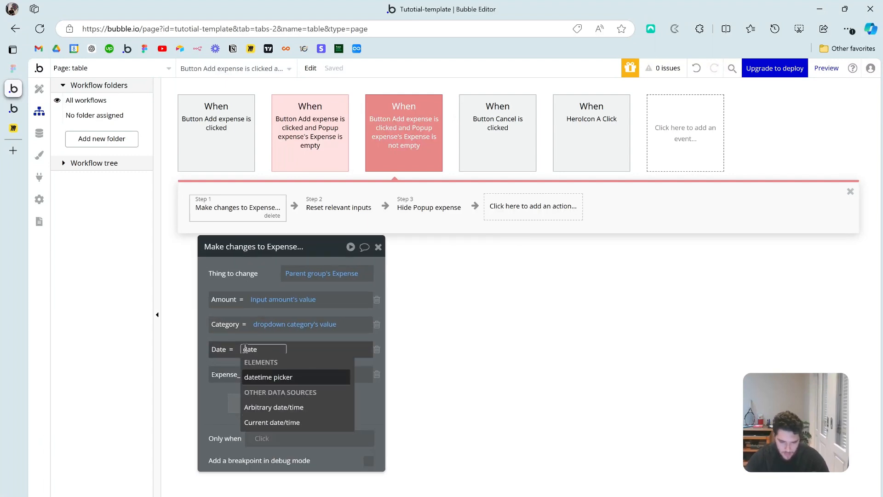
click(277, 377)
click(335, 382)
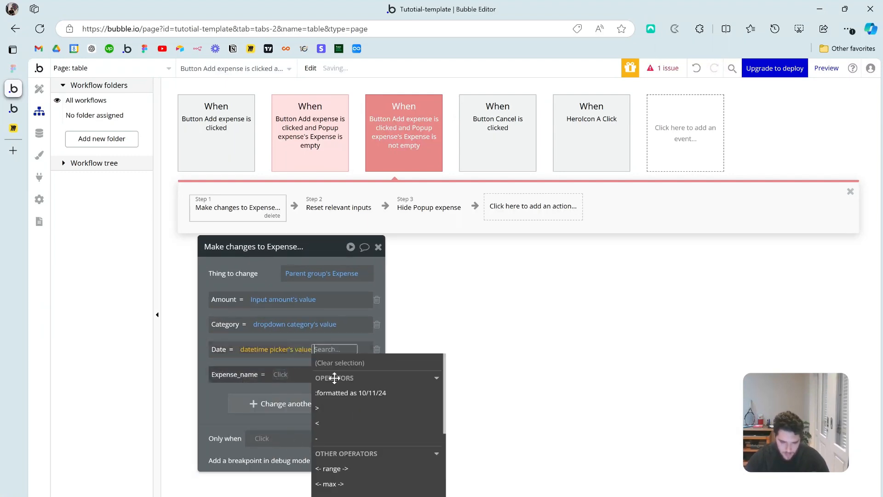
click(267, 353)
Step: Set the action's Expense_name field to Input expense name's value
click(278, 374)
text(expense)
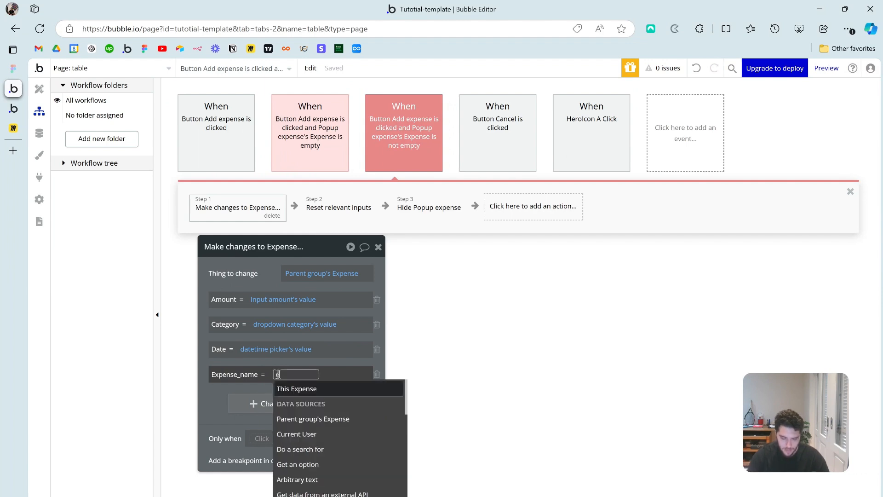
key(BackSpace)
key(BackSpace)
key(BackSpace)
key(BackSpace)
text(nam)
click(339, 403)
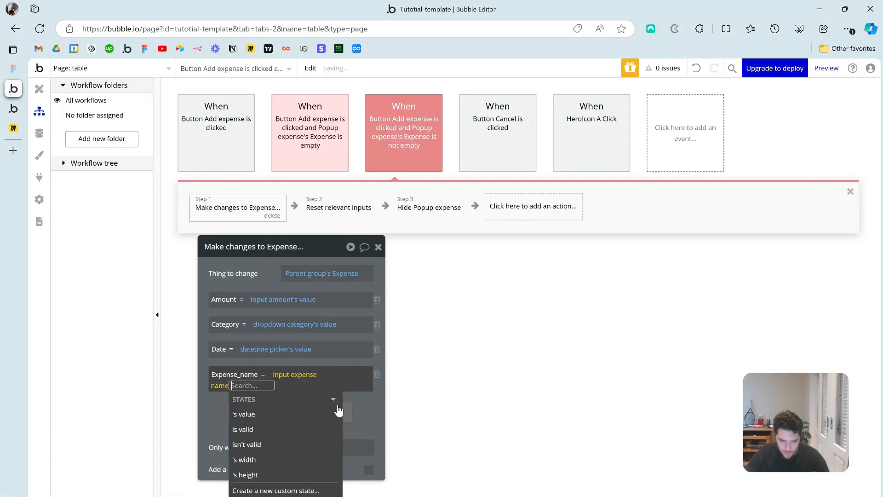
click(318, 412)
click(263, 276)
drag(263, 277, 292, 302)
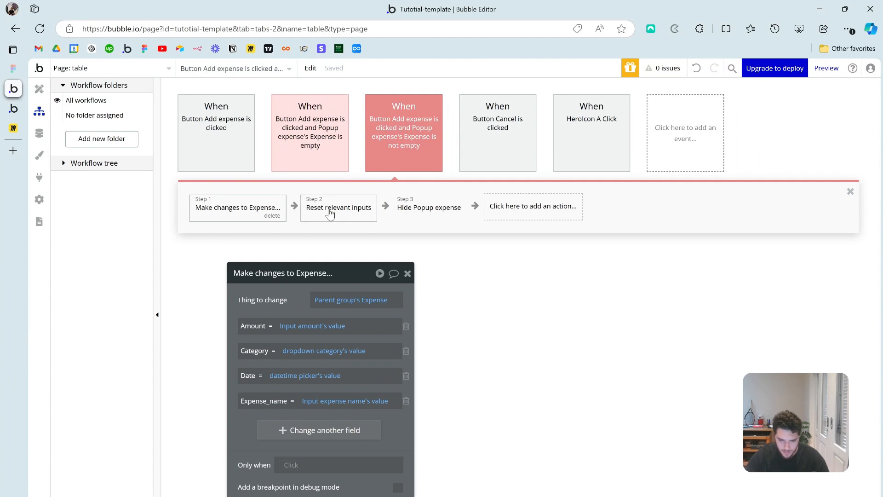
Step: Add a Reset data action for Popup expense between the Reset relevant inputs and Hide Popup expense steps
click(534, 210)
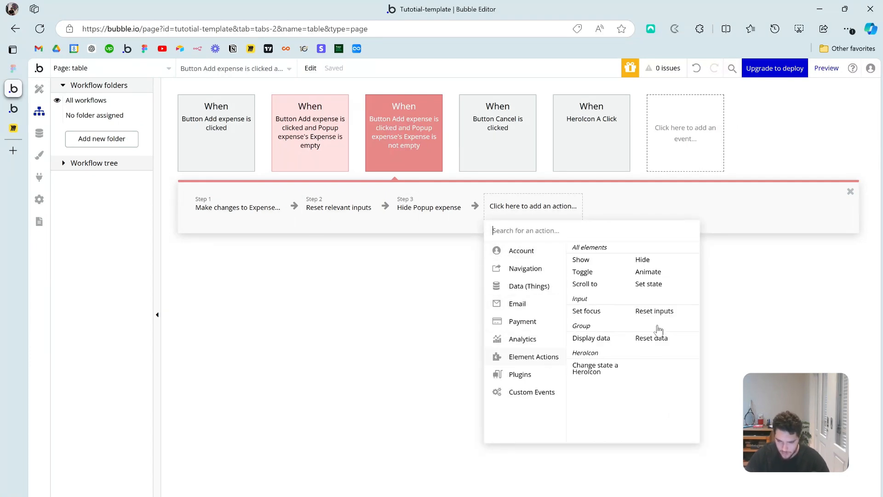
click(651, 338)
drag(524, 217, 436, 211)
click(394, 300)
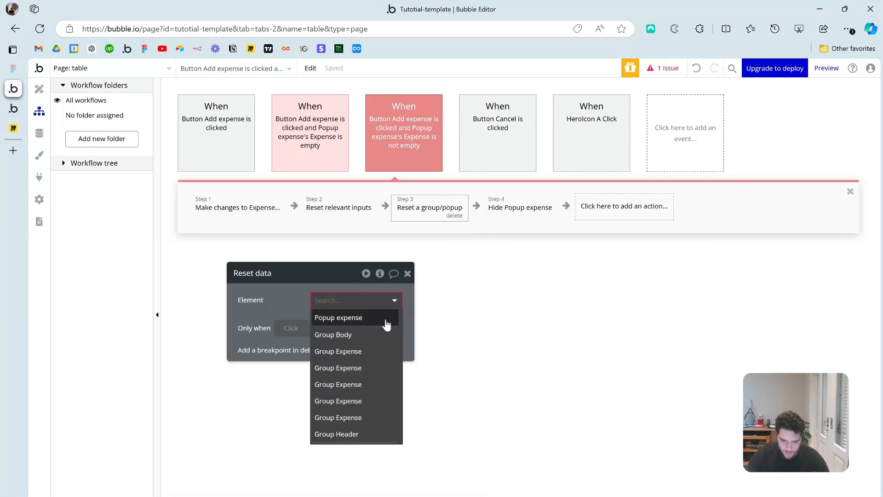
click(396, 316)
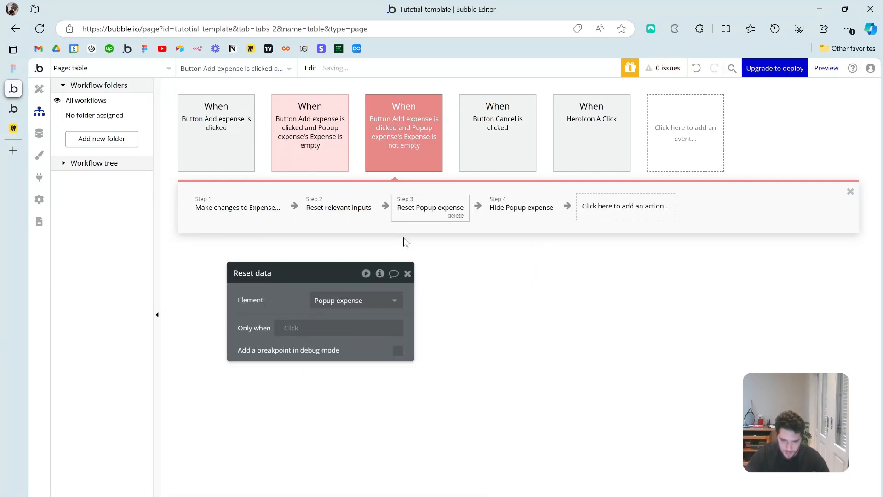
click(407, 274)
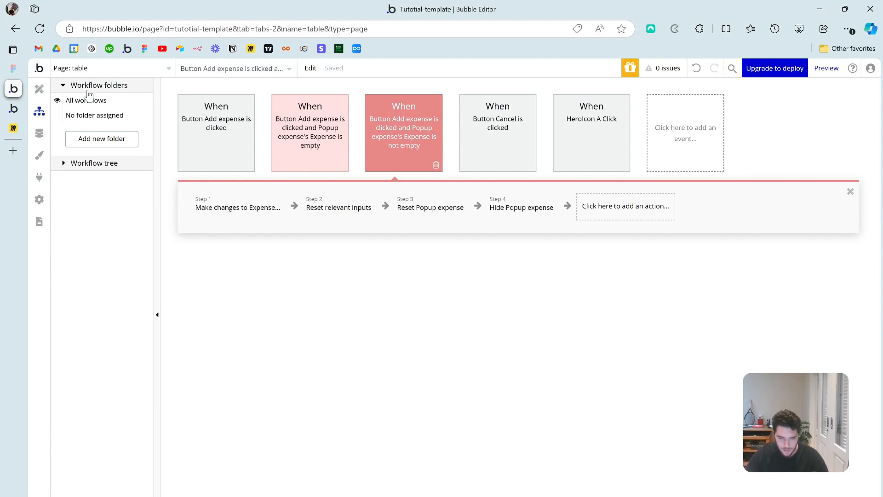
Step: Preview the page, edit the Starbuck expense's amount to $10.20 and save it
click(39, 88)
click(826, 69)
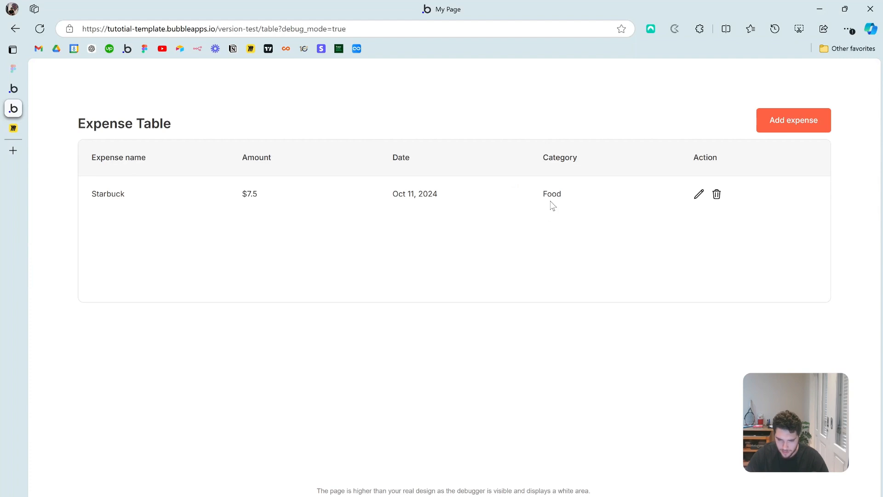
click(699, 195)
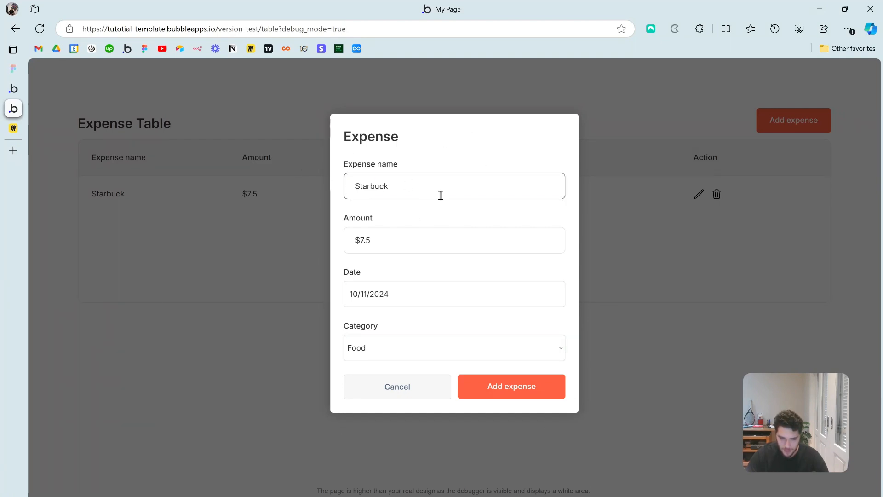
triple_click(411, 240)
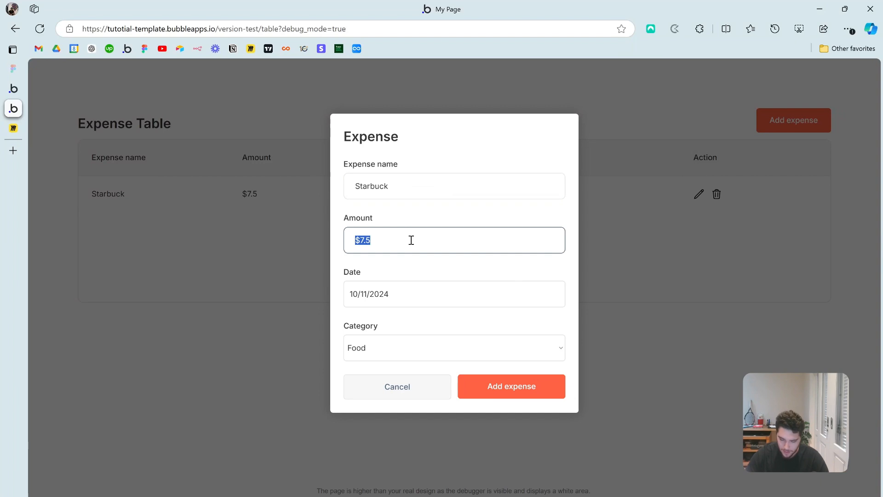
text($10.20)
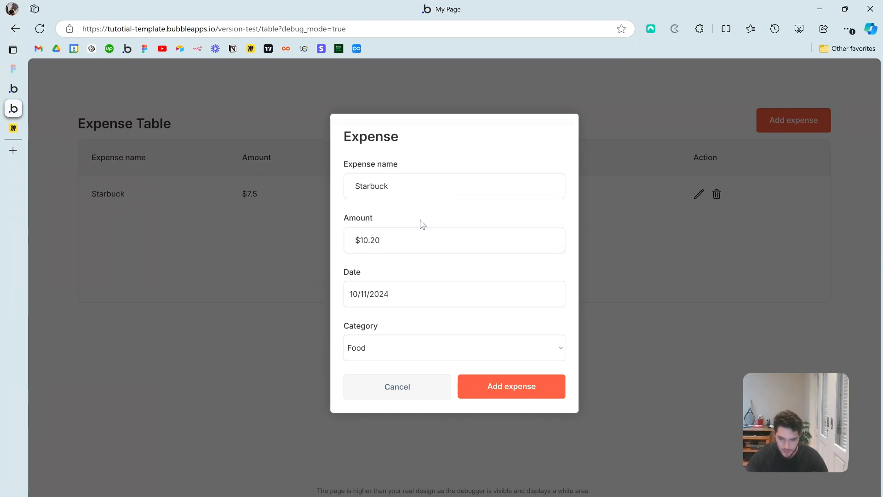
click(502, 391)
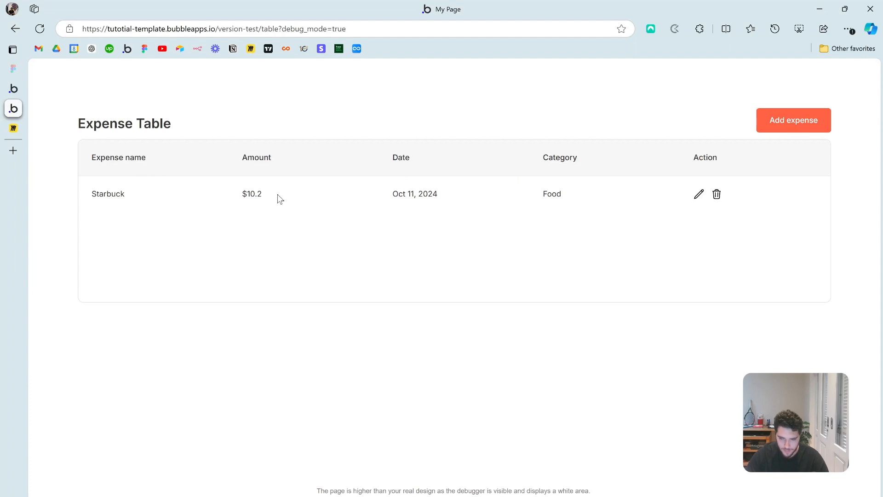
Step: Return to the Bubble editor and change the popup's title text to "New Expense"
click(13, 88)
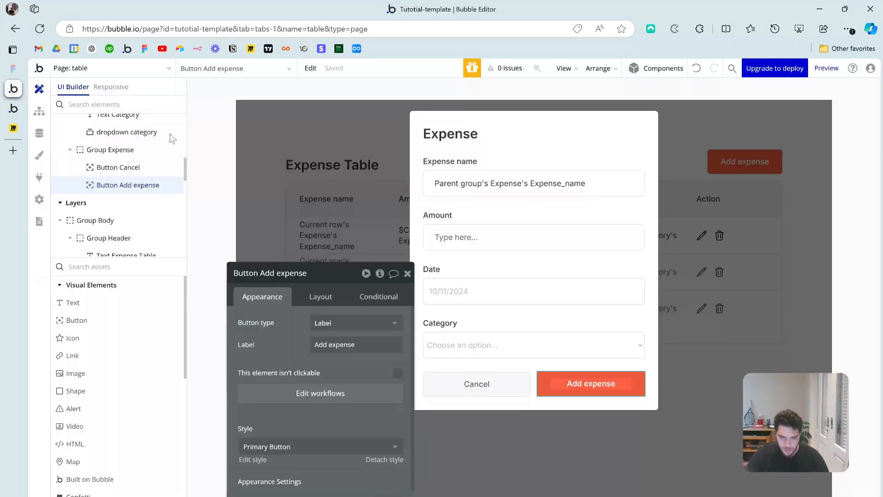
click(512, 144)
drag(338, 276, 326, 129)
click(424, 138)
double_click(241, 176)
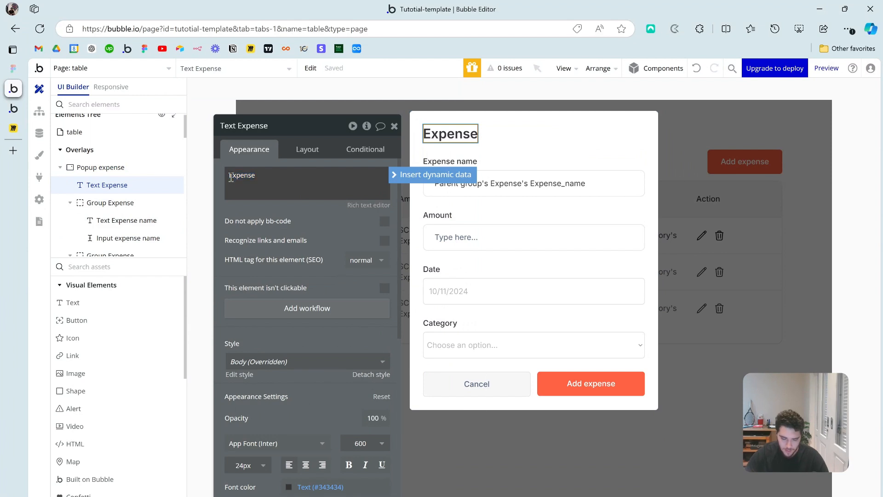
text(New)
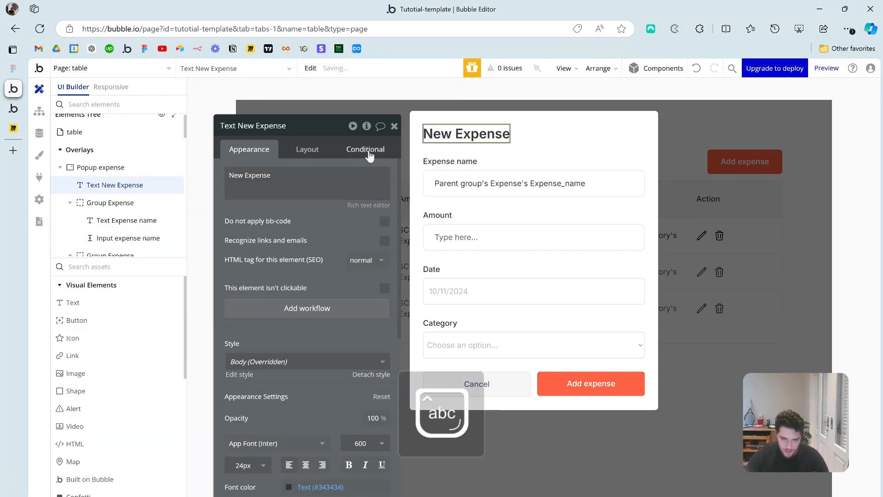
Step: Add a condition to the popup title for when Popup expense's Expense is not empty
click(366, 149)
click(305, 178)
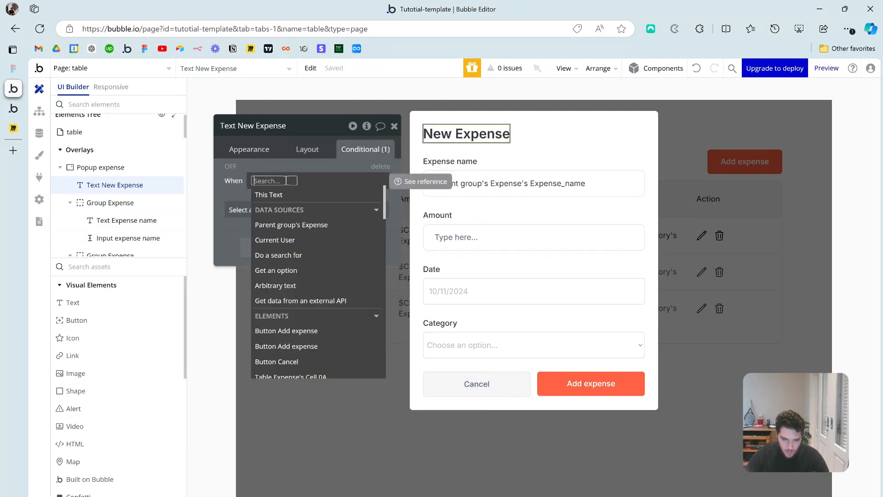
text(pop)
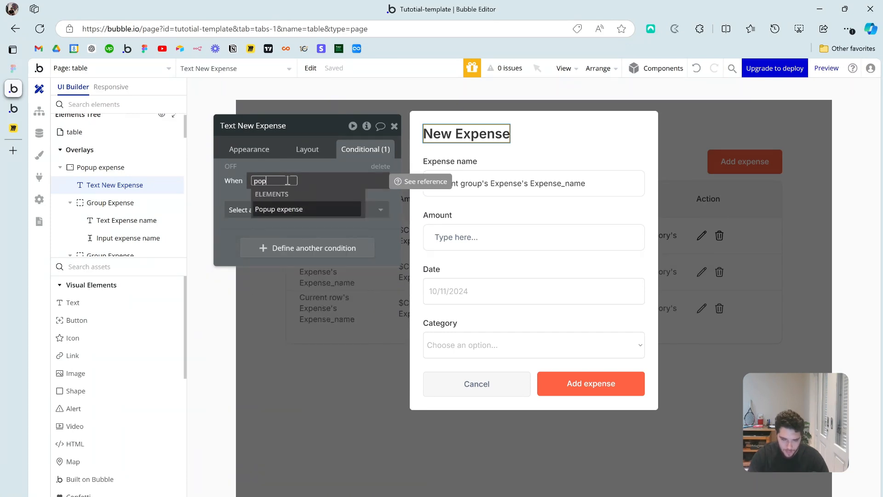
click(298, 209)
click(337, 210)
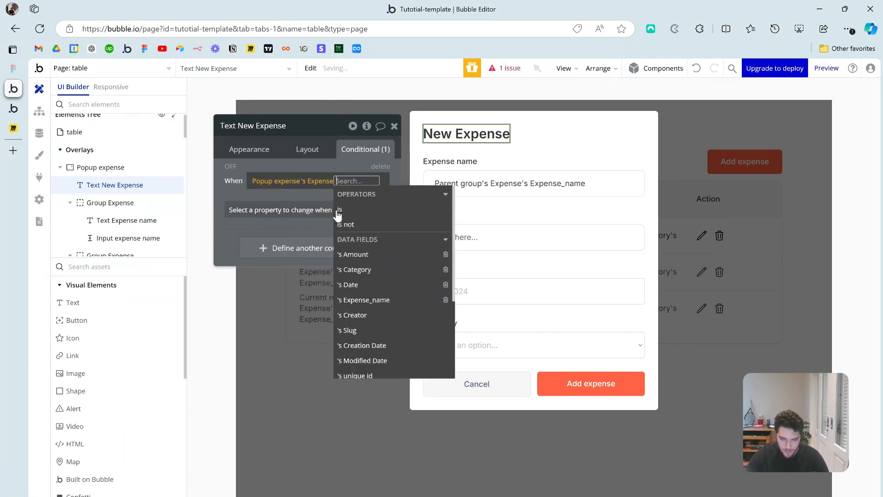
scroll(377, 276, down, 5)
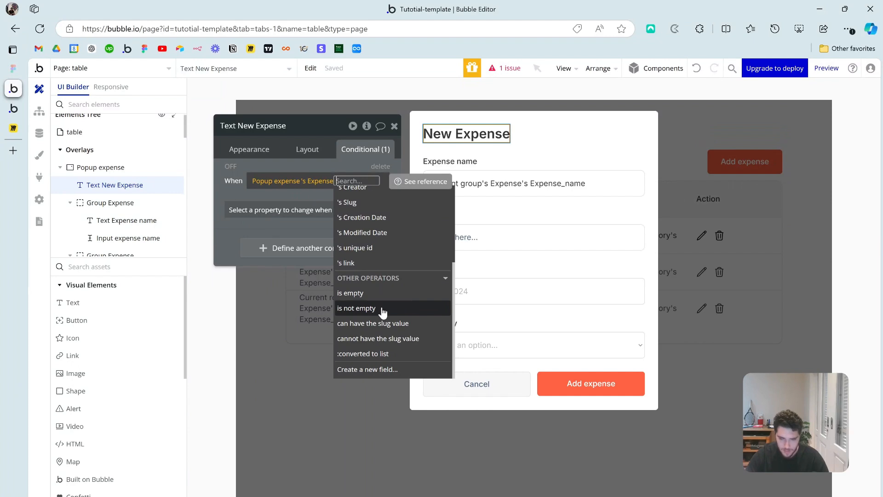
click(381, 309)
Step: Make the title's condition change its text to "Edit Expense"
click(249, 211)
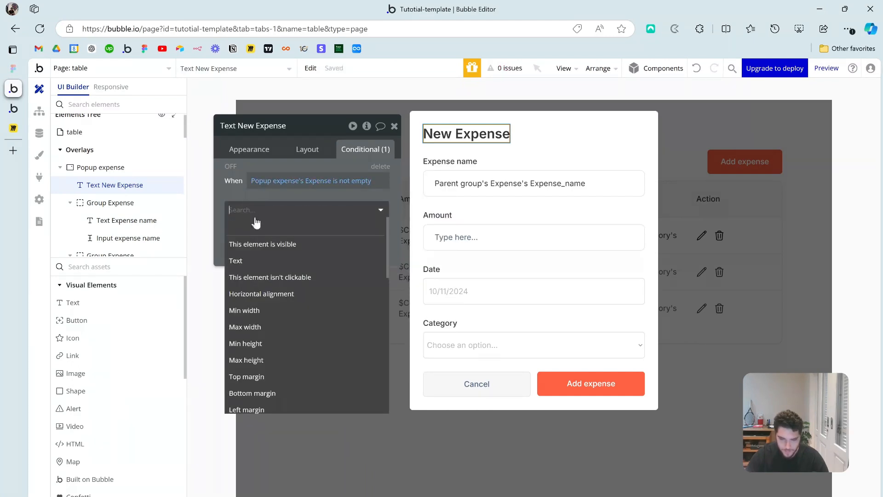
click(276, 269)
click(284, 233)
text(E)
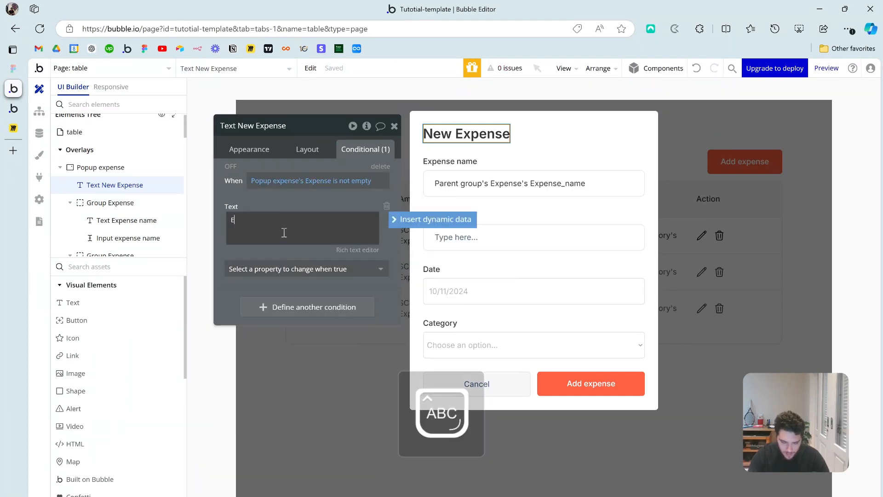
key(BackSpace)
key(BackSpace)
key(BackSpace)
key(Caps_Lock)
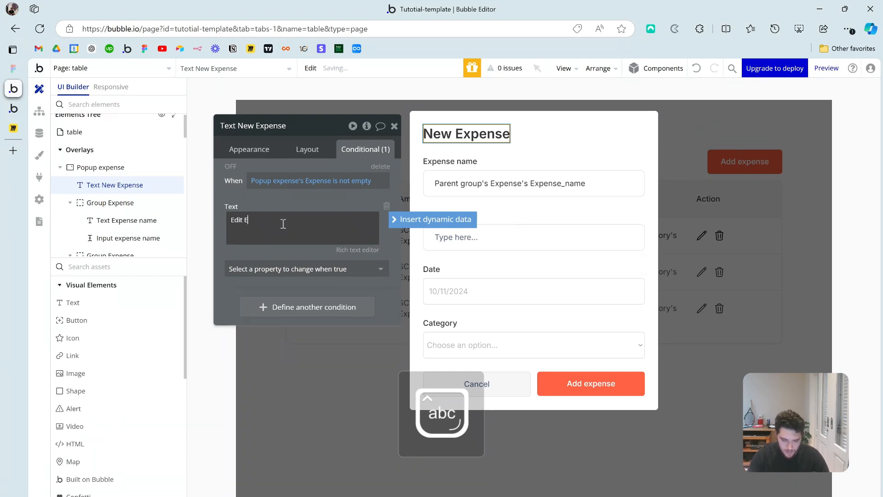
click(286, 205)
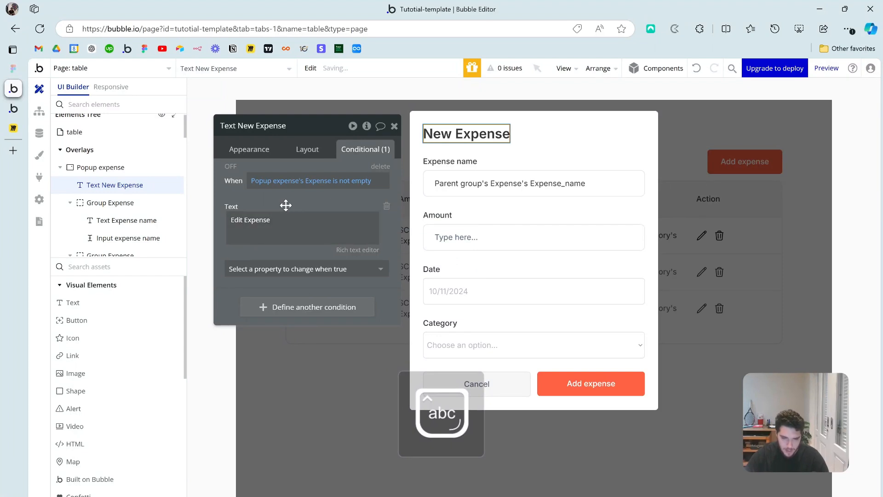
Step: Give the popup's Add expense button a condition for when Popup expense's Expense is not empty
click(588, 391)
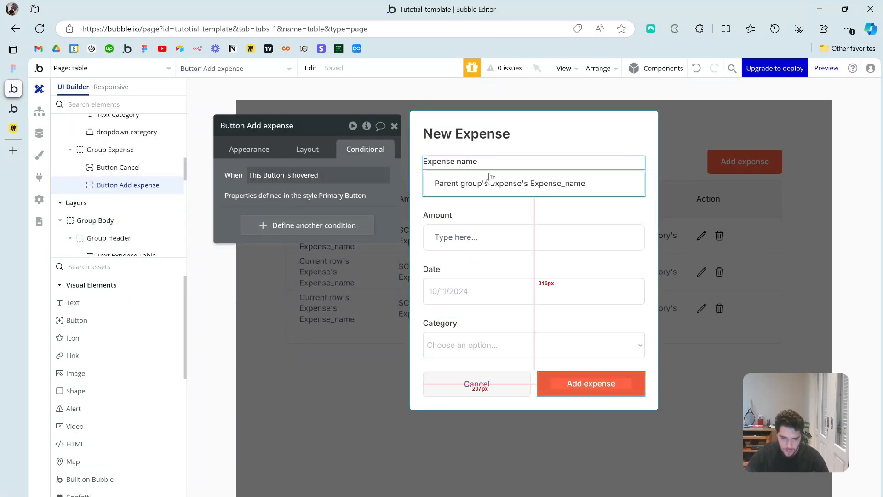
click(467, 135)
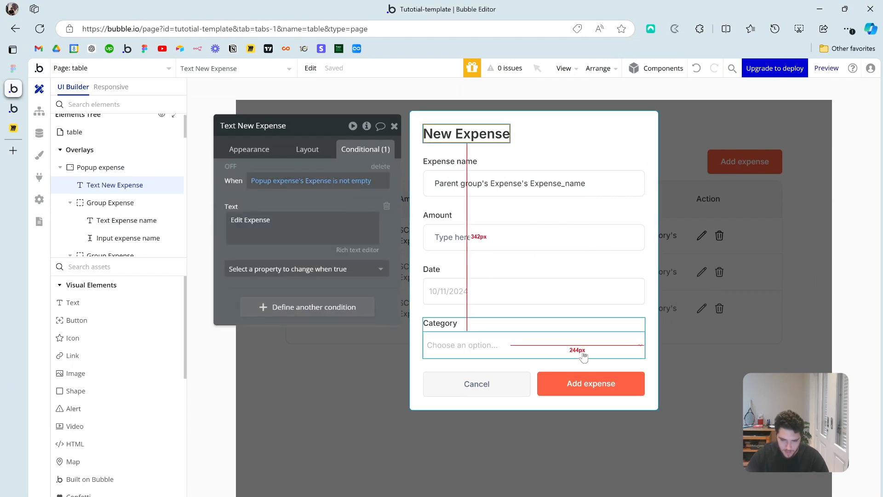
click(566, 382)
click(249, 149)
click(366, 150)
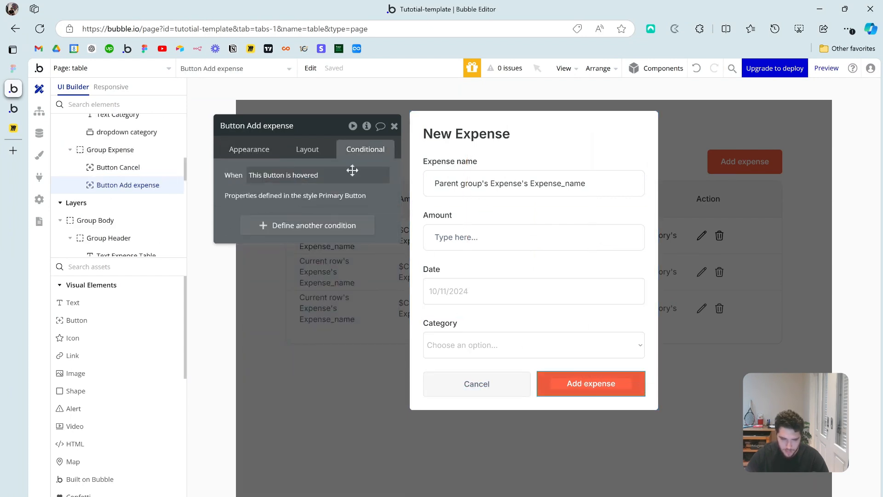
click(293, 230)
right_click(261, 237)
click(328, 218)
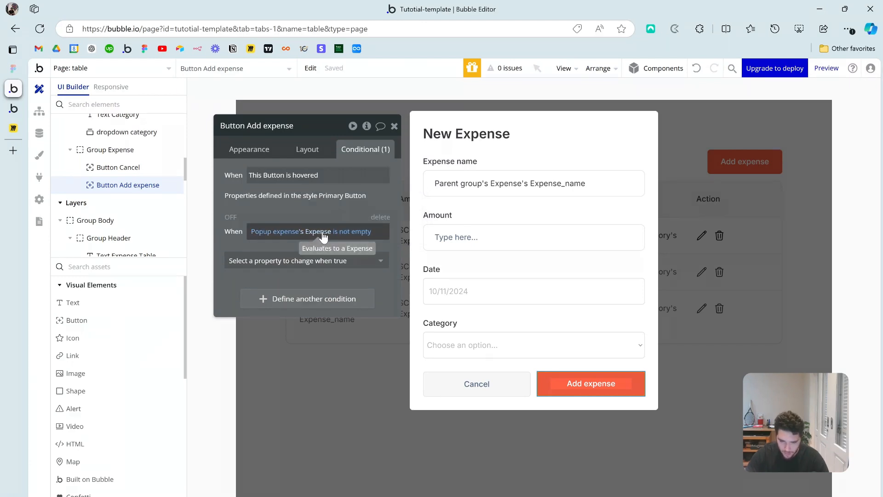
Step: Make the button's condition change its label to "Edit expense" and close its properties
click(377, 261)
click(271, 309)
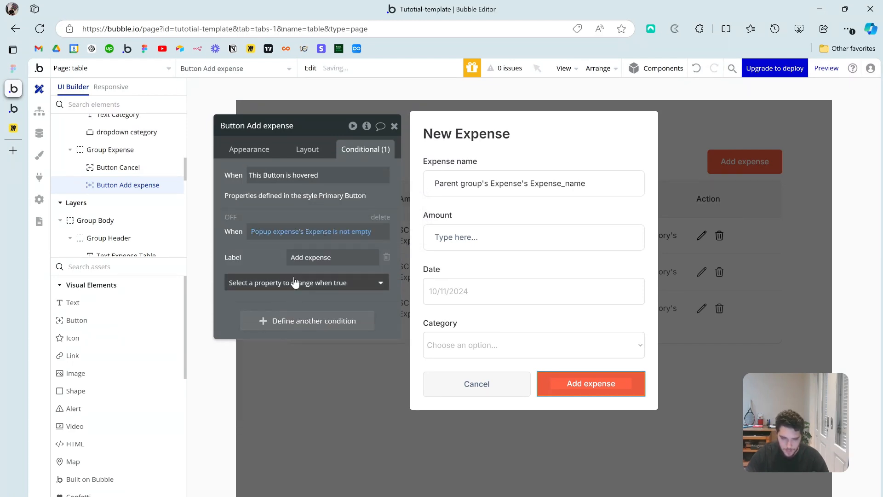
click(315, 258)
double_click(304, 256)
key(BackSpace)
text(Edit)
click(273, 263)
click(394, 126)
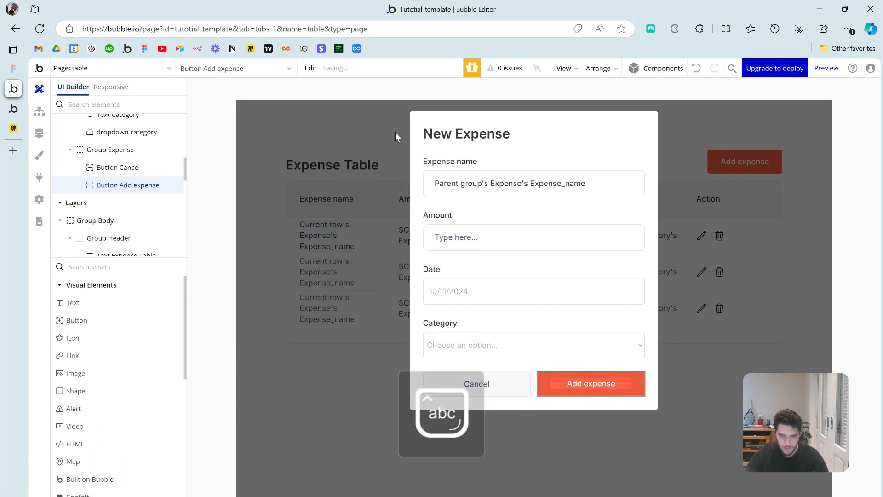
Step: Preview the page and start a new expense named "Costo" with an amount of $100
click(826, 68)
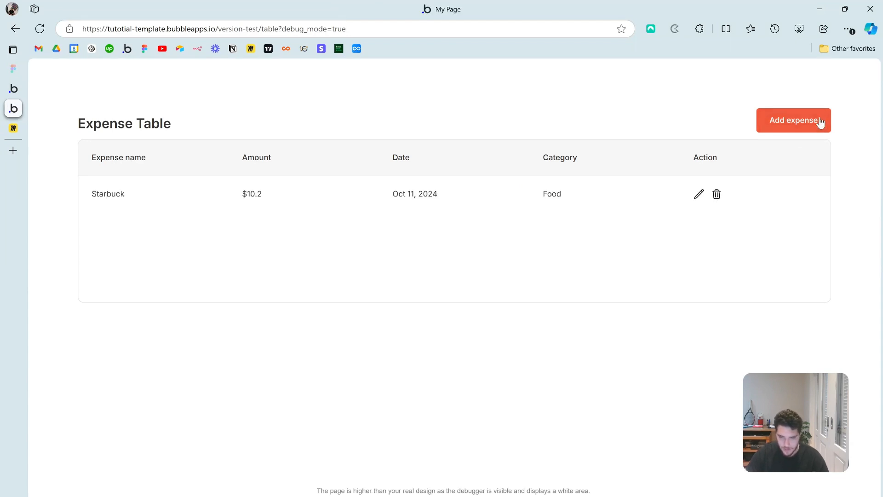
click(797, 126)
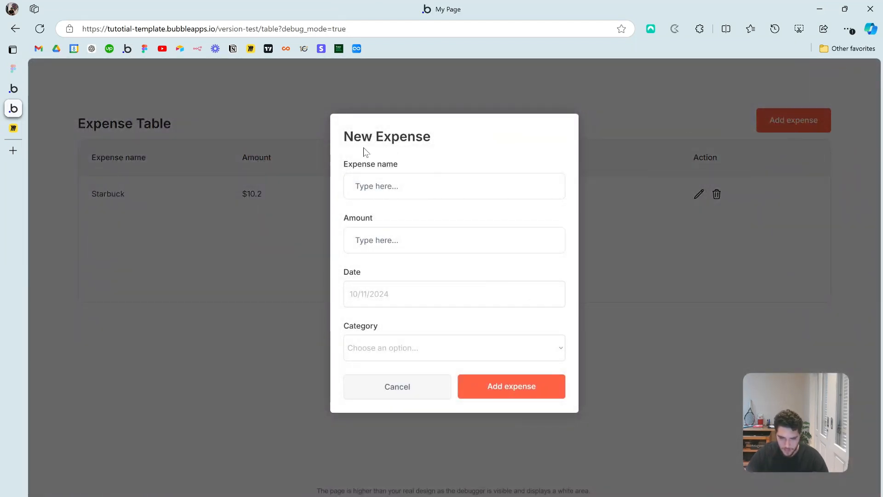
click(483, 386)
click(407, 181)
text(Cos)
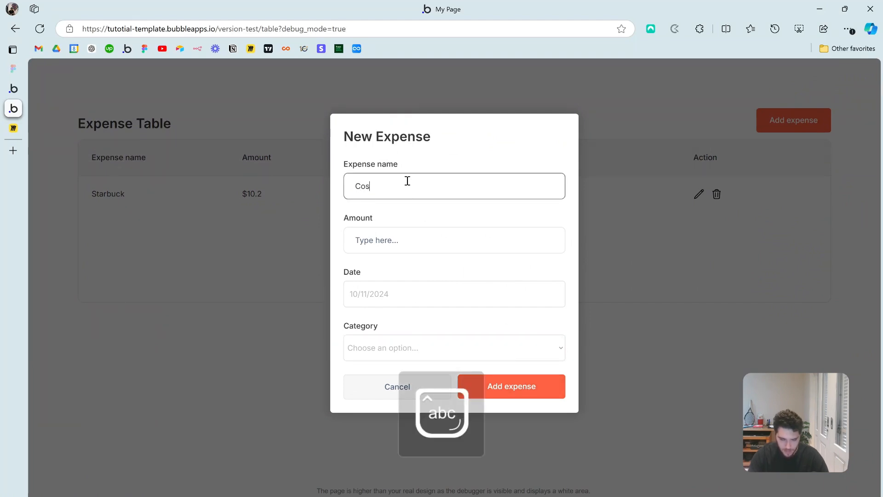
click(400, 247)
text($100)
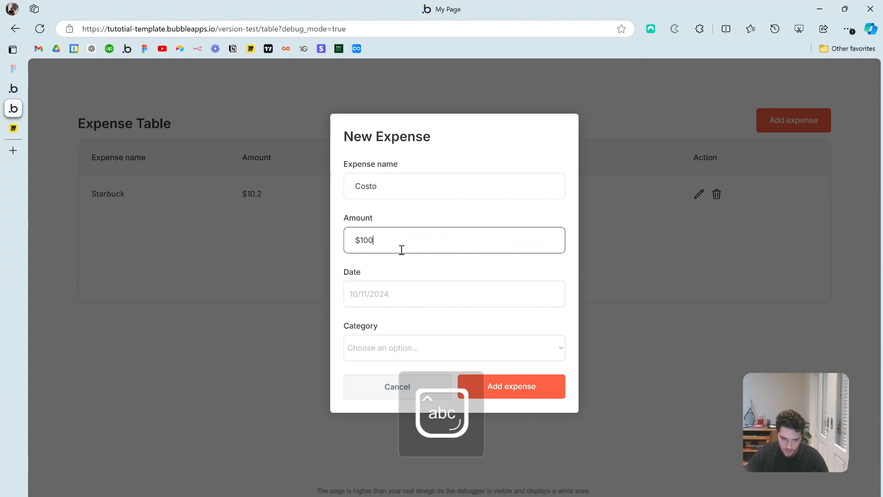
Step: Set the new expense's date to 10/10/2024 and category to Food, and submit it
click(392, 304)
click(483, 368)
click(412, 352)
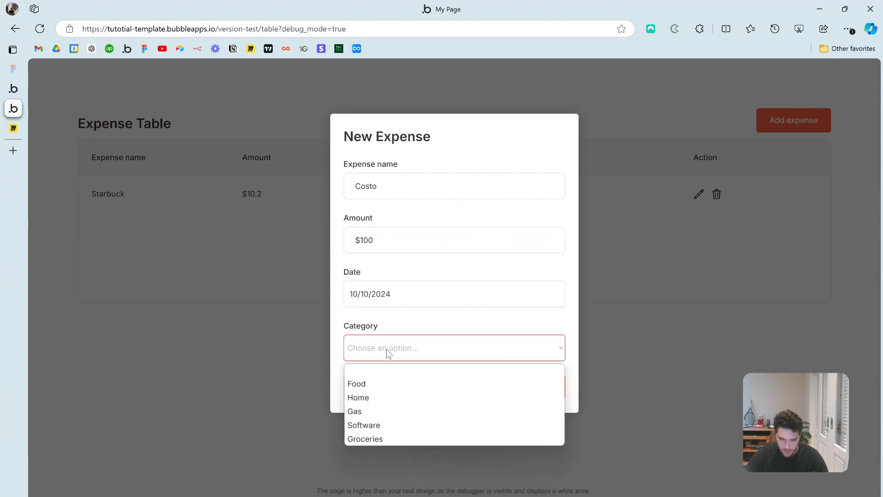
click(395, 389)
click(519, 391)
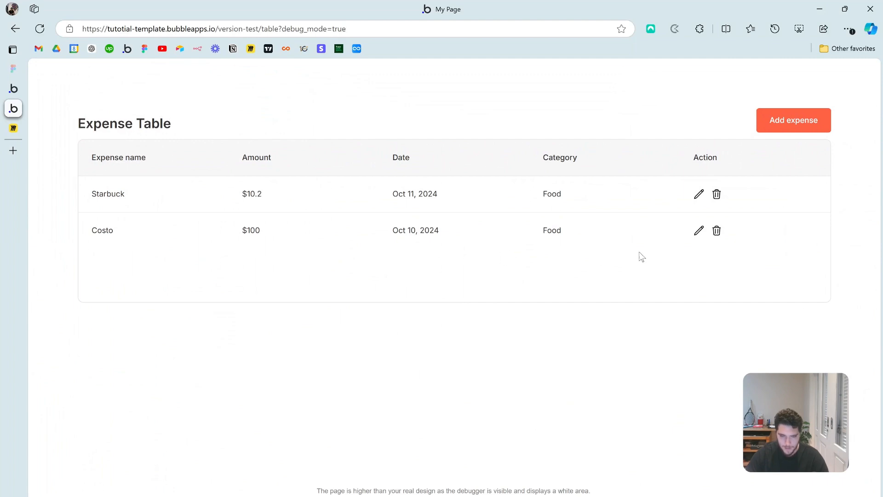
Step: Open the Costo expense for editing, change its date to October 6, 2024 and save it
click(699, 231)
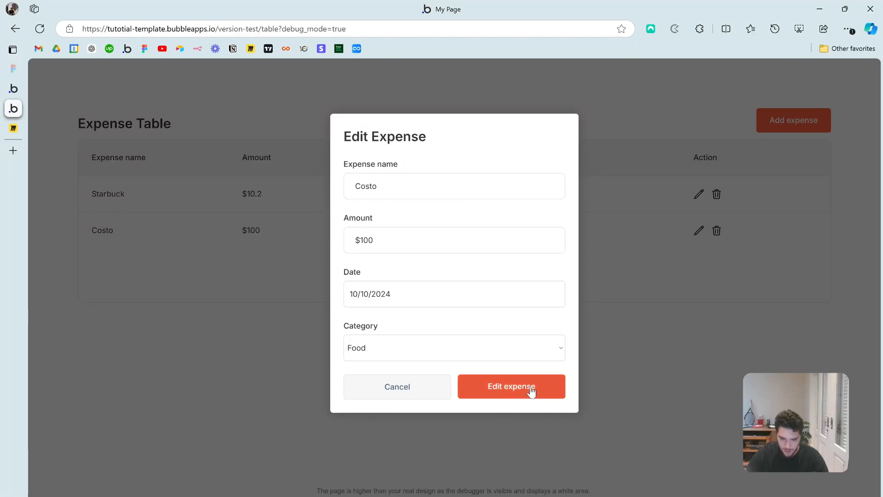
click(395, 196)
key(Tab)
click(389, 296)
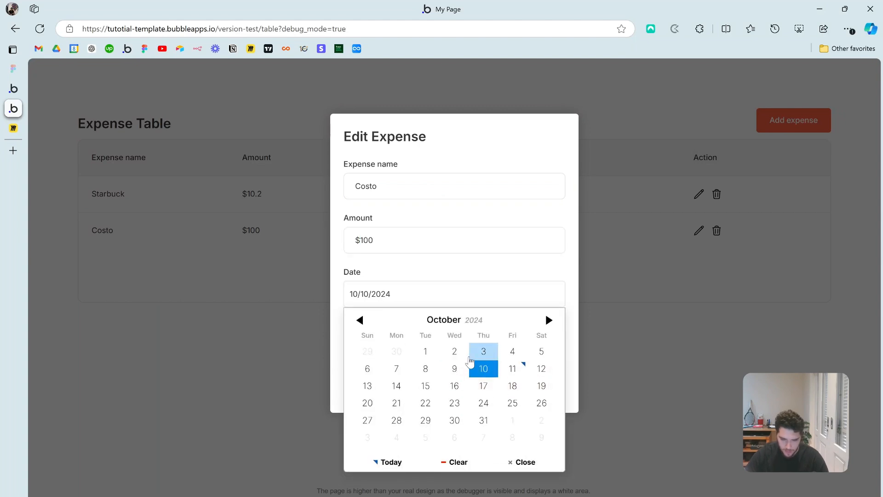
click(368, 368)
click(526, 392)
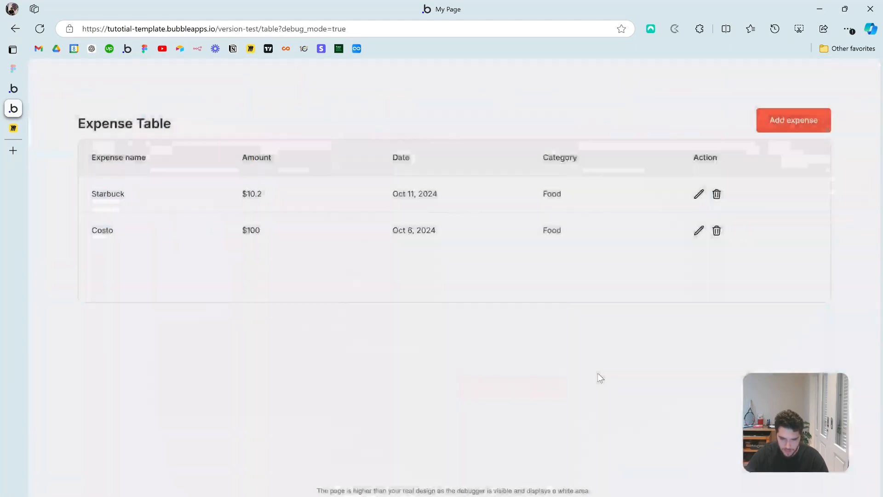
drag(393, 231, 434, 231)
click(454, 243)
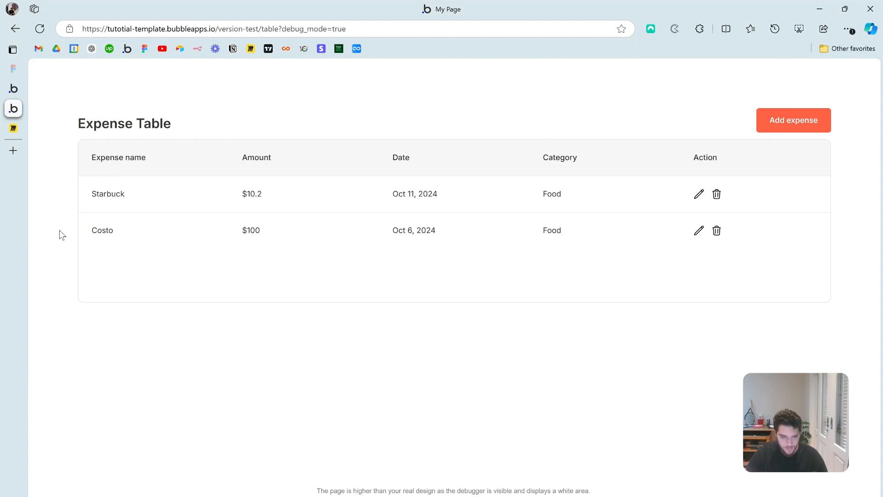
Step: Switch back to the Bubble editor and paste a copy of Popup expense onto the table page
click(13, 89)
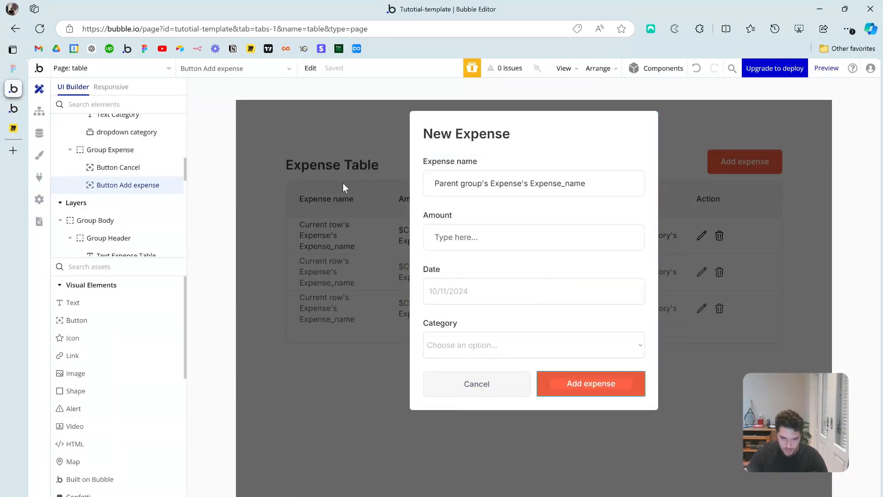
click(692, 249)
click(394, 125)
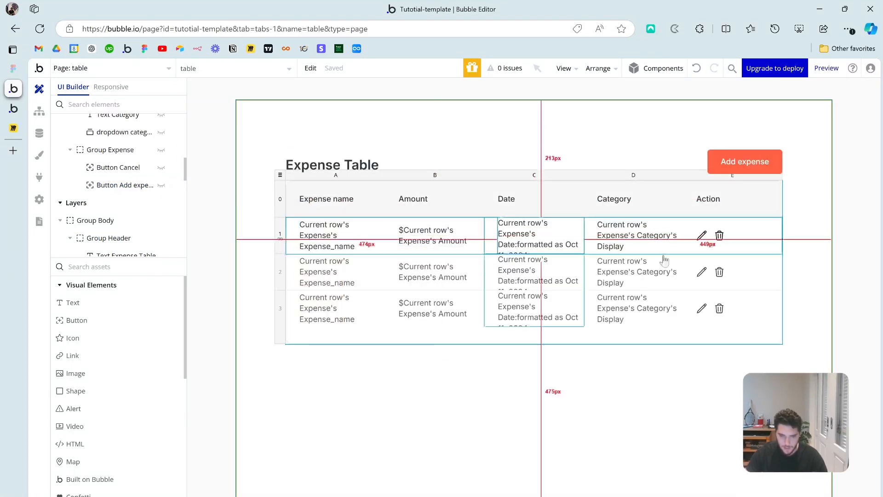
scroll(161, 214, up, 6)
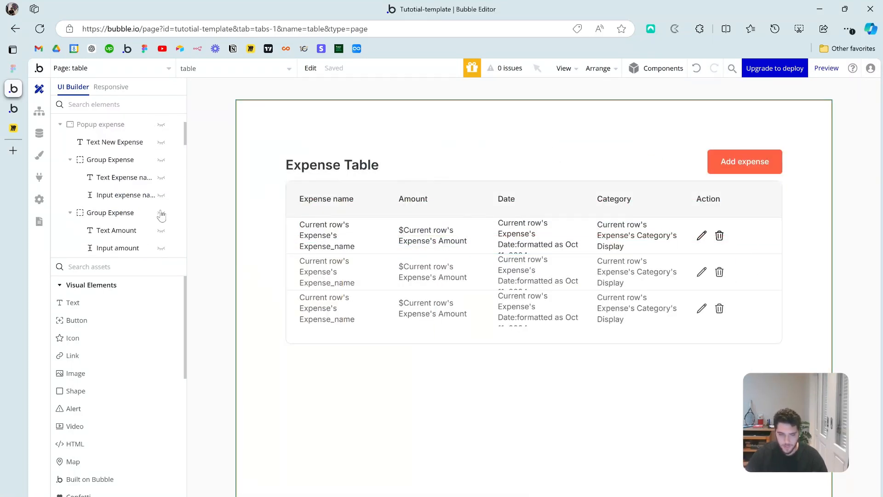
mouse_move(118, 176)
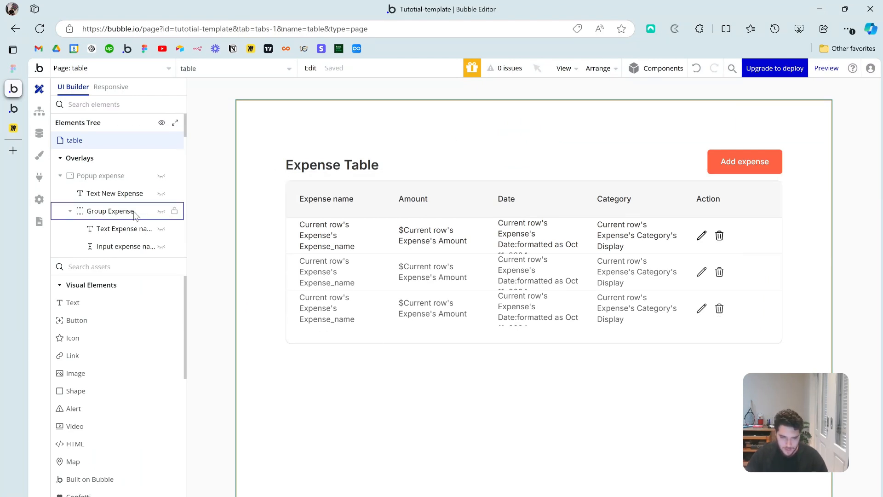
right_click(101, 177)
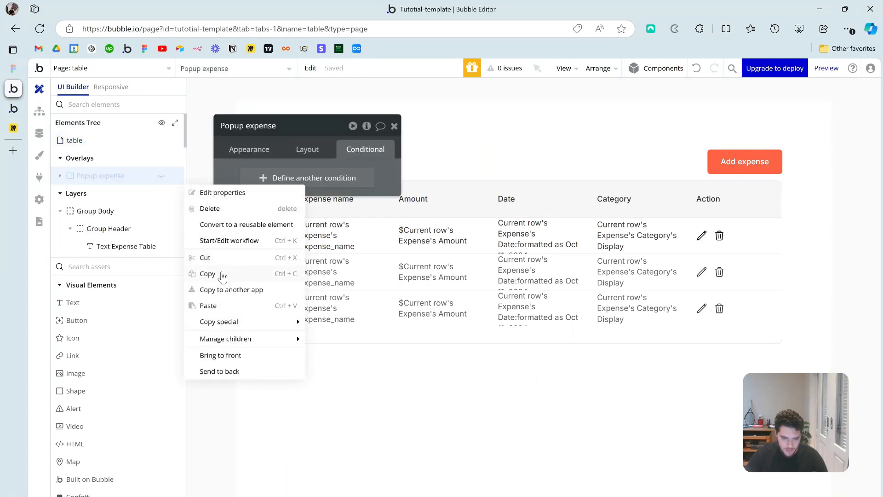
right_click(90, 142)
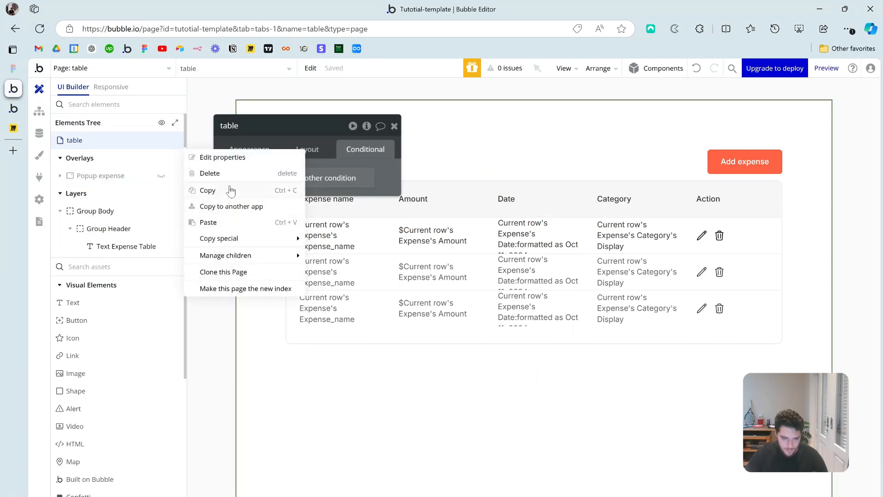
click(208, 223)
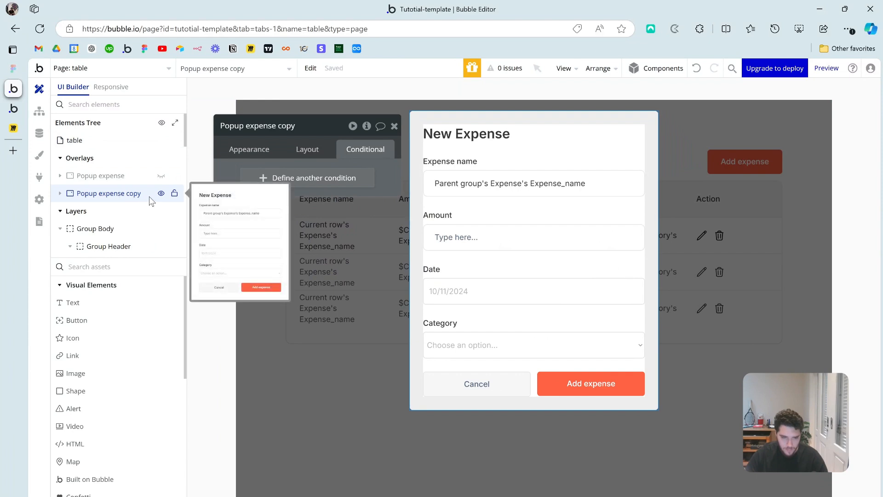
Step: Delete the expense name, amount and date groups from the copied popup
click(504, 170)
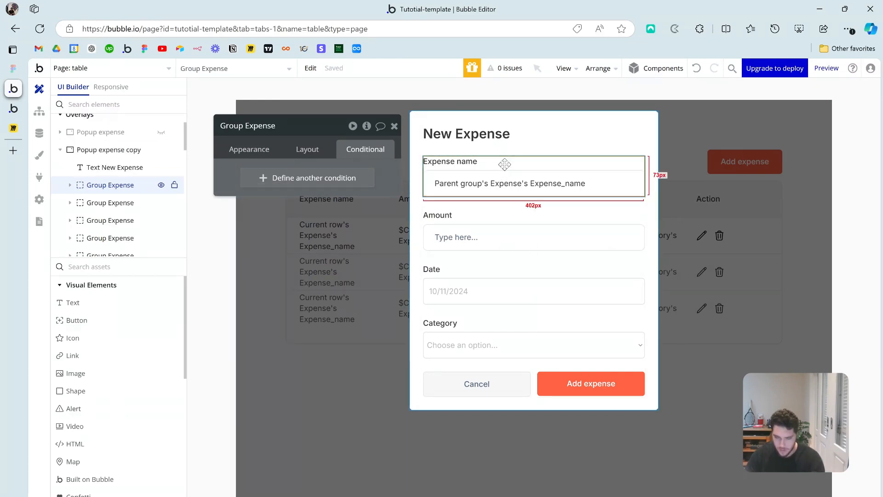
key(Delete)
click(495, 170)
key(Delete)
click(495, 170)
key(Delete)
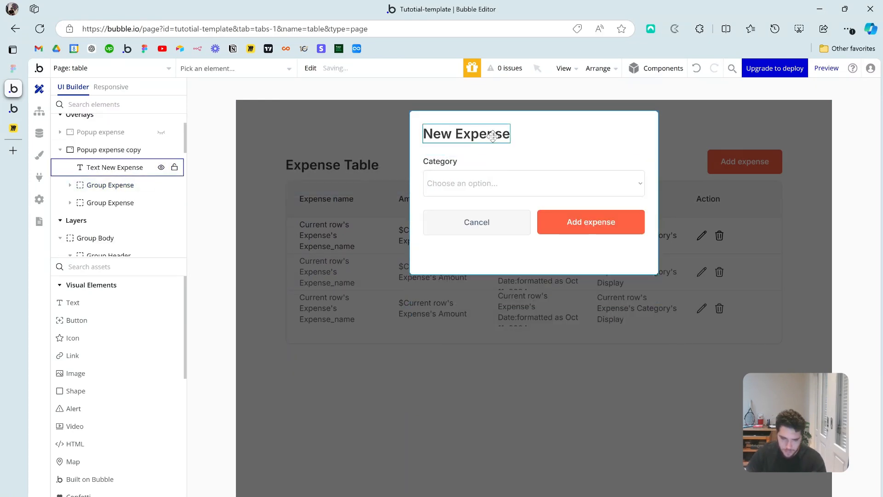
Step: Change the copied popup's title to "Are you sure?" and delete its category group
double_click(492, 136)
click(380, 167)
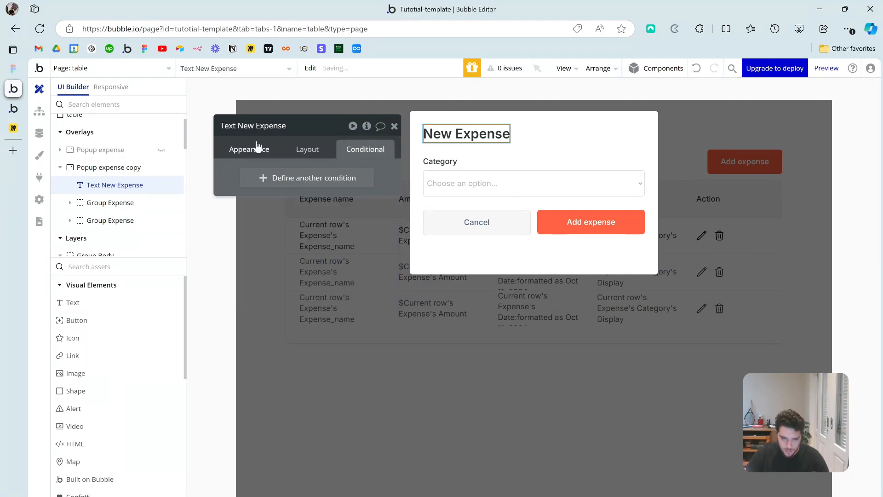
click(249, 149)
triple_click(263, 183)
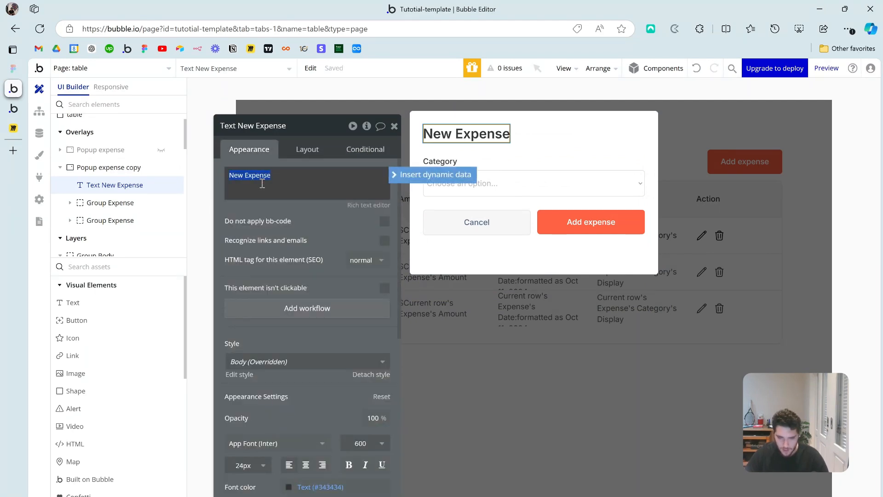
text(Are)
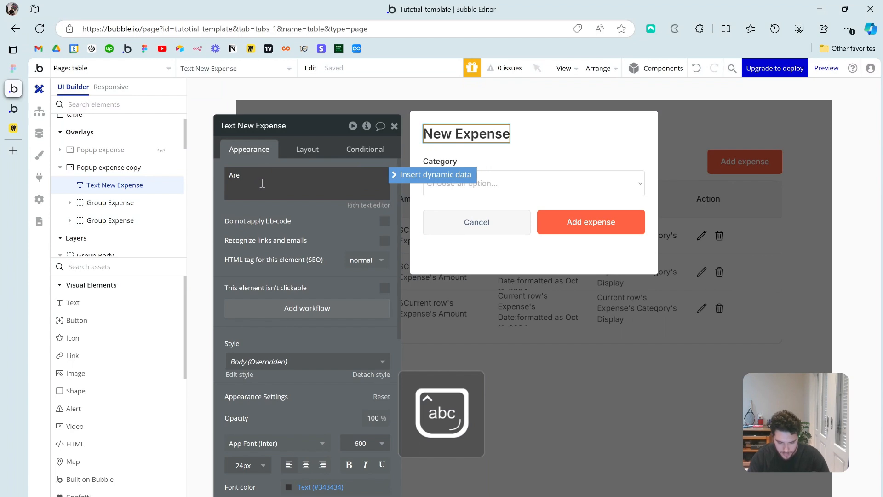
text( you sure?)
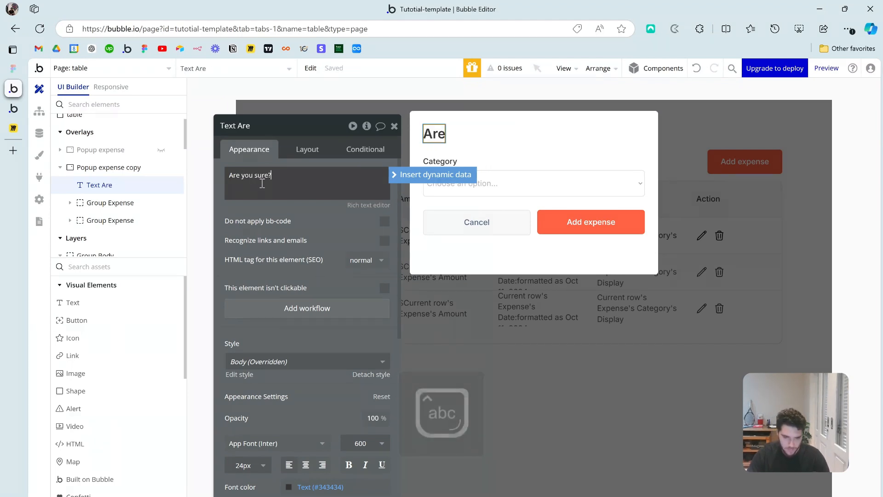
click(540, 160)
key(Delete)
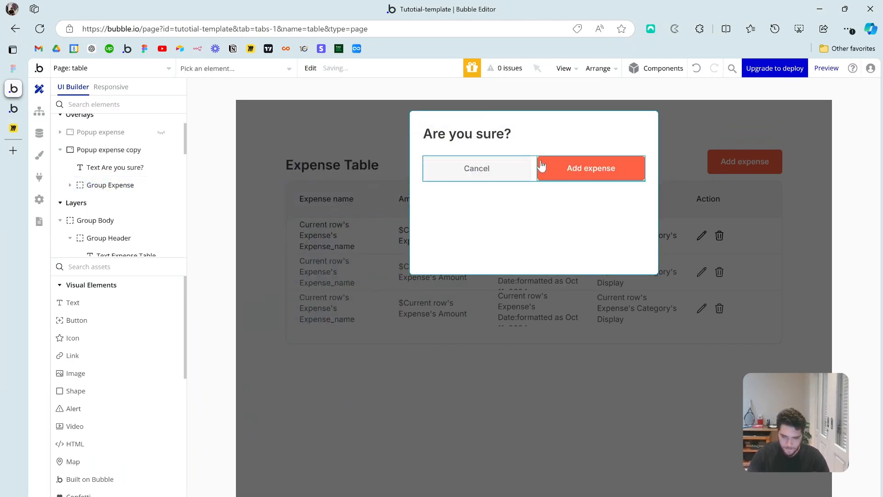
Step: Set the copied popup's minimum height to 0 px
double_click(540, 189)
drag(308, 219, 272, 198)
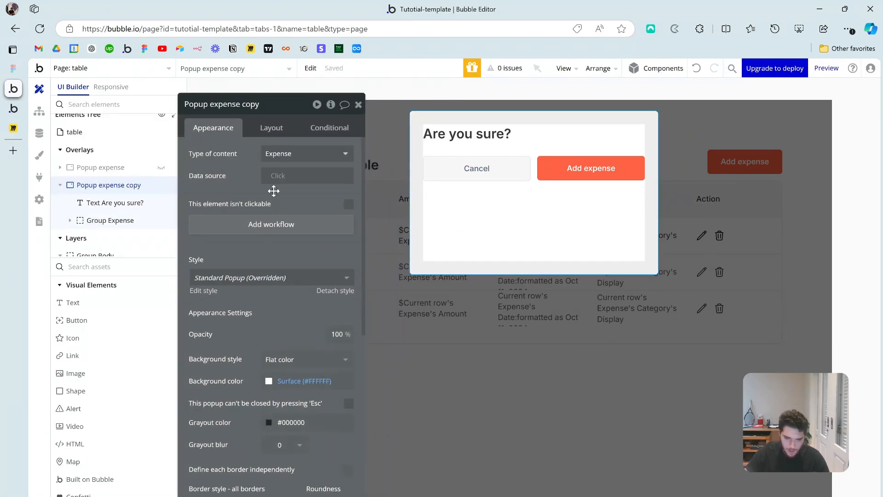
click(266, 128)
click(244, 339)
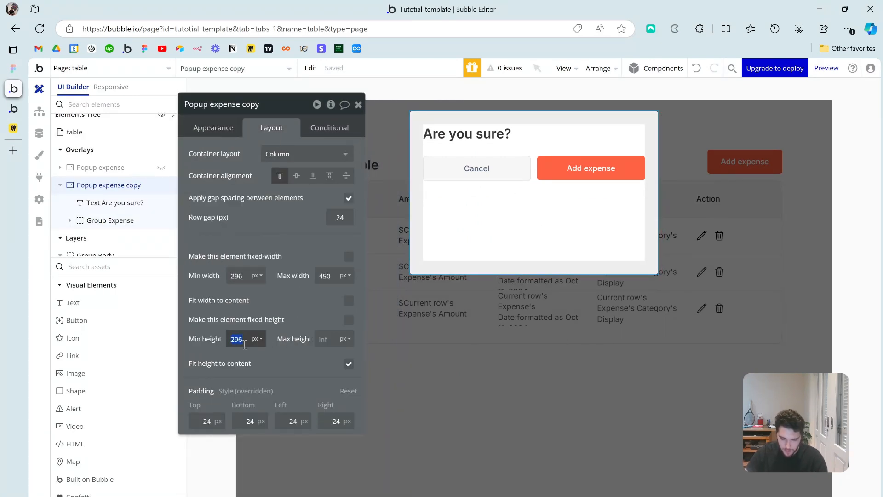
key(BackSpace)
click(250, 360)
click(522, 175)
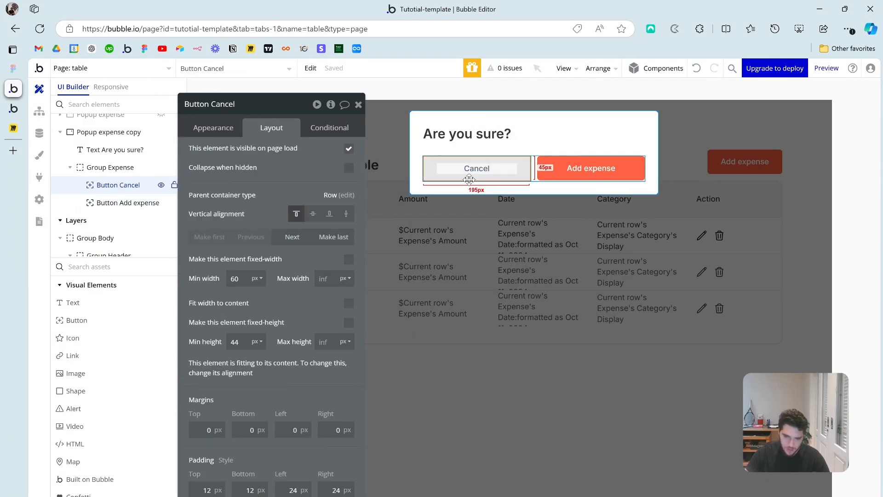
Step: Rename the copied popup to "Popup delete"
click(570, 144)
click(212, 106)
drag(211, 105, 282, 106)
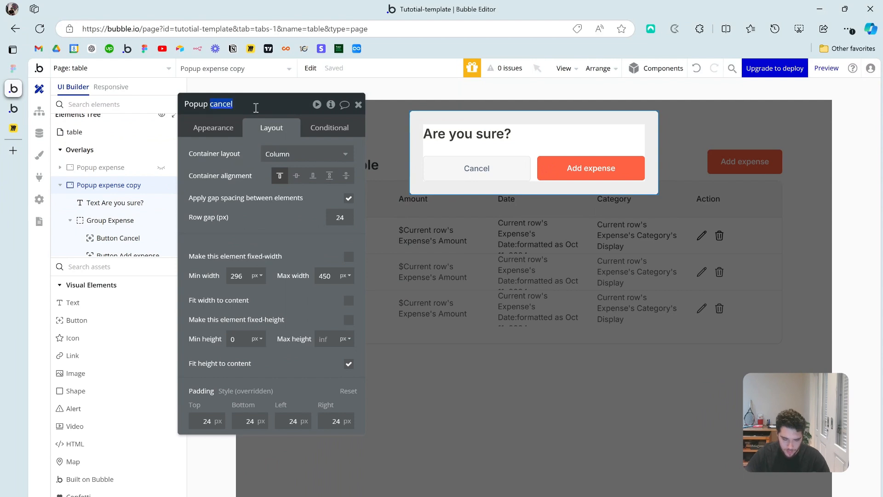
text(dle)
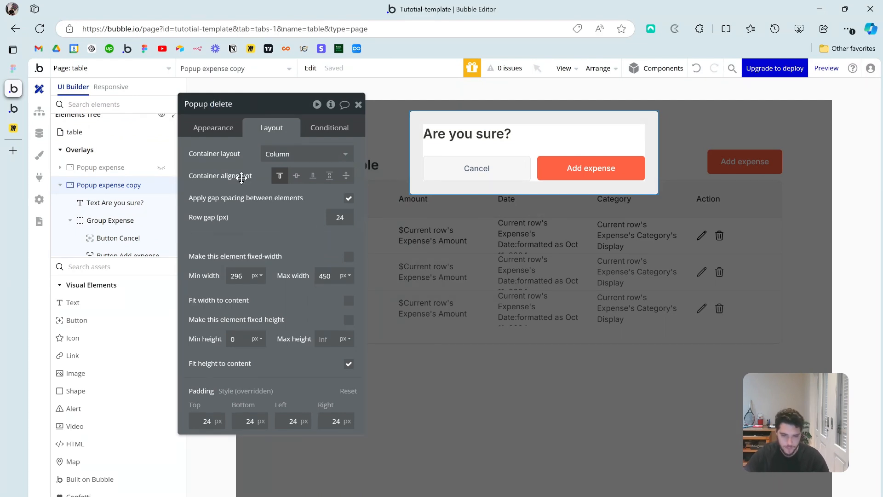
Step: Remove the "Edit expense" condition from the confirmation popup's Add expense button and change the button's label to "Delete"
click(581, 167)
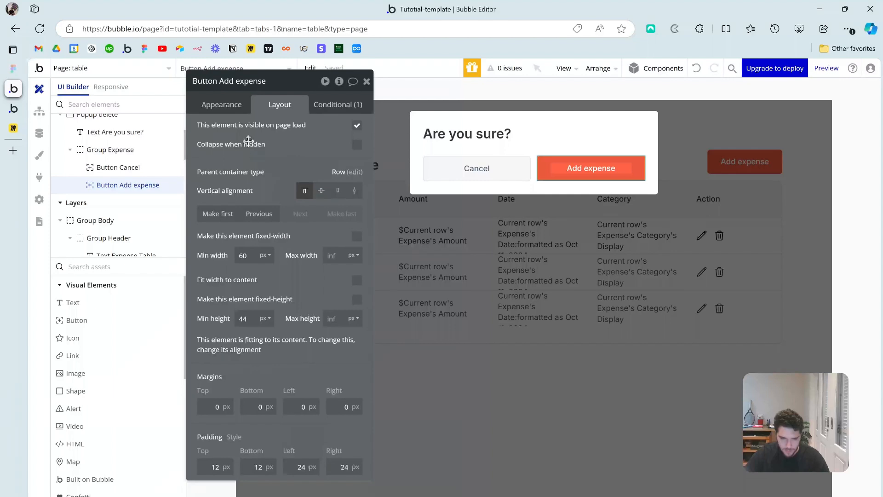
click(340, 105)
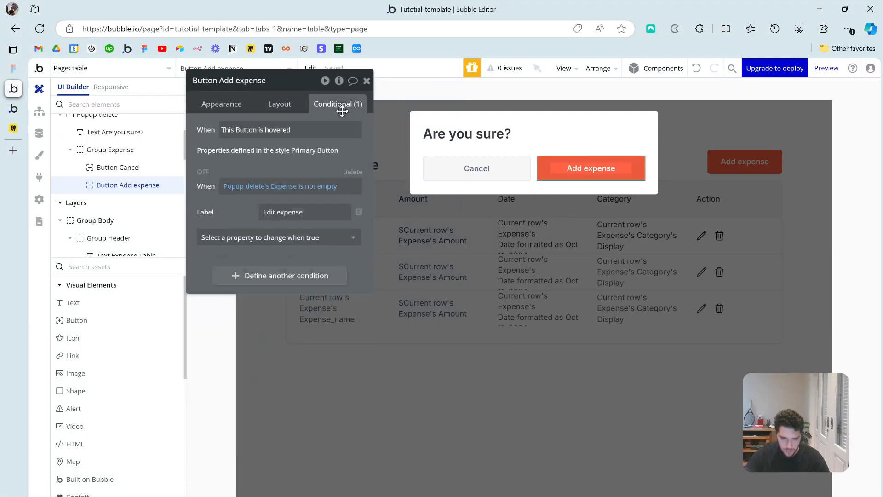
click(357, 176)
click(222, 104)
triple_click(312, 153)
text(Delete)
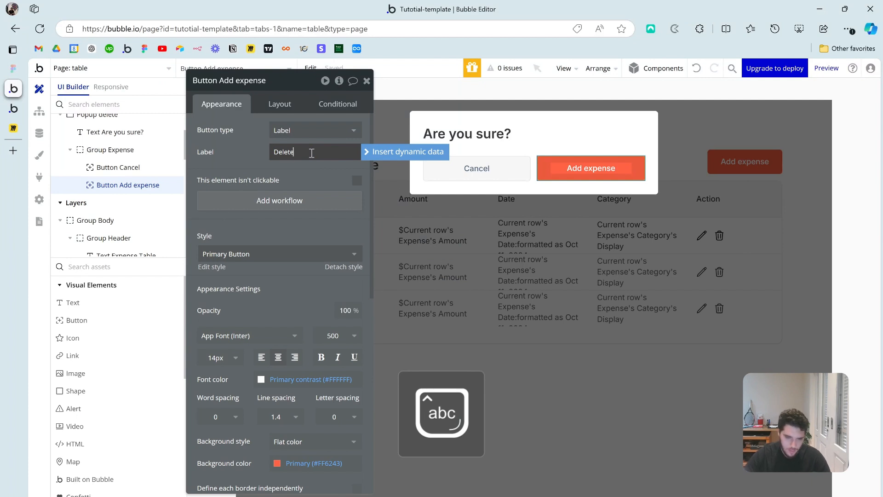
click(309, 168)
click(418, 152)
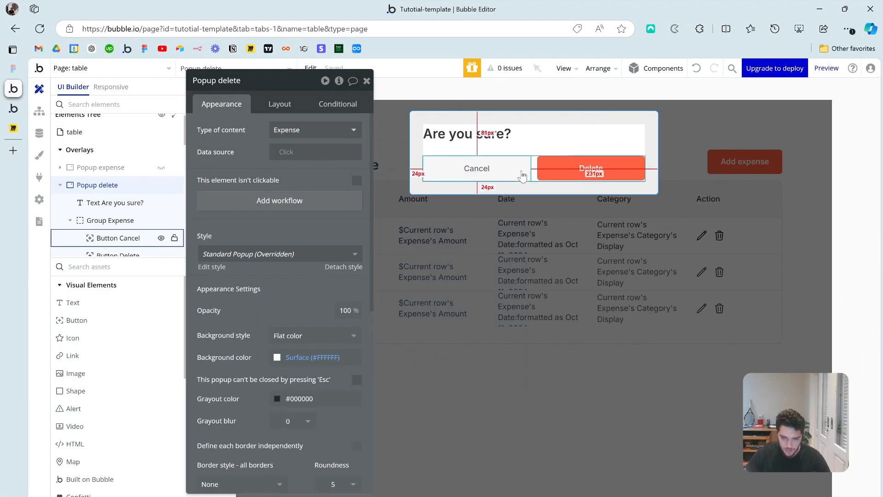
Step: Create a workflow for the confirmation popup's Cancel button that hides Popup delete
click(476, 177)
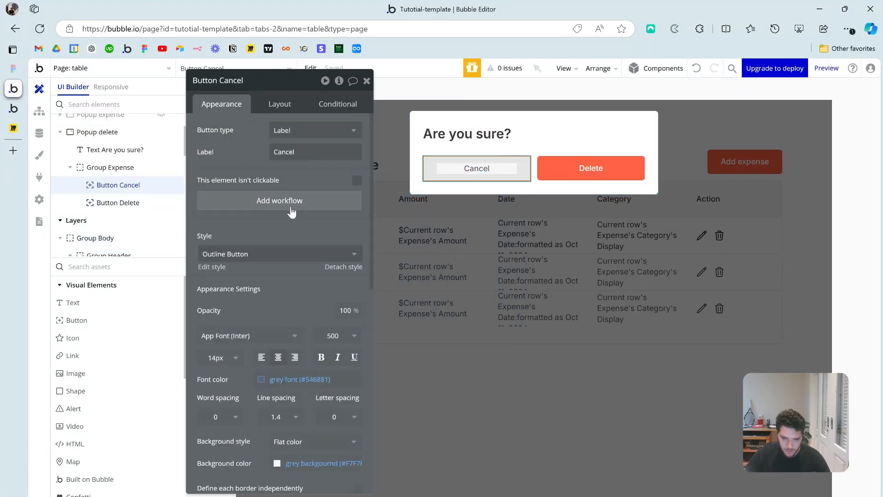
click(291, 201)
click(280, 204)
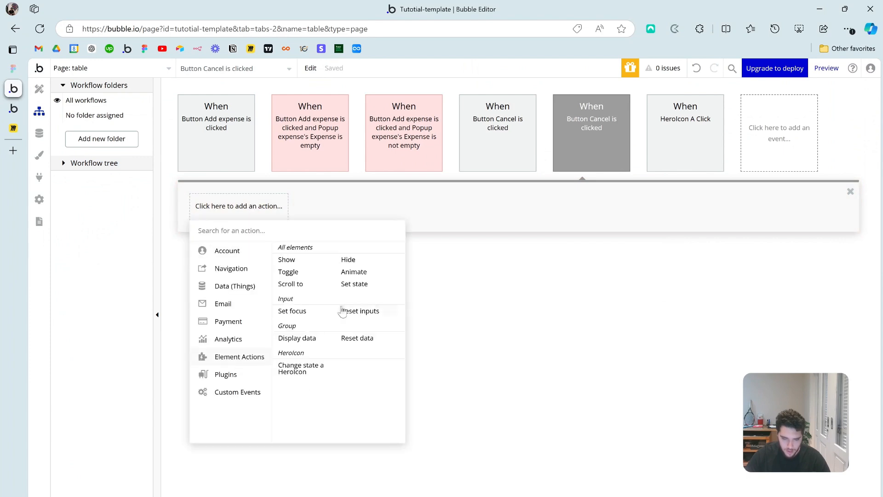
click(348, 259)
click(321, 110)
click(321, 123)
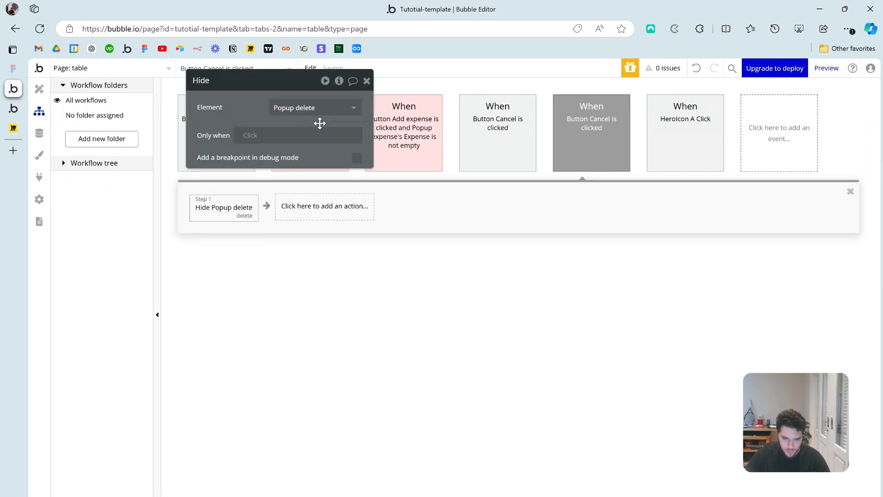
click(367, 80)
Step: Create a workflow for the Delete button with a Delete thing action targeting Popup delete's Expense
click(39, 88)
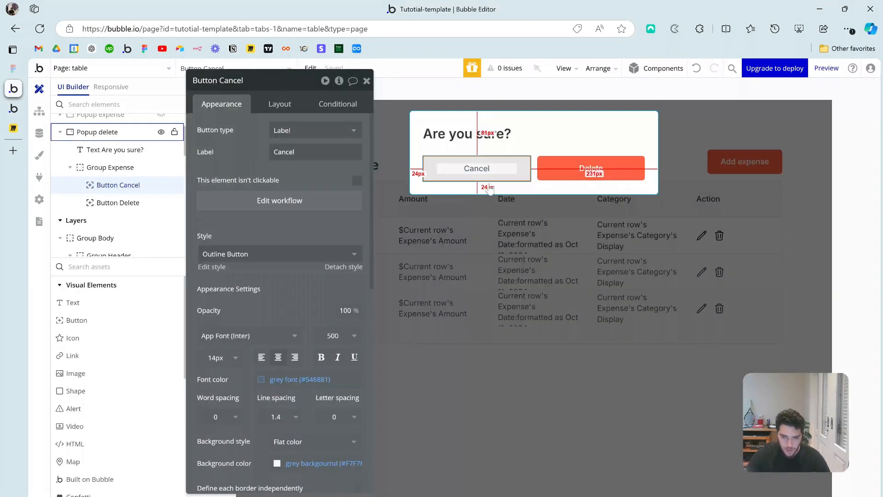
click(596, 173)
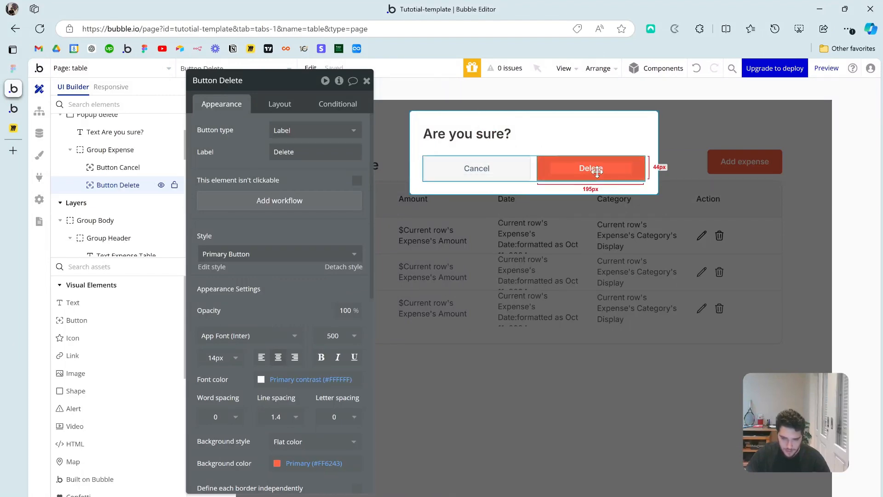
click(285, 201)
click(267, 207)
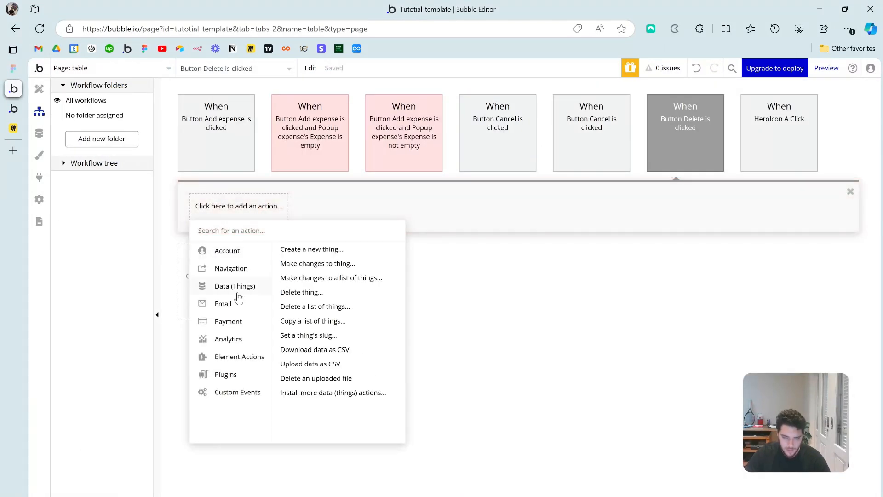
click(303, 292)
click(285, 105)
text(popup)
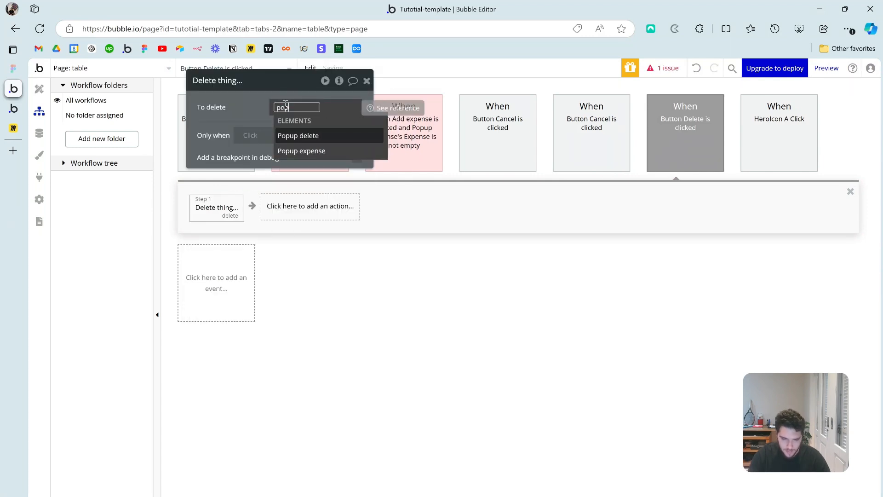
click(309, 136)
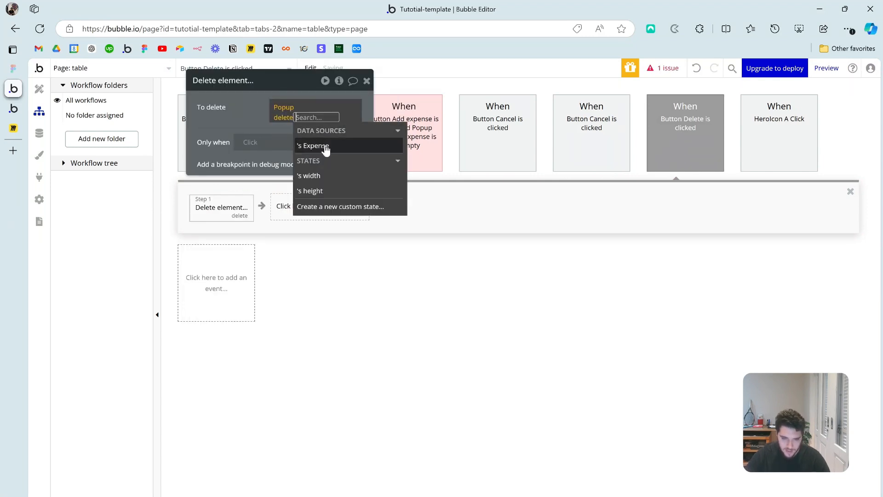
click(325, 146)
click(259, 121)
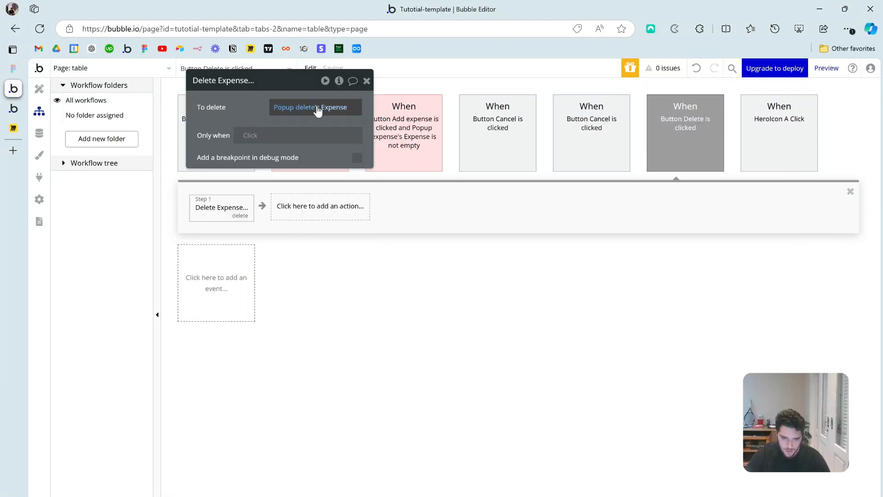
drag(244, 103, 273, 103)
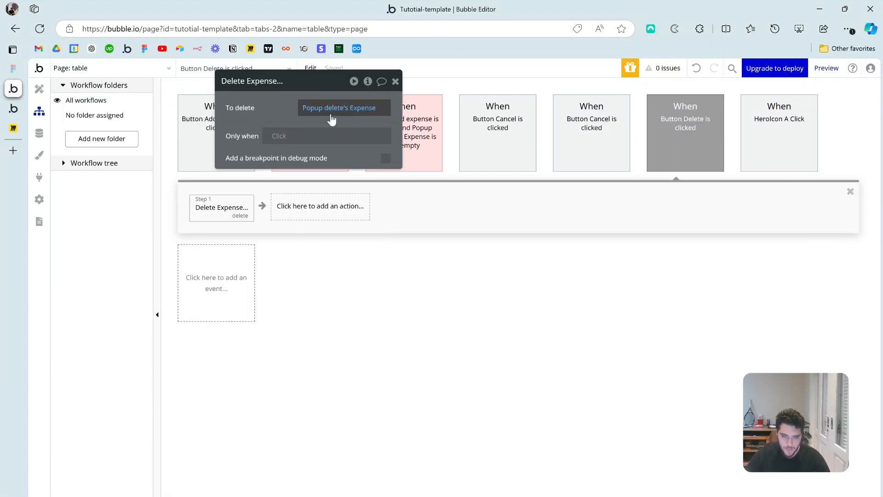
Step: Add a Hide action targeting Popup expense to the Delete button's workflow
click(301, 210)
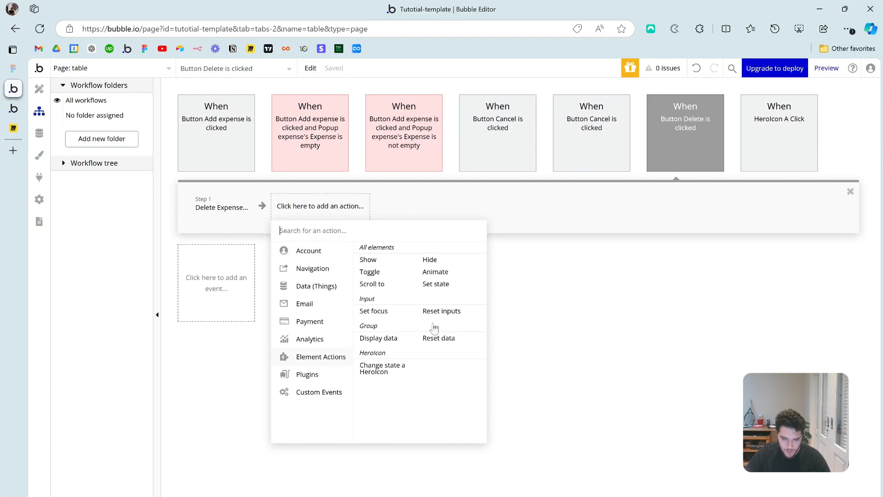
click(440, 265)
click(344, 108)
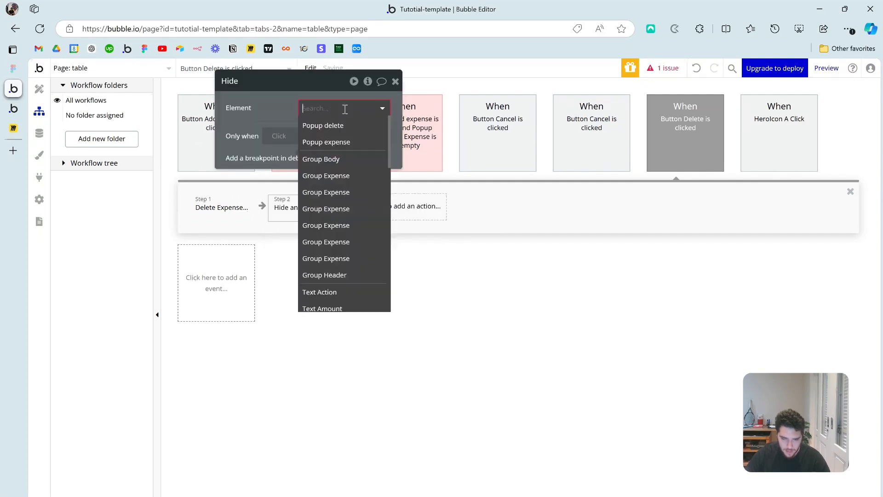
click(351, 141)
click(432, 154)
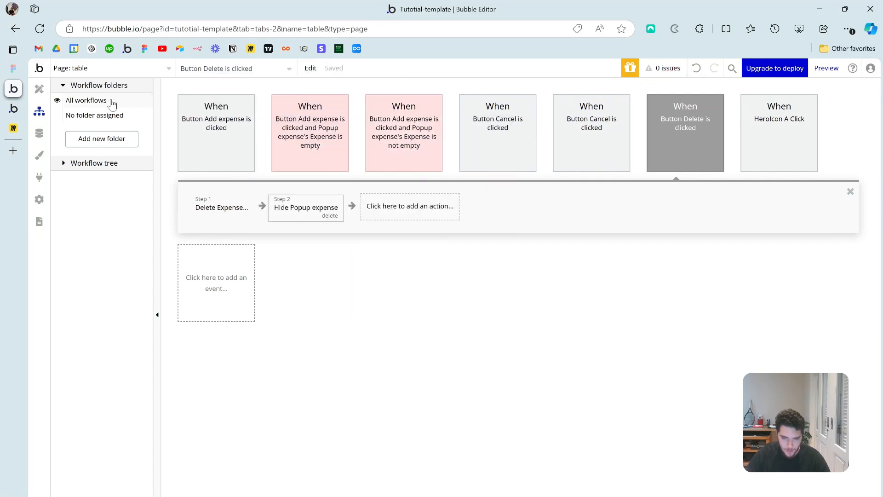
Step: Create a click workflow for the trash icon in the expense table's Action column
click(52, 89)
click(39, 89)
click(602, 224)
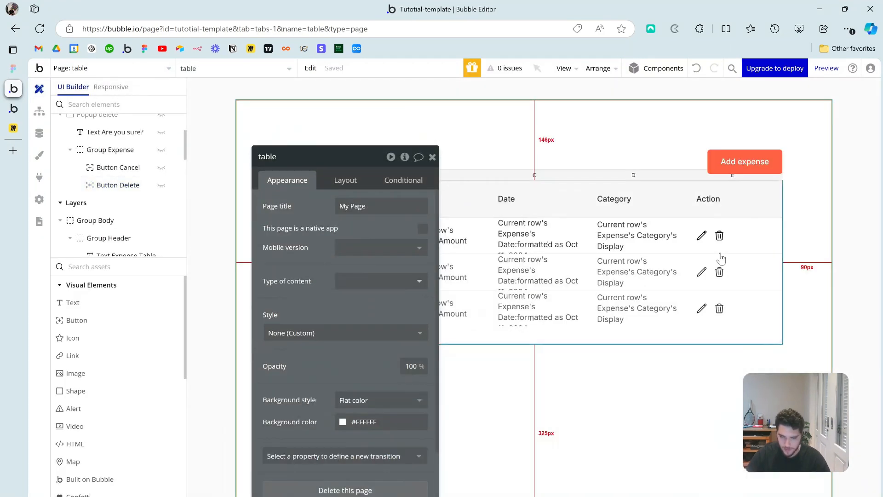
click(433, 157)
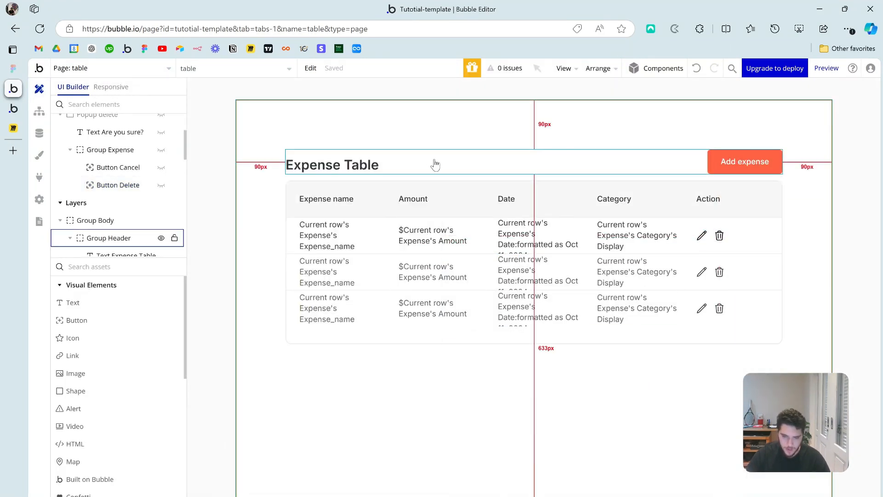
double_click(720, 314)
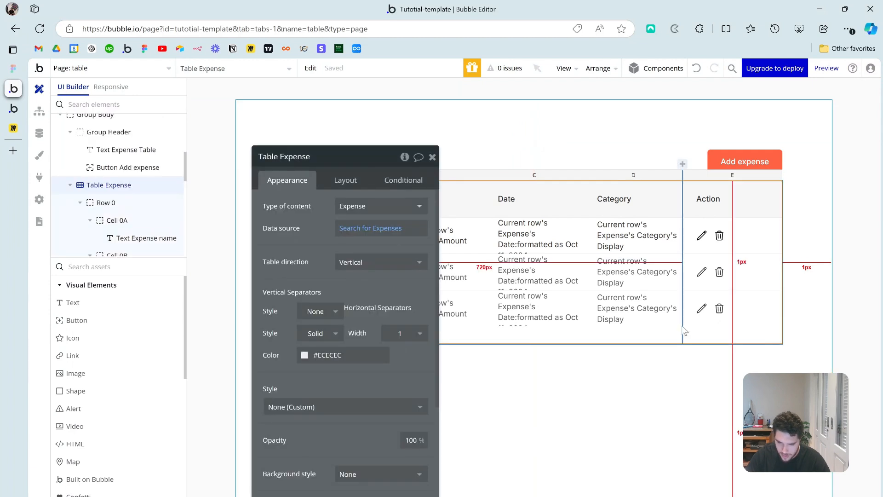
right_click(719, 235)
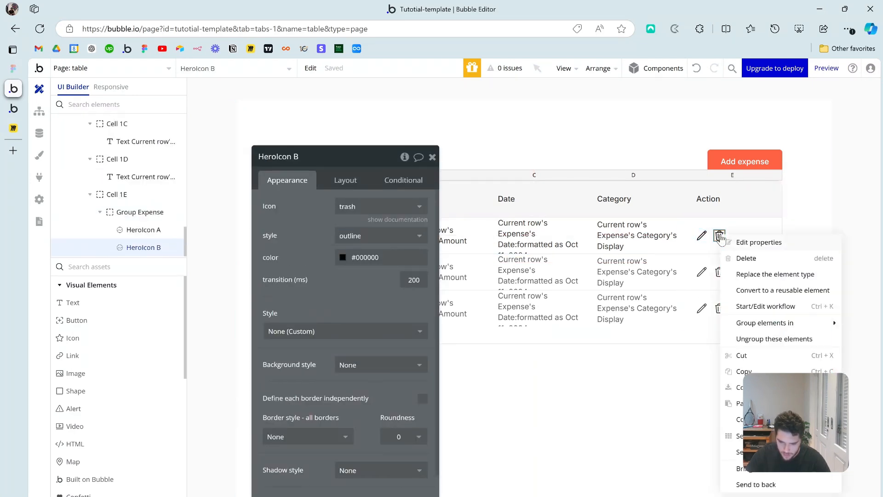
click(791, 308)
Step: Add a Display data action that sends Parent group's Expense to Popup delete in the trash icon's workflow
click(208, 306)
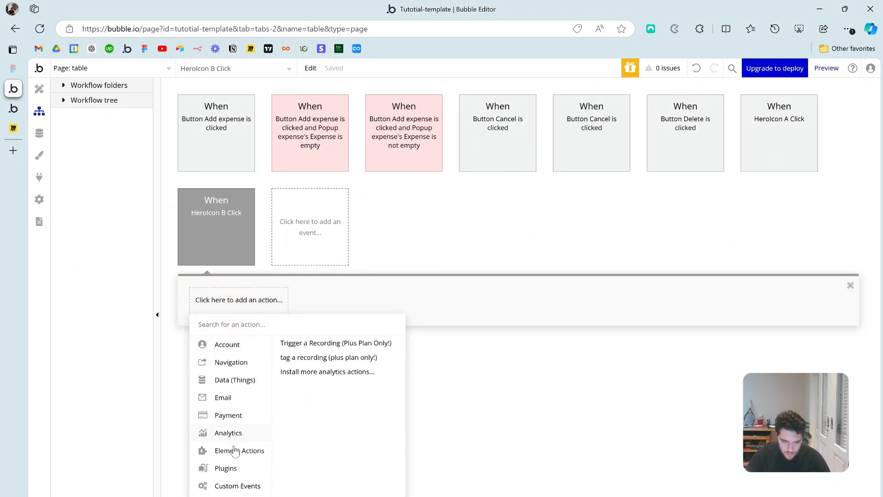
mouse_move(247, 456)
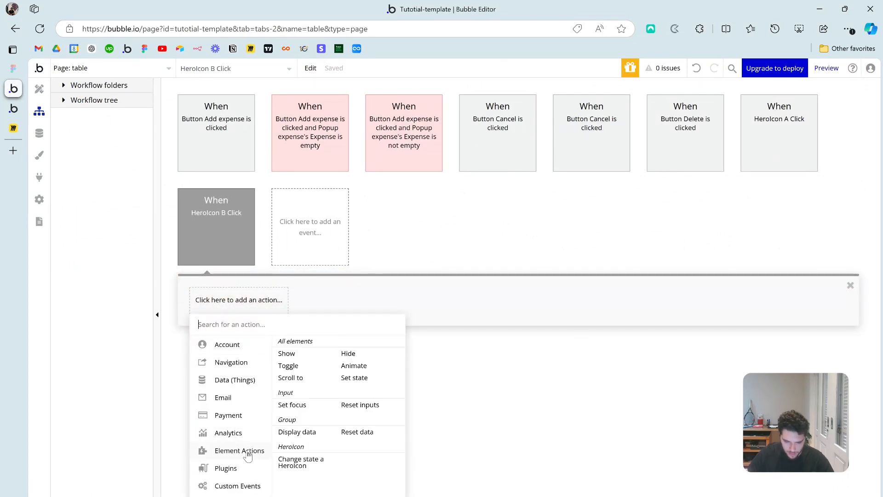
click(306, 435)
click(437, 254)
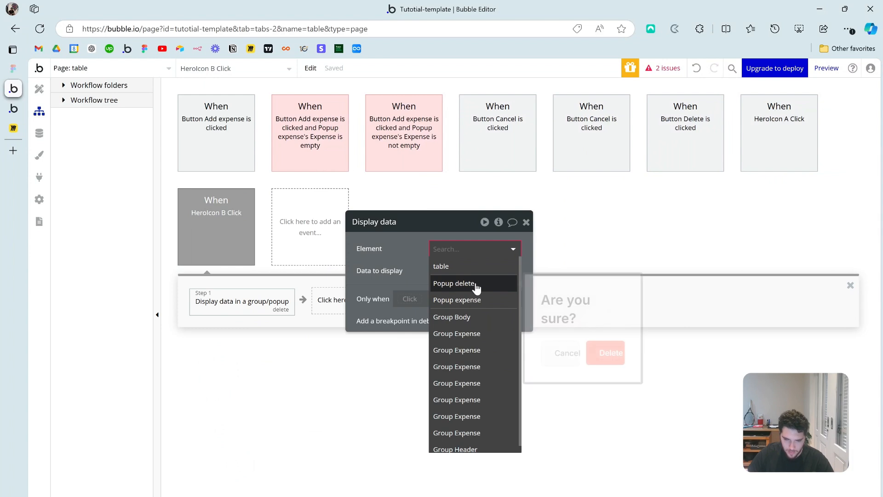
click(476, 282)
drag(400, 248, 400, 352)
click(447, 374)
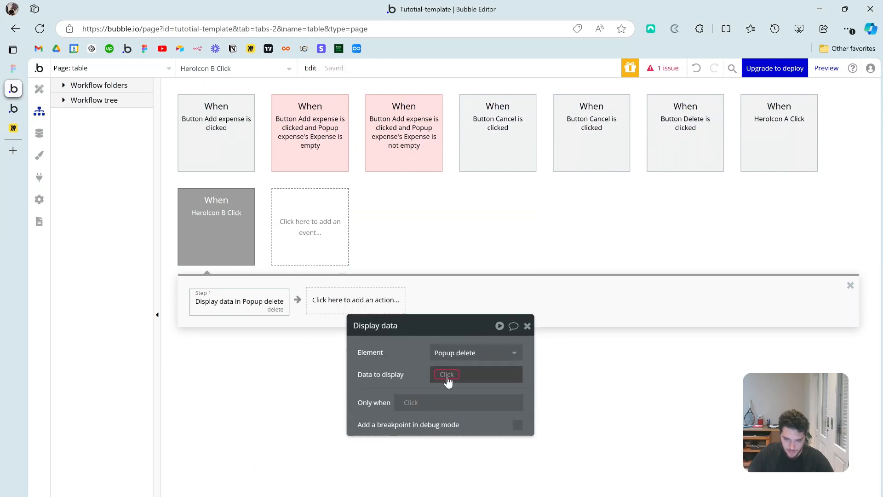
click(499, 418)
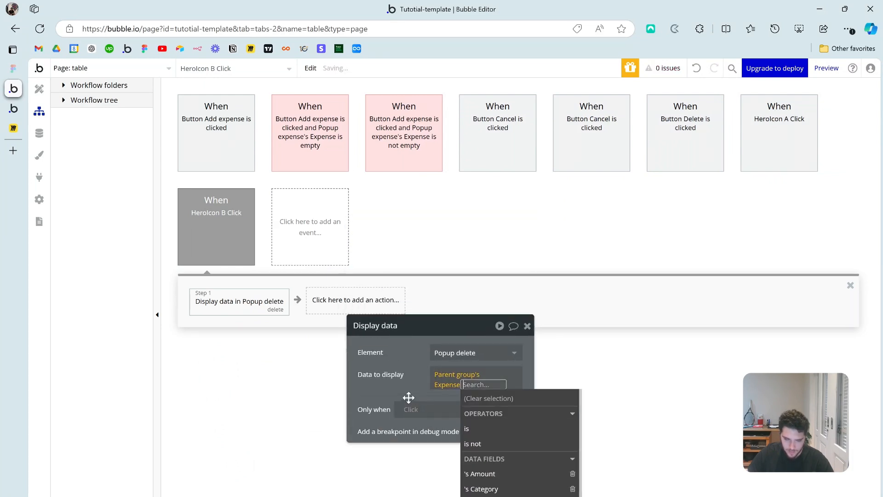
click(398, 386)
Step: Add a Show action for Popup delete as the second step of the trash icon's workflow
click(328, 305)
mouse_move(363, 479)
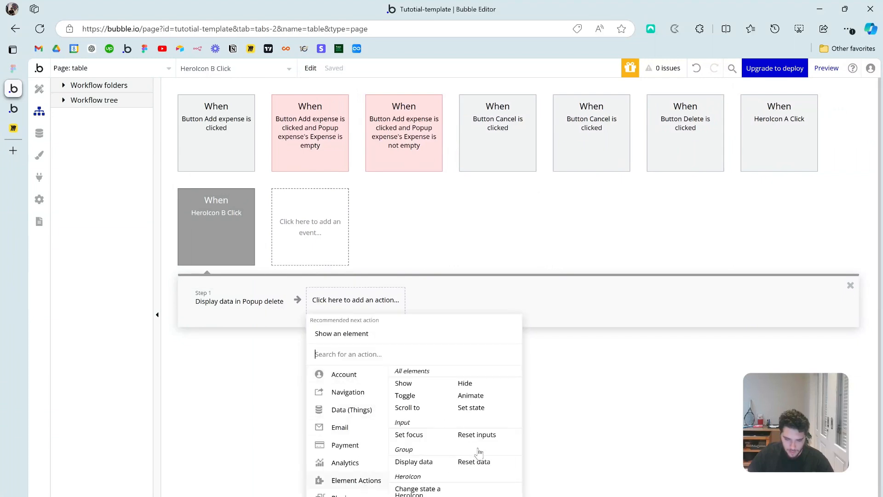
click(403, 383)
click(474, 352)
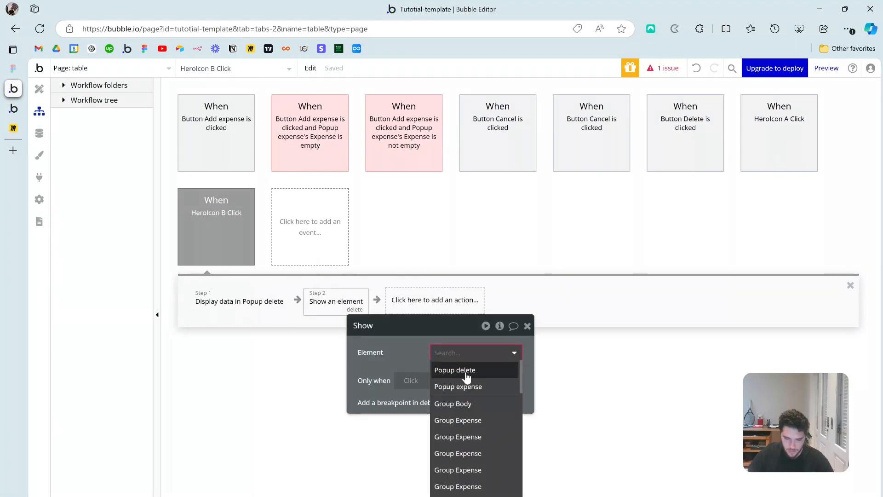
click(464, 367)
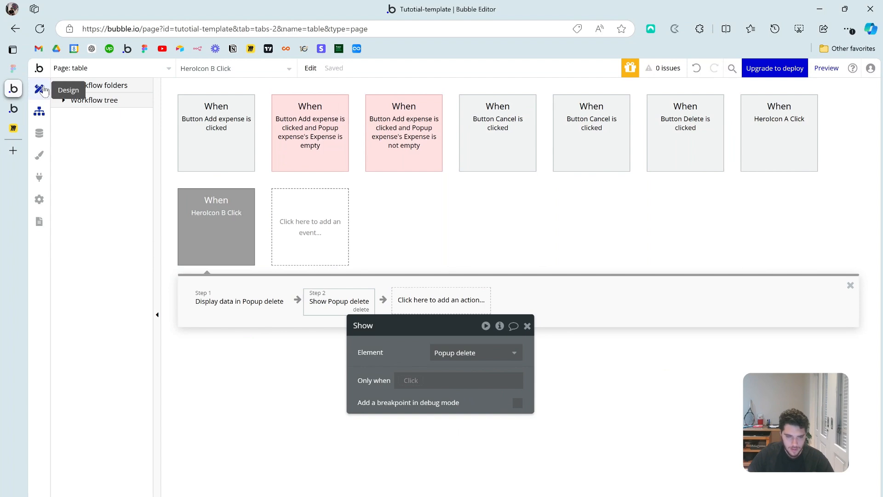
Step: Preview the table page and delete the Google Storage expense through the confirmation popup
click(39, 89)
click(823, 69)
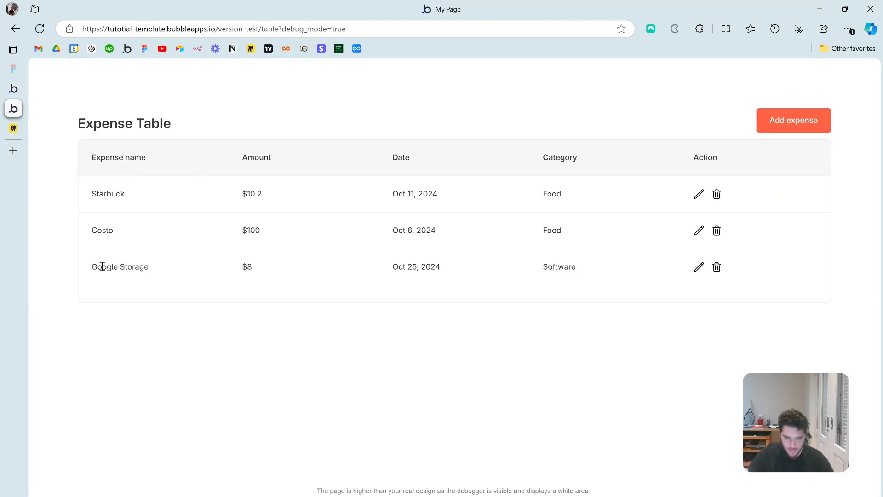
click(717, 268)
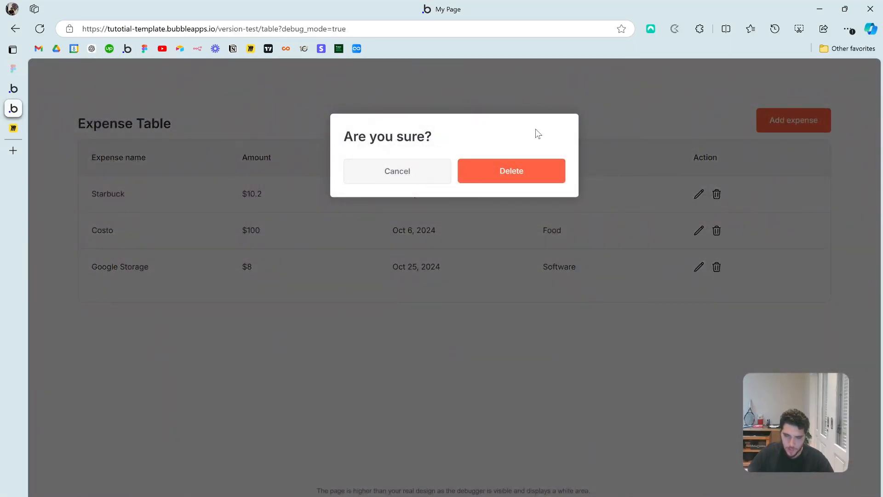
click(516, 177)
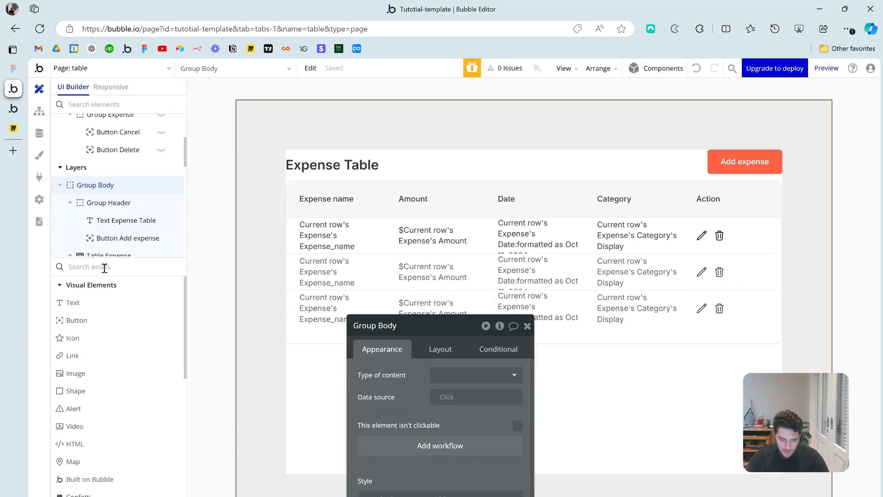
Step: Place a Dropdown element in Group Header between the Expense Table title and the Add expense button
click(105, 268)
text(drop)
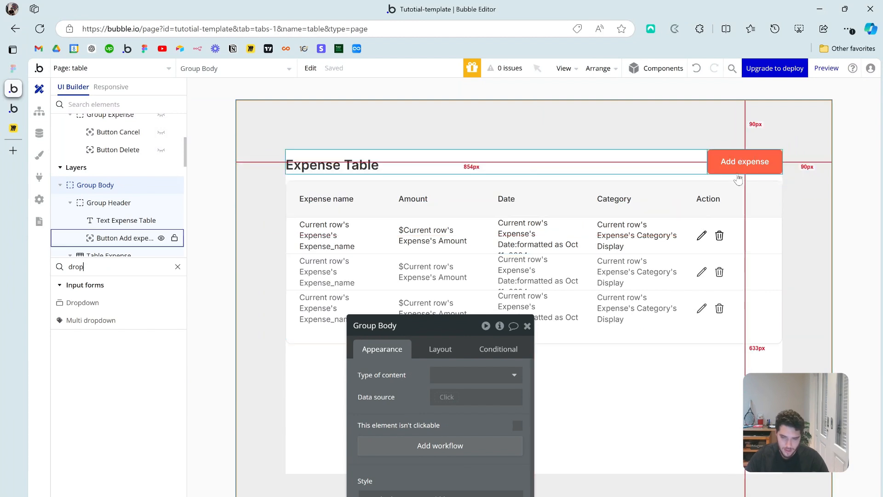
drag(83, 303, 667, 167)
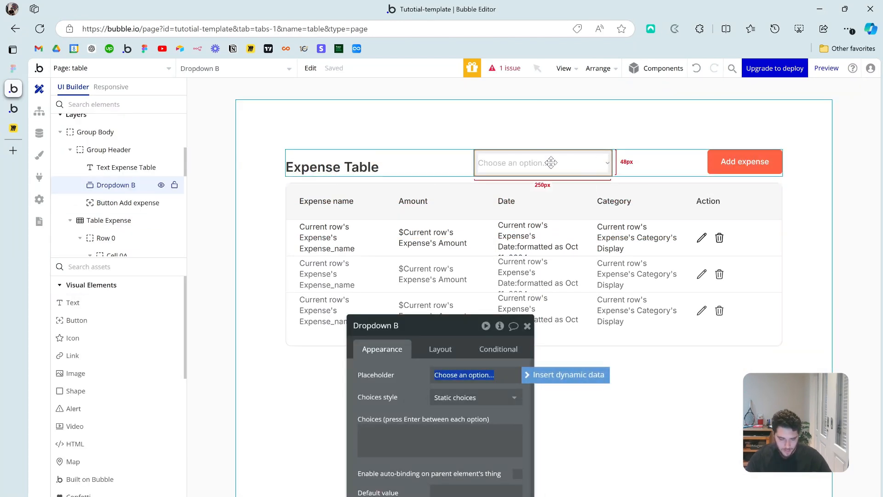
Step: Group the header dropdown and the Add expense button in a row container with gap spacing between them
shift+click(727, 165)
right_click(726, 163)
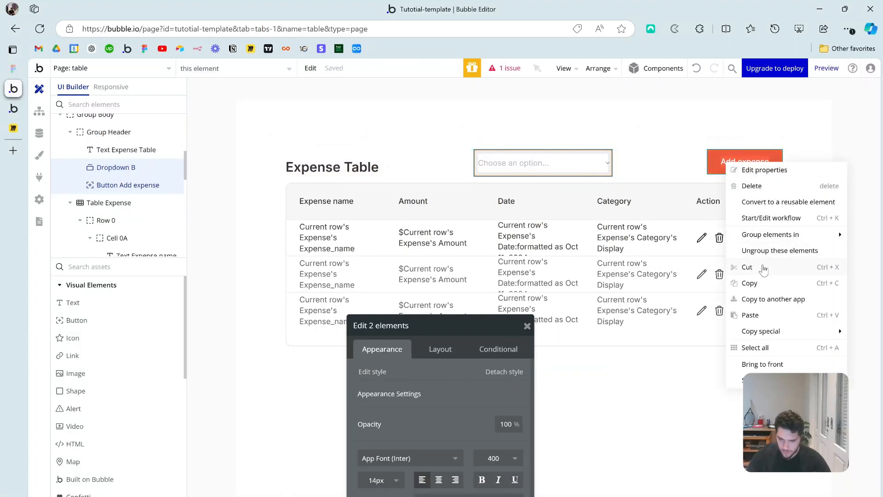
mouse_move(781, 243)
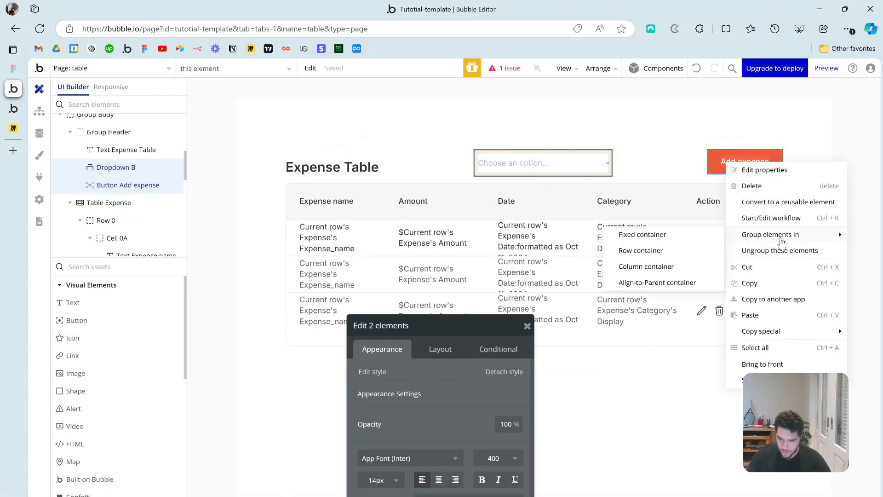
click(658, 253)
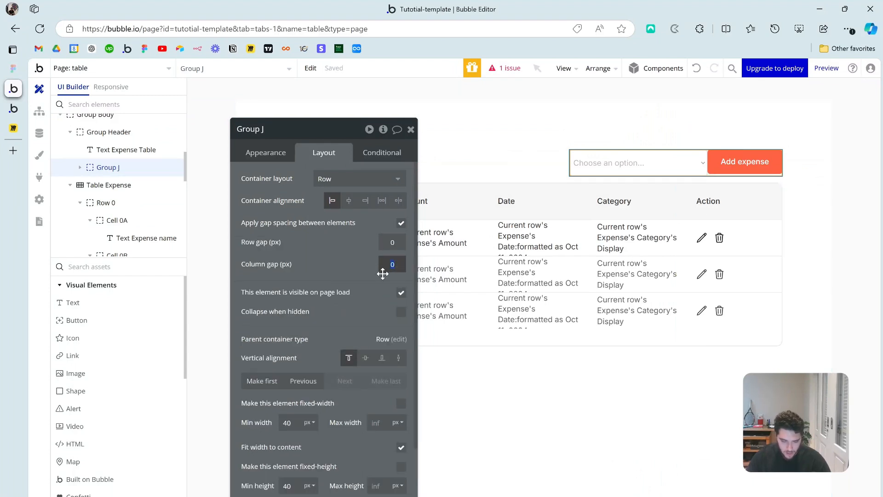
Step: Configure the header dropdown with dynamic choices of type Category, All Category as source and Current option's Display as caption
click(615, 172)
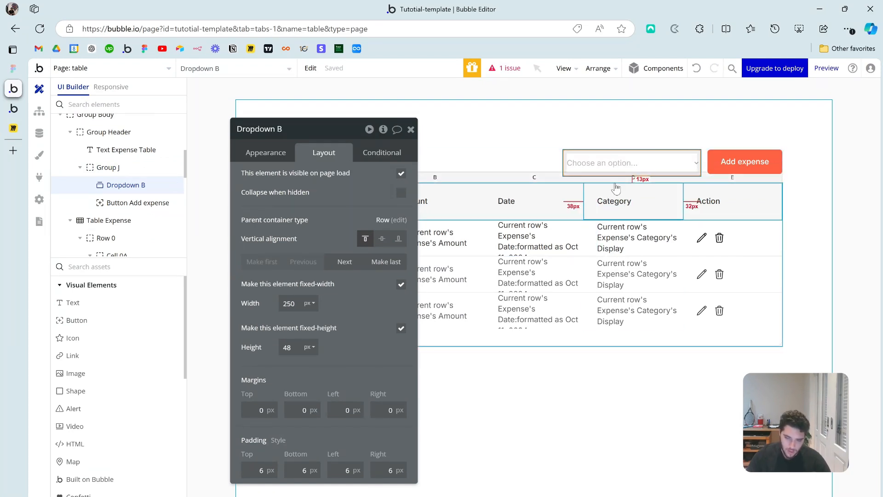
click(265, 152)
click(361, 180)
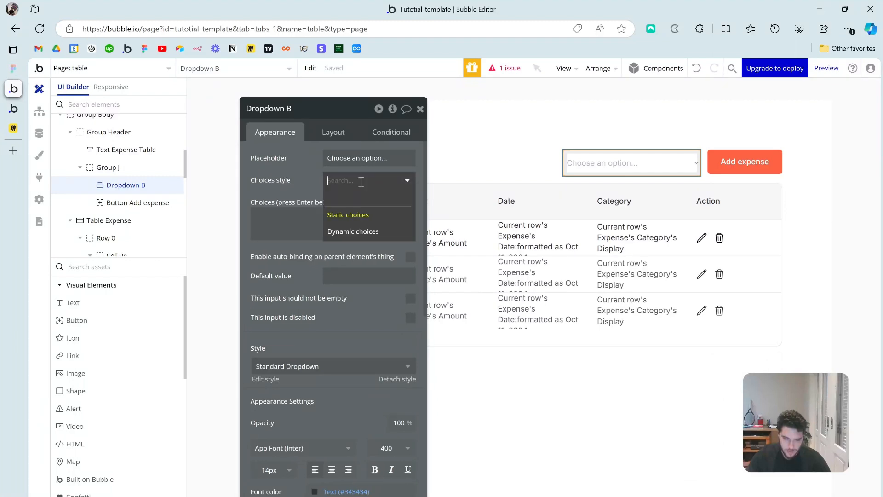
click(360, 232)
click(352, 203)
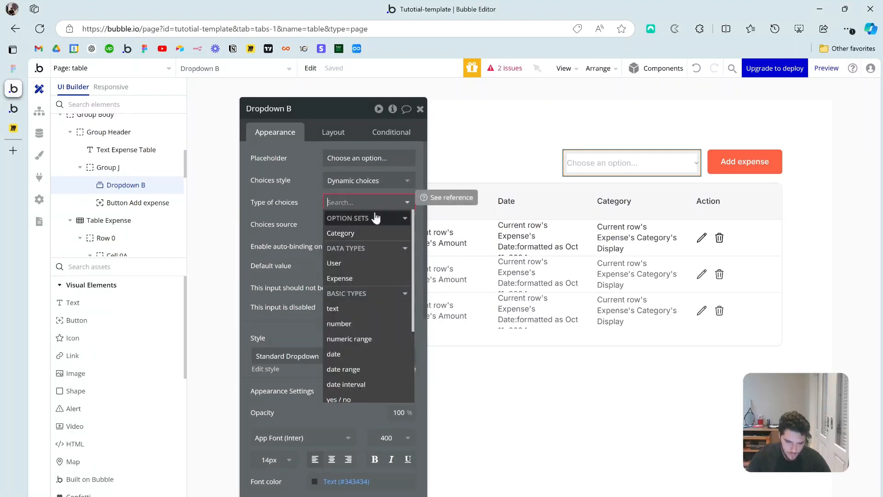
click(344, 233)
click(344, 225)
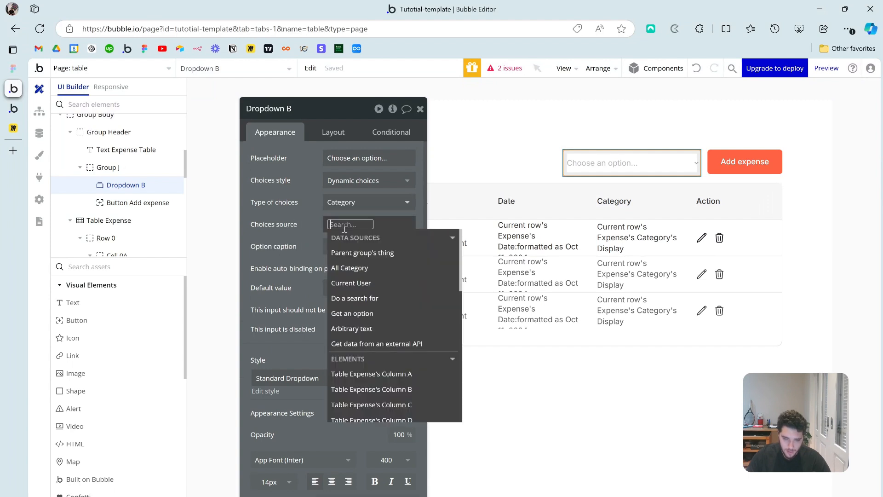
click(359, 266)
click(344, 255)
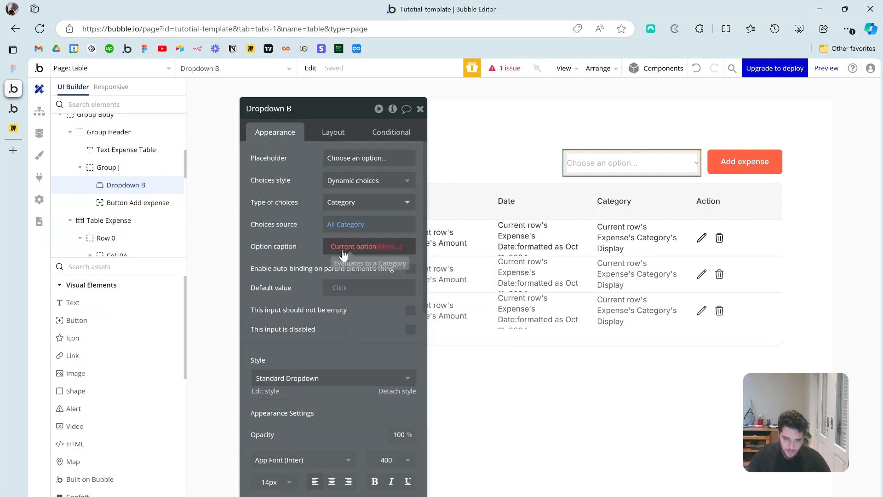
click(349, 247)
click(375, 282)
Step: Rename the header dropdown to "Dropdown Category Filter"
drag(304, 252, 362, 277)
double_click(347, 133)
text(Cats)
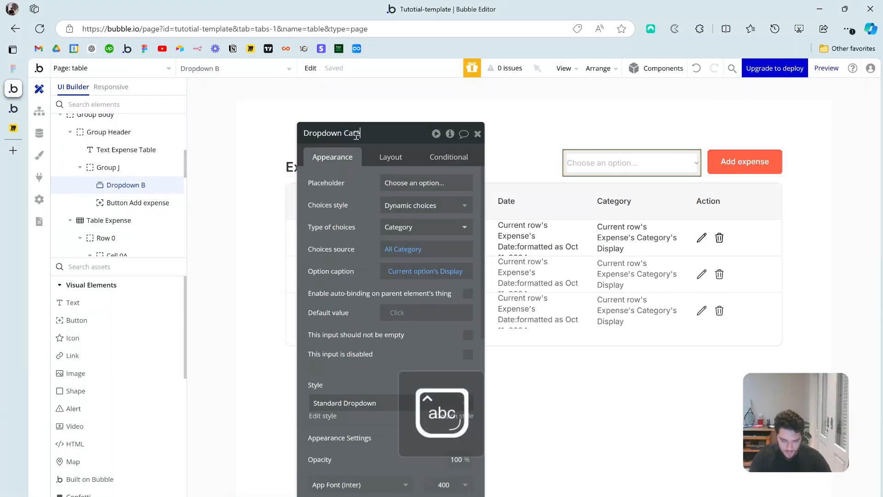
key(BackSpace)
text(egory Filter)
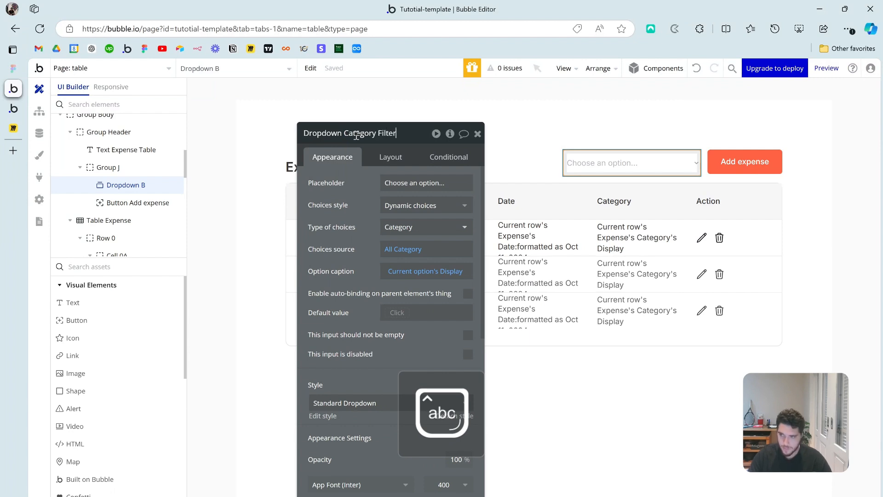
click(346, 191)
drag(363, 193, 428, 266)
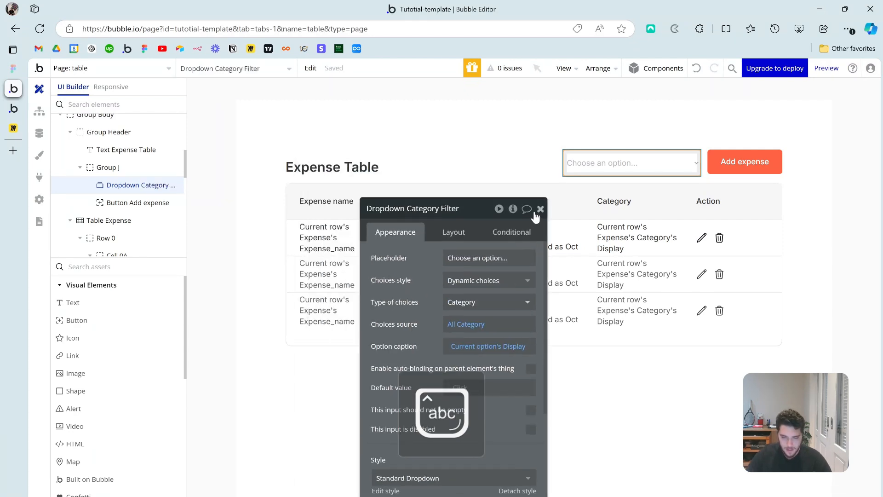
click(540, 209)
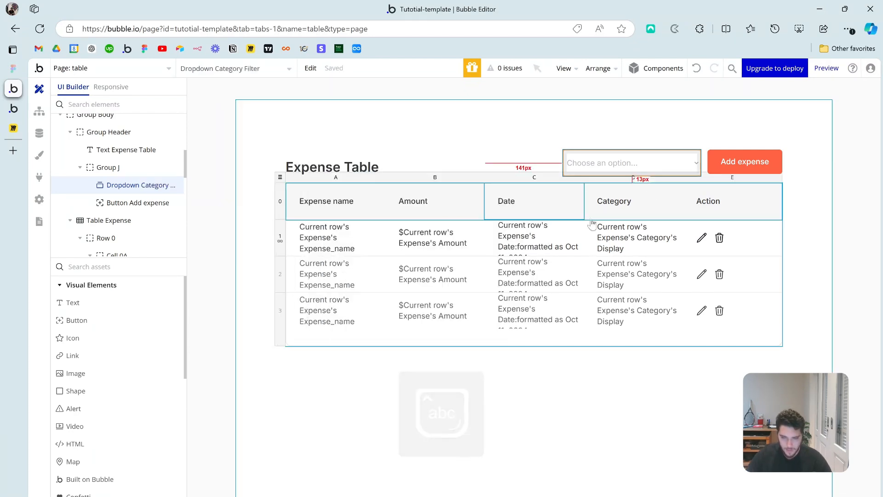
Step: Add a constraint on the Category field to the Search for Expenses data source of Table Expense
double_click(278, 177)
drag(409, 287, 272, 216)
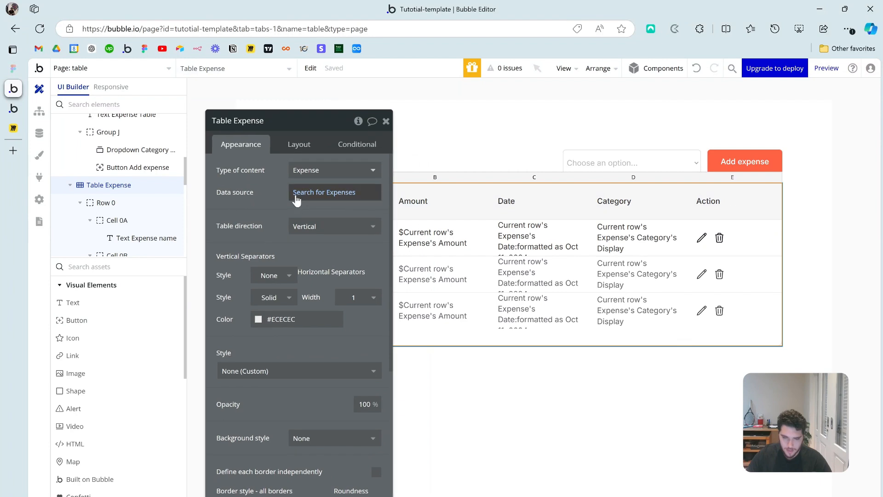
click(340, 193)
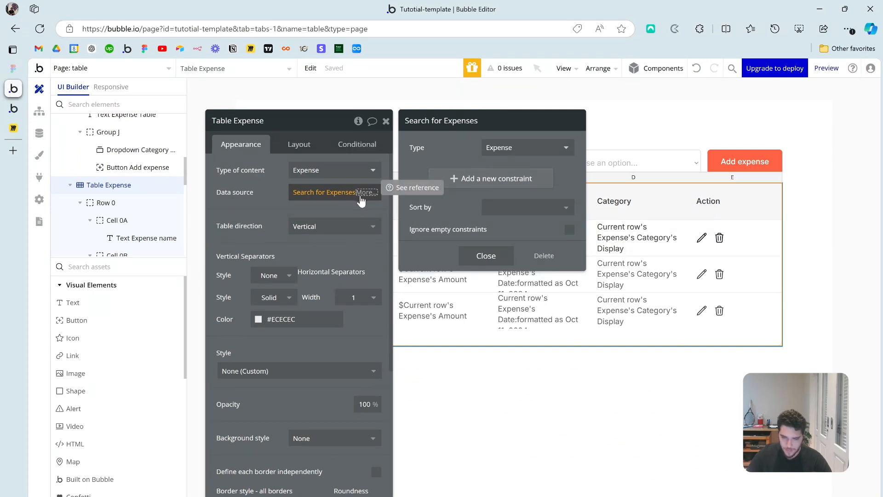
click(519, 184)
drag(470, 187, 413, 179)
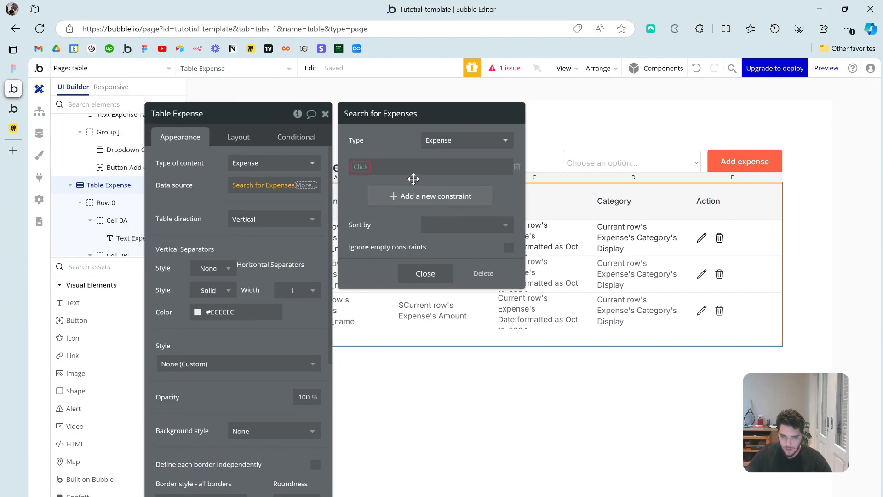
click(365, 168)
click(375, 201)
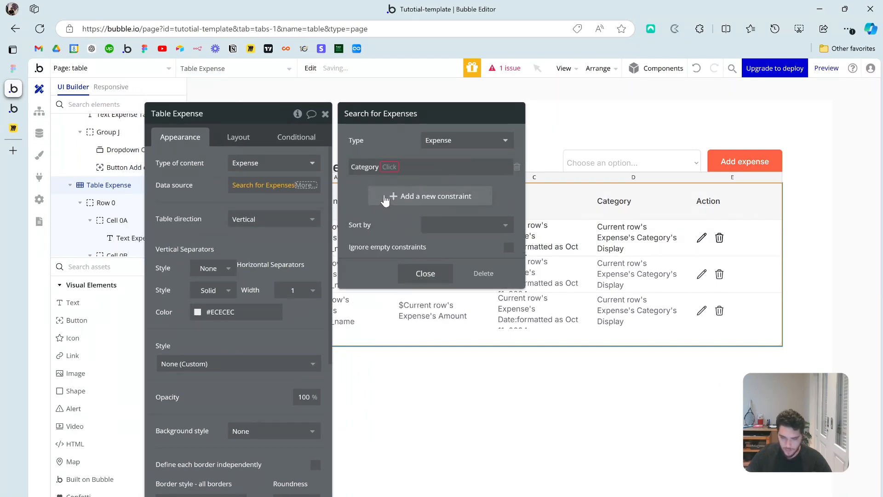
Step: Make the Category constraint equal to Dropdown Category Filter's value and enable ignoring empty constraints in the expense search
click(398, 168)
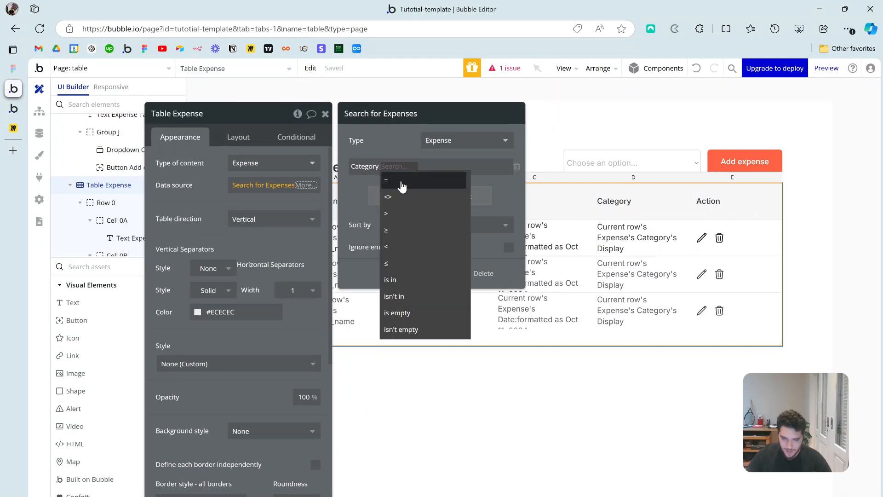
click(400, 182)
click(404, 167)
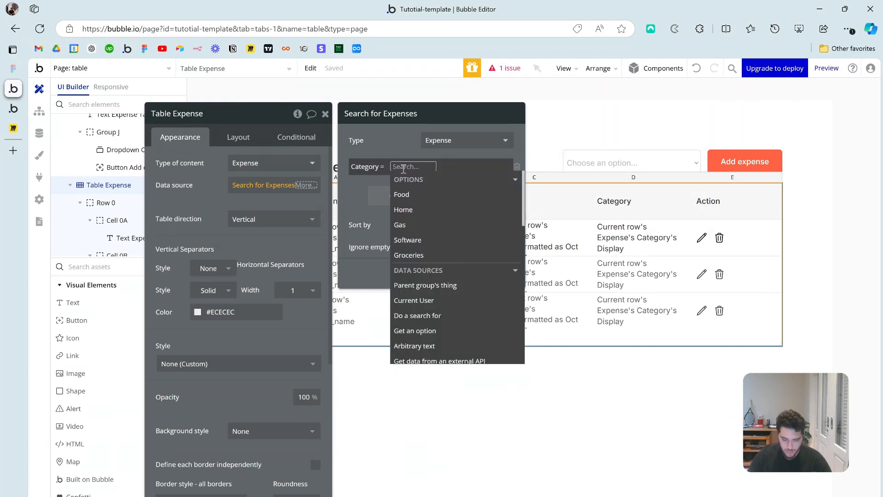
text(cat)
click(441, 195)
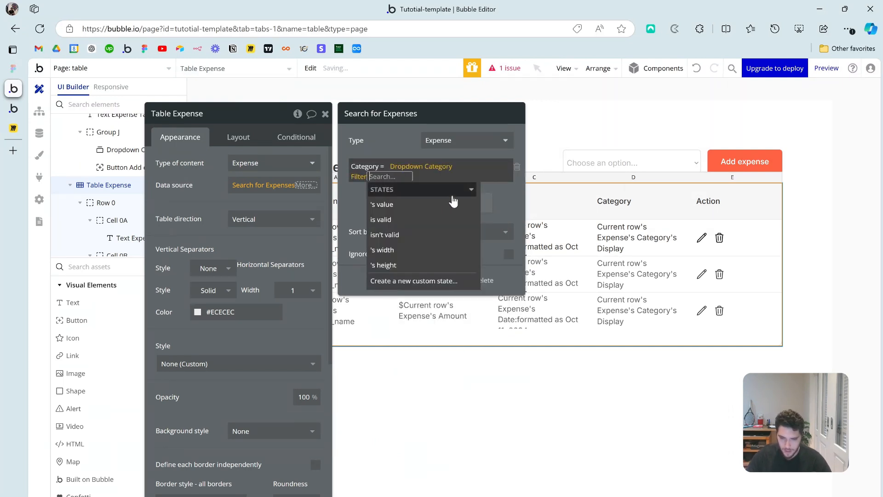
click(441, 203)
click(401, 150)
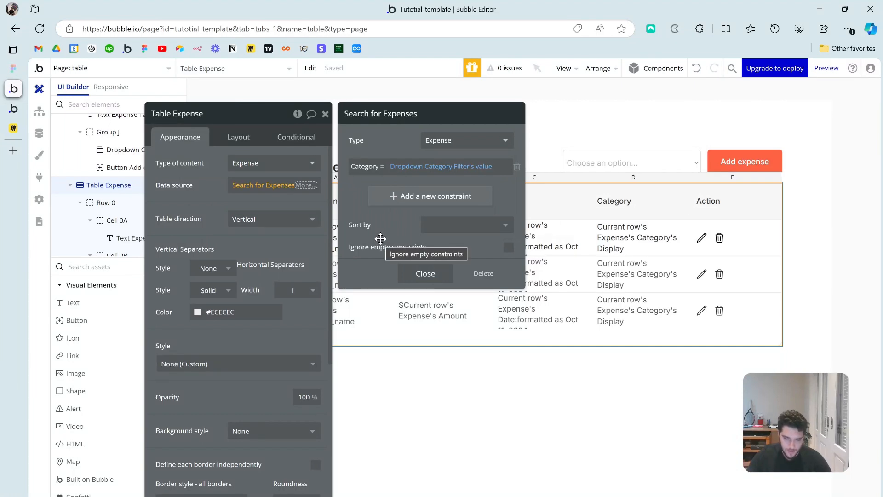
click(423, 273)
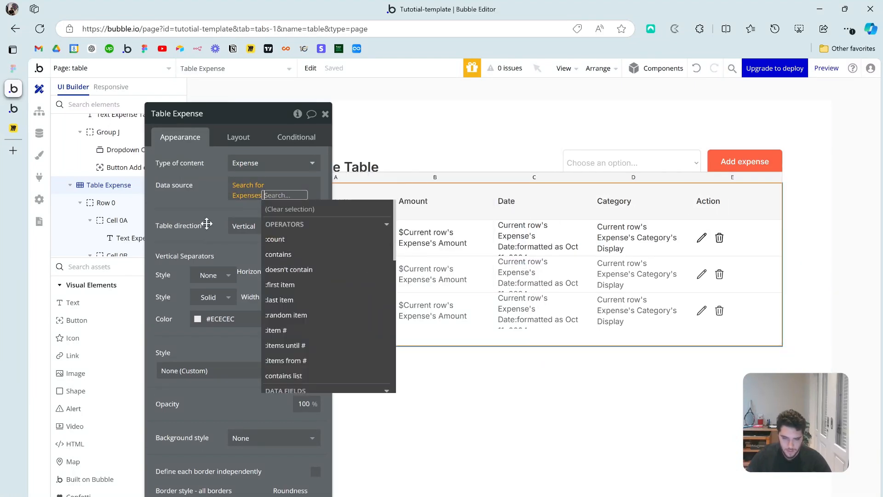
Step: Preview the table page and change the Costo expense's category to Groceries
click(826, 68)
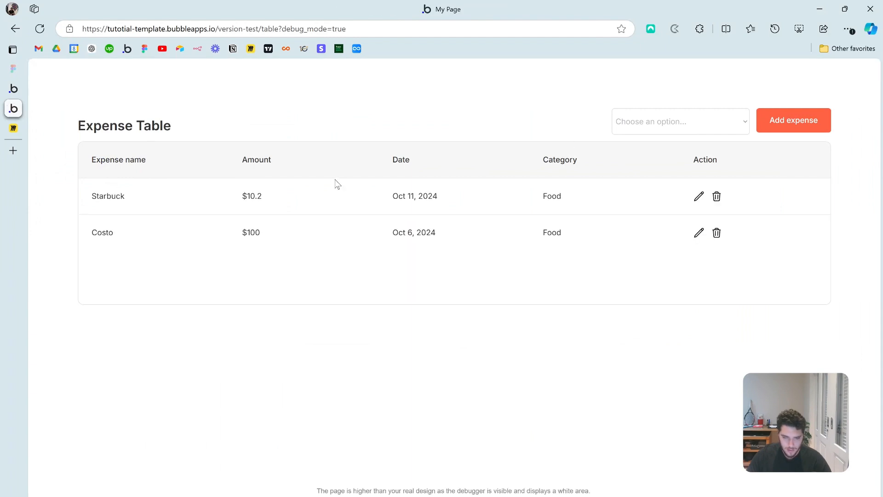
click(697, 236)
click(433, 346)
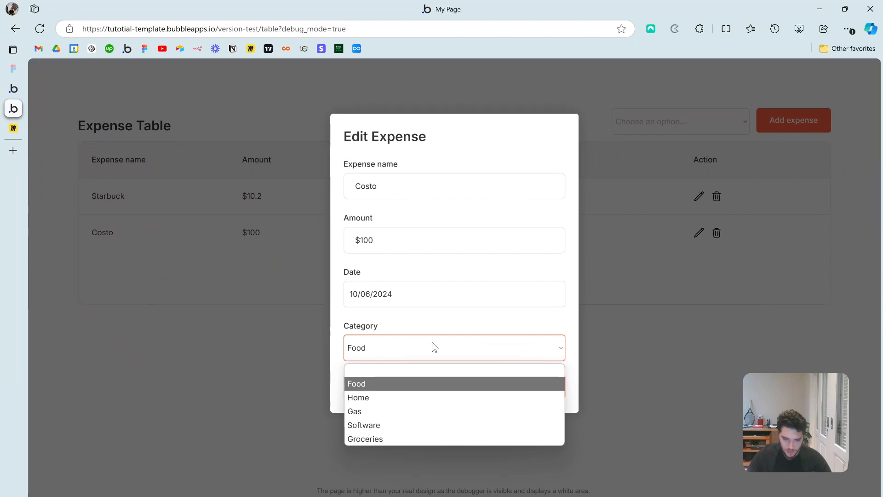
click(431, 437)
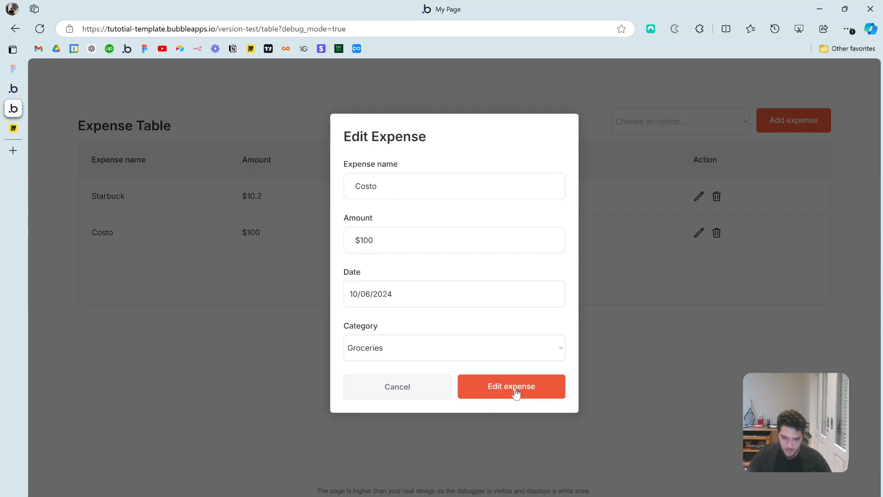
click(562, 385)
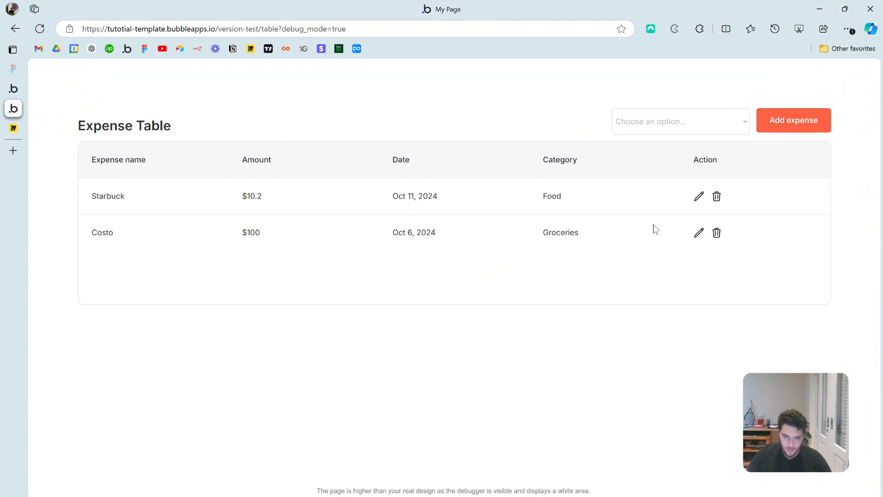
Step: Test the category filter by filtering the table by Groceries and by Food, and clear the filter
click(669, 113)
click(672, 210)
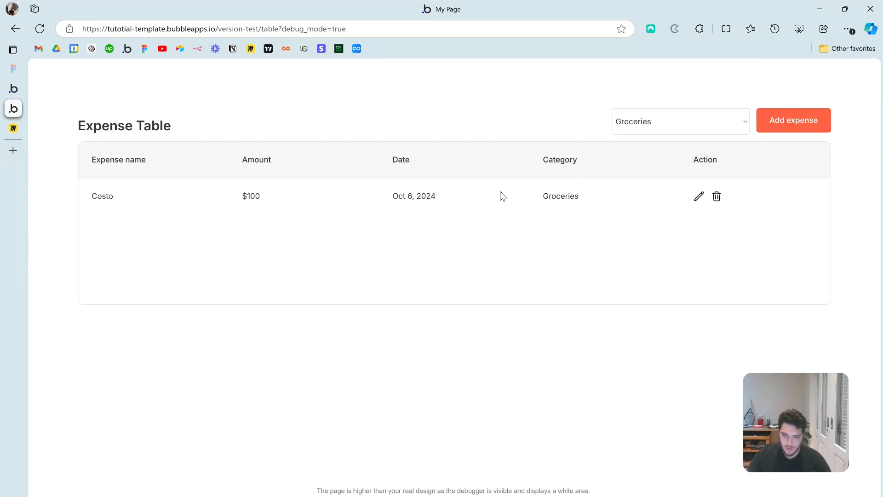
click(664, 129)
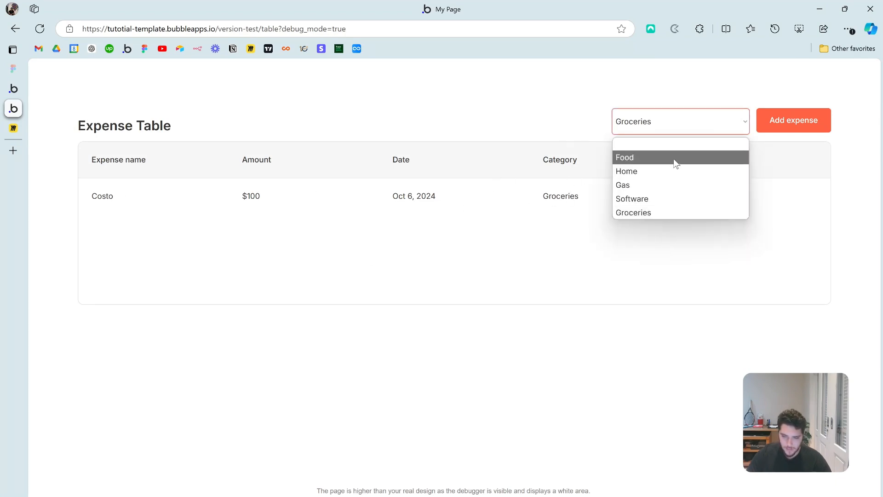
click(672, 161)
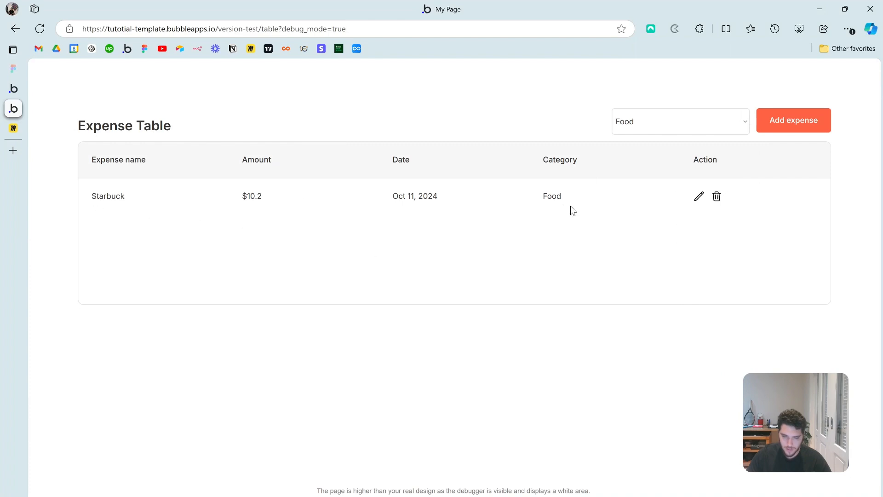
click(635, 125)
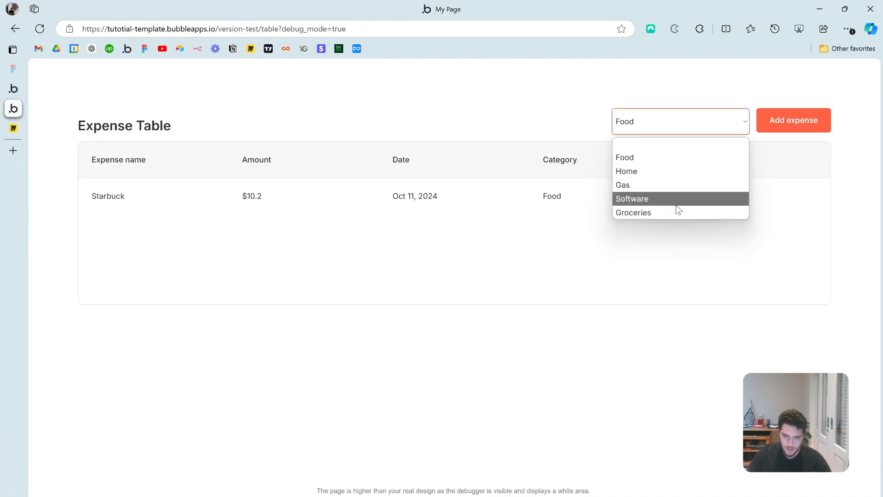
click(682, 147)
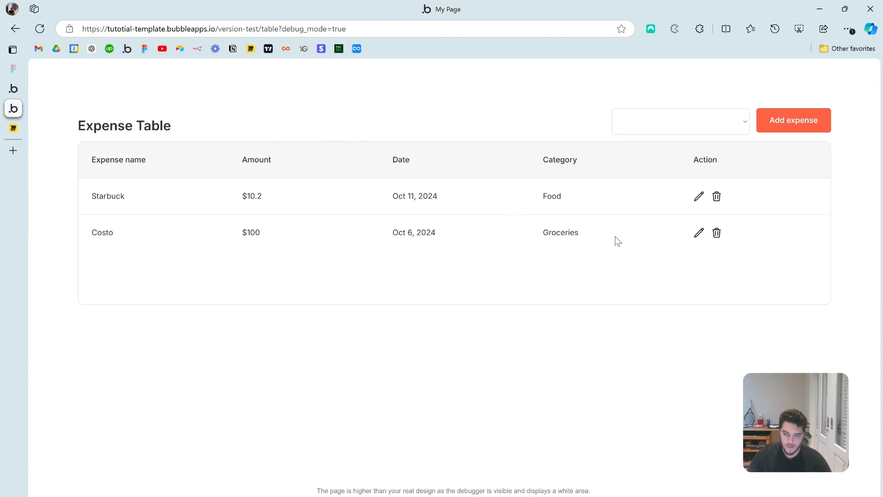
Step: Start a new expense named Safeway with an amount of $120
click(812, 121)
click(364, 188)
key(Caps_Lock)
text(S)
key(Caps_Lock)
text(afeway)
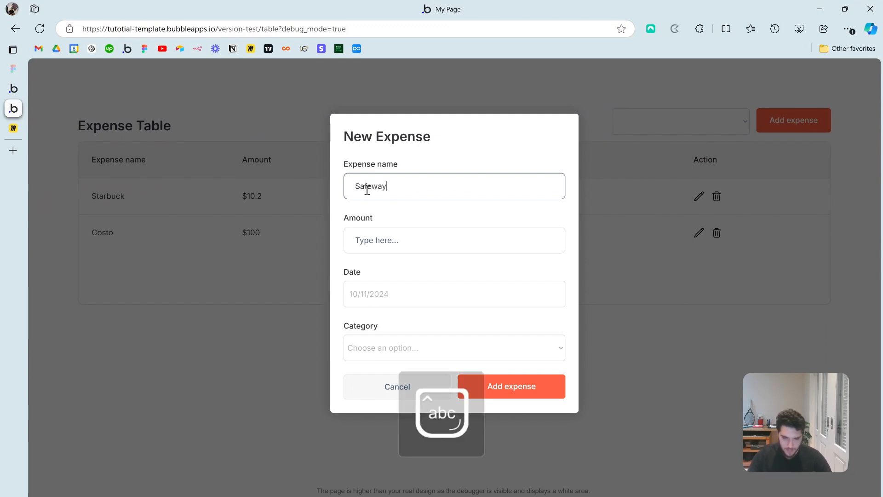
click(425, 245)
text($120)
Step: Set the new expense's date to 10/16/2024 and its category to Groceries, and add it to the table
click(414, 293)
click(455, 386)
click(396, 350)
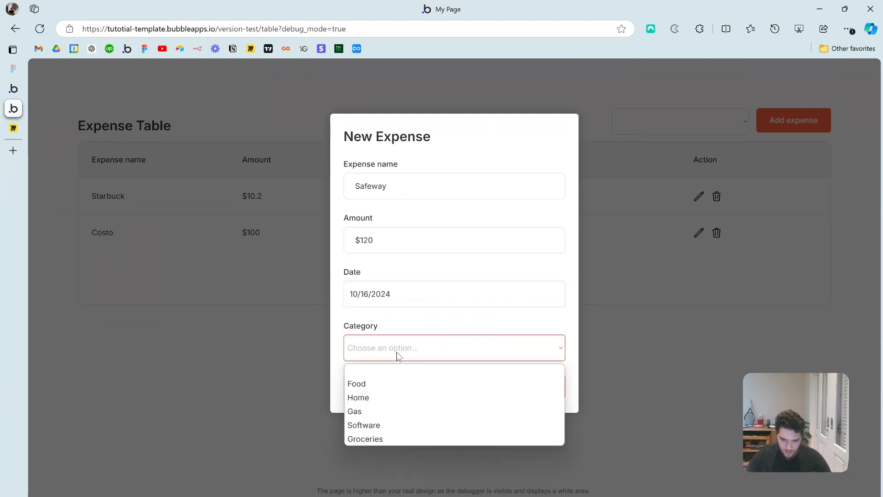
click(400, 424)
click(400, 347)
click(400, 438)
click(515, 389)
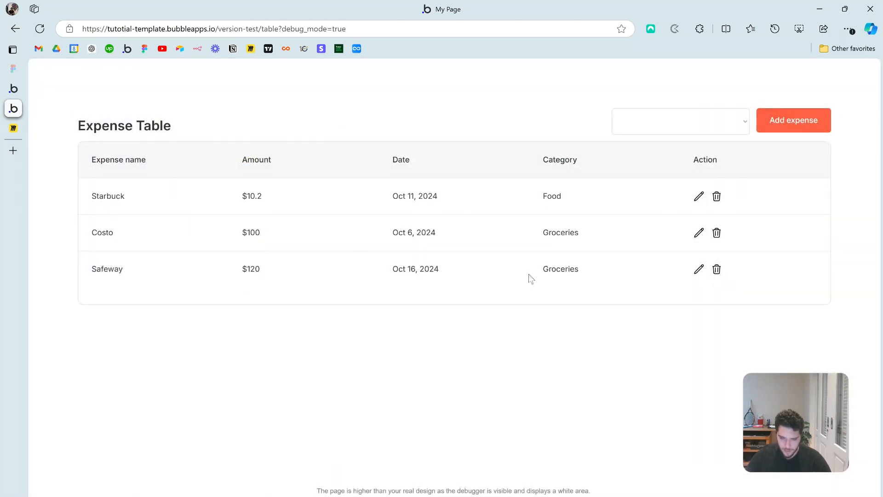
Step: Filter the expense table by Groceries again to check the new entry, and reset the filter to blank
click(665, 127)
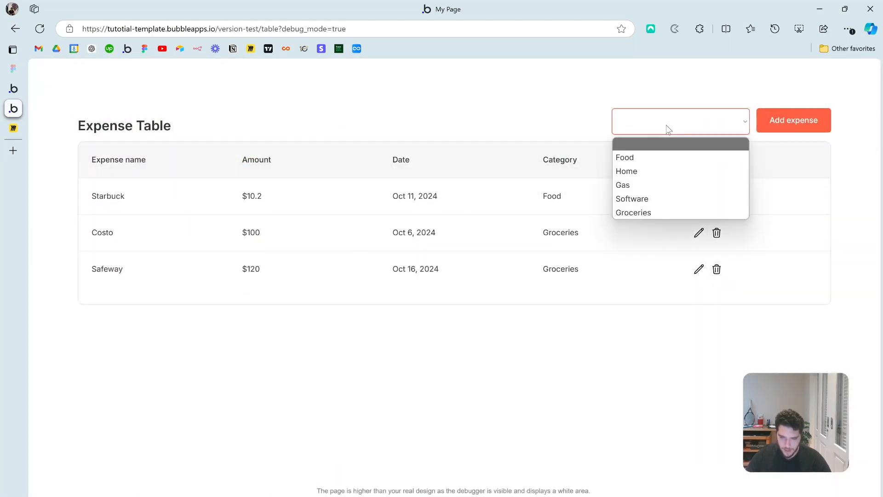
click(647, 211)
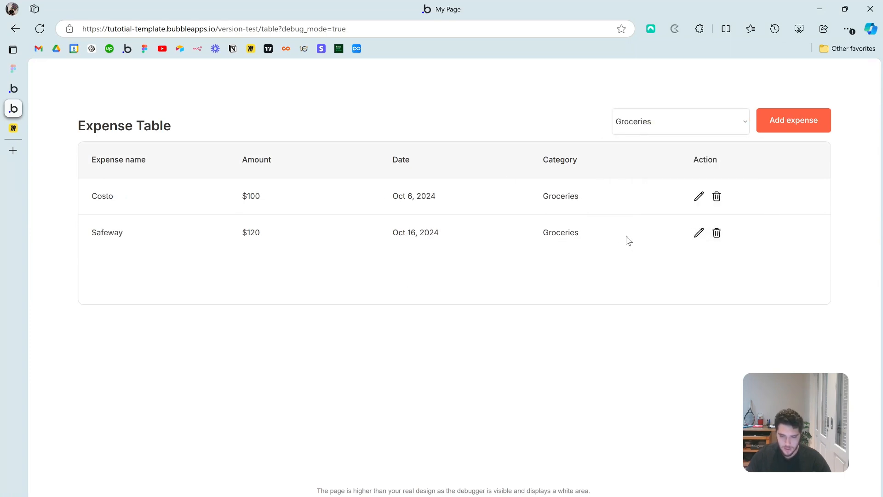
click(662, 123)
click(653, 145)
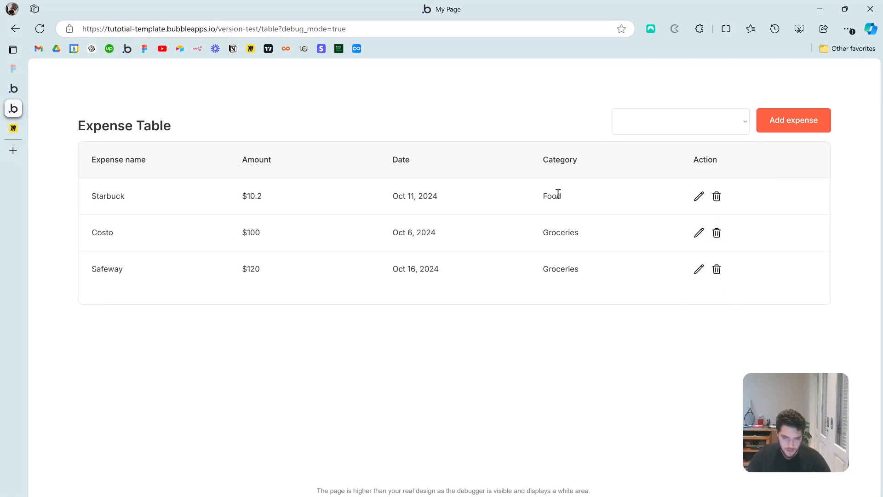
Step: Return to the Bubble editor and sort Table Expense's expense search by Created Date with Descending set to "yes"
click(13, 88)
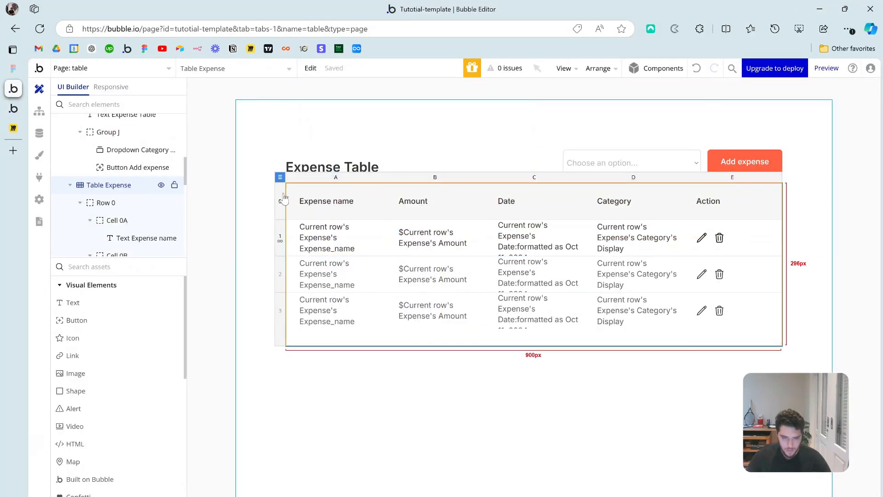
drag(197, 179, 133, 166)
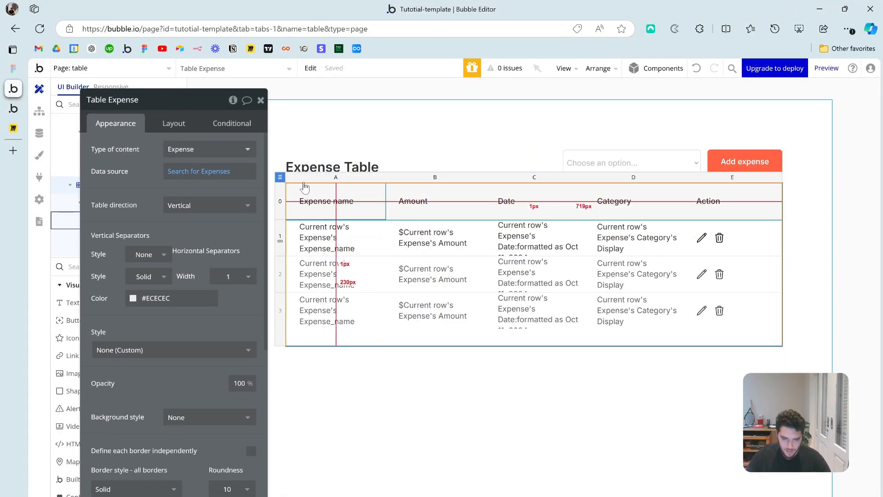
click(197, 172)
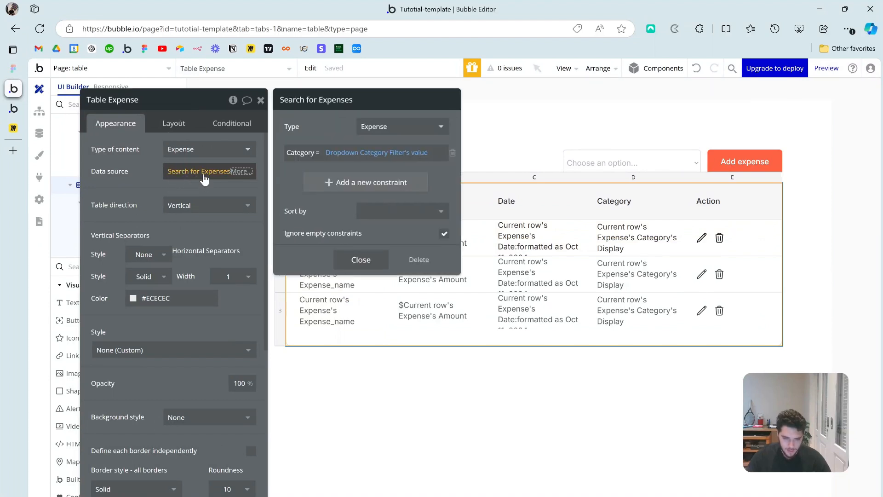
click(401, 211)
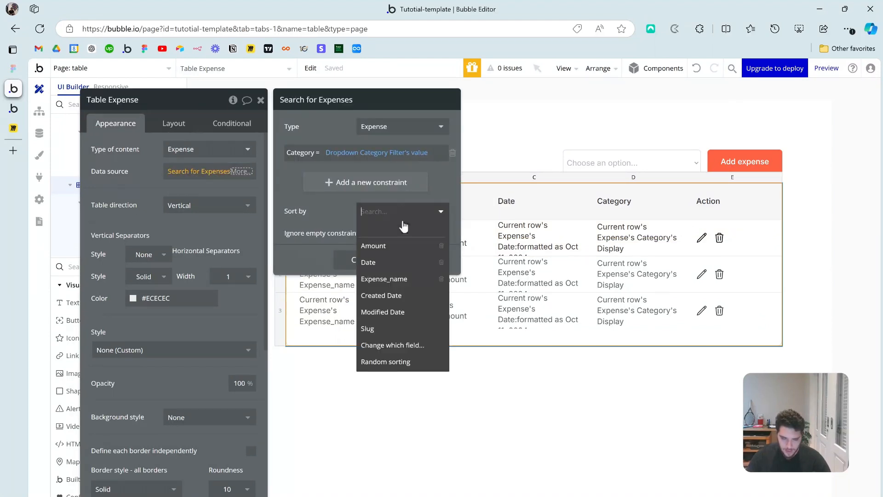
click(407, 297)
click(380, 235)
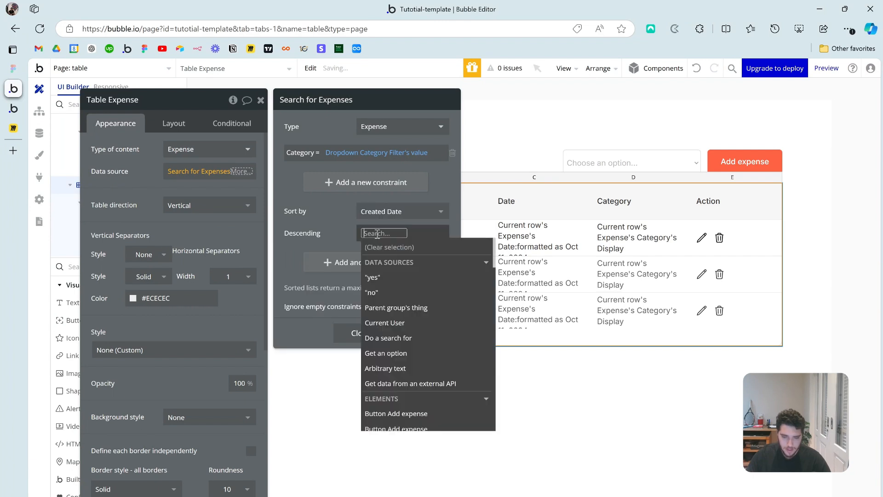
click(396, 282)
Step: Switch to the table page preview and reload it to check the new sort order
click(12, 109)
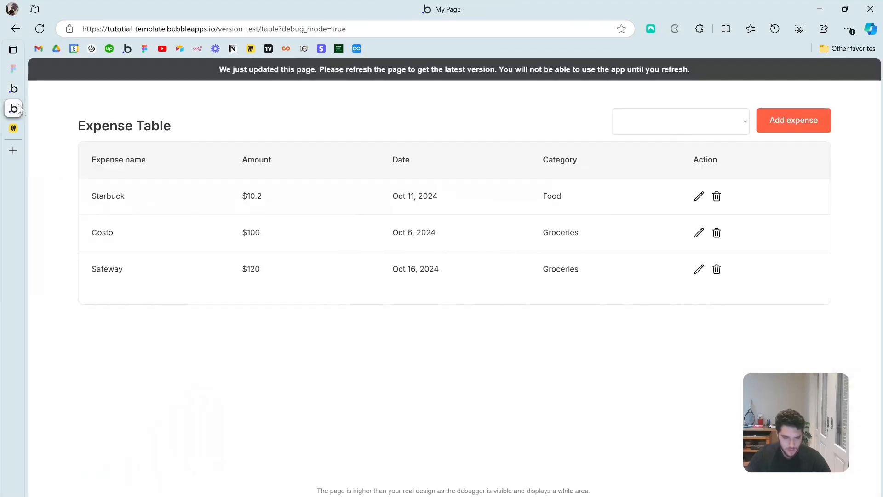
key(ctrl+r)
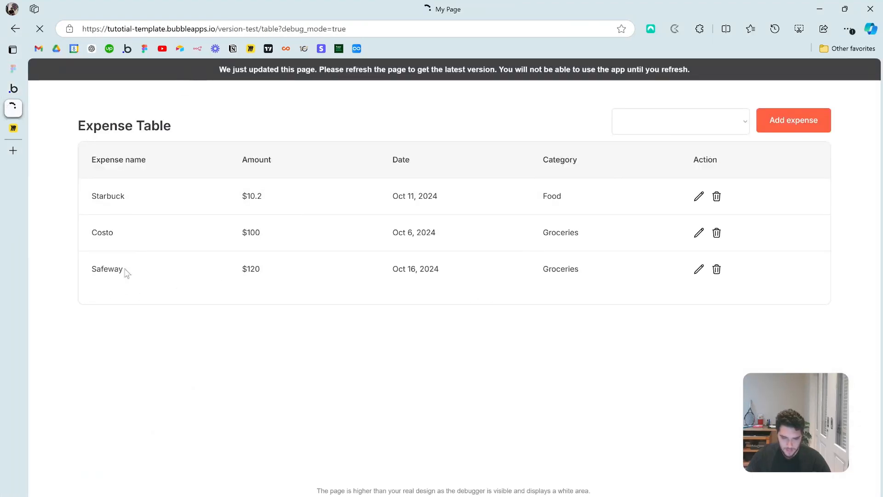